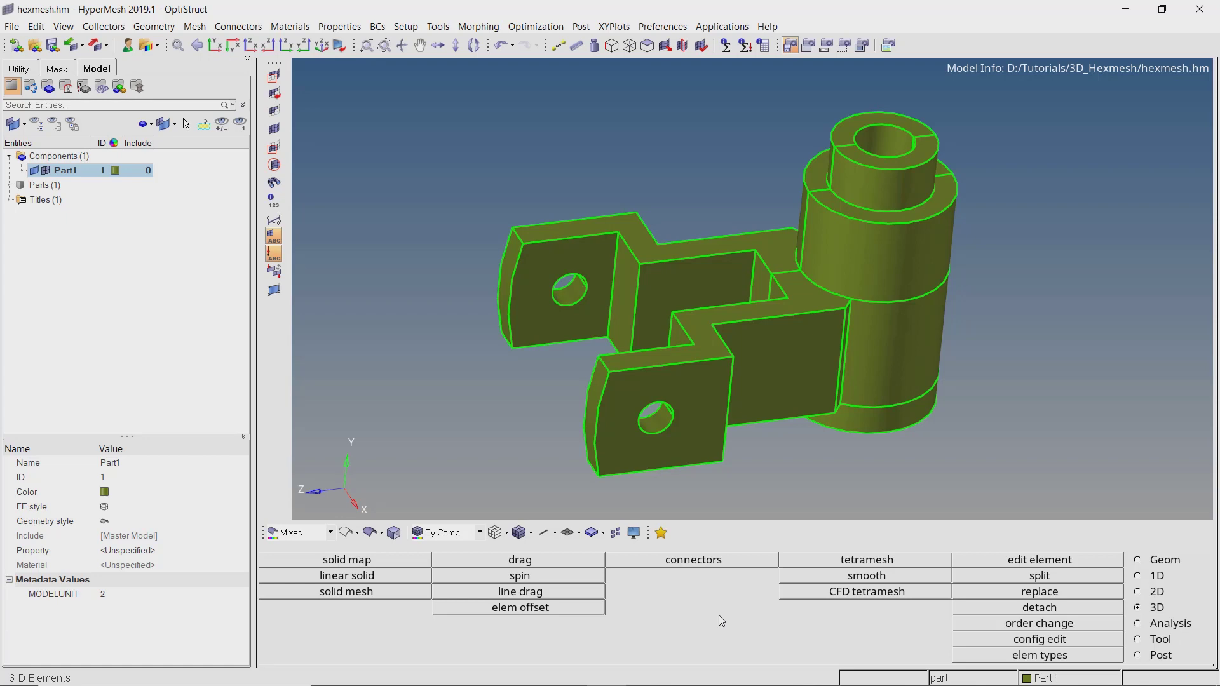
Step: Delete all solids of the part while keeping their bounding surfaces
key(F2)
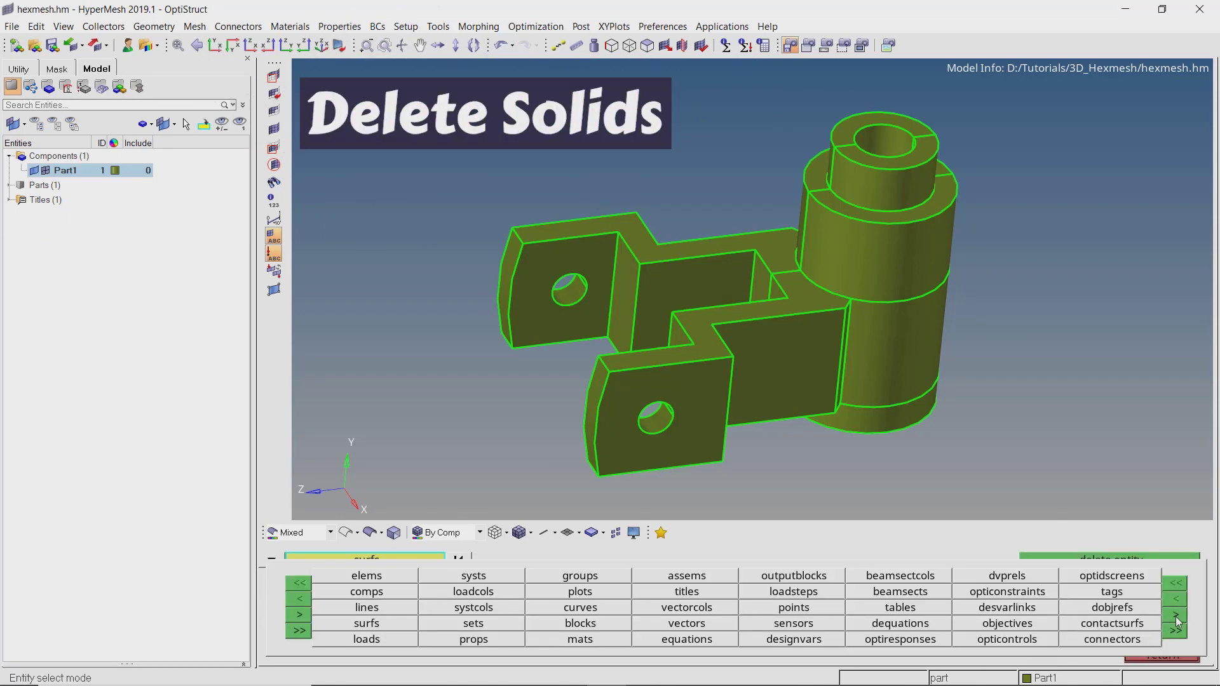
click(1177, 616)
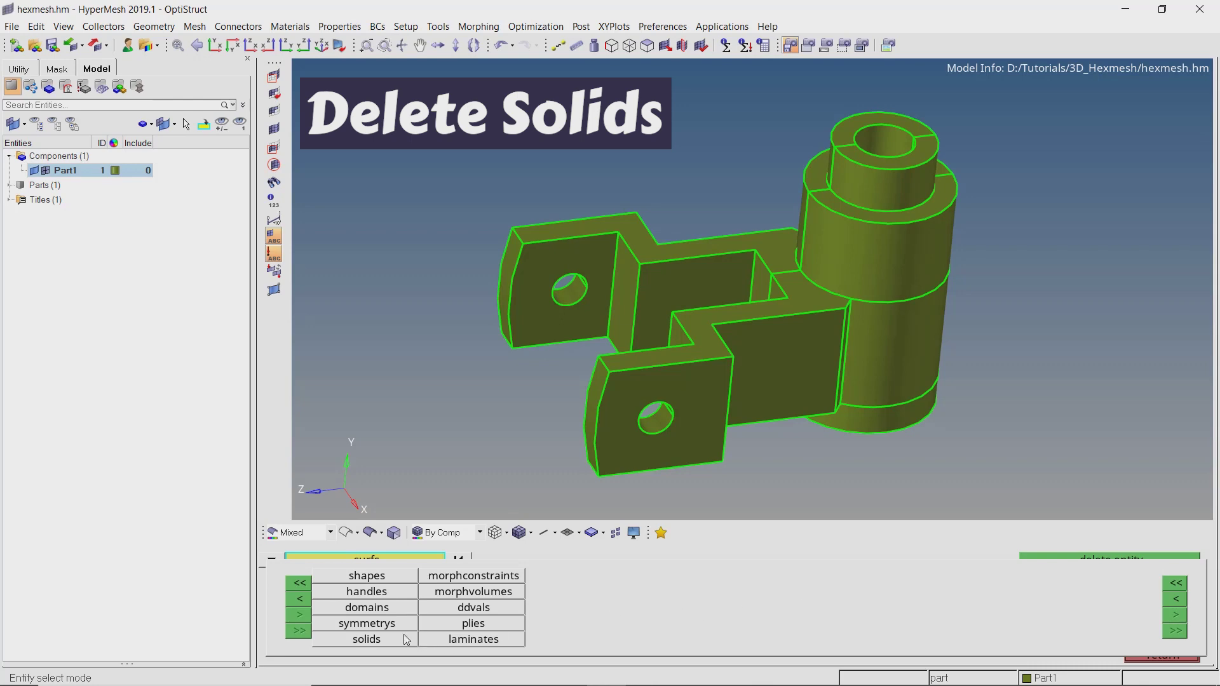
click(367, 639)
click(393, 558)
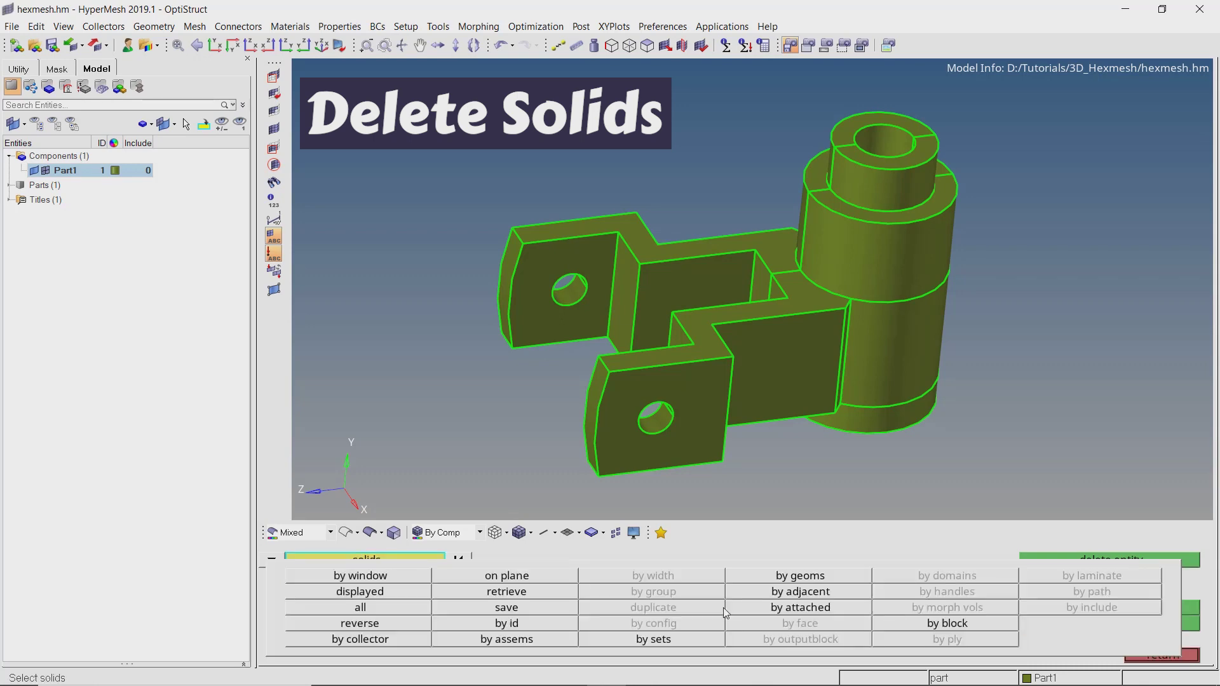
click(411, 607)
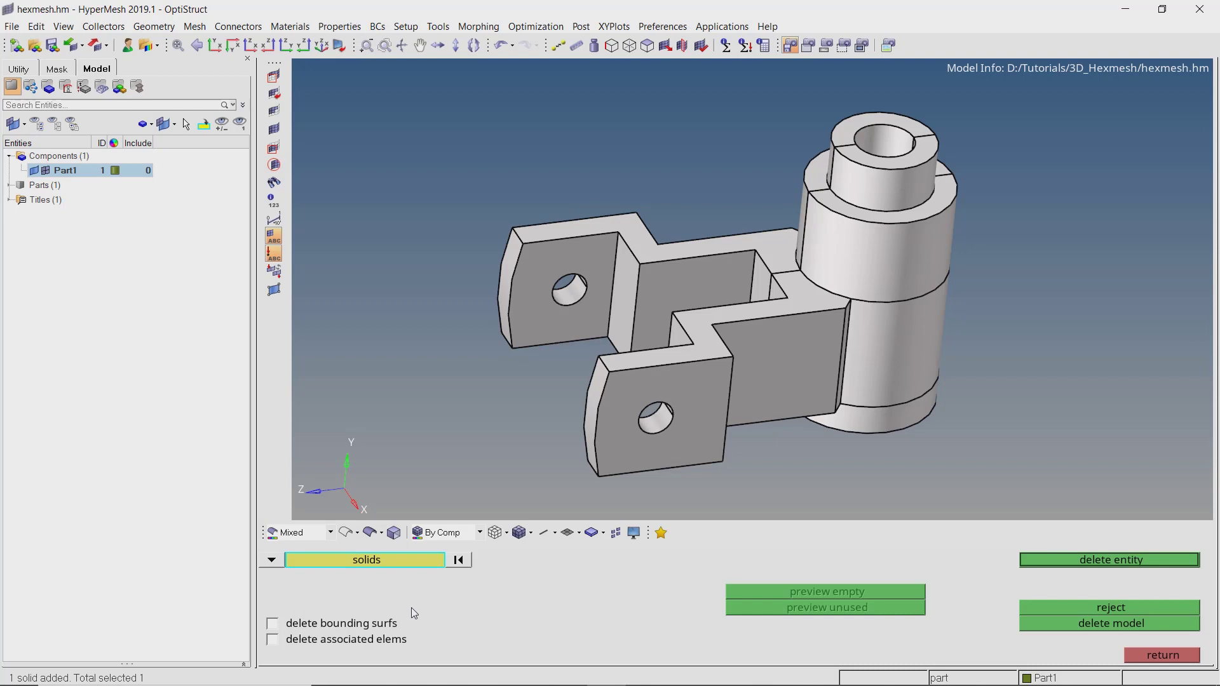
click(1094, 562)
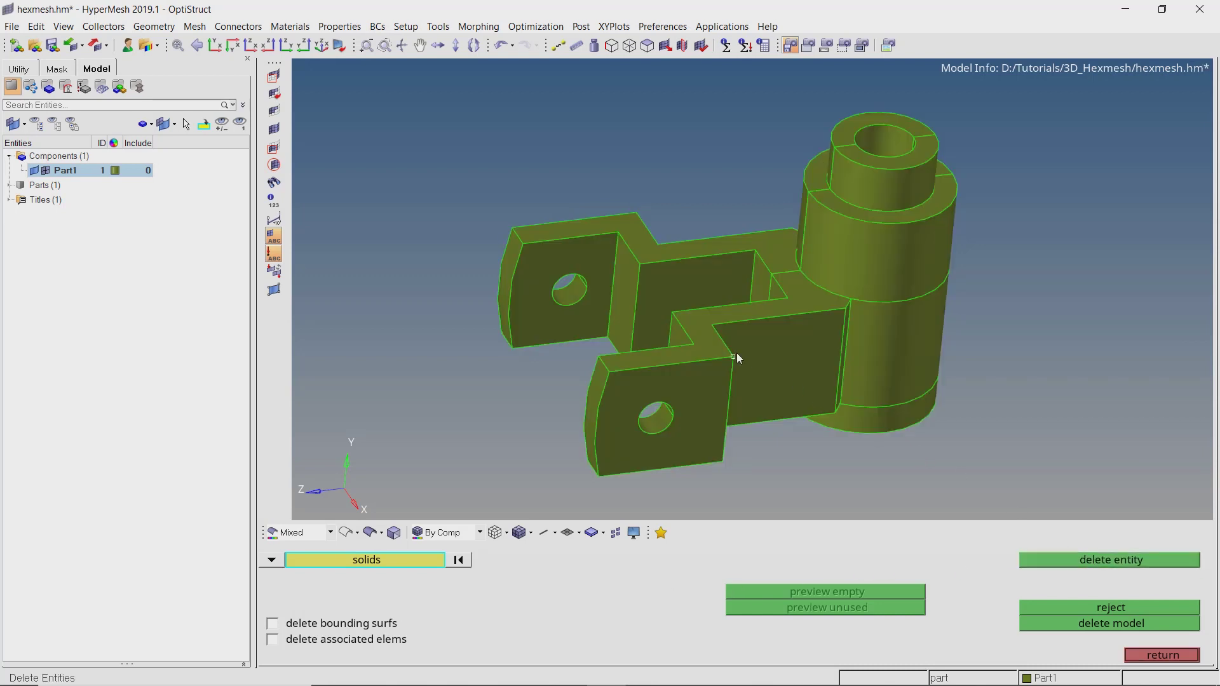
Step: Delete the surfaces of the negative-X half of the symmetric bracket, including its half of the cylinder
ctrl+drag(737, 359, 776, 335)
ctrl+right_drag(774, 331, 804, 268)
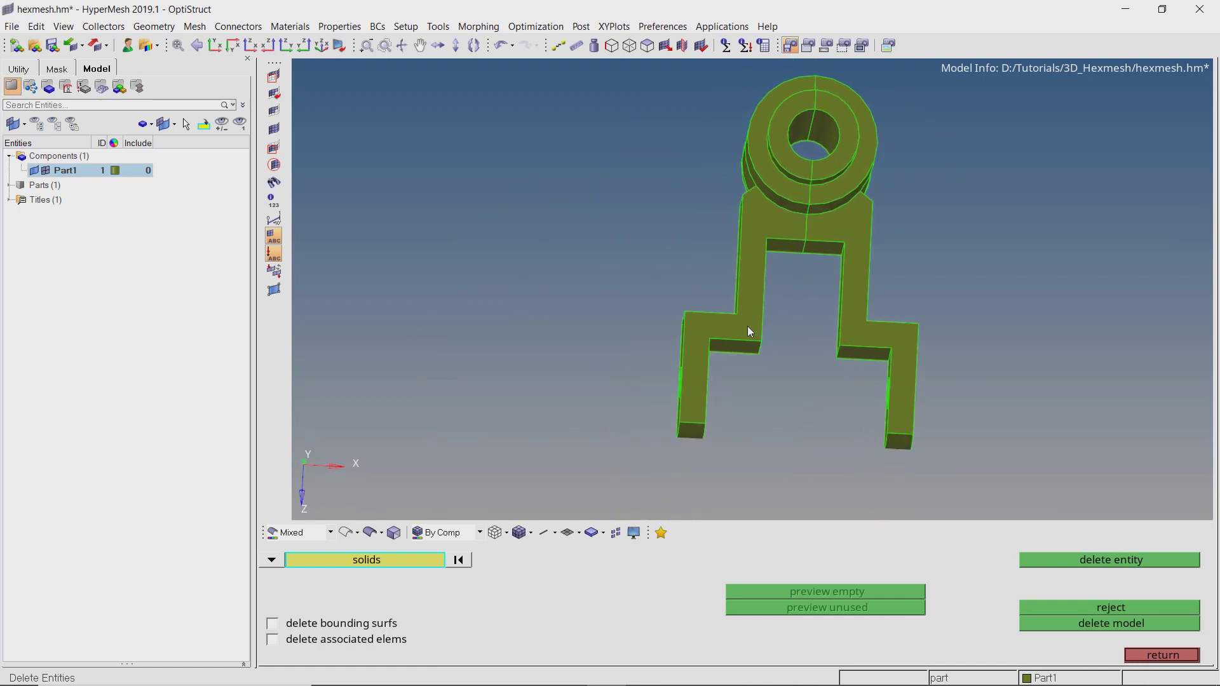
click(293, 559)
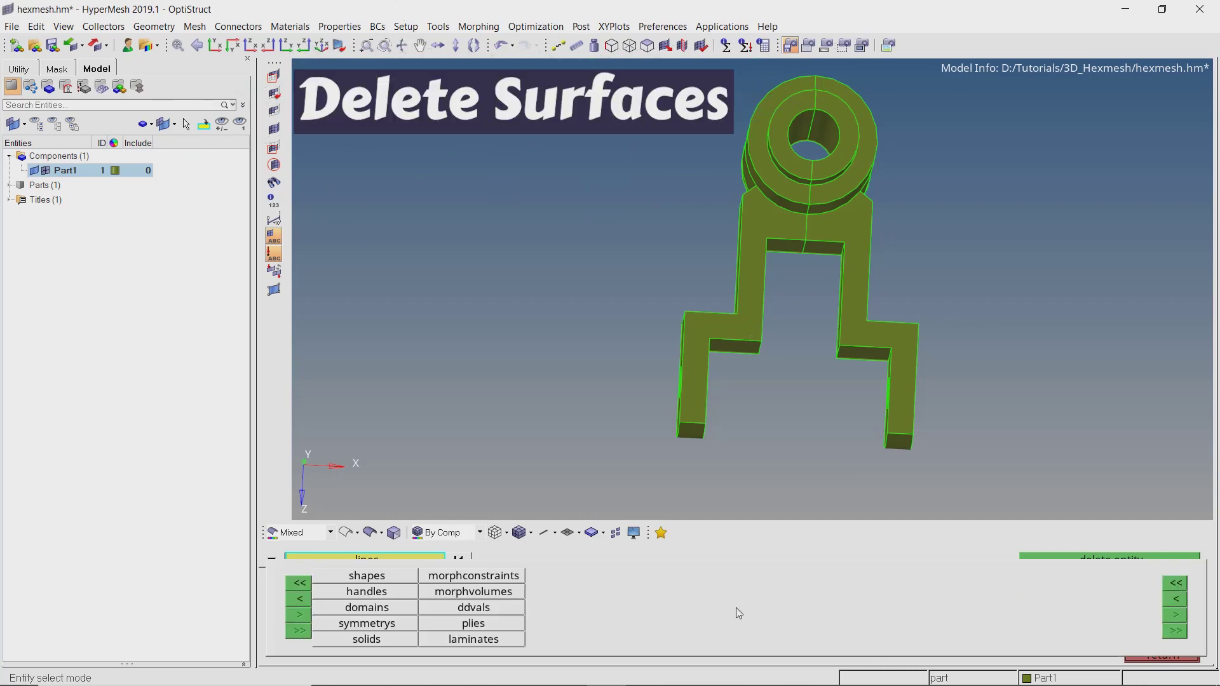
click(296, 598)
click(366, 624)
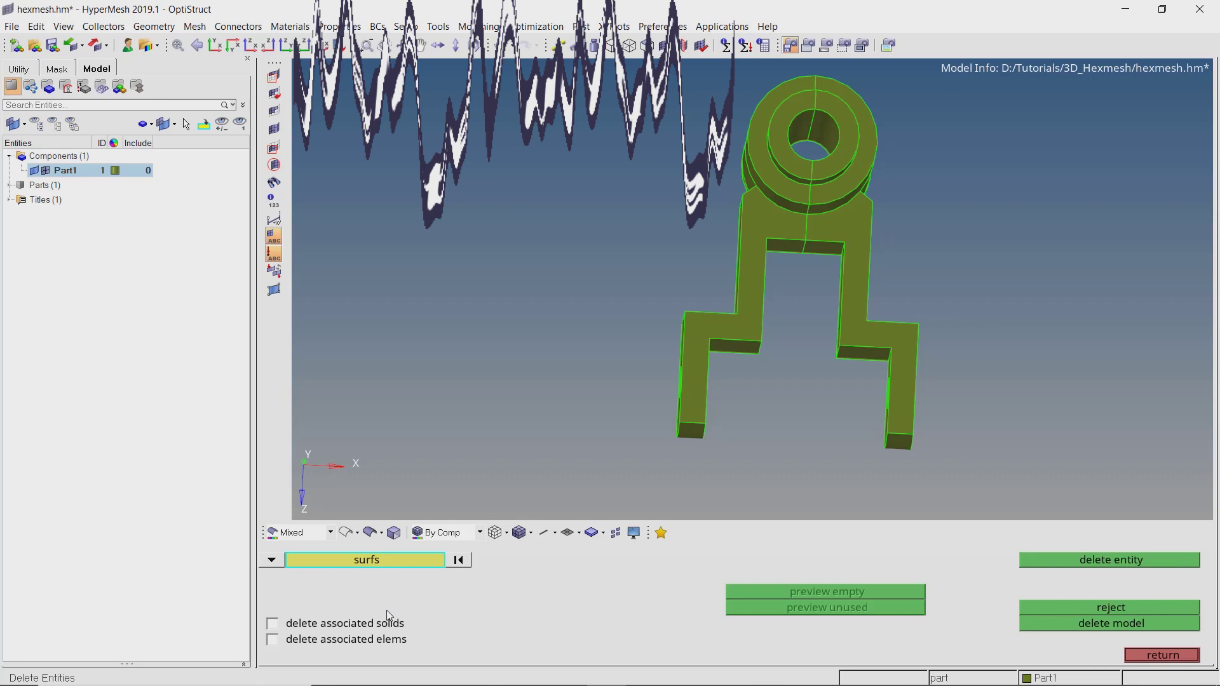
shift+drag(802, 467, 787, 470)
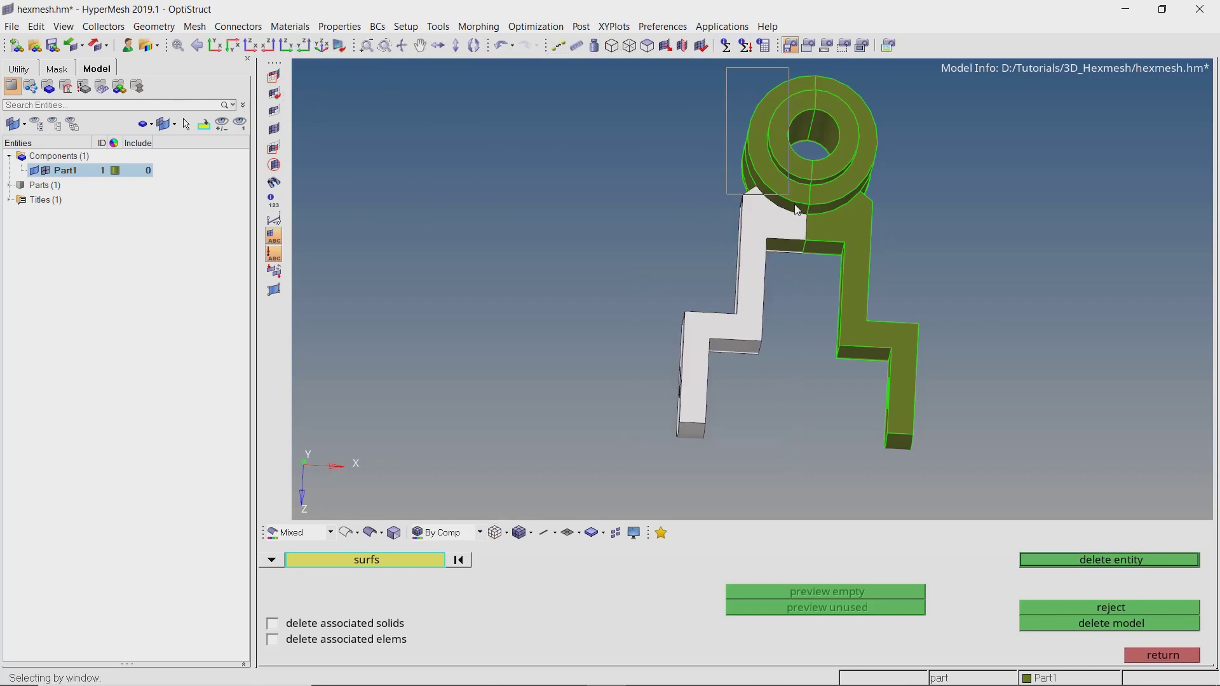
shift+drag(797, 209, 795, 212)
middle_click(779, 212)
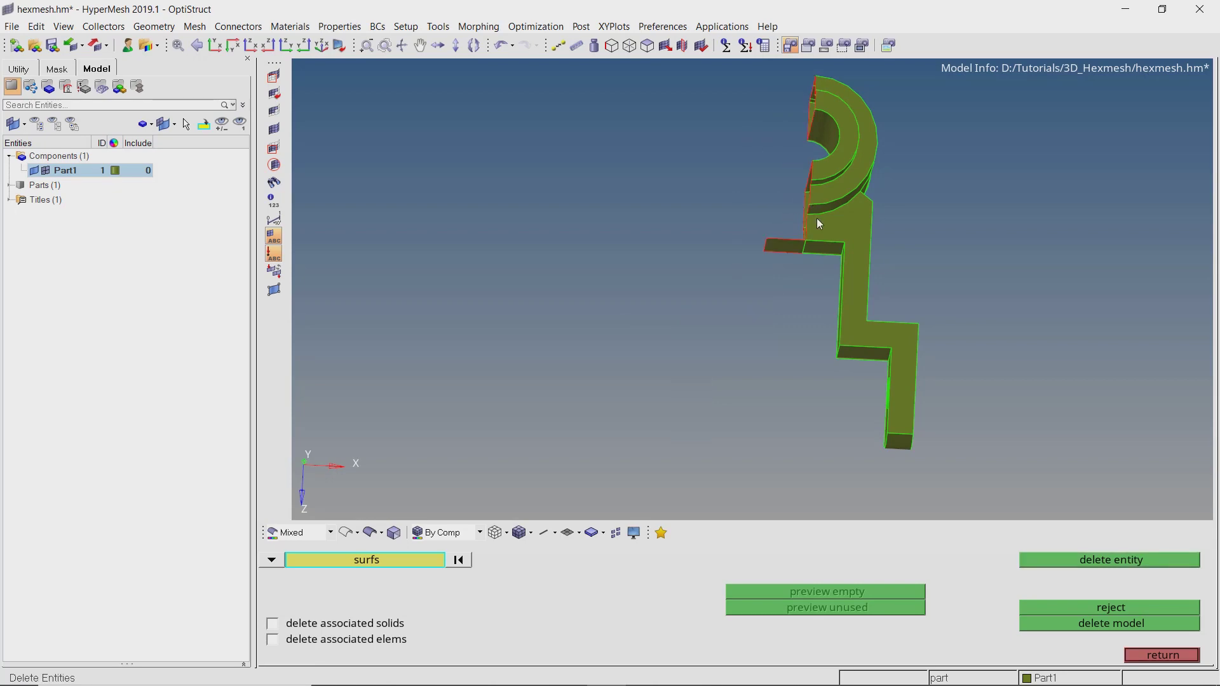
Step: Delete the leftover strip surface that extends past the symmetry plane at the inner web
scroll(819, 223, up, 3)
click(732, 243)
middle_click(762, 307)
scroll(840, 234, down, 5)
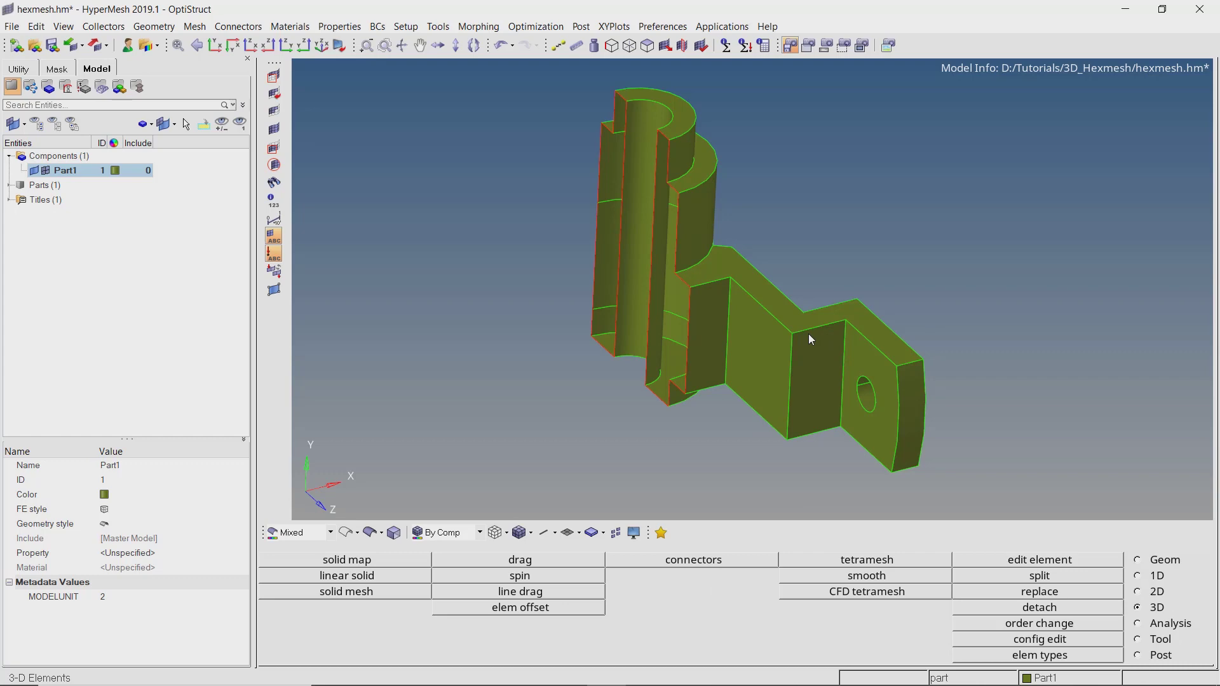
Step: Split the top, outer side and bottom surfaces of the holed lug in line with the arm's inner step corner
ctrl+drag(809, 336, 662, 305)
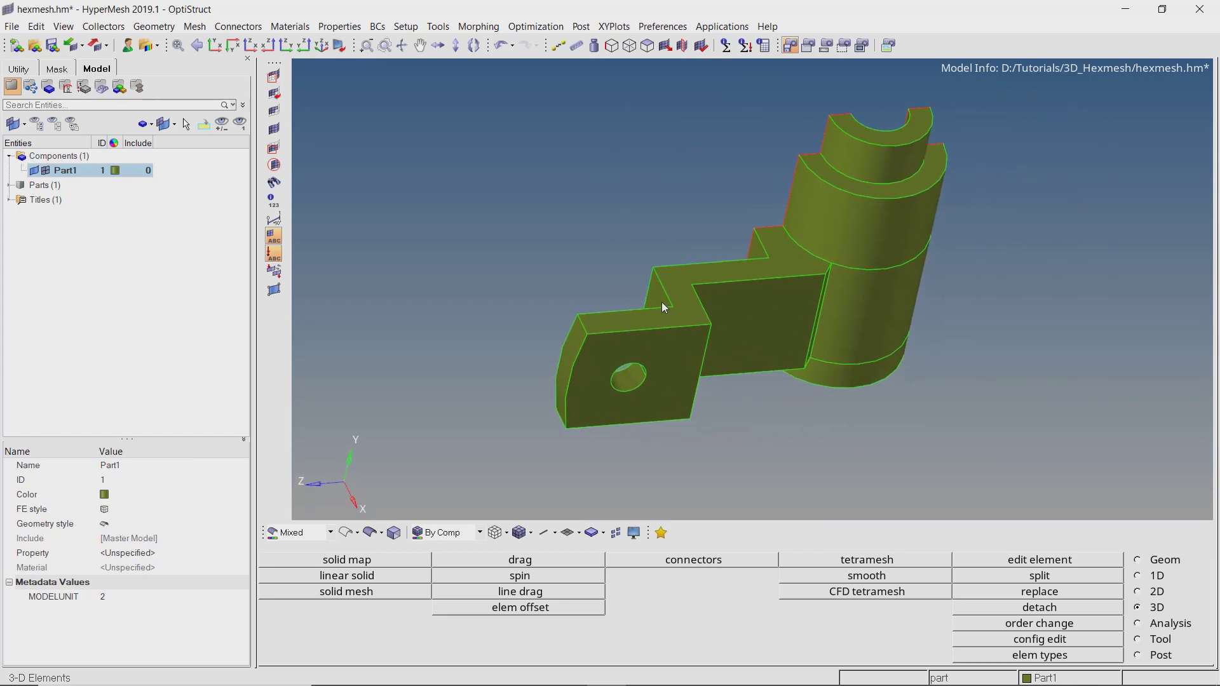
scroll(661, 302, up, 3)
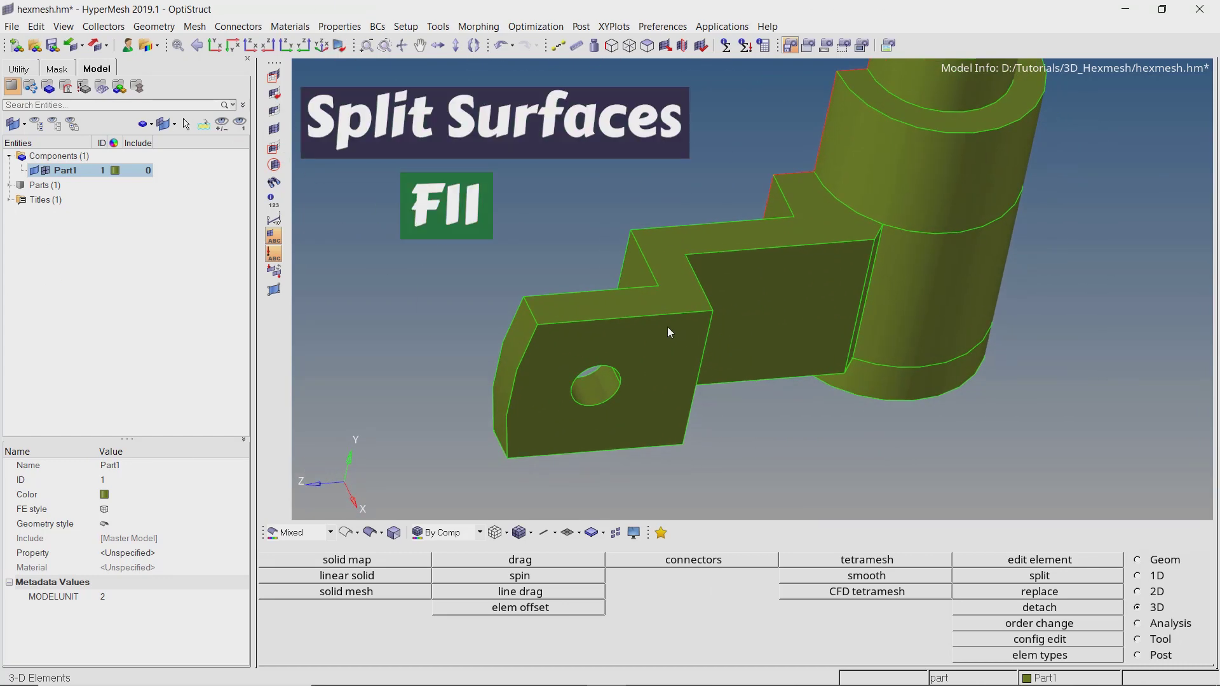
key(F11)
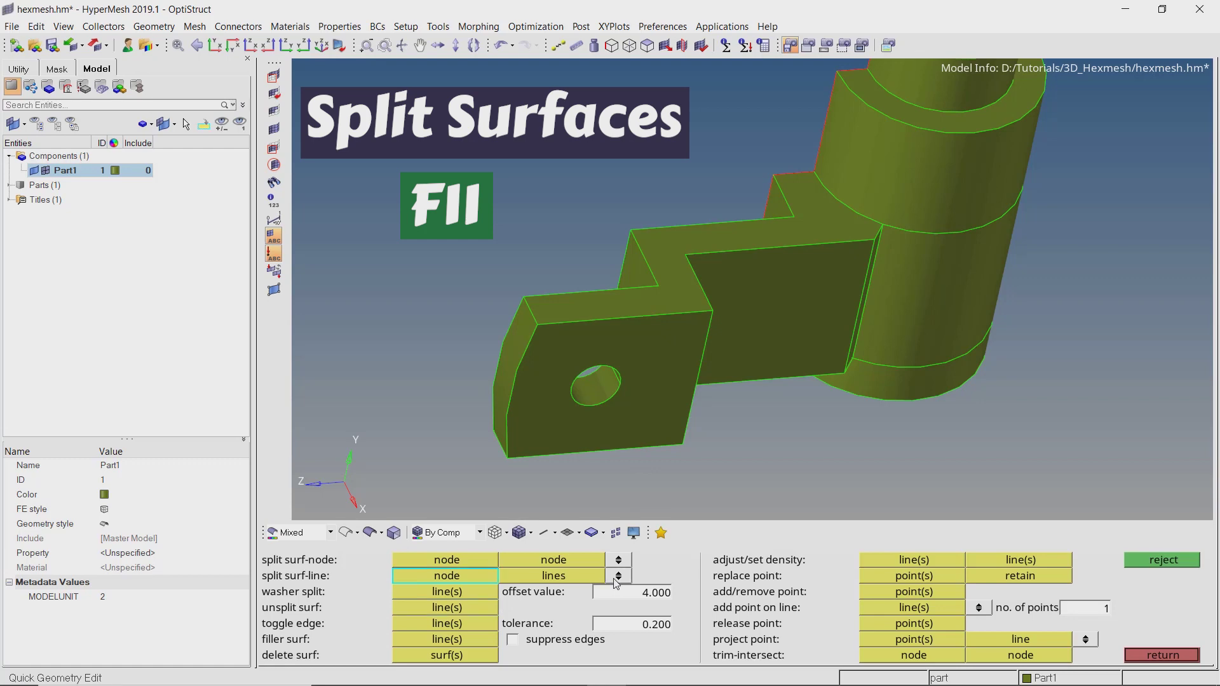
scroll(619, 289, up, 3)
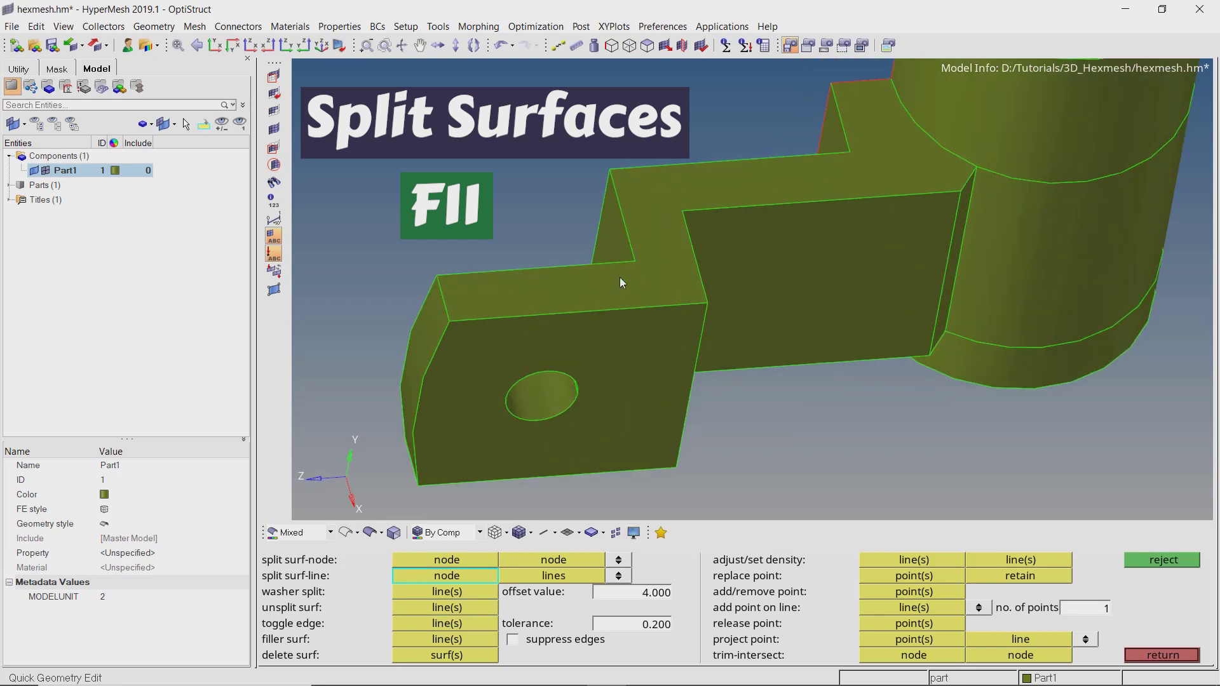
click(645, 306)
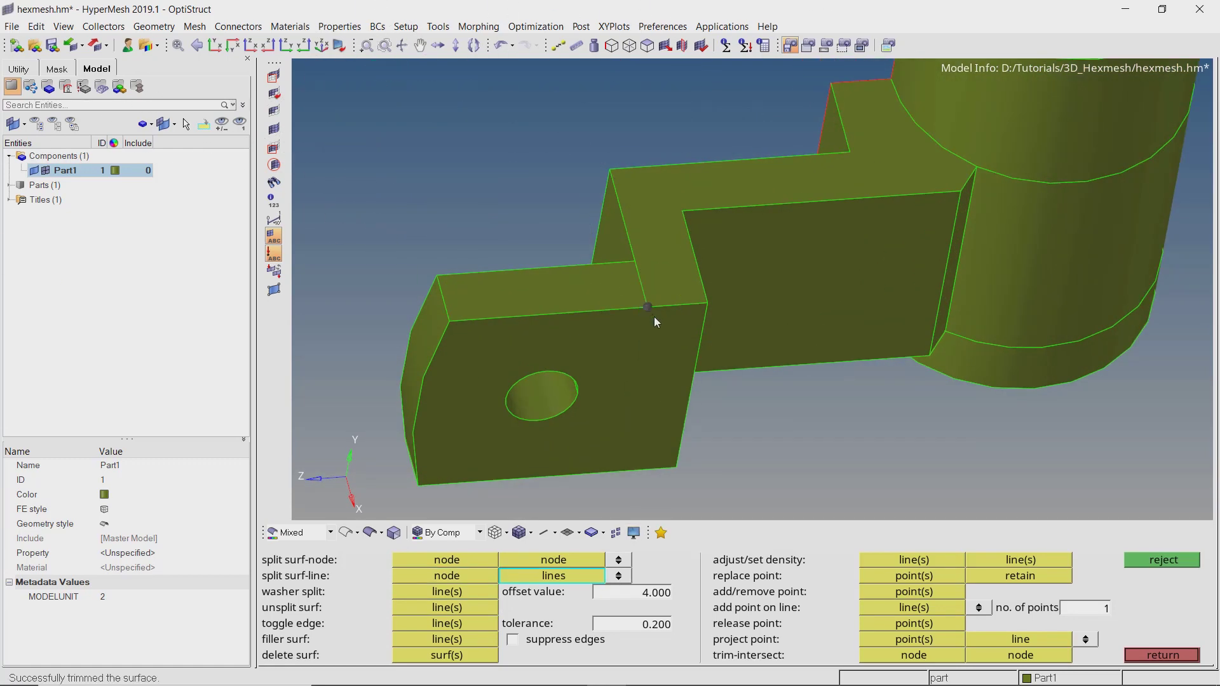
ctrl+right_drag(654, 317, 680, 276)
ctrl+drag(681, 276, 650, 448)
click(637, 321)
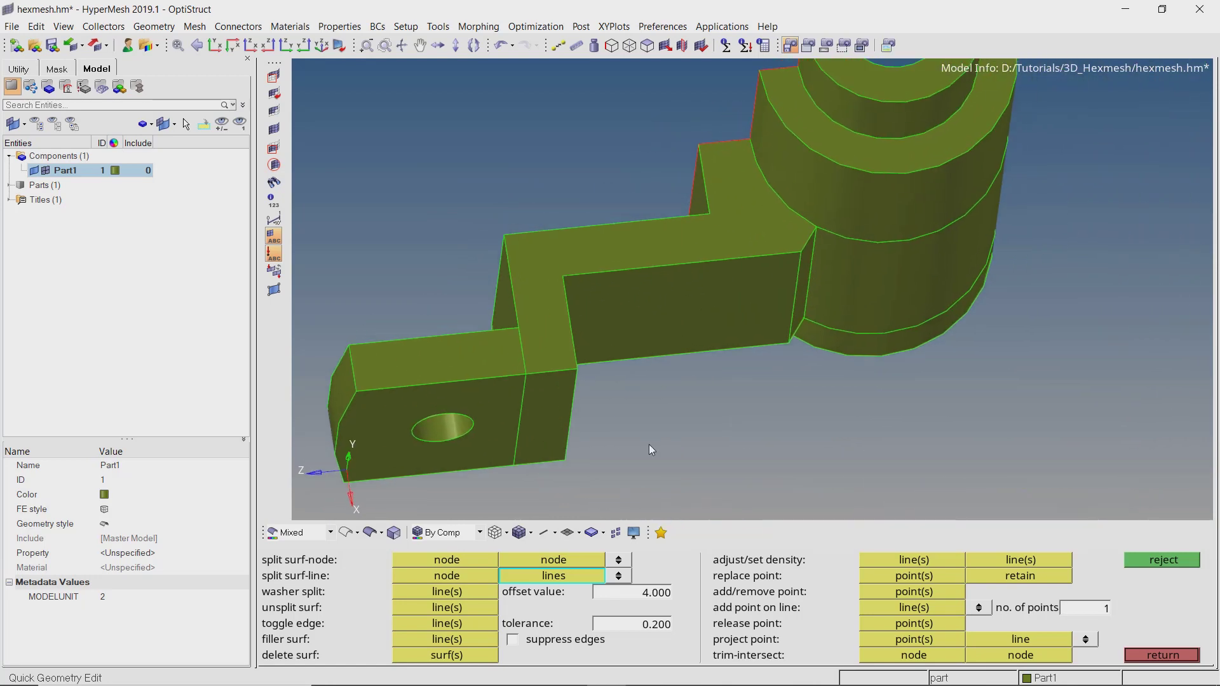
Step: Split the arm's top, outer side and bottom surfaces in line with the inner corner next to the cylinder
scroll(703, 232, up, 5)
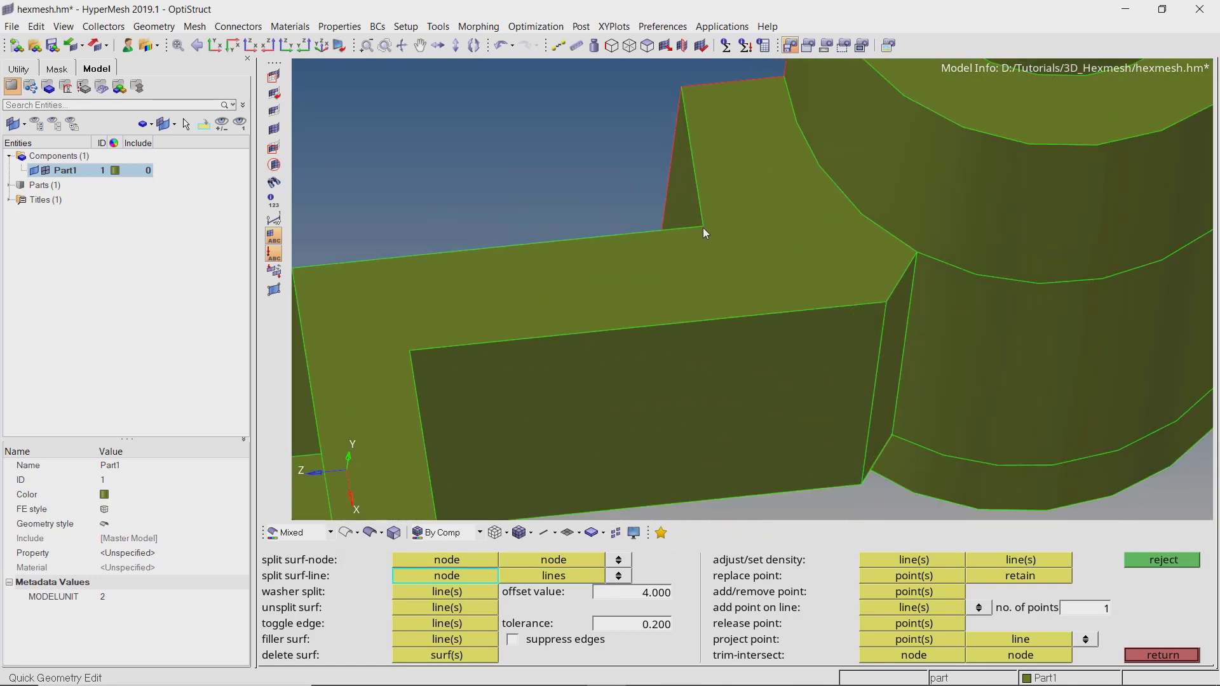
click(718, 318)
scroll(744, 367, down, 4)
ctrl+right_drag(745, 367, 691, 207)
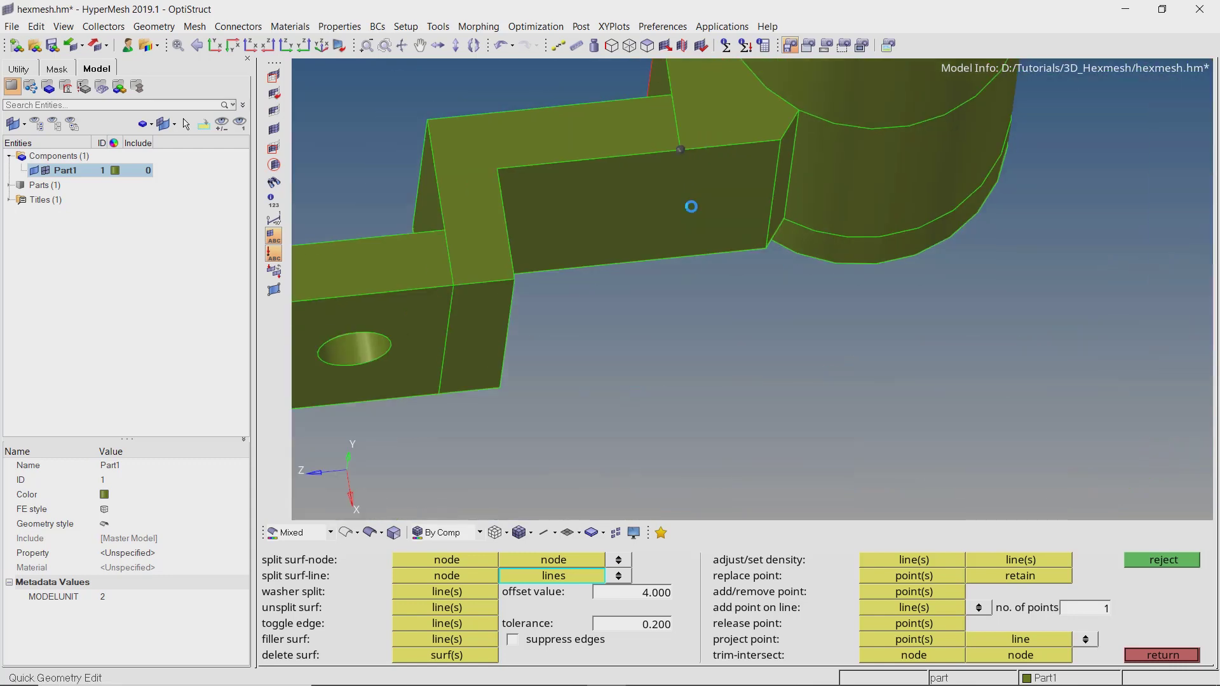
ctrl+drag(691, 207, 690, 113)
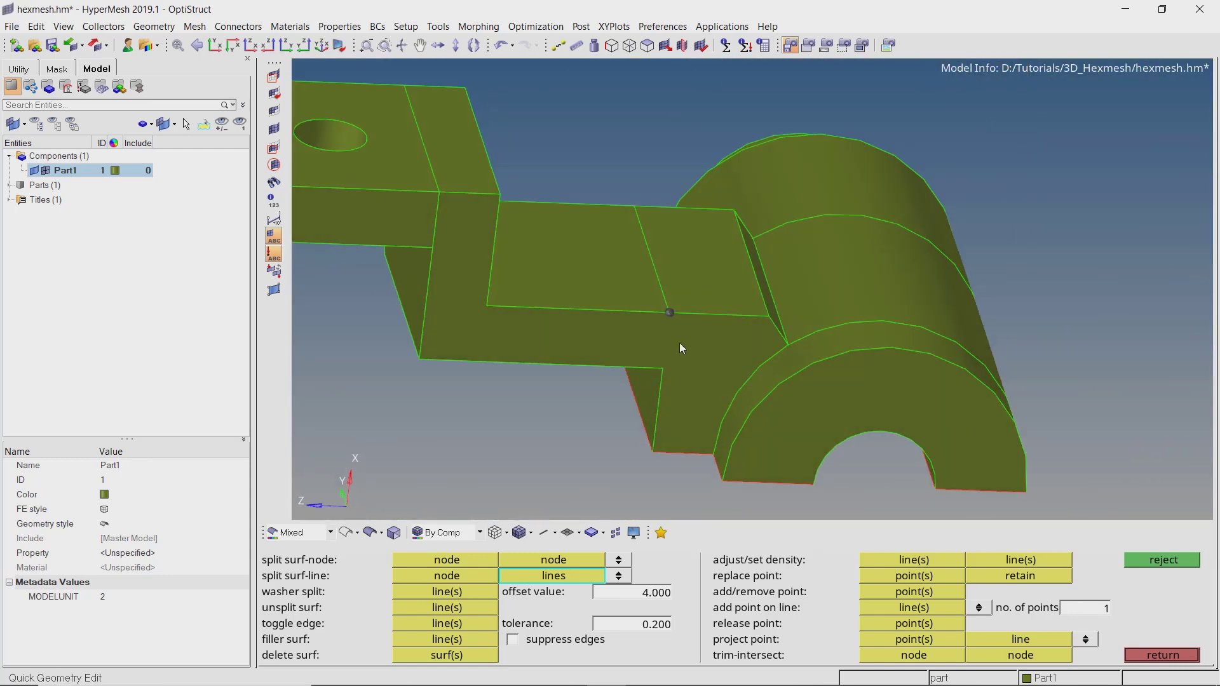
click(661, 367)
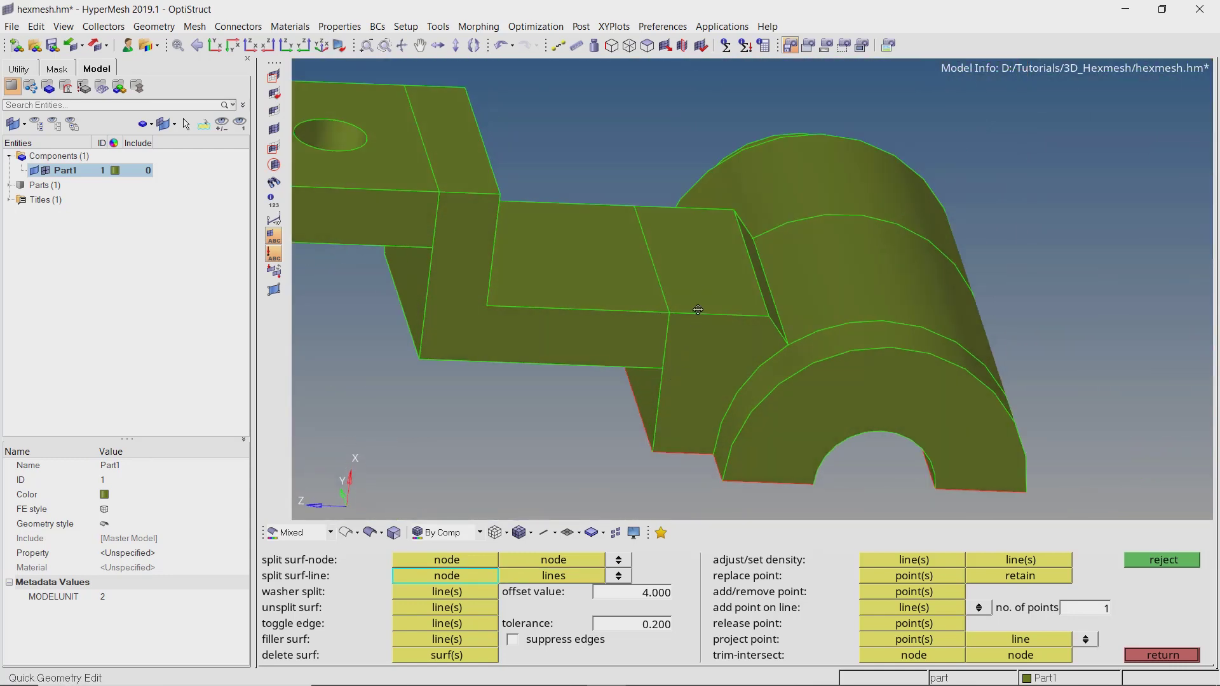
ctrl+drag(697, 311, 670, 277)
ctrl+right_drag(670, 277, 755, 284)
ctrl+scroll(756, 283, down, 5)
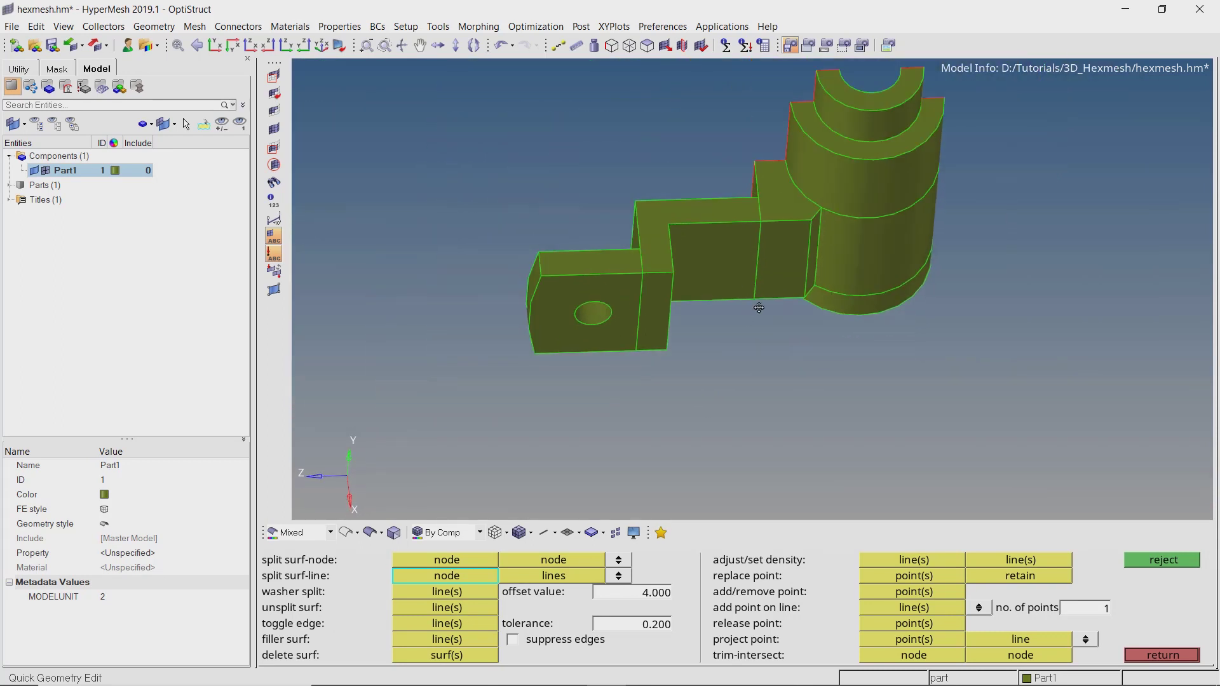
ctrl+right_drag(610, 284, 667, 294)
ctrl+scroll(667, 294, up, 4)
ctrl+drag(671, 318, 664, 296)
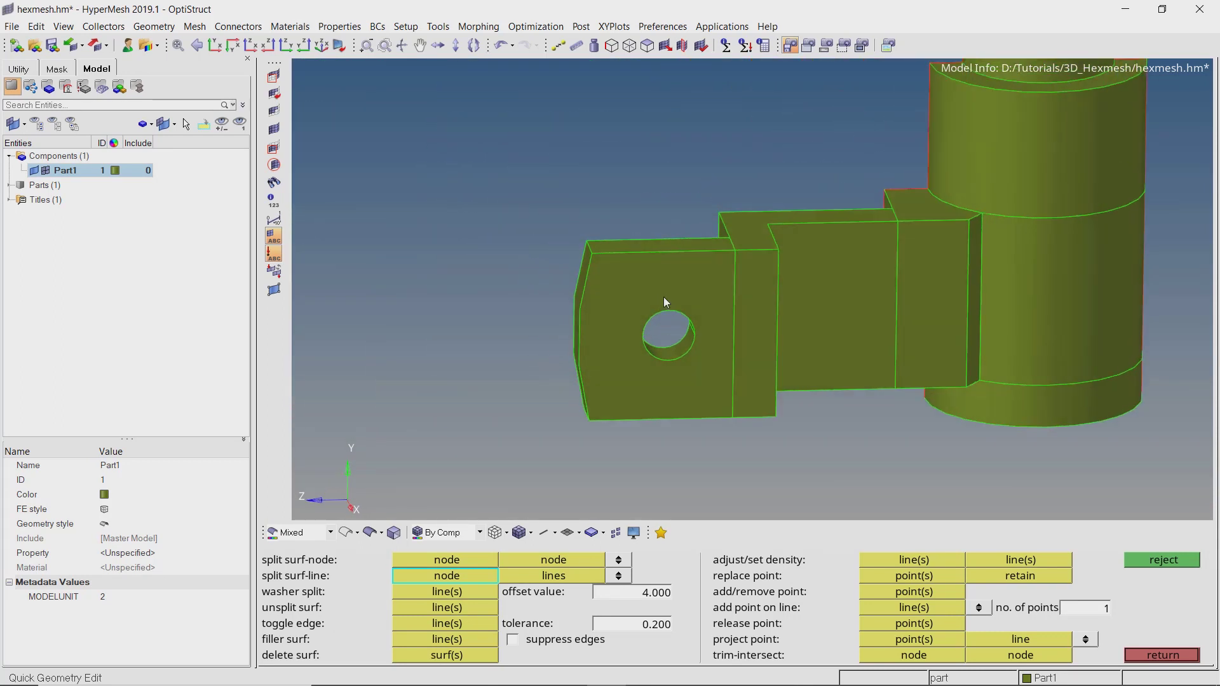
key(Escape)
Step: Automesh the lug's outer surface around the hole with element size 6 and mixed element type
click(1159, 591)
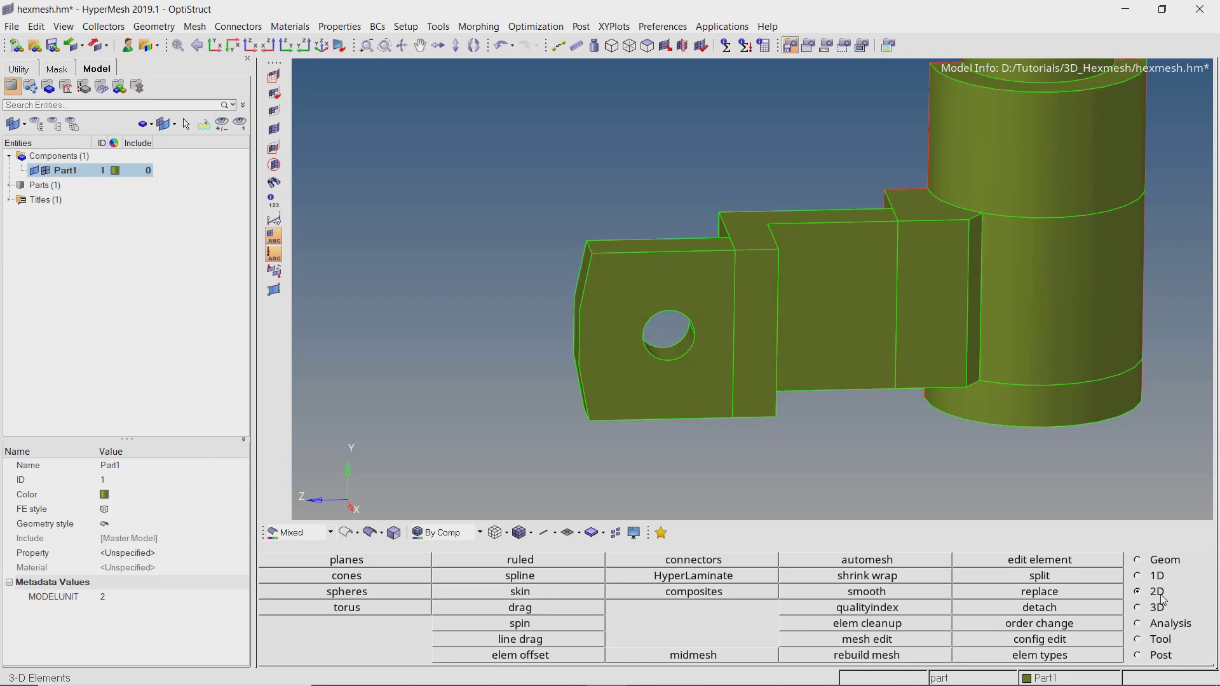
click(910, 560)
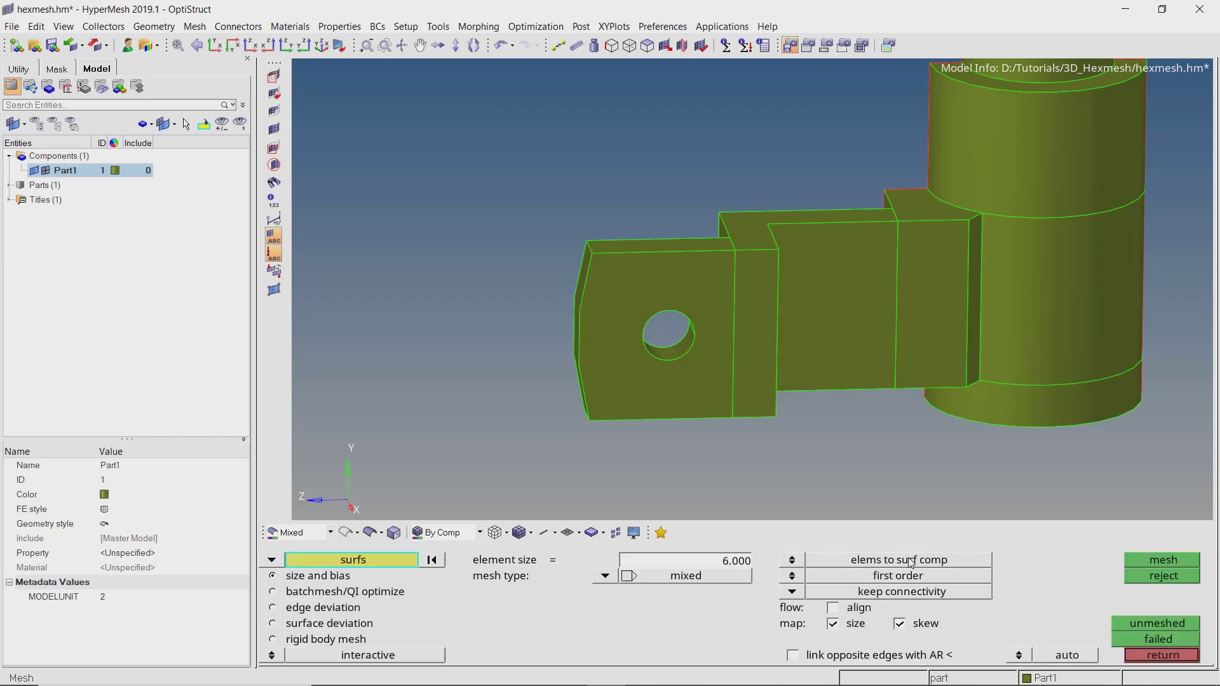
scroll(700, 296, up, 3)
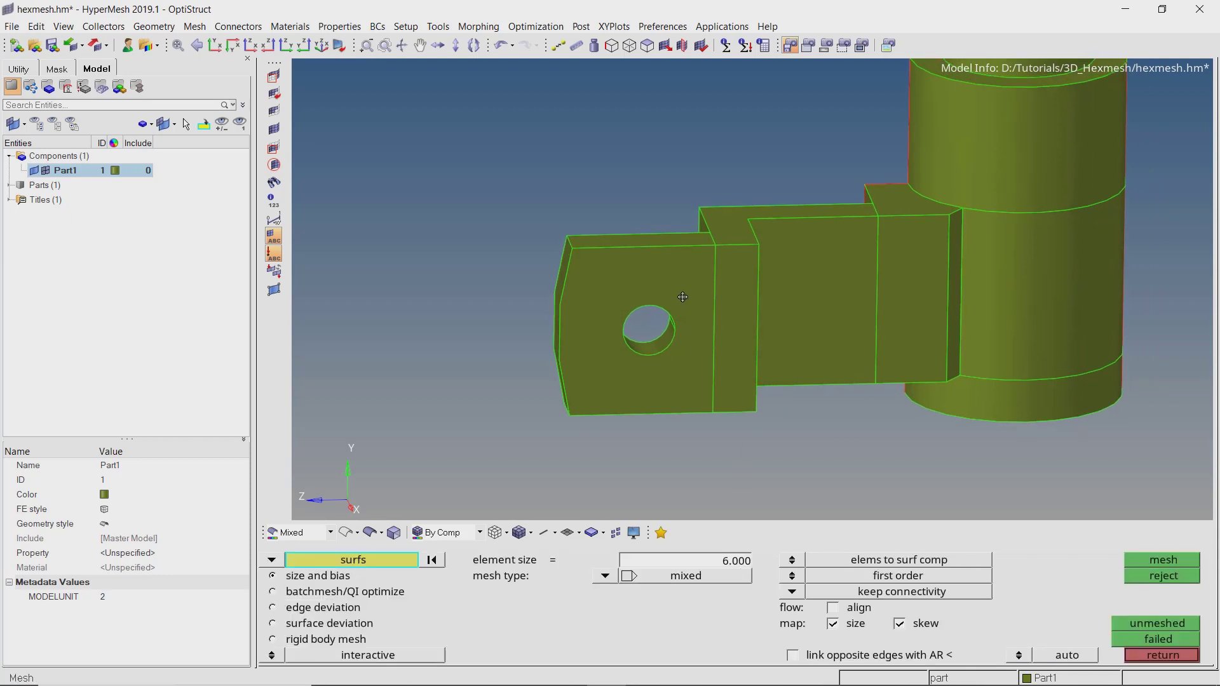
click(700, 296)
middle_click(704, 276)
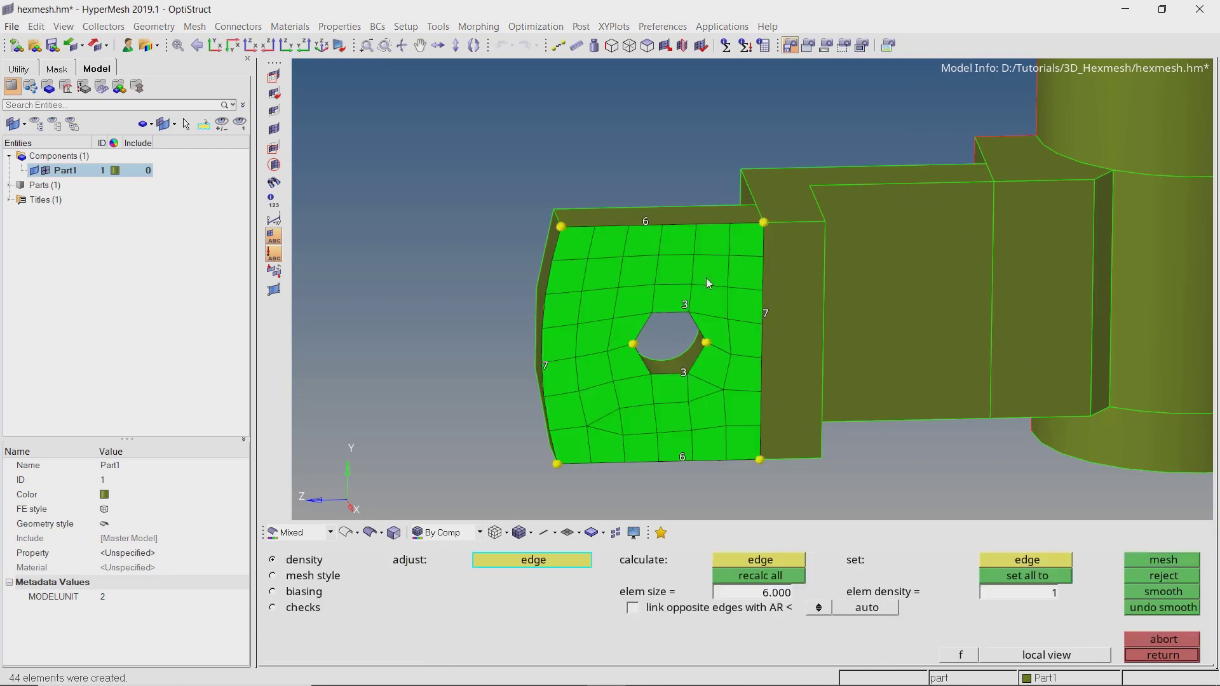
scroll(697, 386, up, 2)
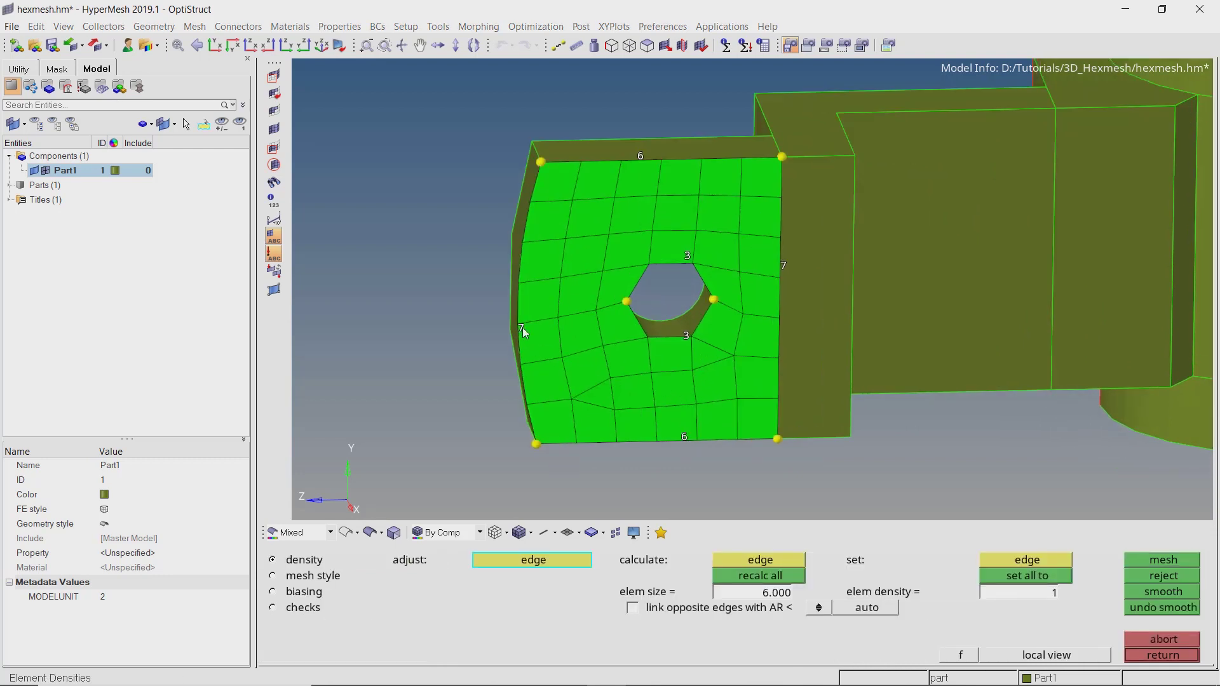
right_click(522, 327)
click(523, 325)
right_click(785, 269)
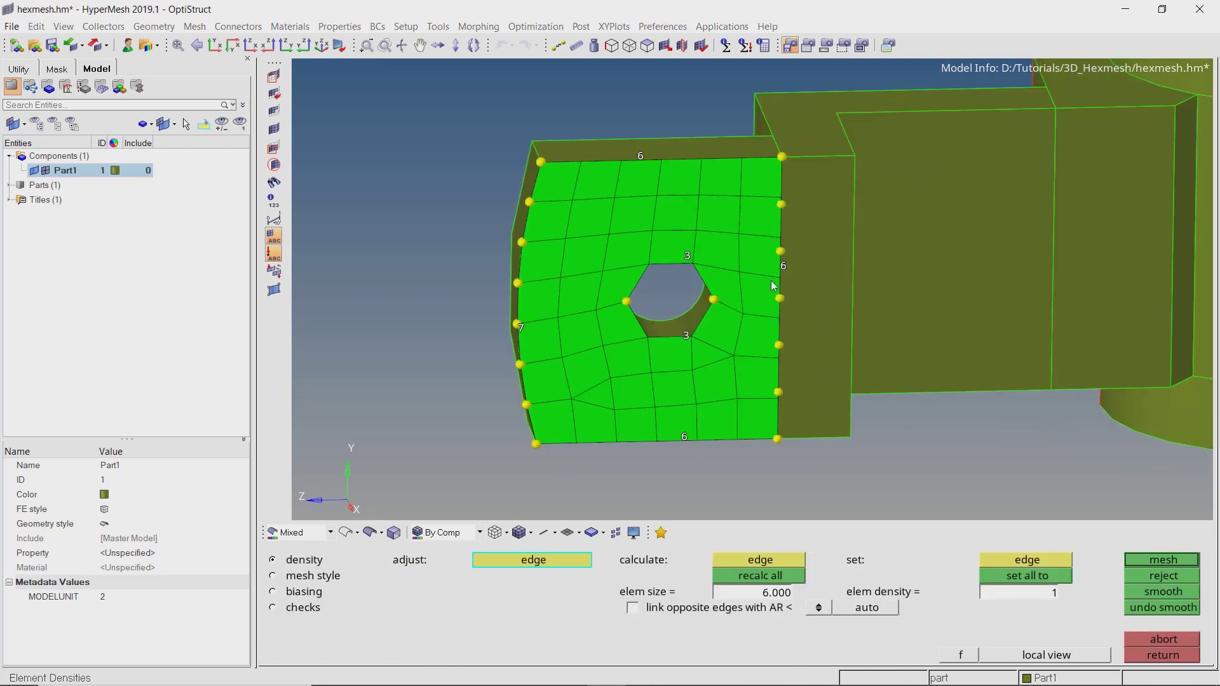
click(764, 288)
middle_click(755, 273)
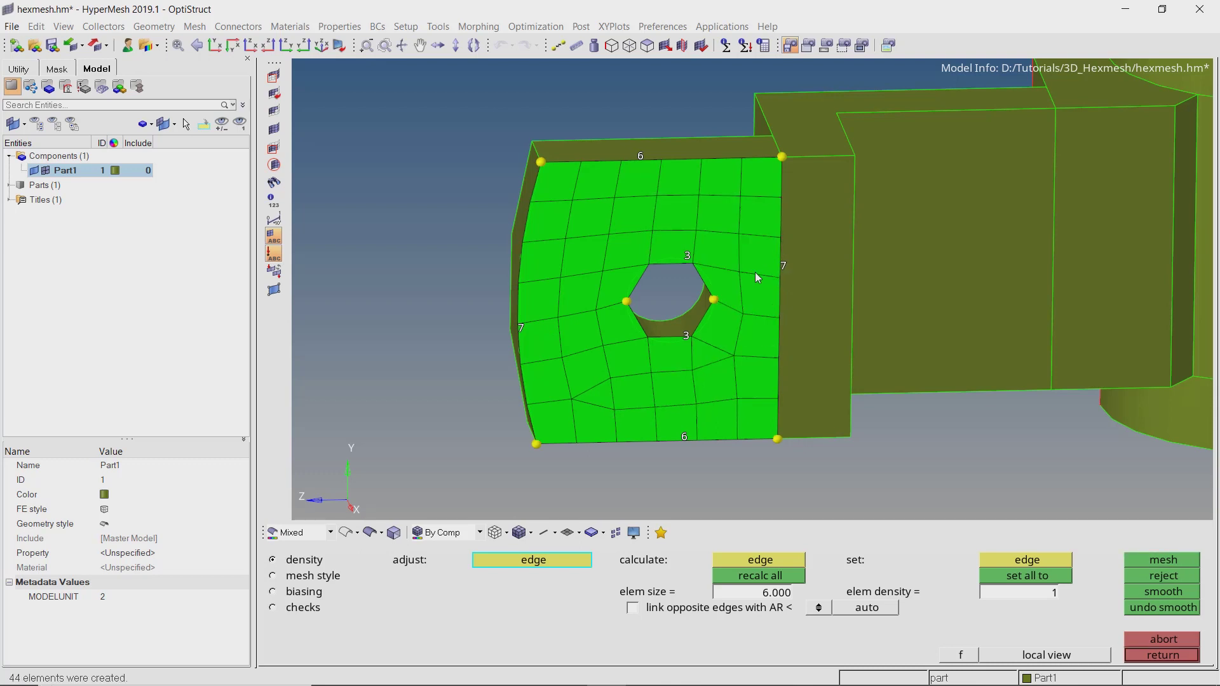
Step: Set the density of both hole edges to 4, remesh the lug surface and accept the mesh
click(676, 257)
middle_click(672, 365)
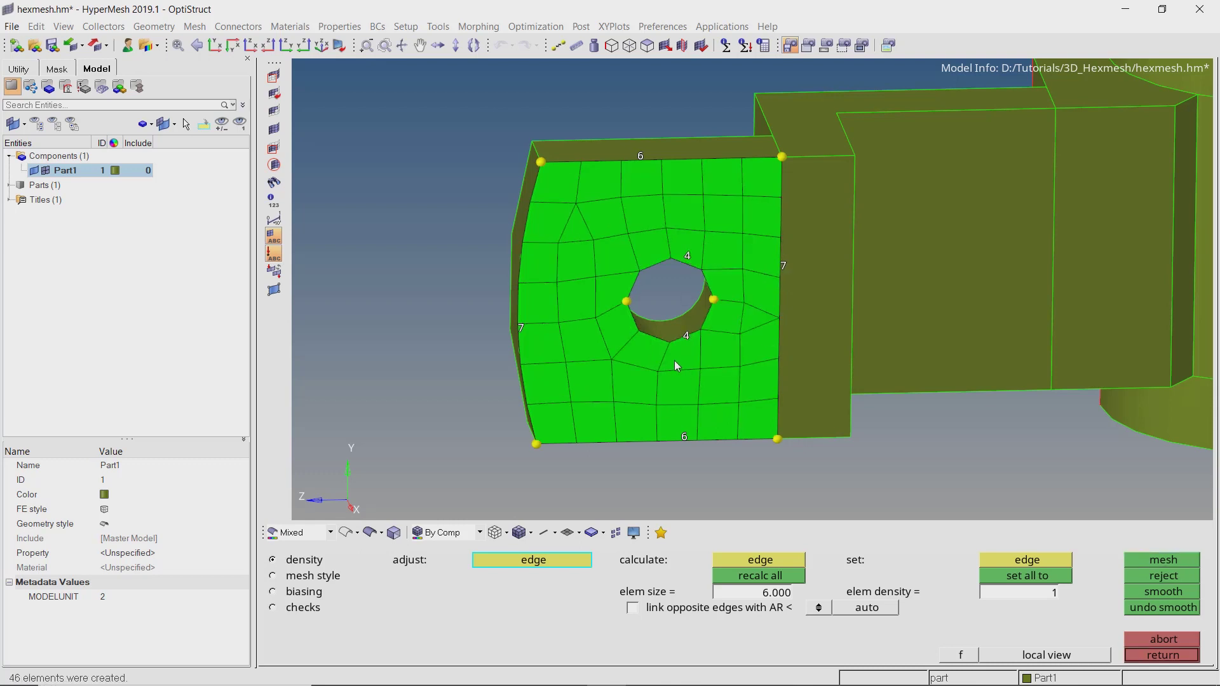
scroll(721, 318, up, 2)
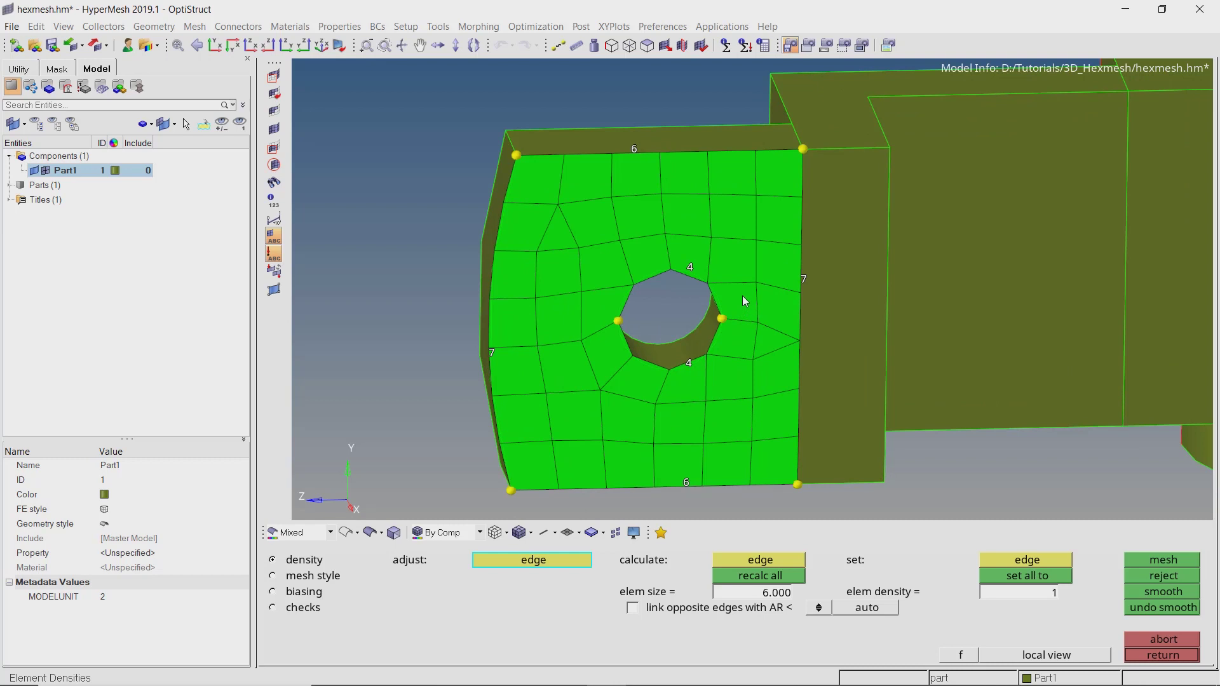
middle_click(742, 295)
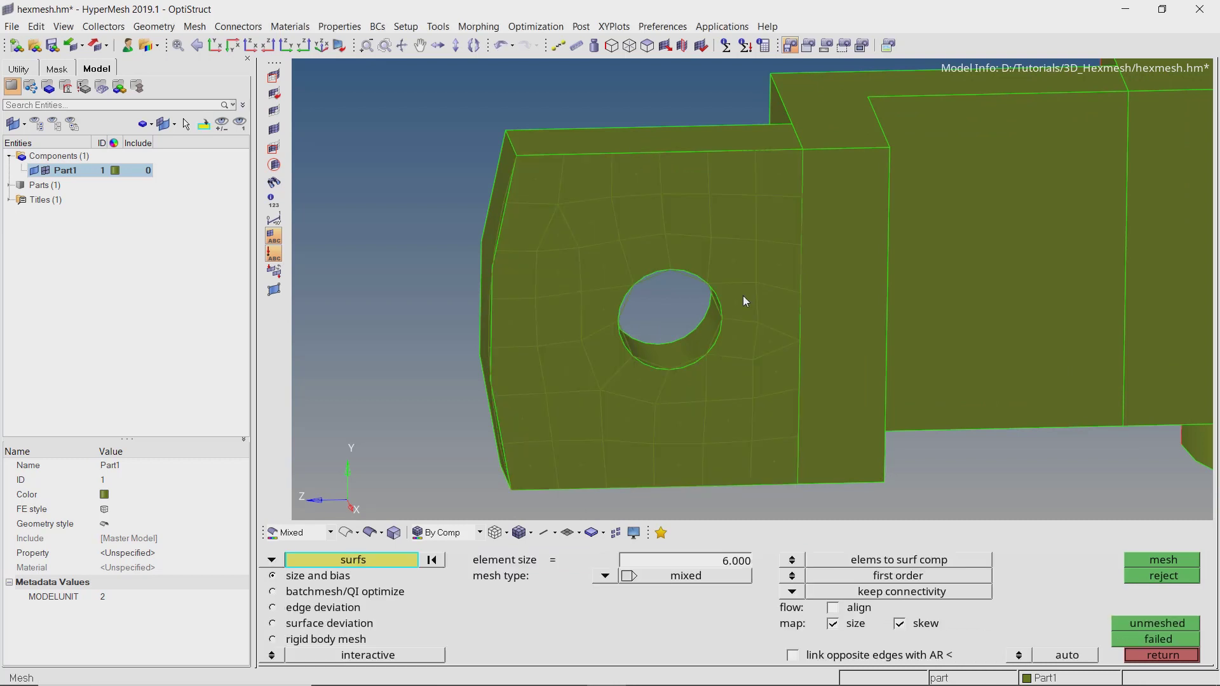
Step: Drag the stray tria elements on the lug mesh out to its top and inner vertical edges with the quality index tools
click(519, 532)
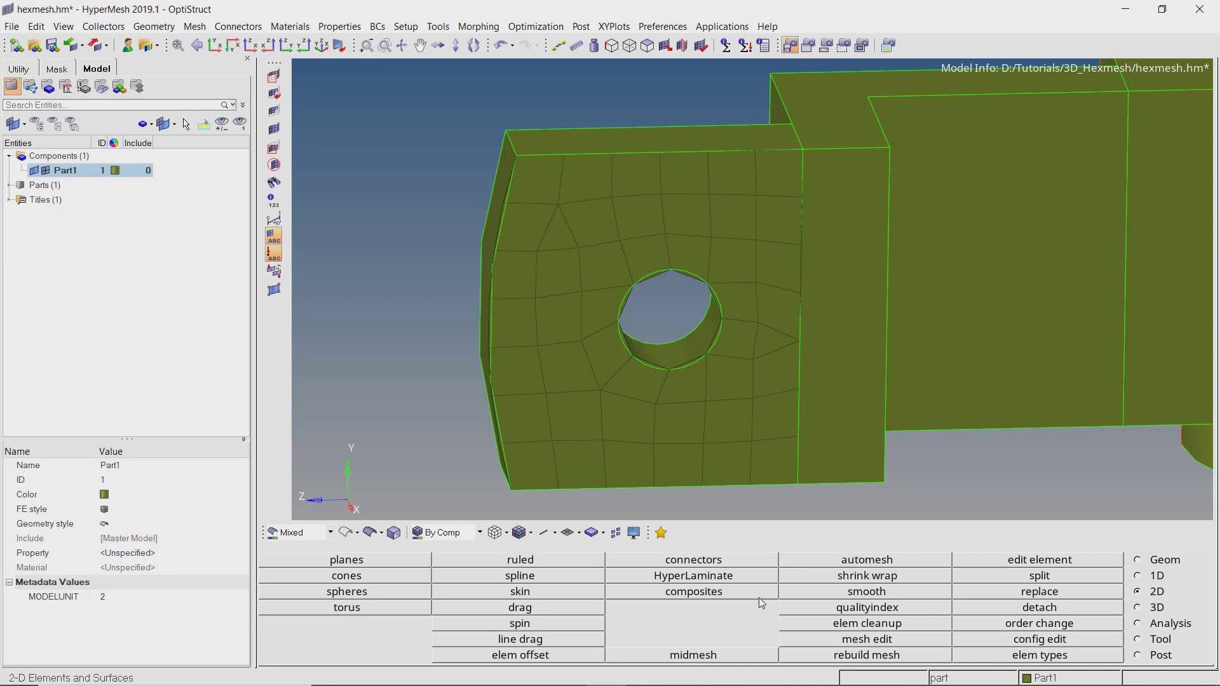
click(818, 608)
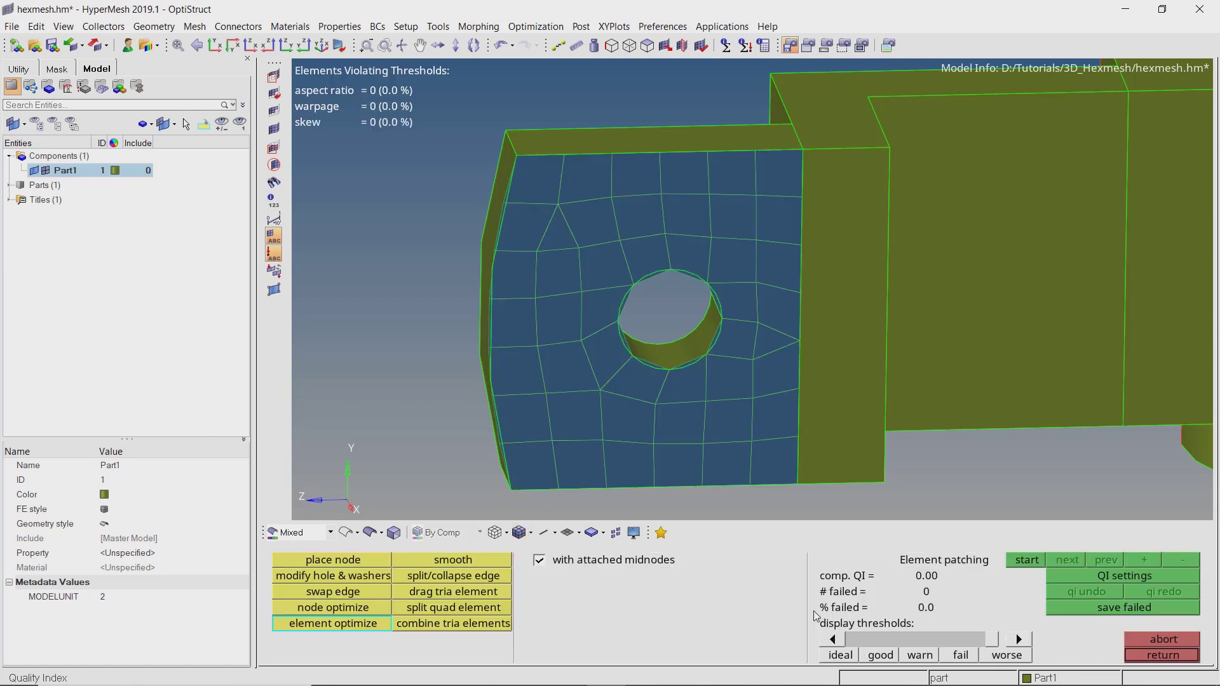
click(486, 578)
click(483, 596)
drag(561, 240, 582, 105)
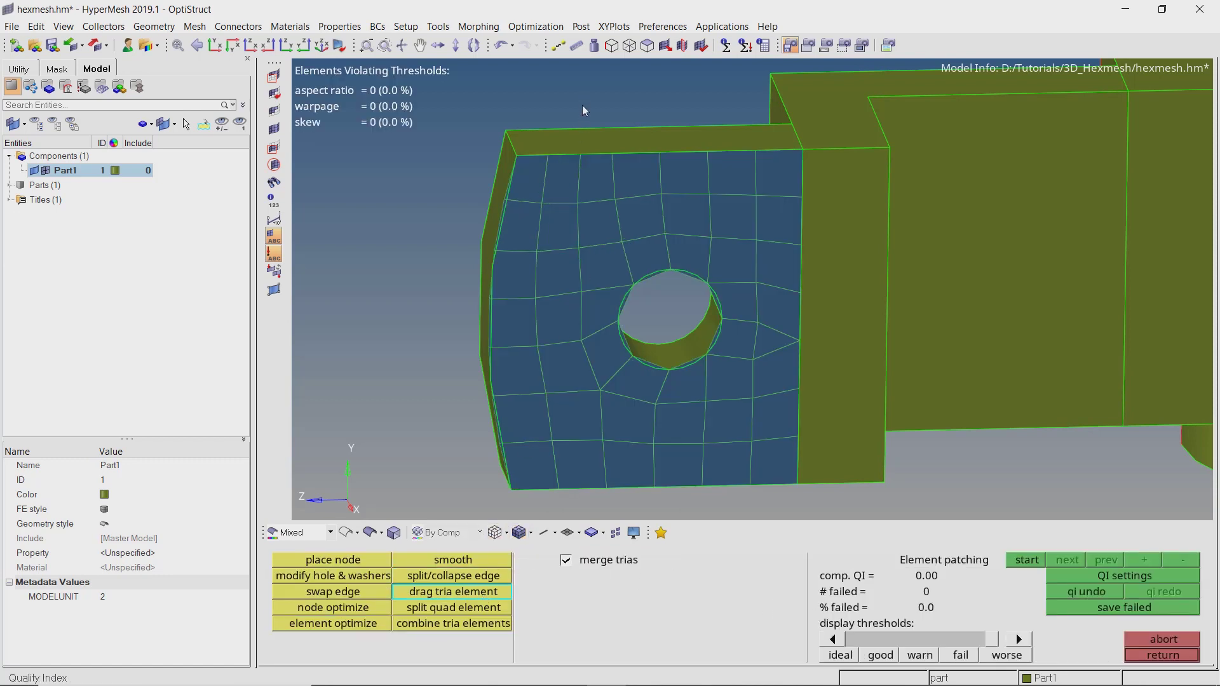
drag(768, 344, 841, 342)
ctrl+right_drag(773, 329, 789, 301)
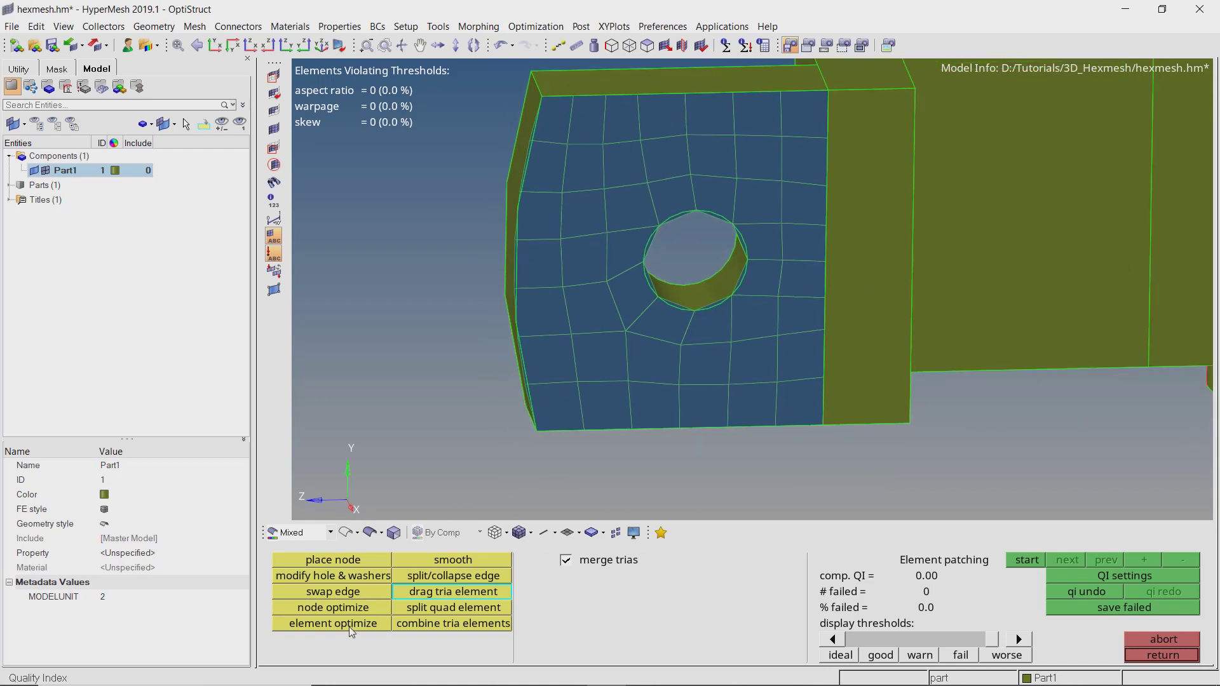
Step: Apply element optimize to the distorted quads around the lug's hole to smooth the 2D mesh
click(333, 624)
click(545, 303)
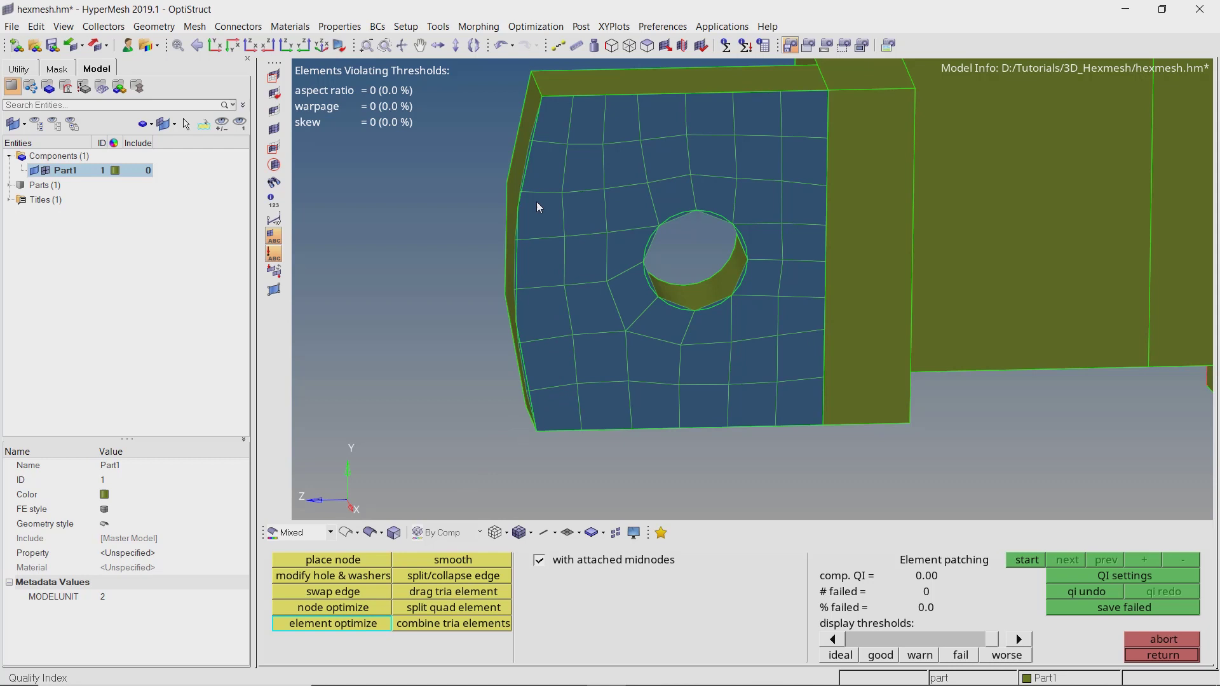
click(590, 303)
click(603, 360)
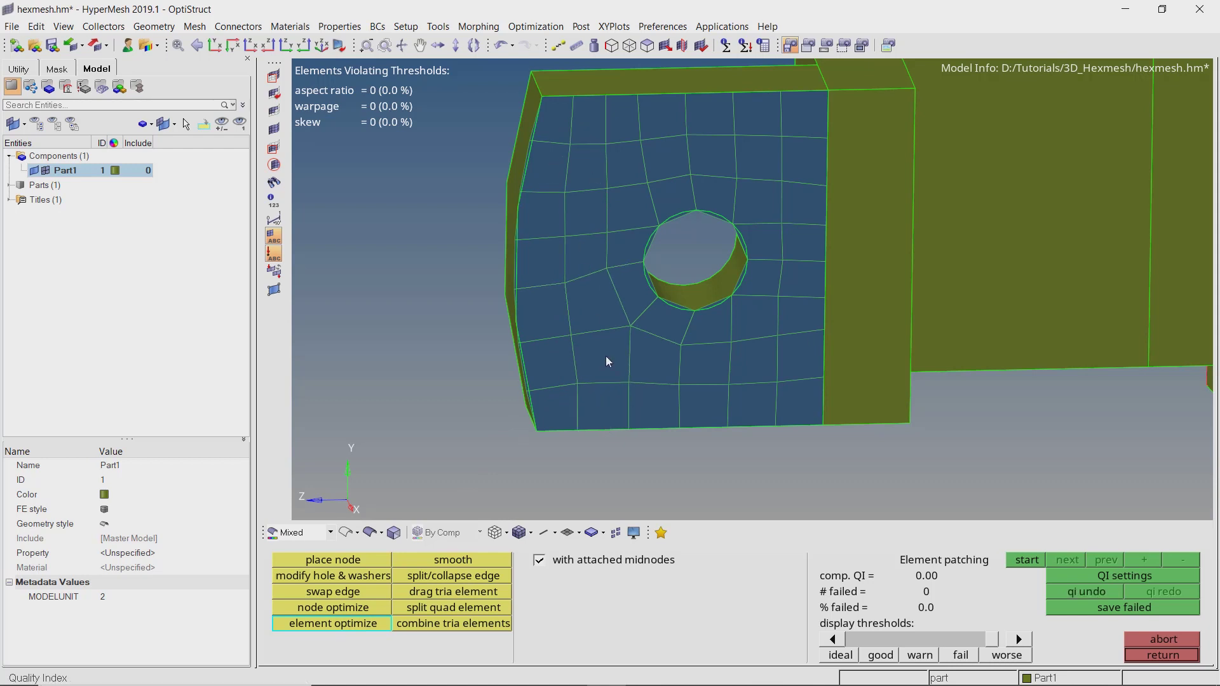
click(658, 348)
click(760, 237)
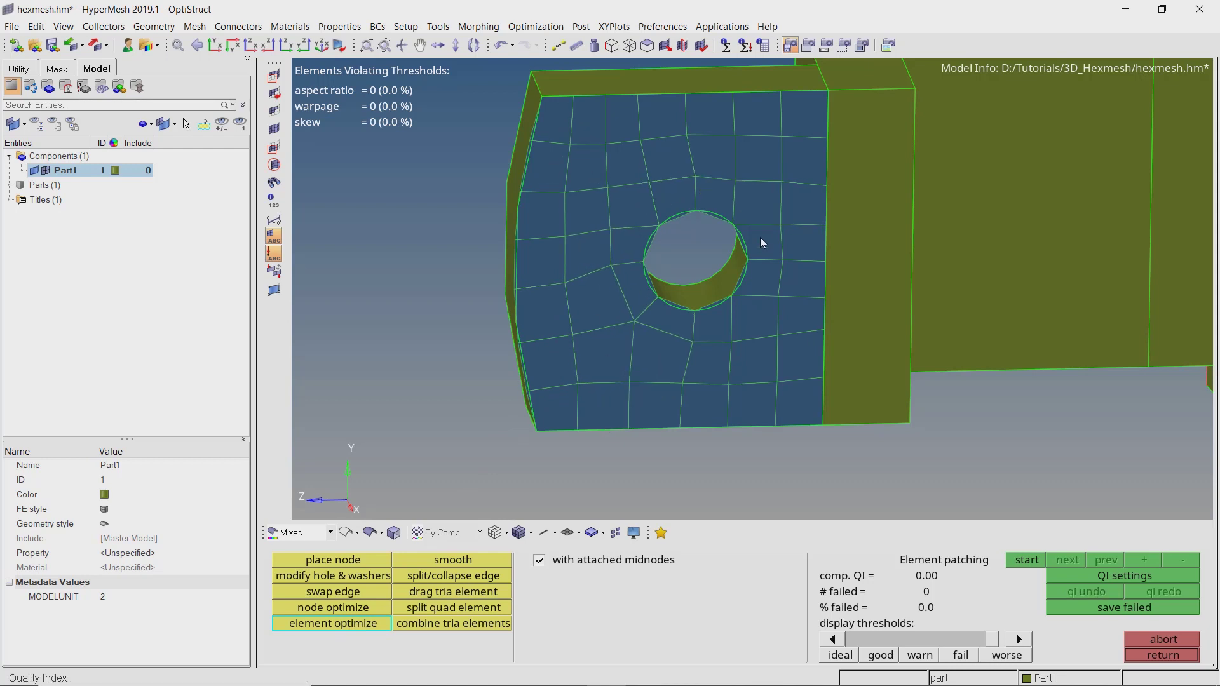
click(732, 323)
click(702, 406)
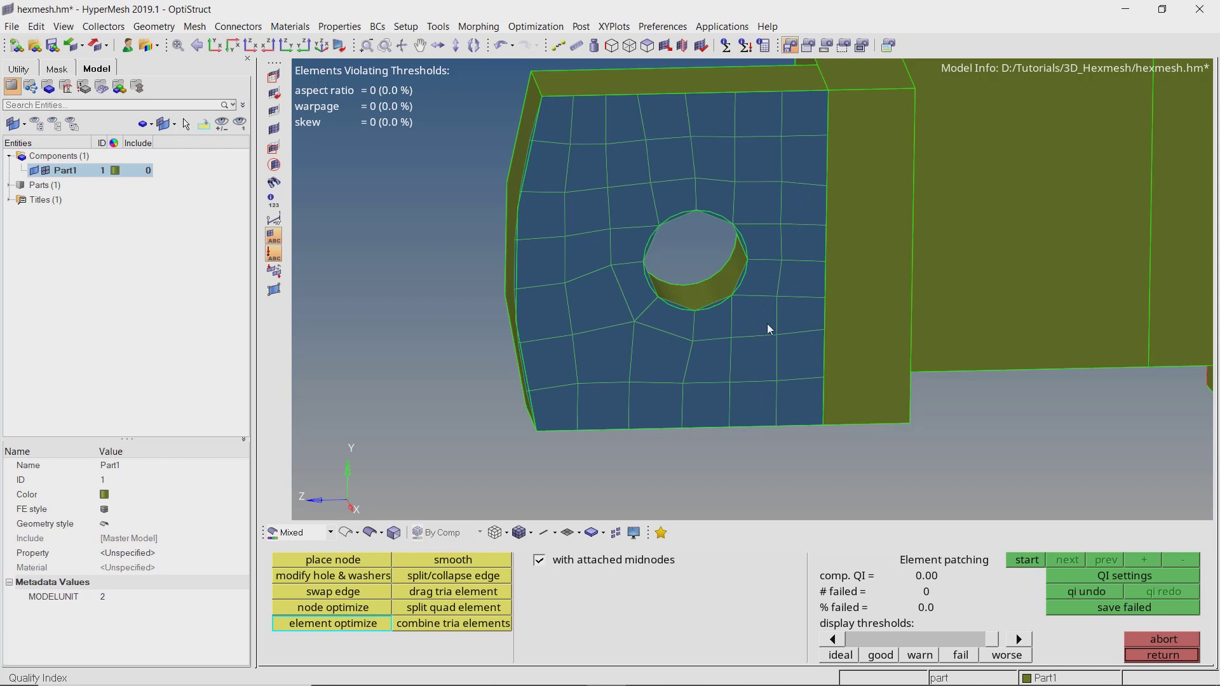
key(Escape)
Step: Set up a general 3D solid map with source geometry none and all of the lug's 2D elements as the elements to drag
ctrl+right_drag(747, 210, 746, 219)
ctrl+scroll(746, 219, down, 3)
ctrl+drag(778, 246, 798, 249)
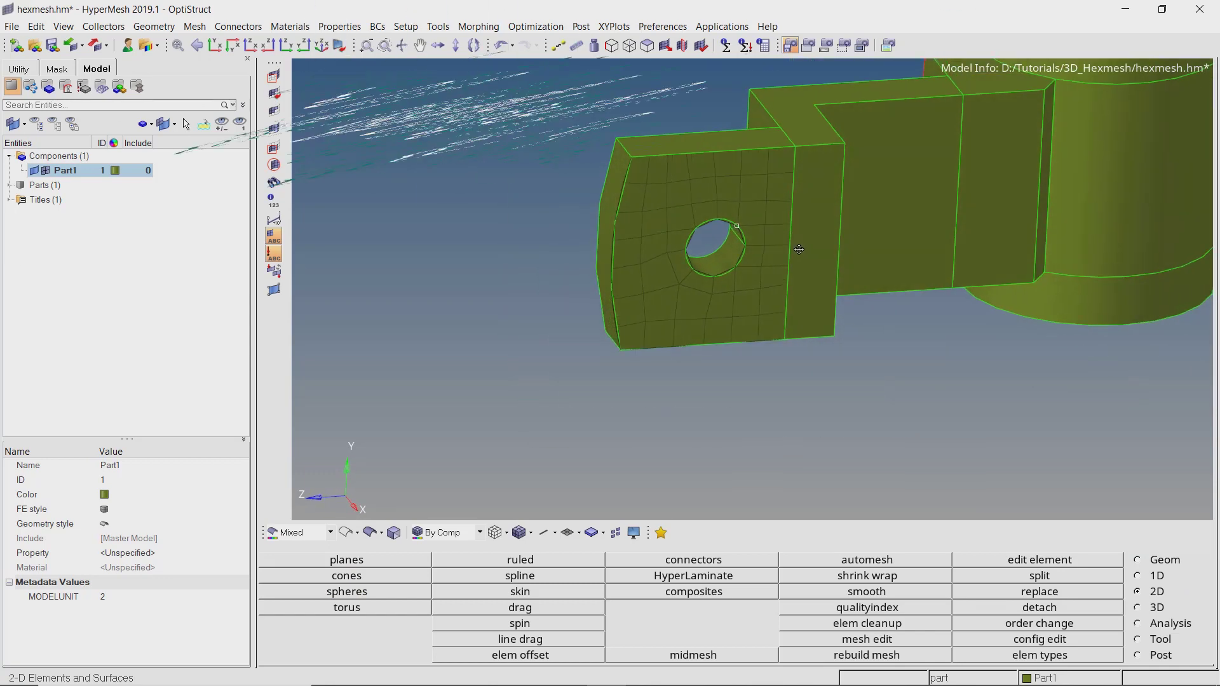
click(1154, 608)
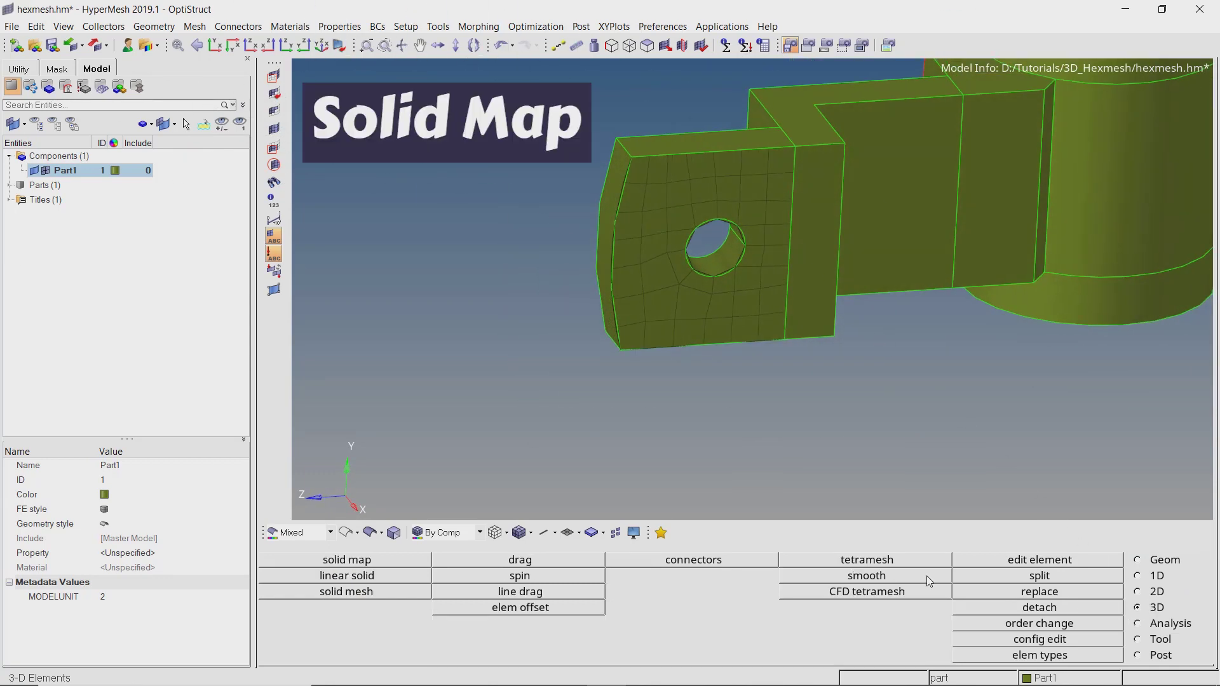
click(404, 562)
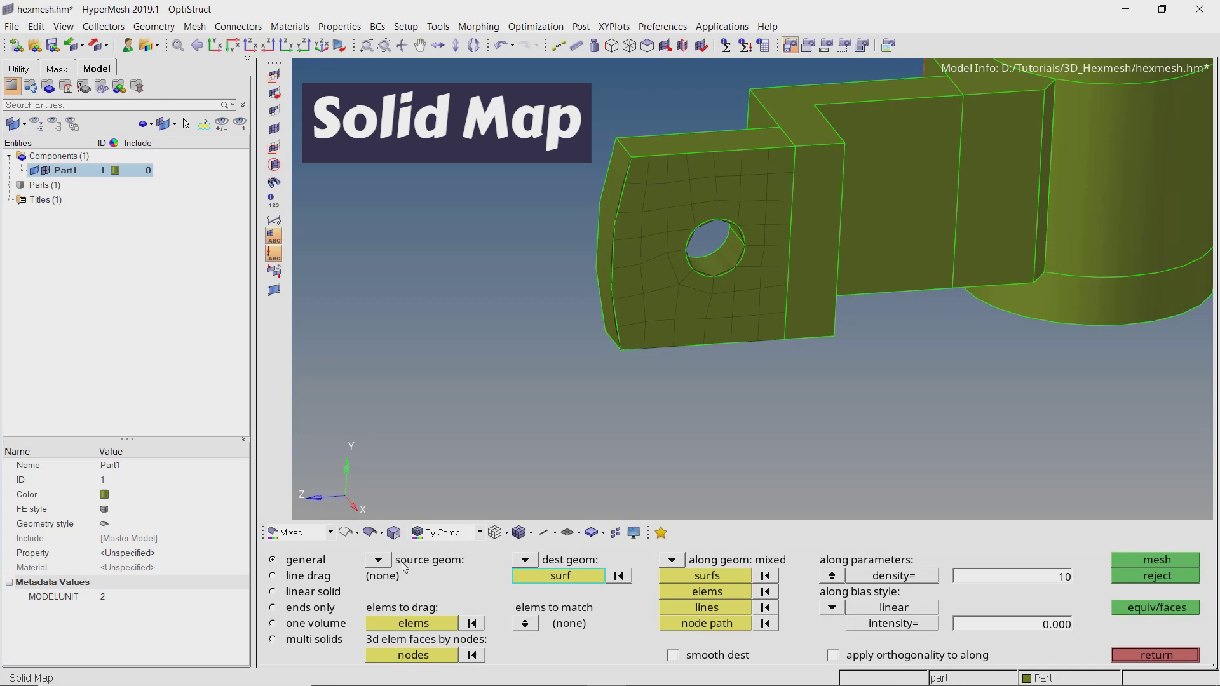
click(378, 560)
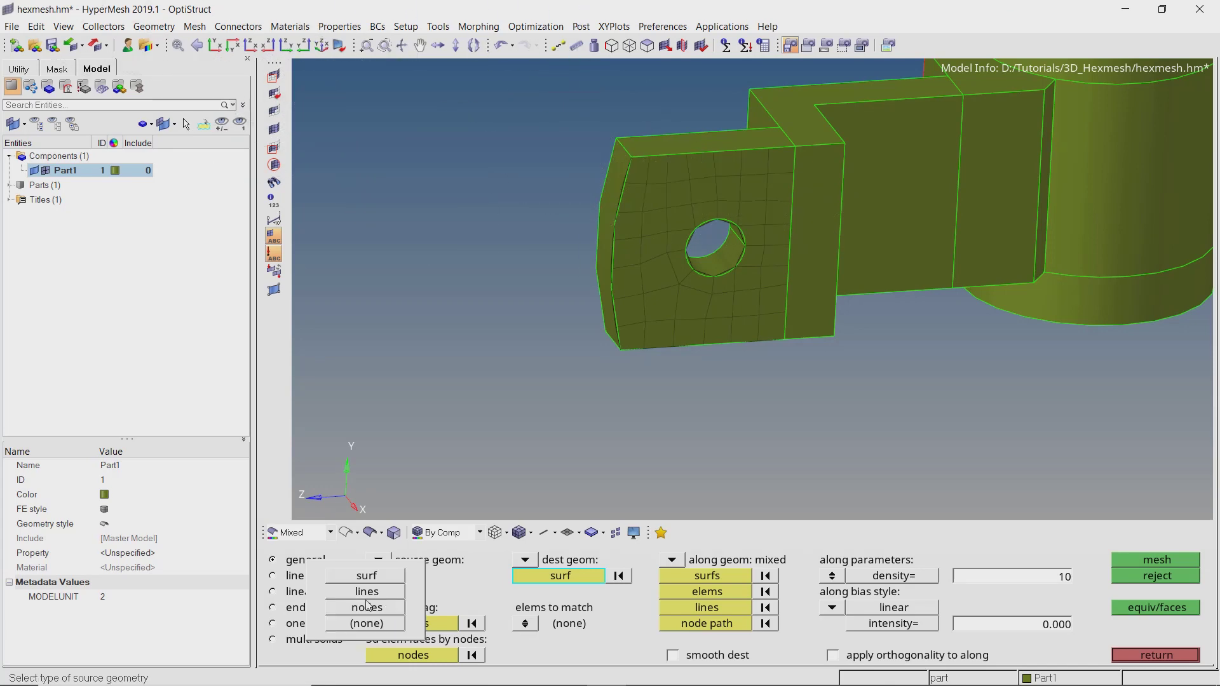
click(367, 624)
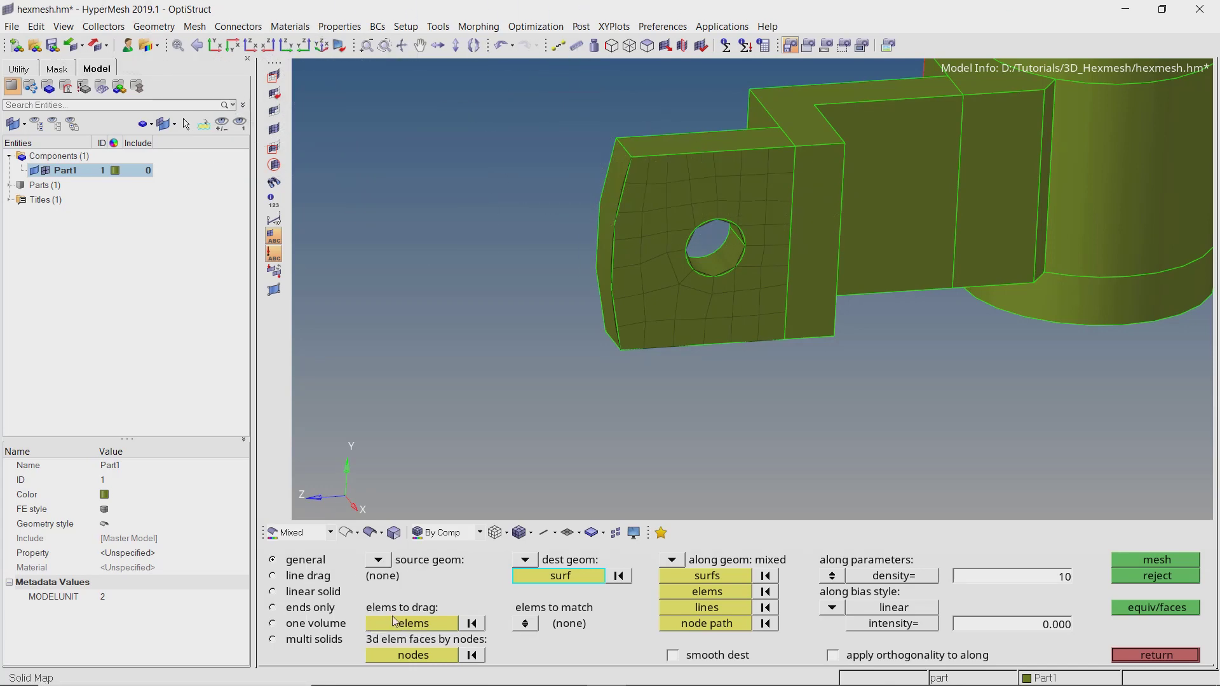
click(411, 626)
scroll(681, 280, up, 2)
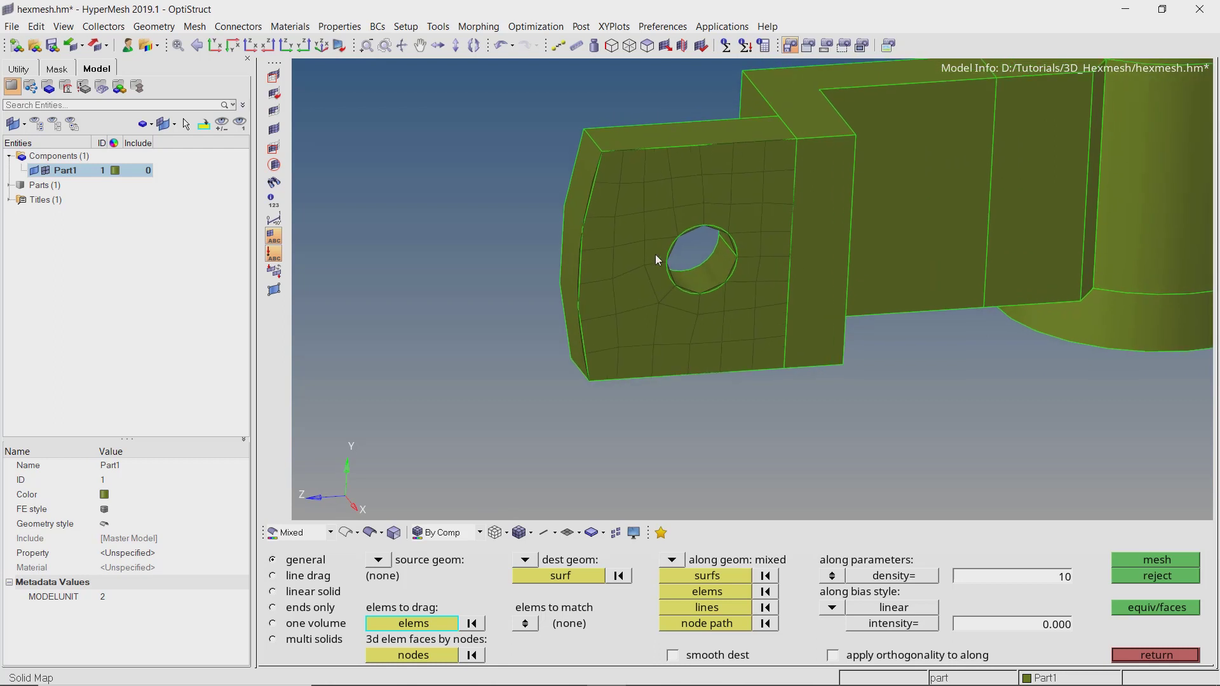
click(656, 256)
click(761, 624)
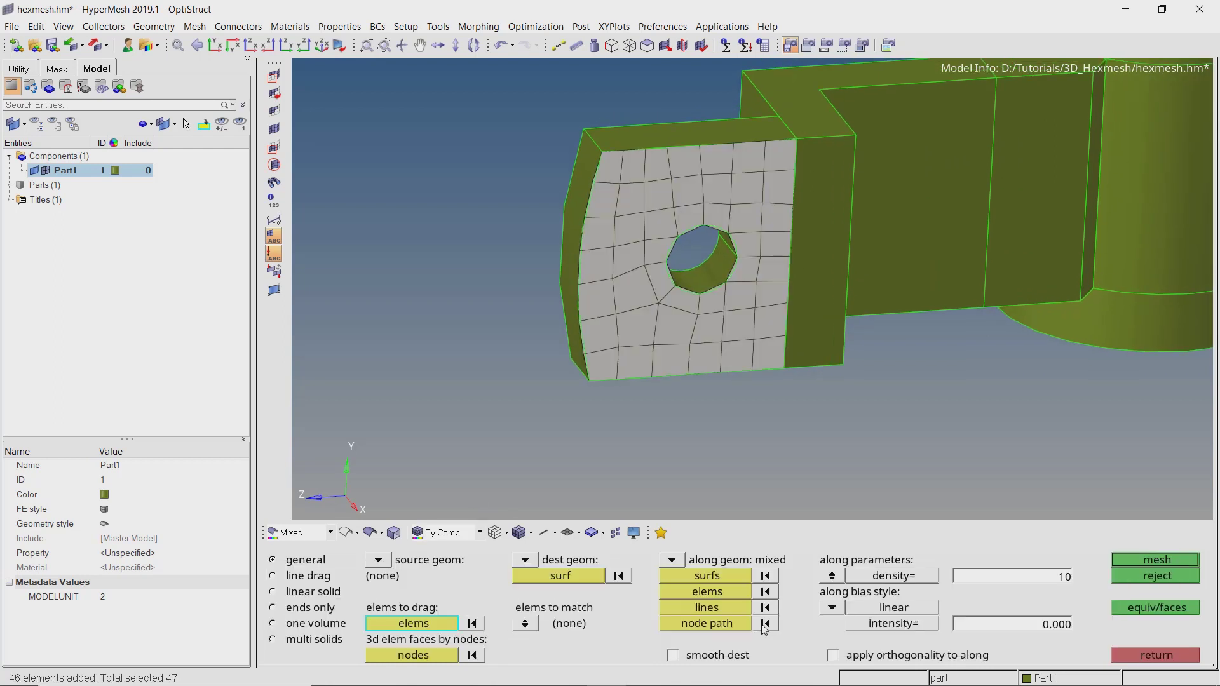
Step: Choose the lug's flat face opposite the 2D mesh as the solid map's destination surface
click(570, 574)
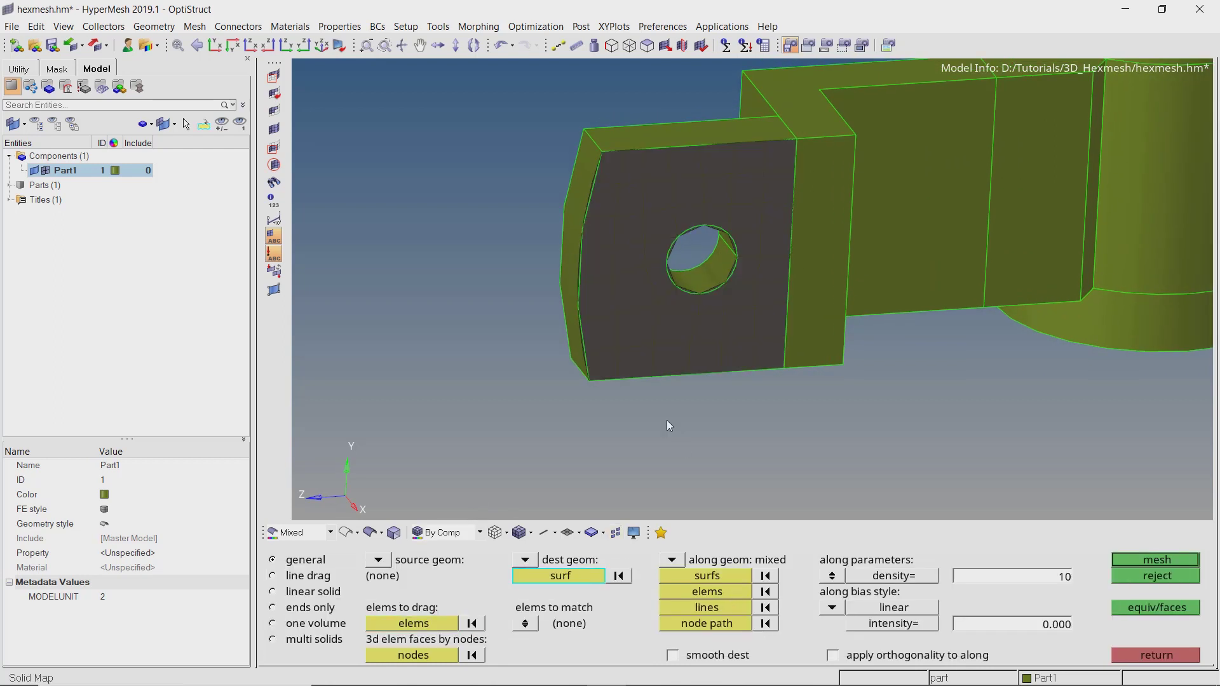
ctrl+drag(549, 249, 731, 255)
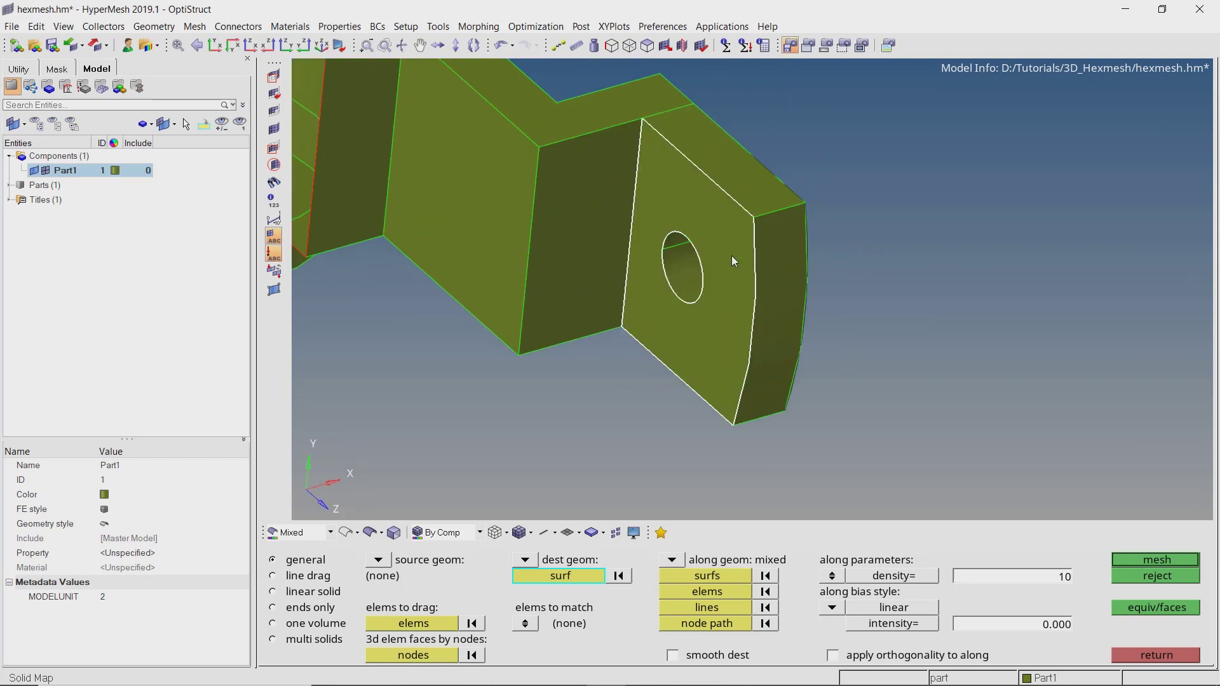
click(730, 256)
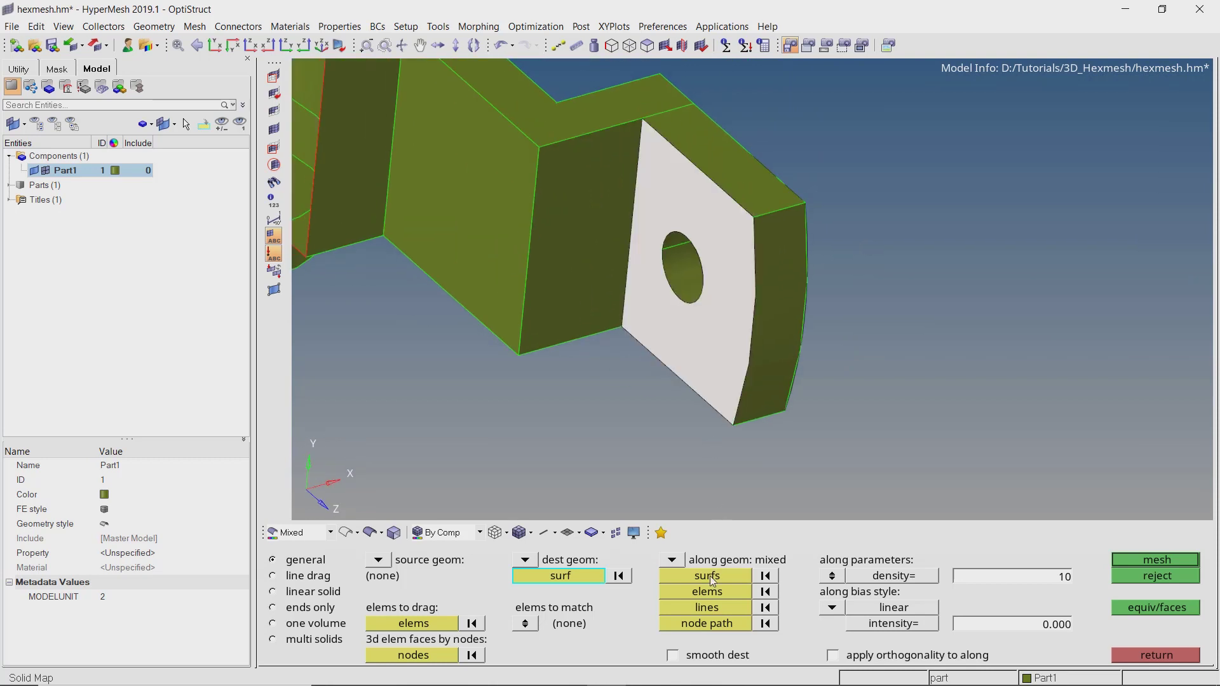
Step: Set the along geometry to mixed and choose the lug's curved end face and top face as along surfaces
click(672, 560)
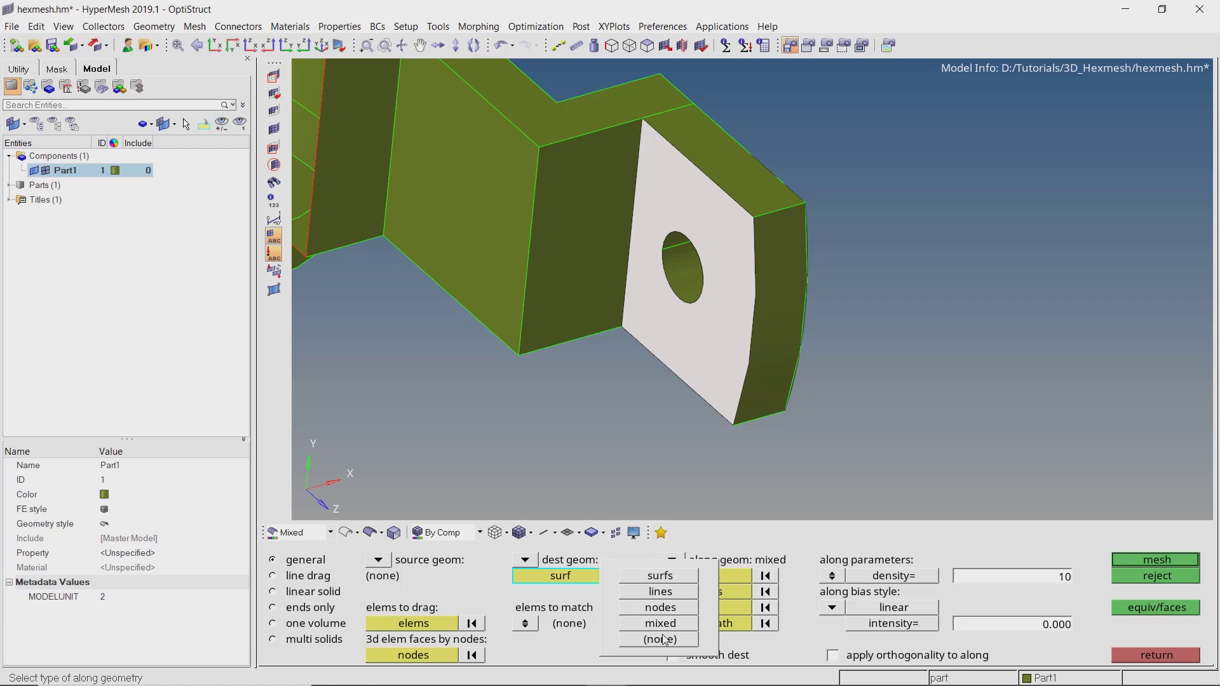
click(668, 625)
click(711, 578)
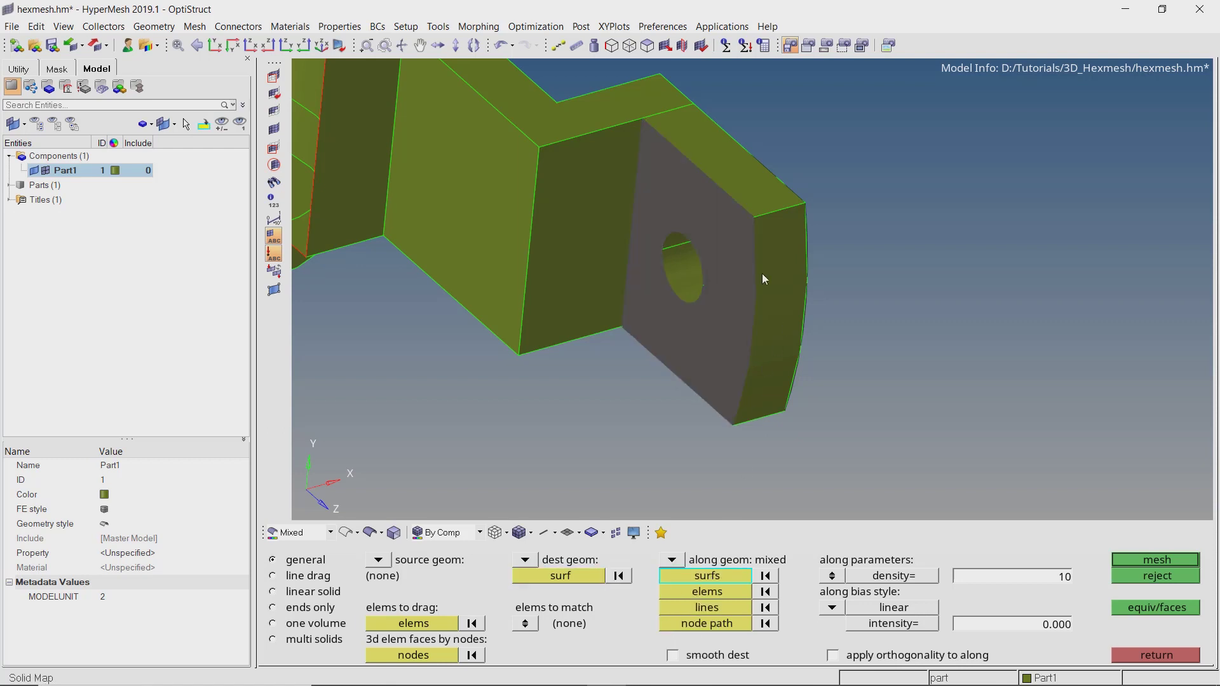
click(763, 280)
click(759, 195)
ctrl+drag(741, 375, 847, 324)
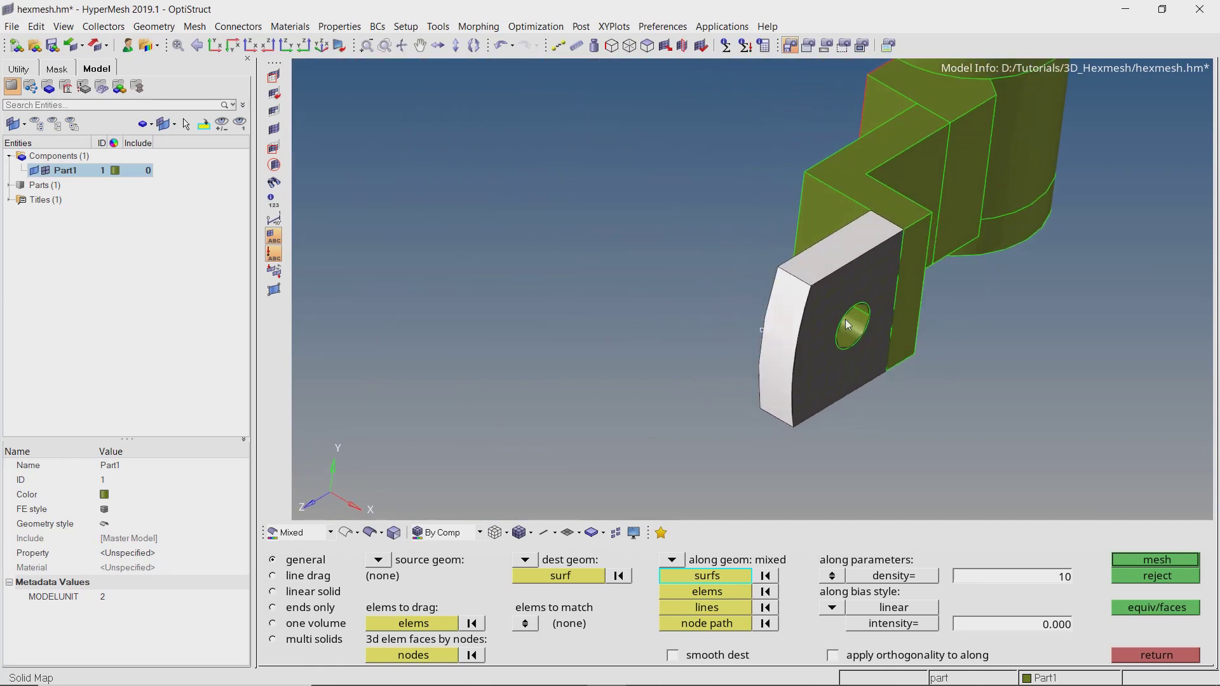
ctrl+scroll(817, 308, up, 2)
Step: Generate the lug's solid-map mesh with an along density of 2 and check it with Part1's geometry temporarily hidden
click(833, 576)
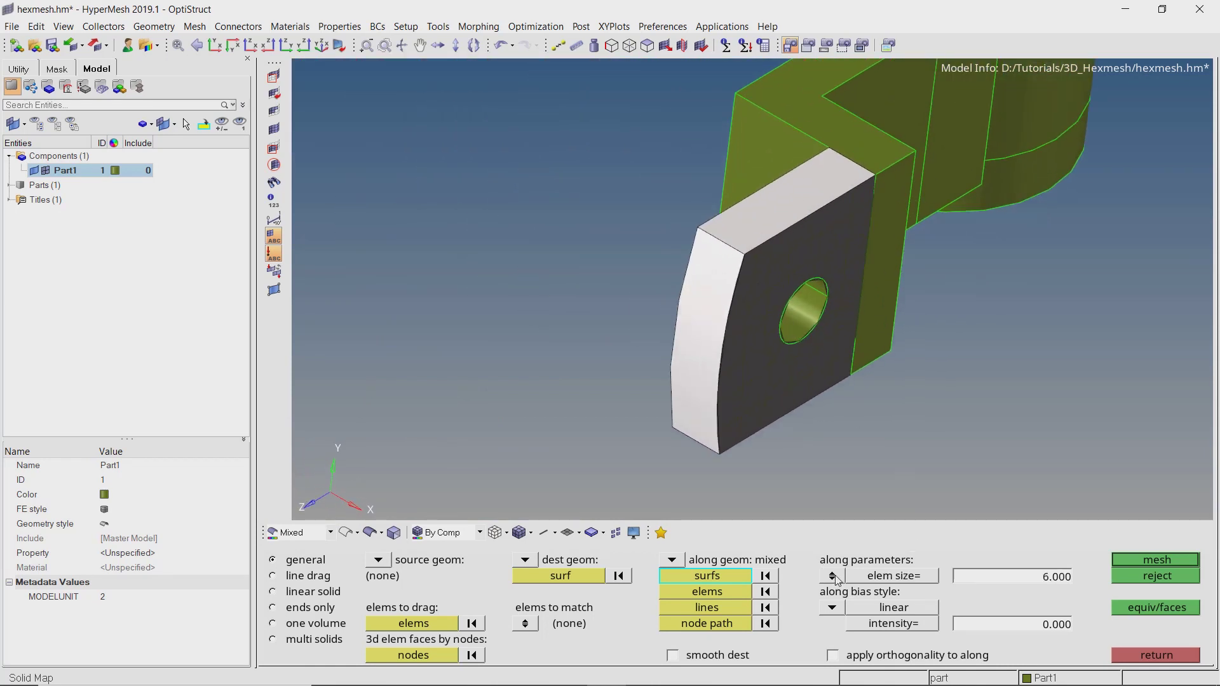
click(835, 577)
click(1065, 578)
click(1138, 557)
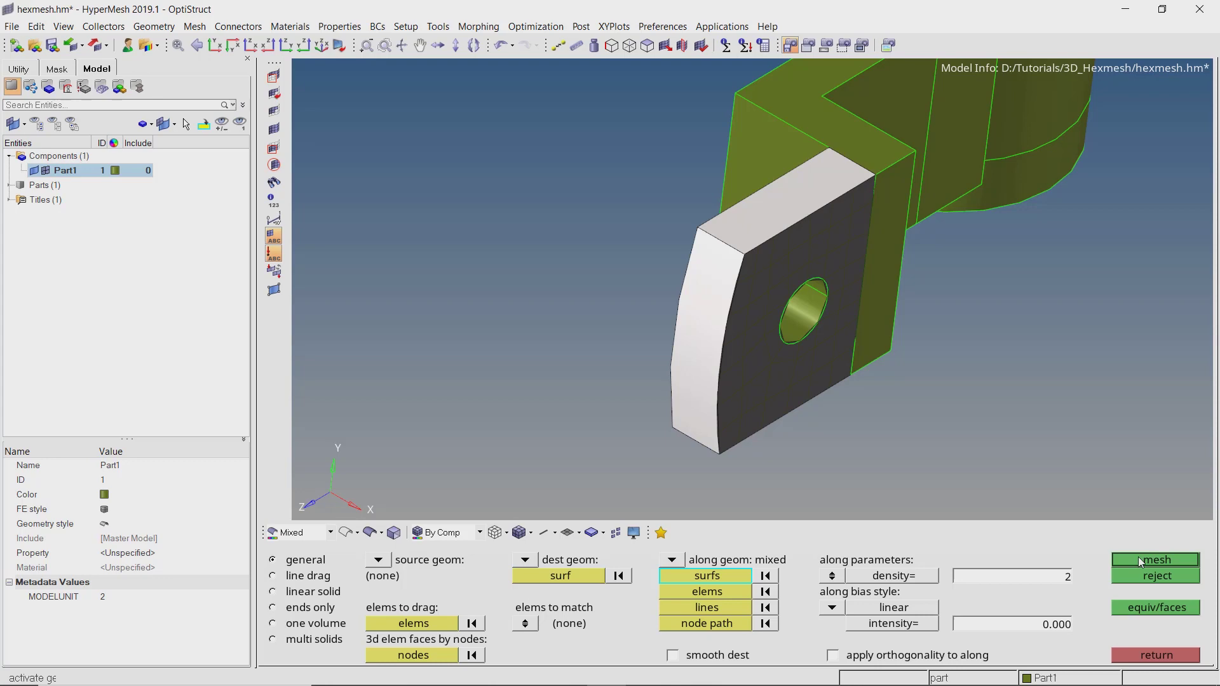
scroll(718, 210, up, 4)
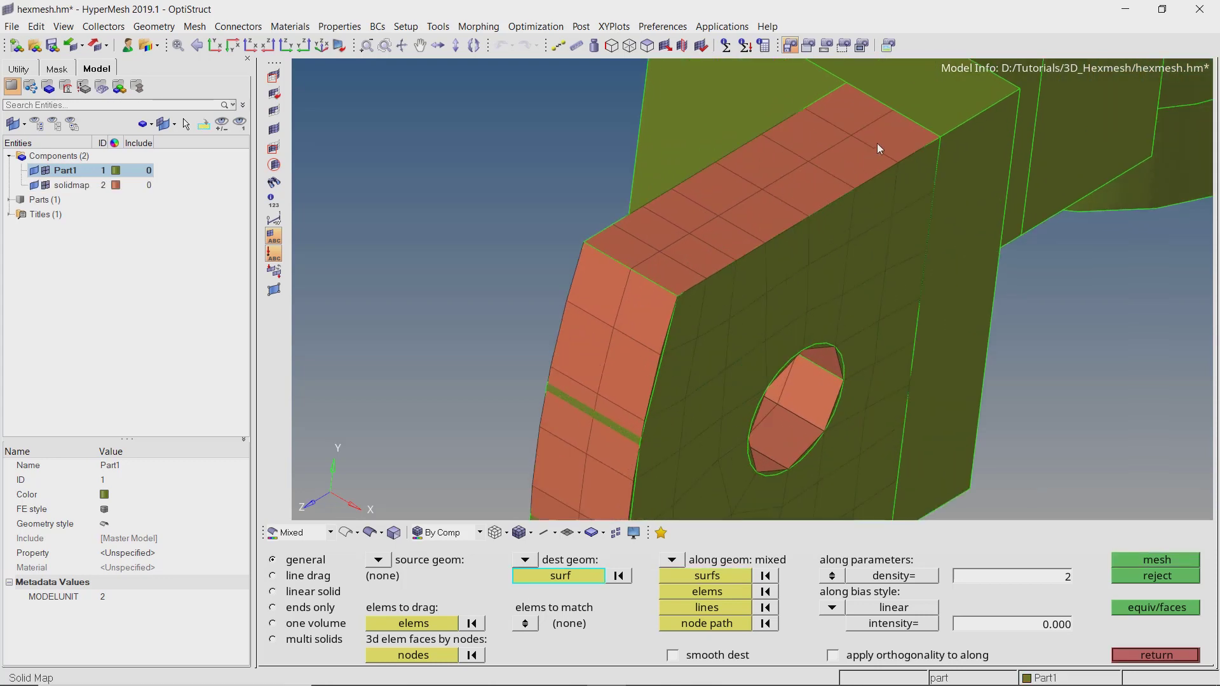
ctrl+right_drag(758, 345, 739, 257)
ctrl+scroll(739, 260, down, 3)
ctrl+drag(748, 348, 712, 343)
key(Escape)
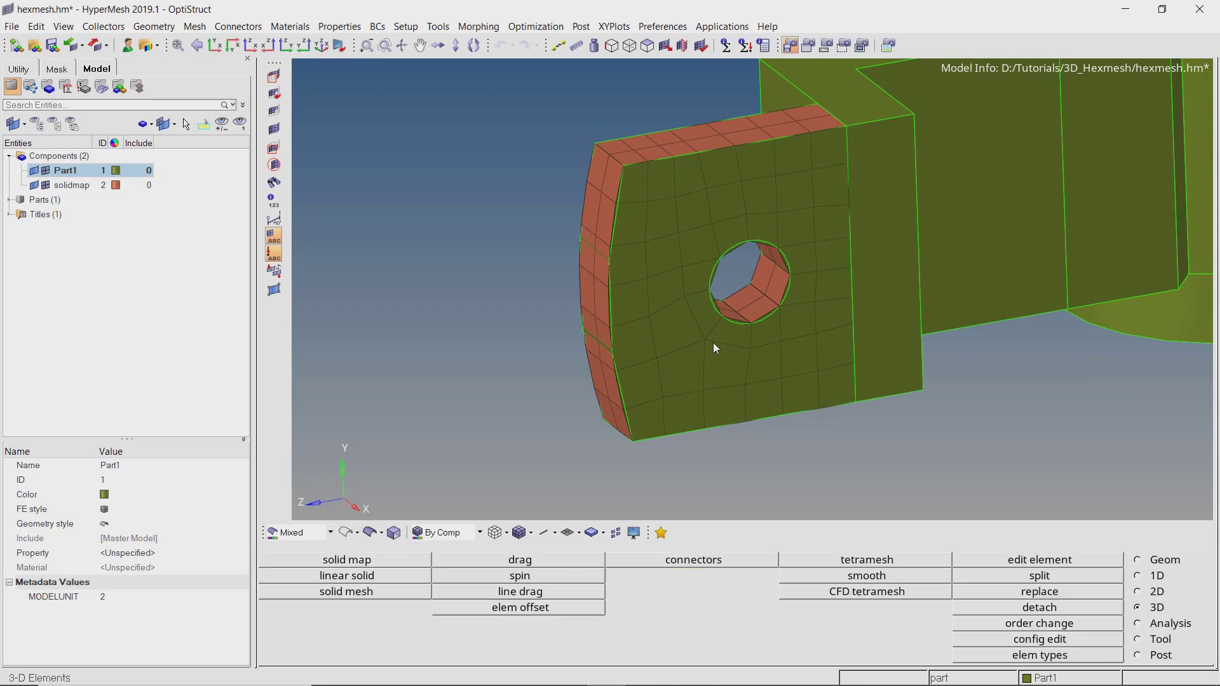
click(38, 172)
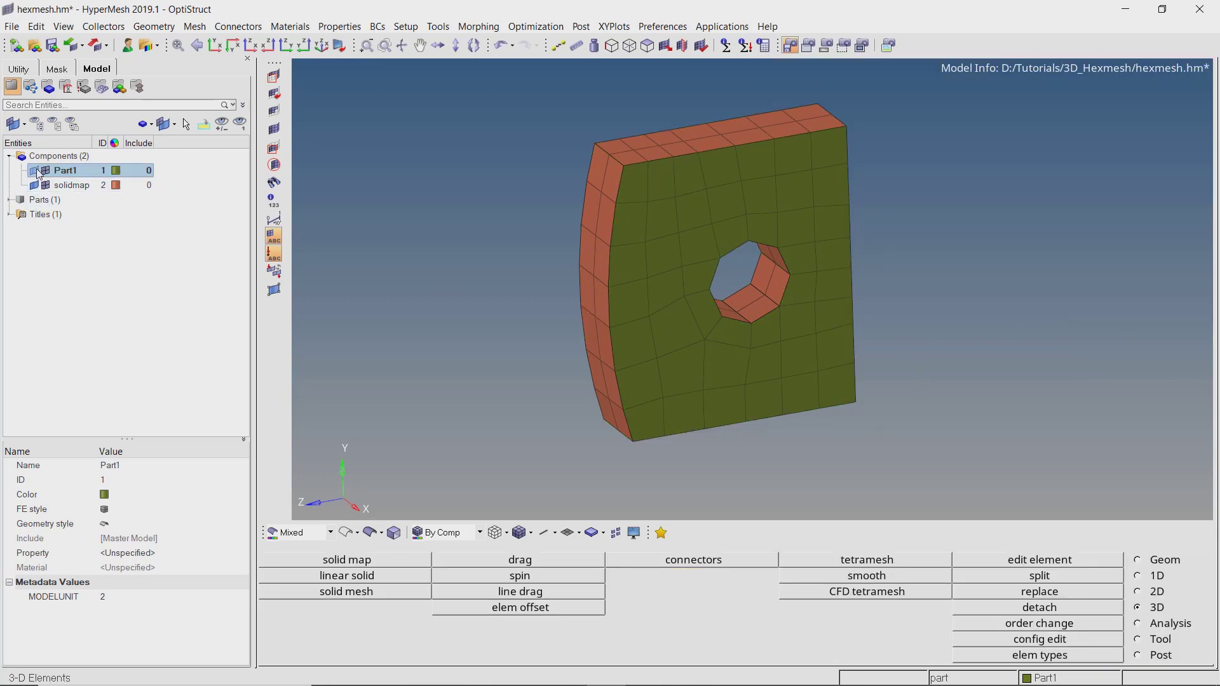
click(38, 171)
Step: Delete the 2D elements on the lug's face, selecting them by face from one element
key(F2)
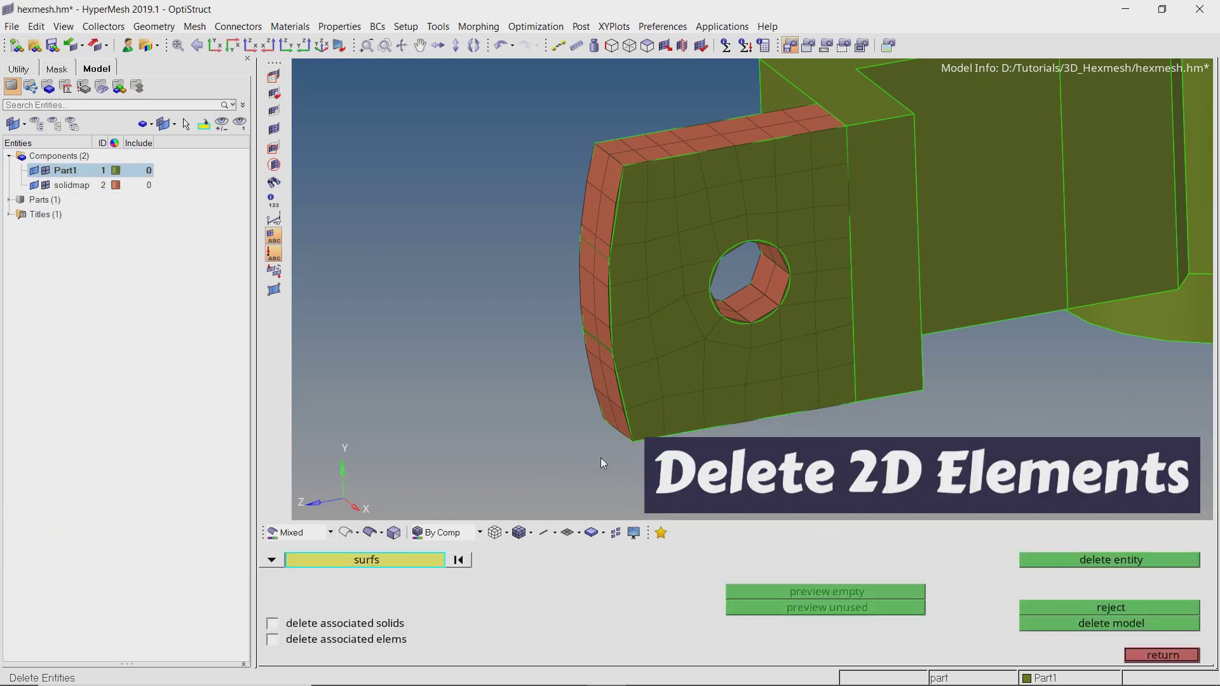
click(688, 380)
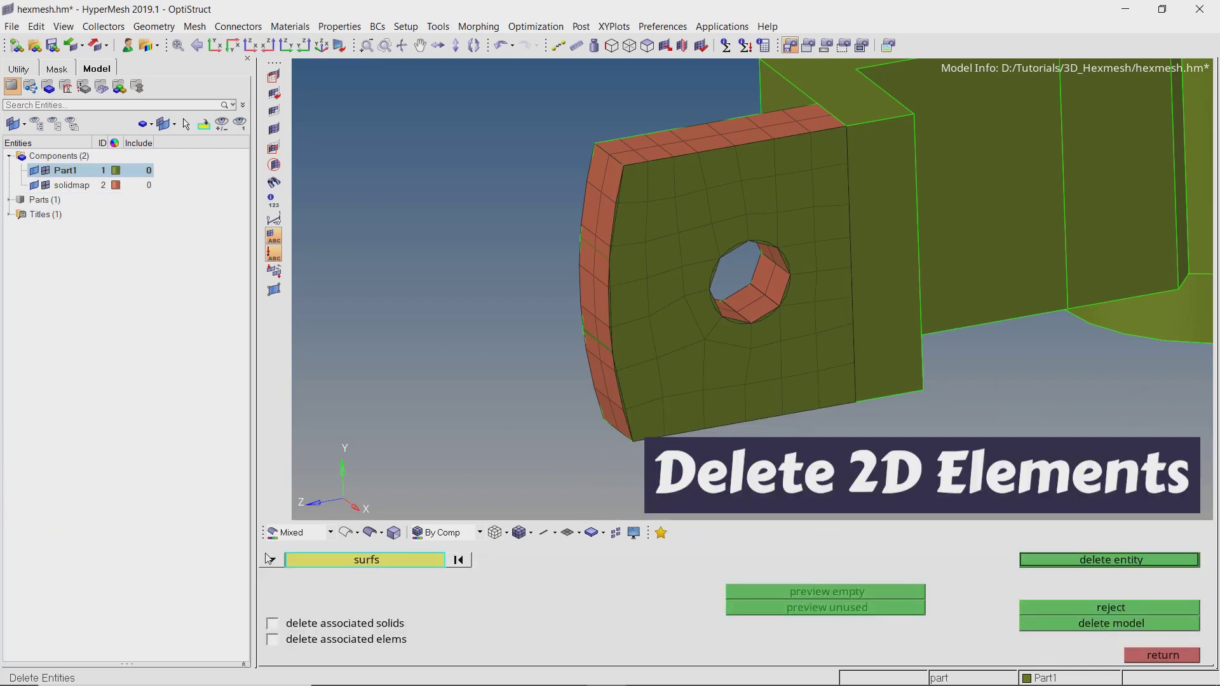
click(269, 558)
click(410, 577)
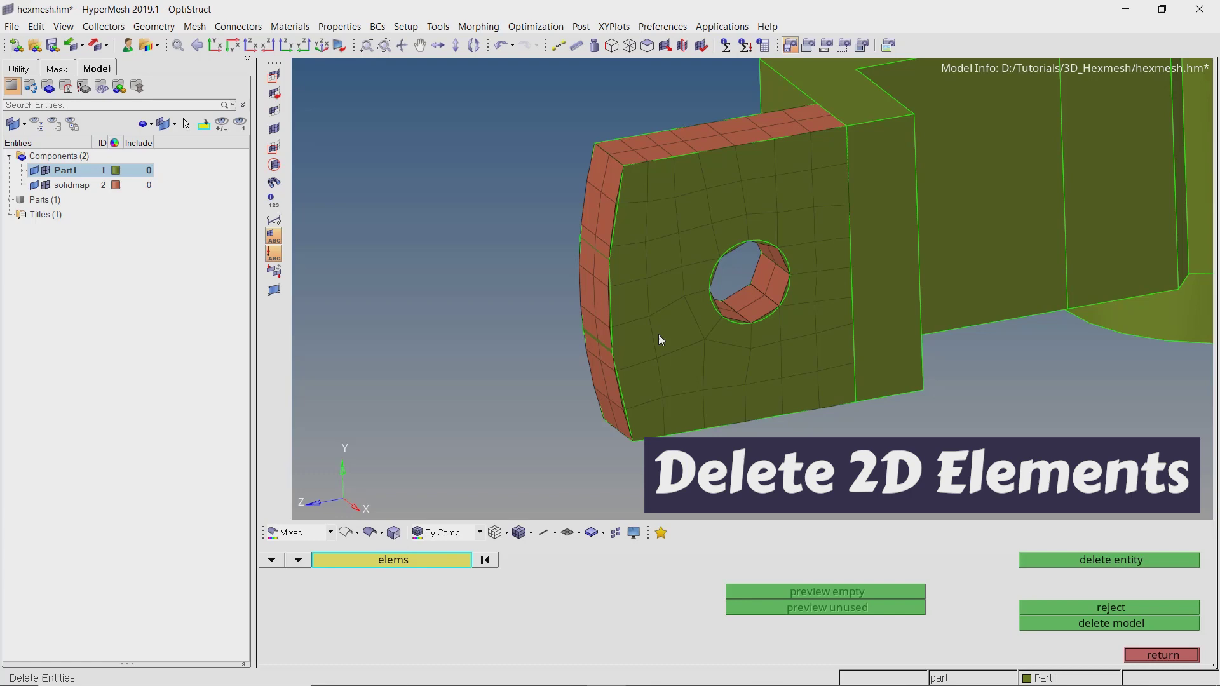
click(679, 328)
click(433, 559)
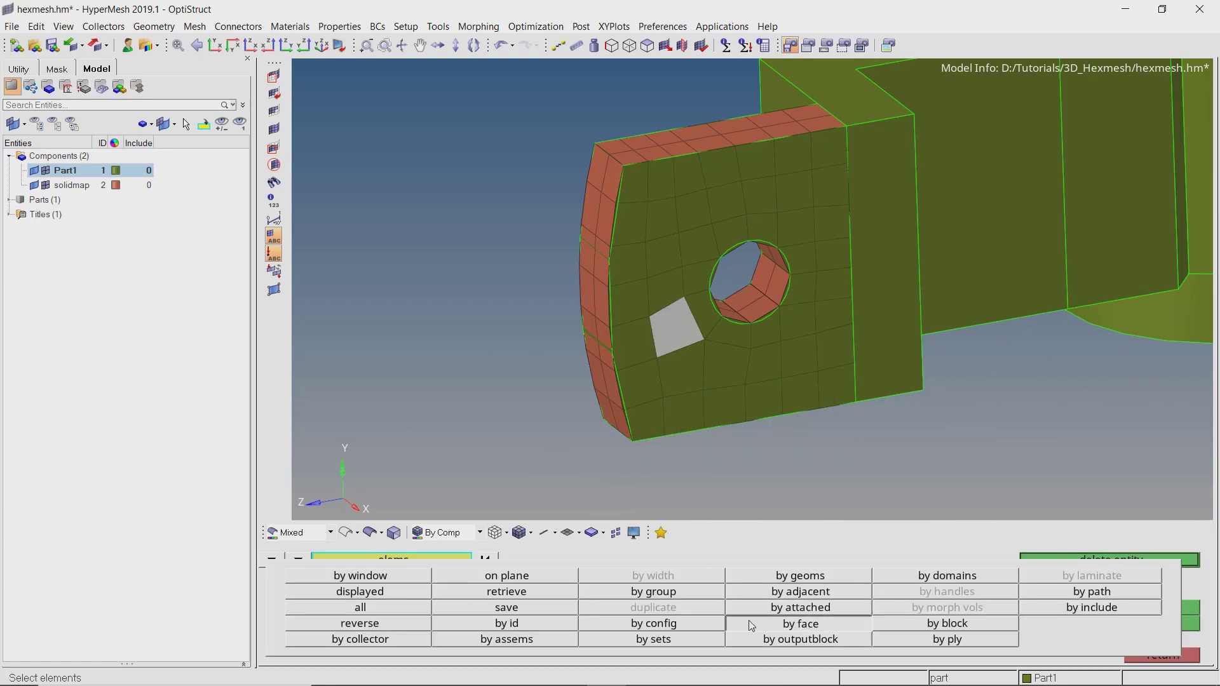
click(749, 620)
middle_click(749, 620)
key(Escape)
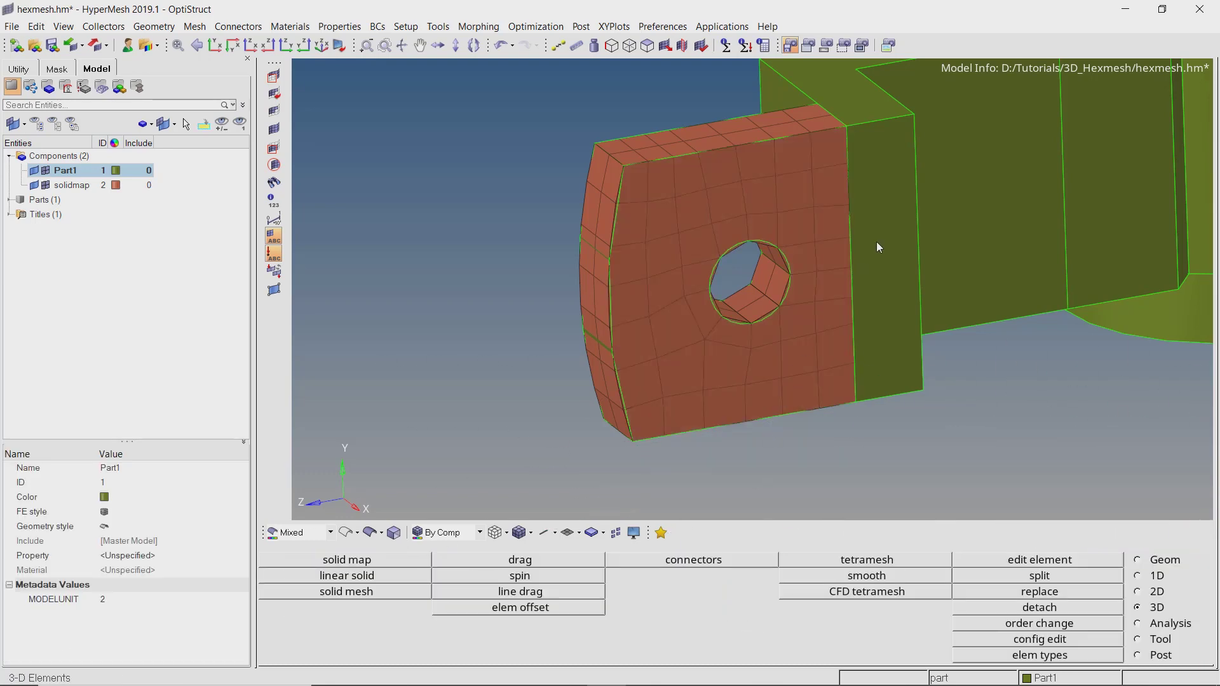
Step: Show the bracket geometry as wireframe to expose the solid mesh's side faces where the lug meets the arm
ctrl+scroll(910, 200, down, 3)
ctrl+right_drag(874, 230, 793, 310)
mouse_move(790, 311)
ctrl+mouse_down()
mouse_move(716, 383)
mouse_move(801, 336)
mouse_move(796, 322)
ctrl+mouse_up()
ctrl+right_drag(795, 320, 730, 277)
ctrl+scroll(735, 257, up, 3)
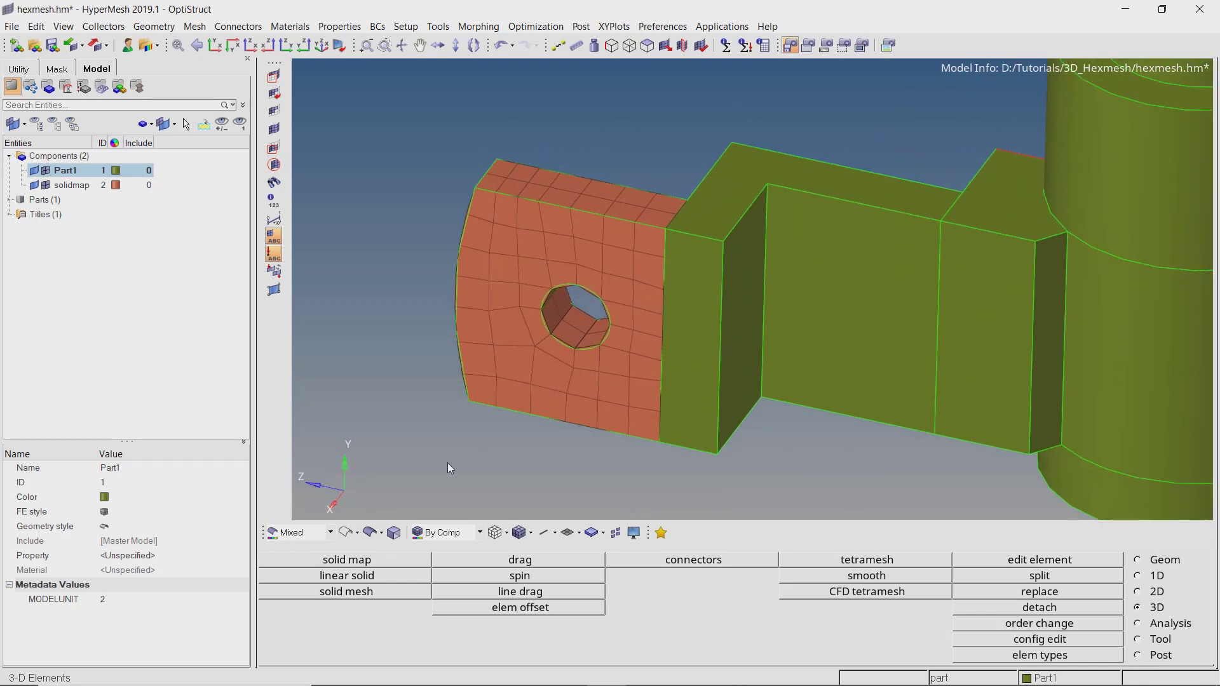
click(345, 533)
ctrl+drag(664, 354, 617, 341)
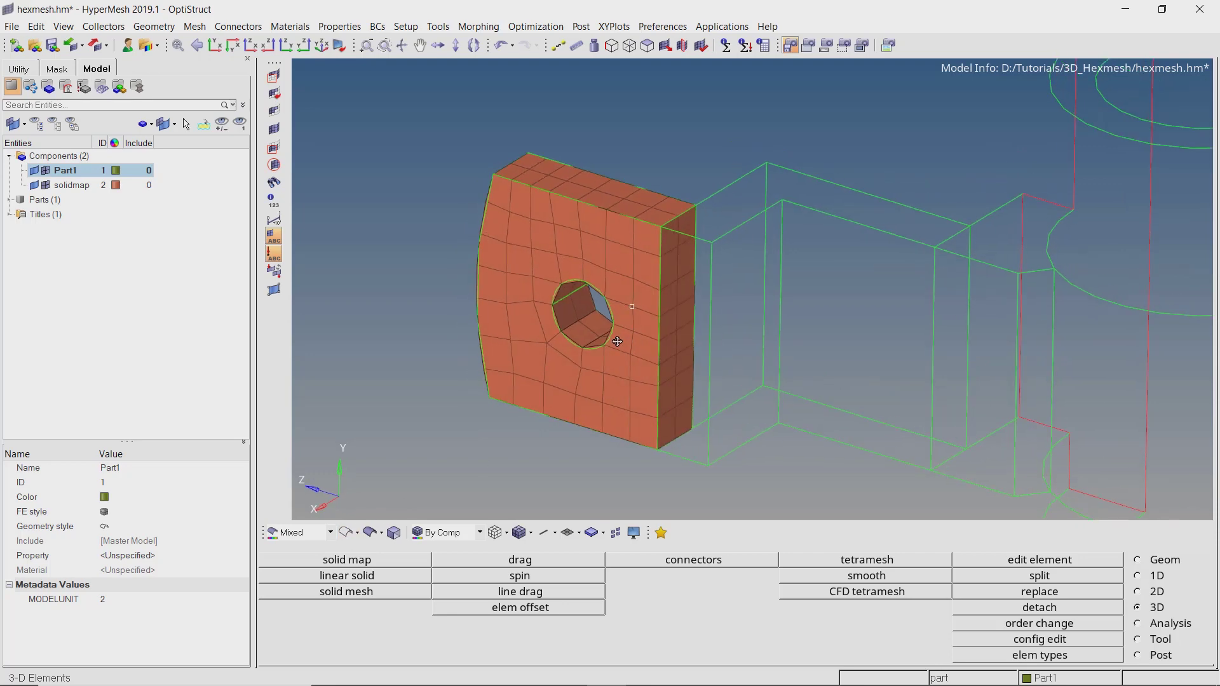
scroll(604, 272, up, 2)
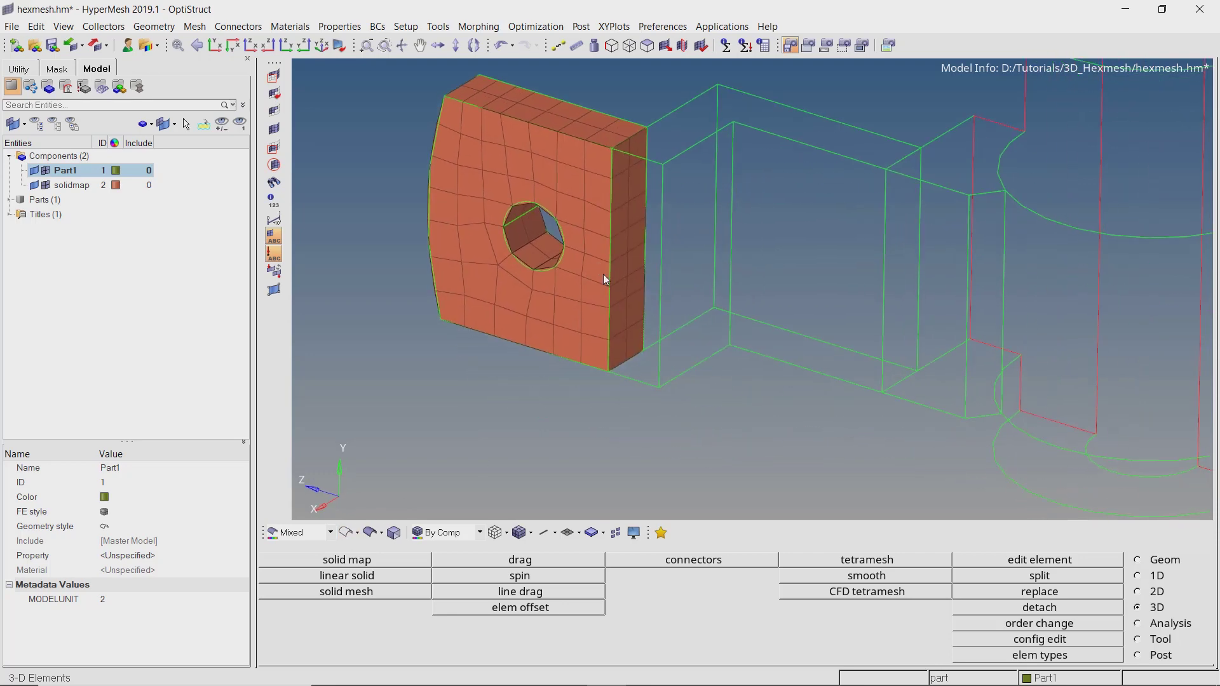
Step: Find the faces of the column of solid elements at the lug's end where it meets the arm
click(1156, 640)
click(868, 592)
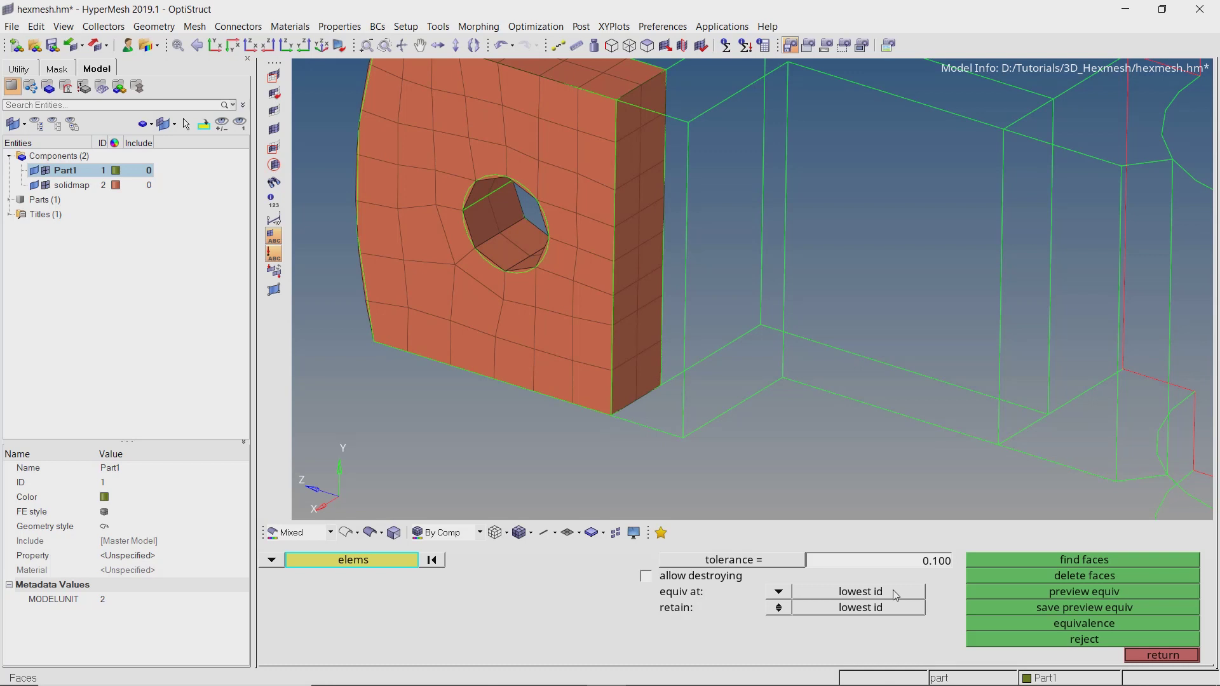
mouse_move(635, 136)
mouse_down()
mouse_move(647, 112)
mouse_move(622, 274)
mouse_move(659, 377)
mouse_up()
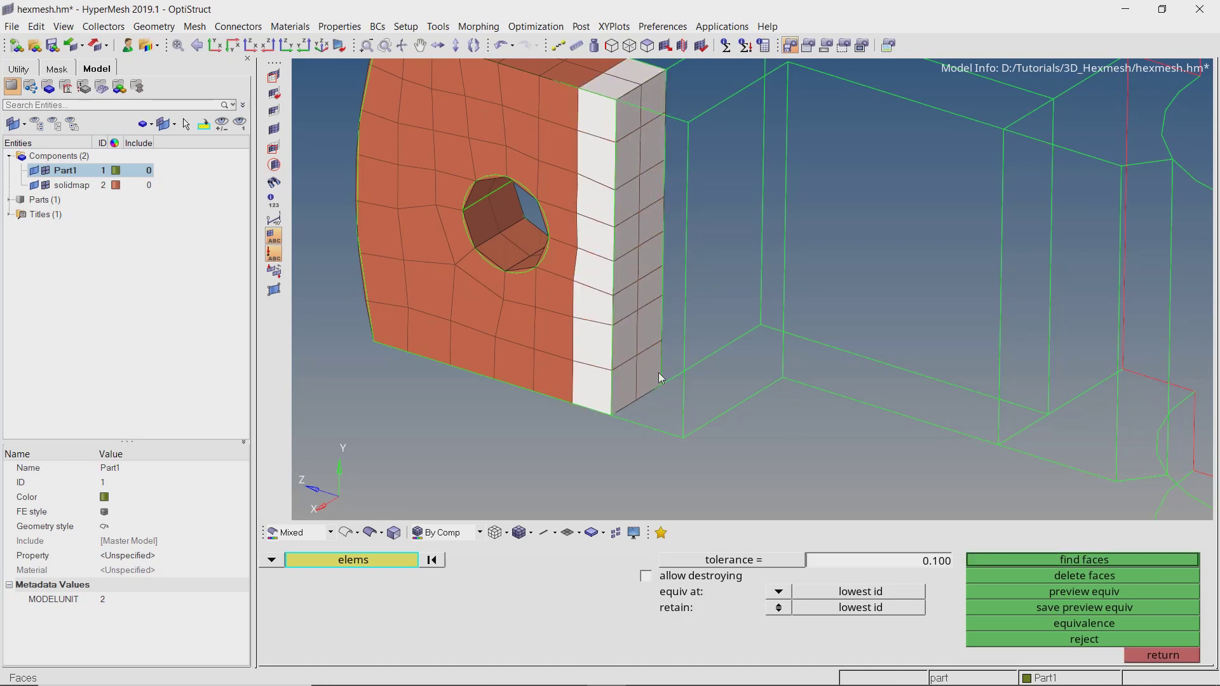
click(1108, 560)
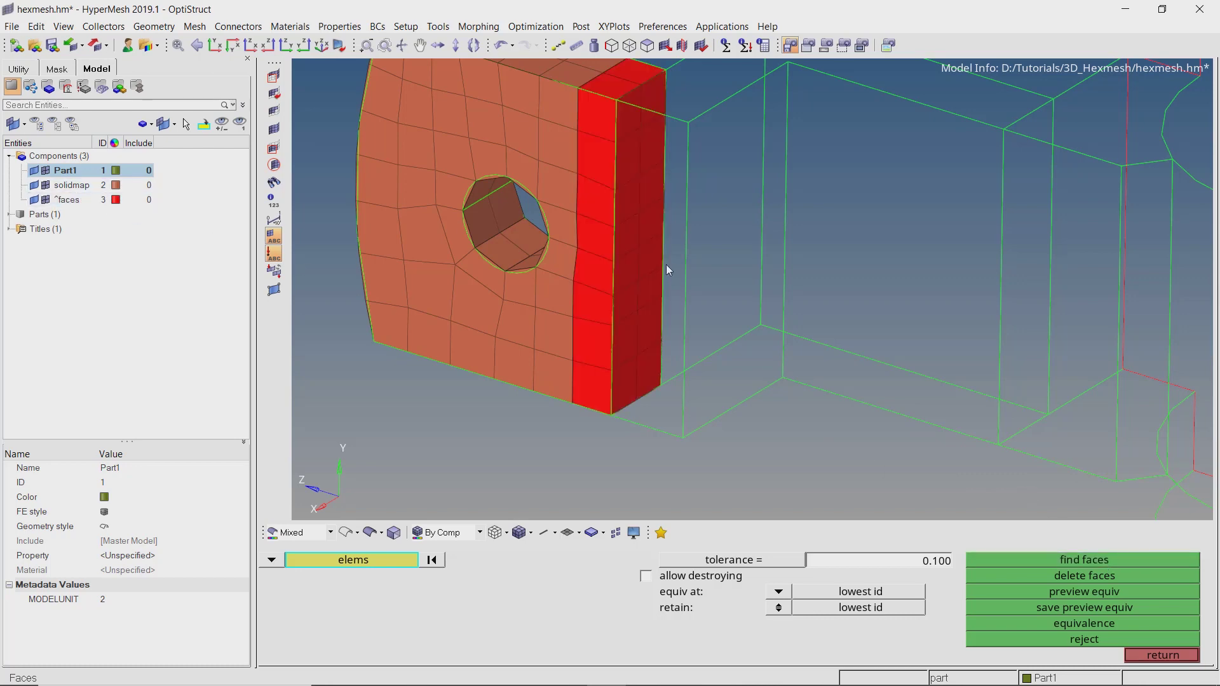
key(Escape)
Step: Shade the bracket geometry and automesh the arm's L-shaped top face with an element size of 6
click(370, 532)
ctrl+right_drag(765, 176, 723, 207)
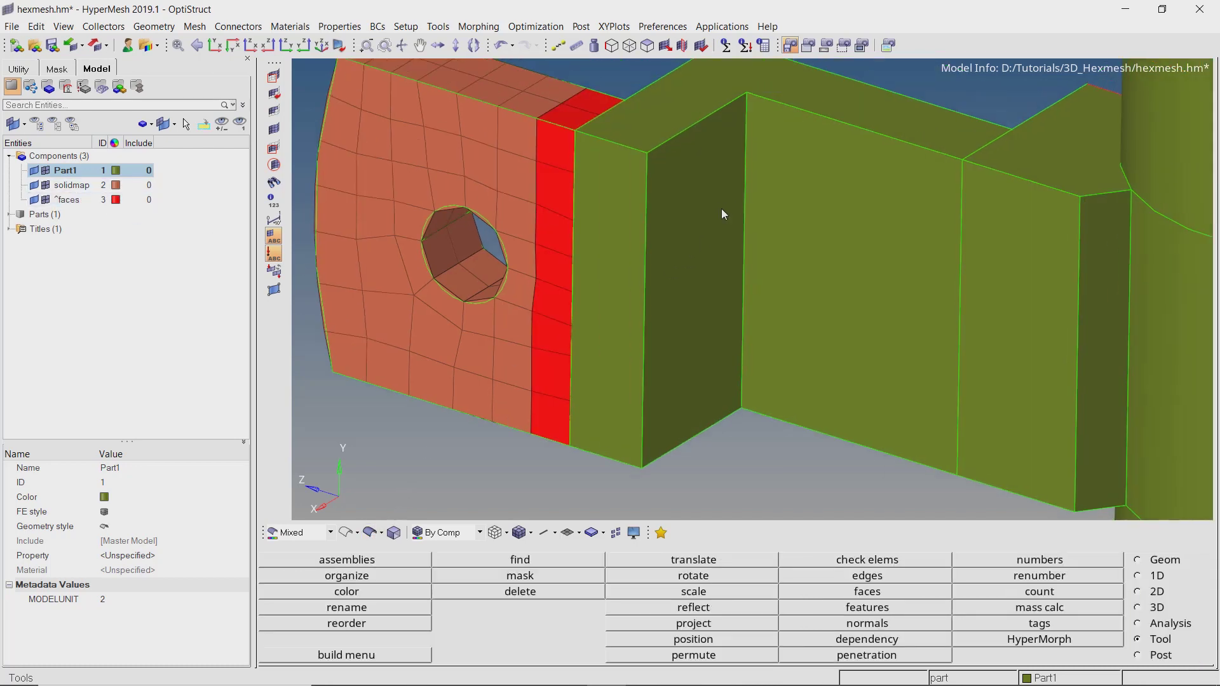
scroll(724, 208, down, 3)
mouse_move(724, 207)
ctrl+mouse_down()
mouse_move(711, 287)
mouse_move(778, 318)
mouse_move(812, 237)
mouse_move(876, 229)
ctrl+mouse_up()
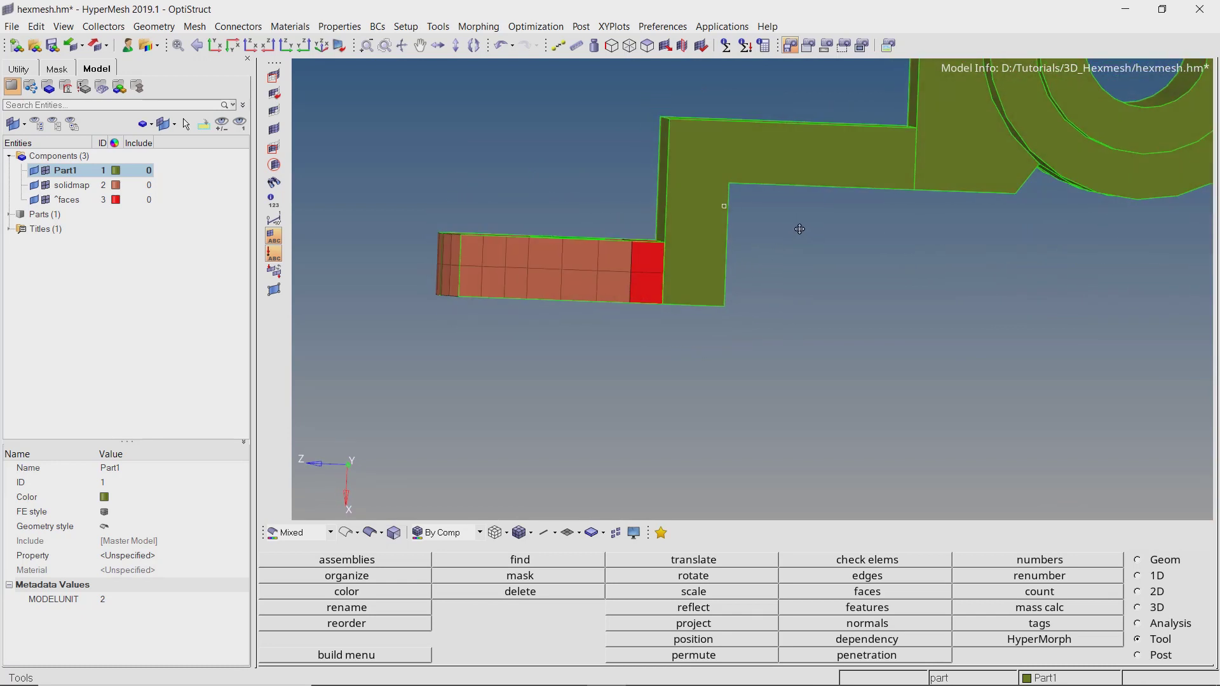
ctrl+right_drag(770, 207, 703, 178)
scroll(703, 178, up, 2)
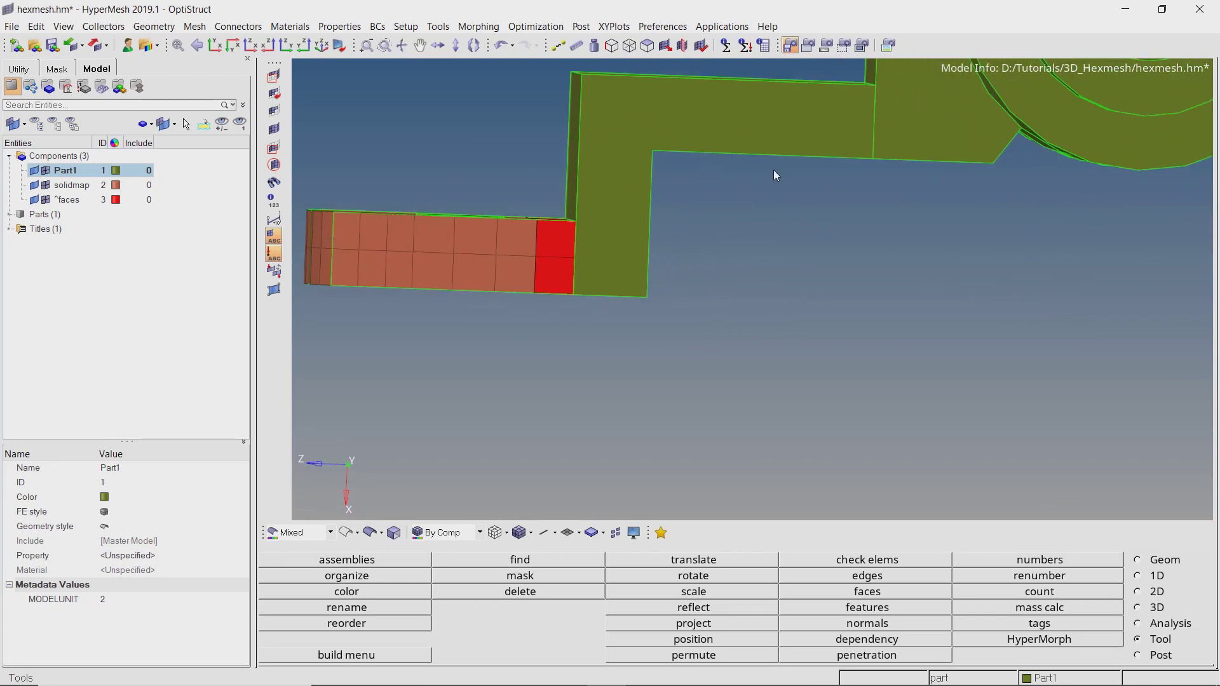
click(1137, 591)
click(940, 559)
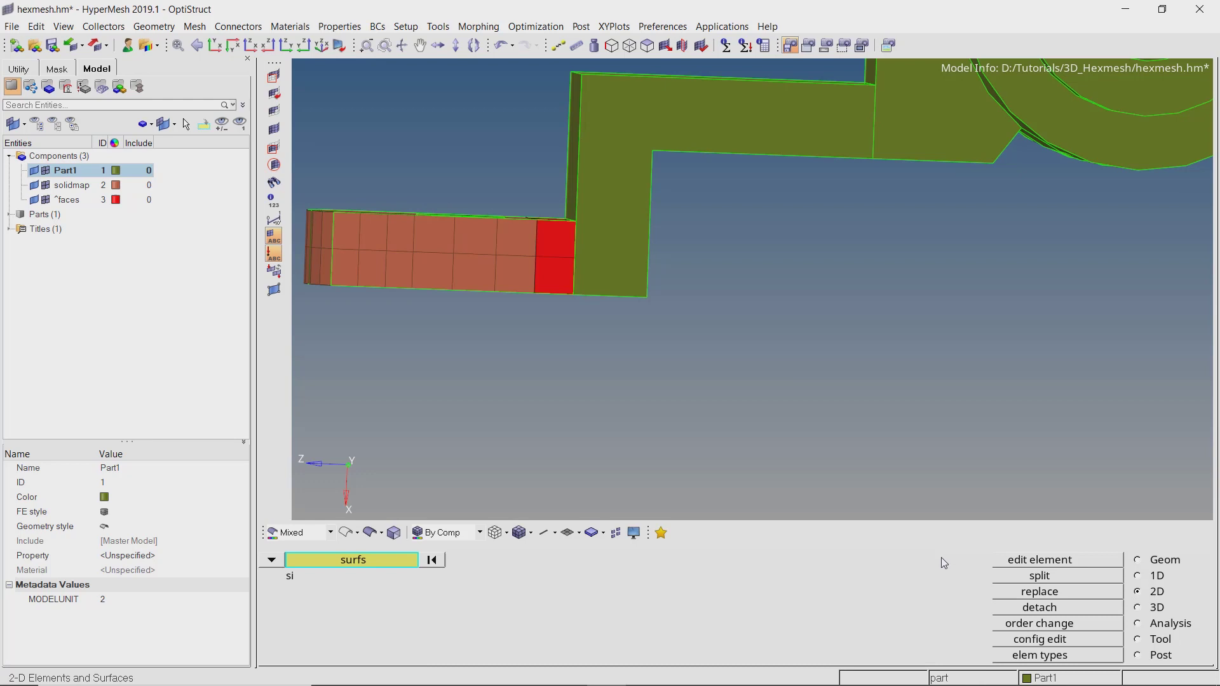
ctrl+right_drag(649, 115, 599, 141)
click(606, 139)
middle_click(606, 139)
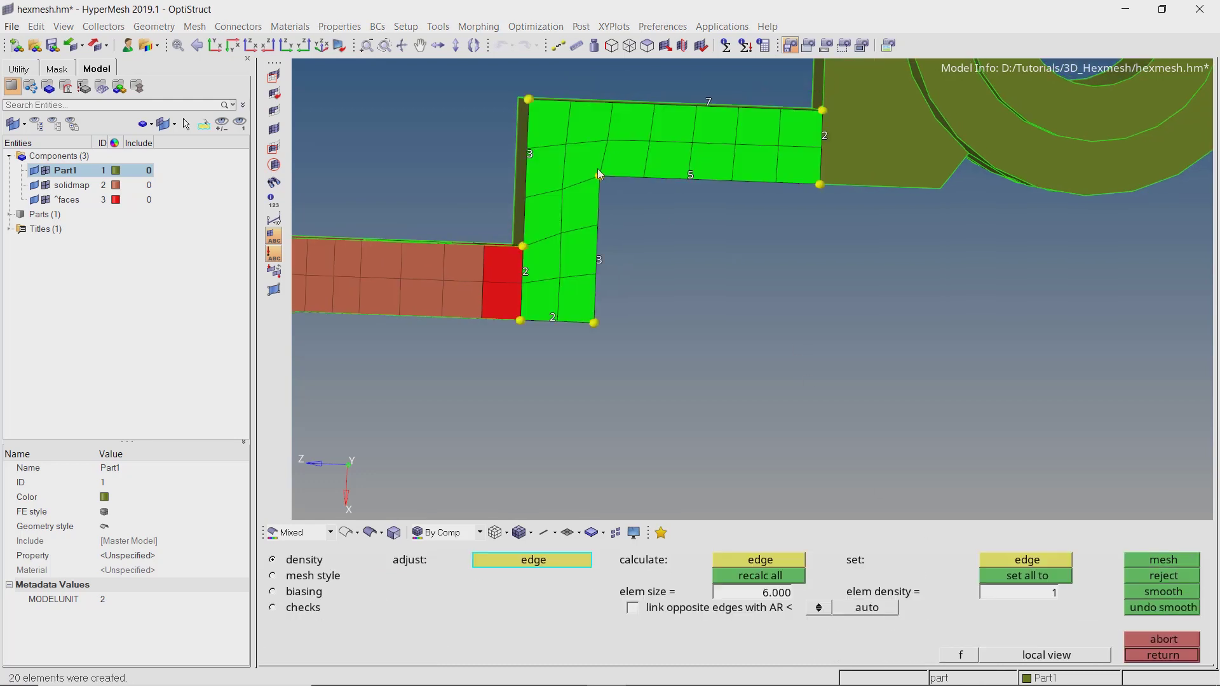
Step: Set the density of the L-shaped face's inner and outer short-leg edges to 4 and accept the mesh
scroll(597, 169, up, 2)
click(583, 276)
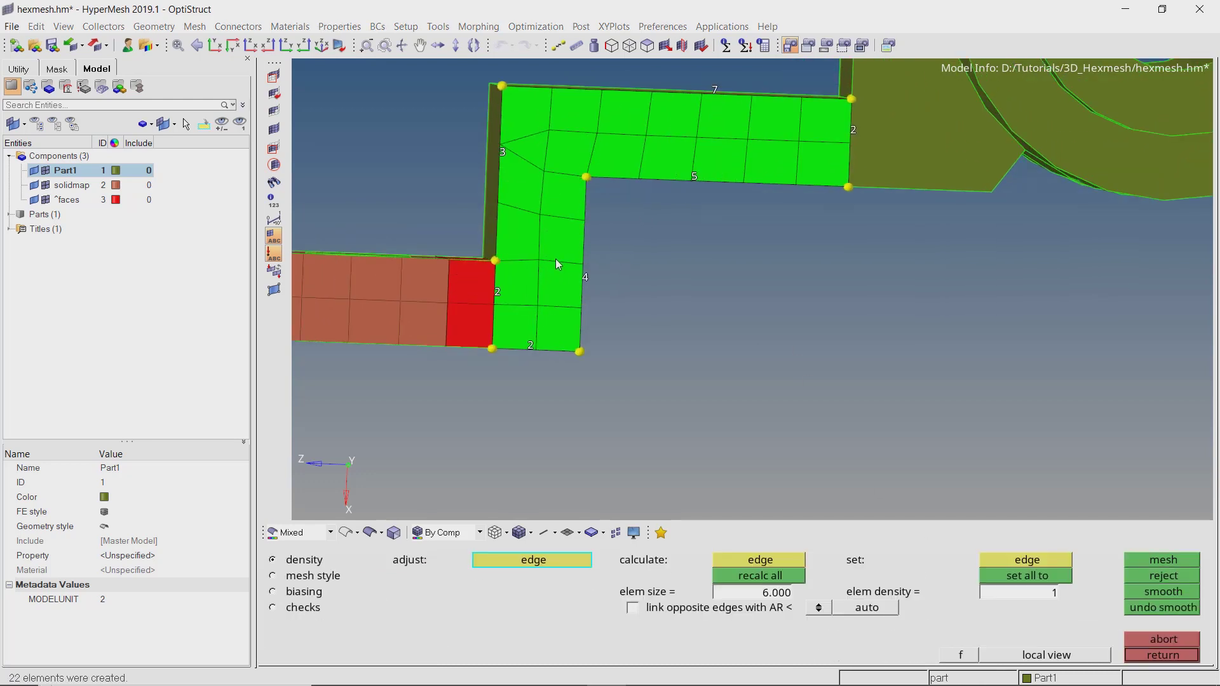
click(506, 153)
key(Escape)
key(Escape)
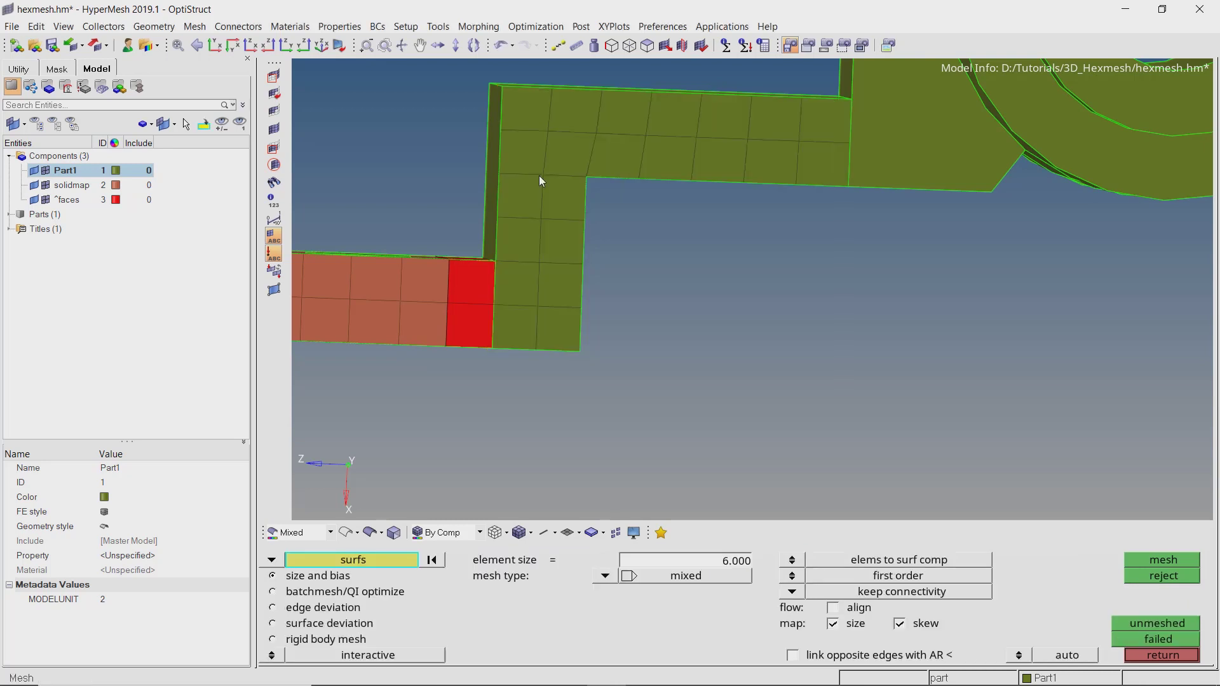
Step: Optimize the skewed quad elements along the L-shaped face's long leg with the quality index tools
click(860, 607)
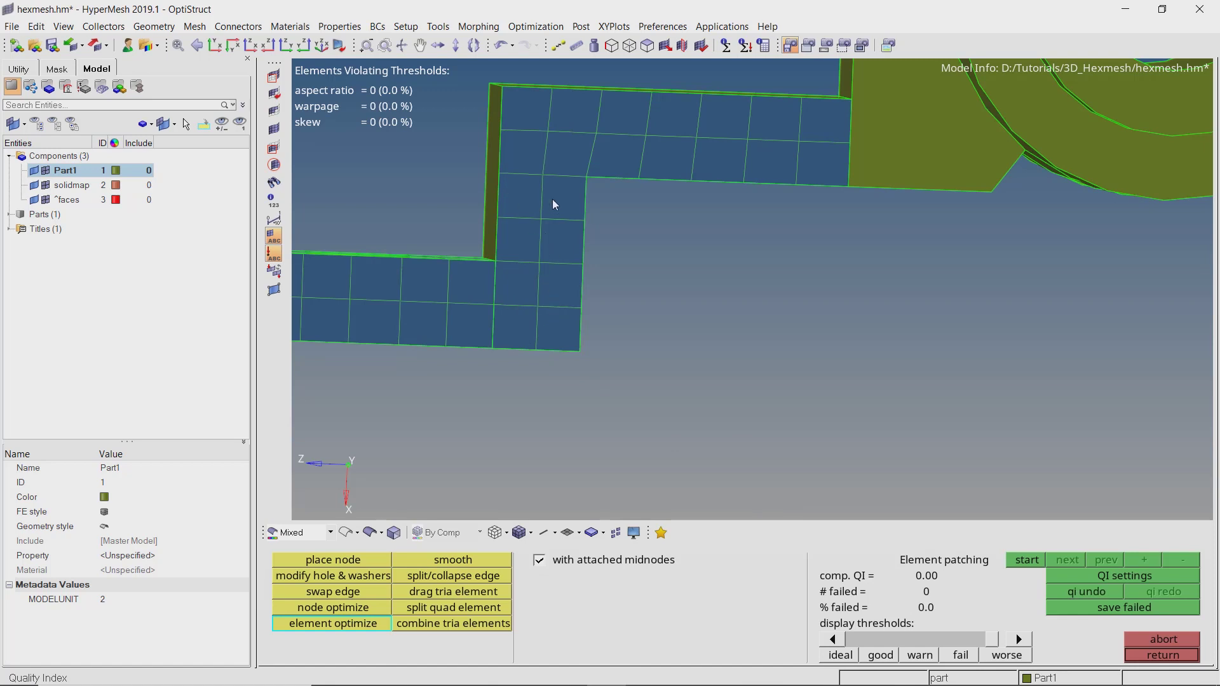
click(610, 118)
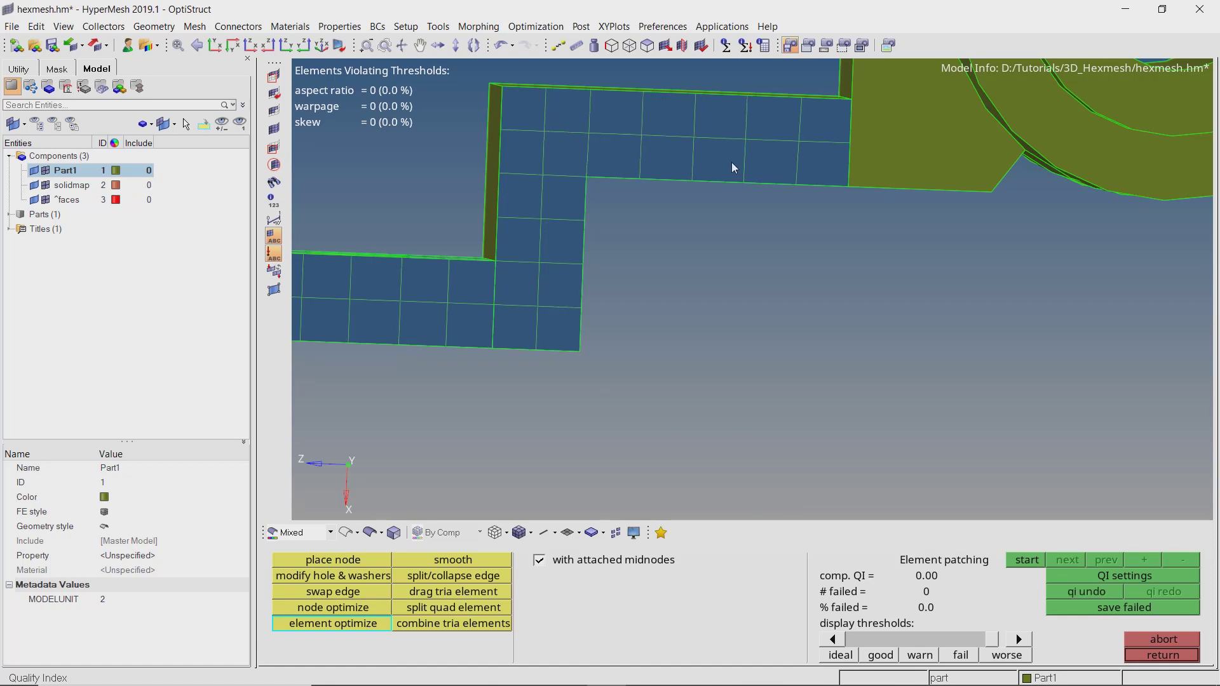
click(809, 135)
click(830, 169)
key(Escape)
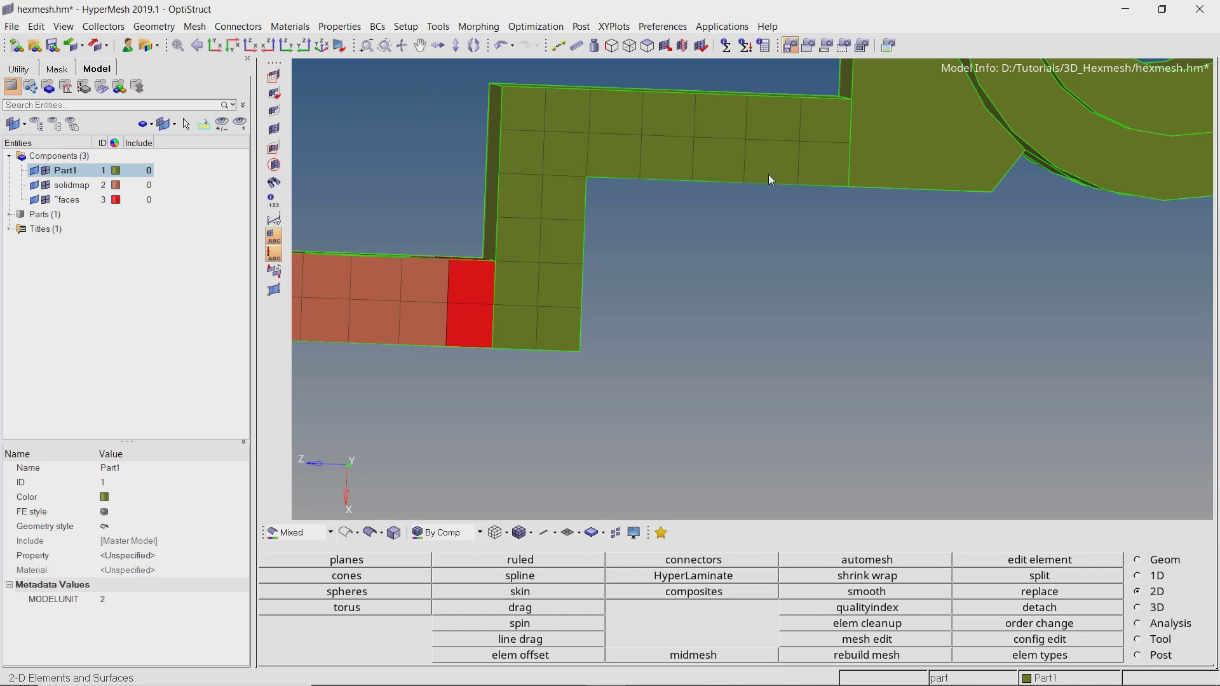
Step: Start a general solid map and choose the L-shaped face's 2D elements as elements to drag, selecting them by face
ctrl+drag(606, 198, 600, 125)
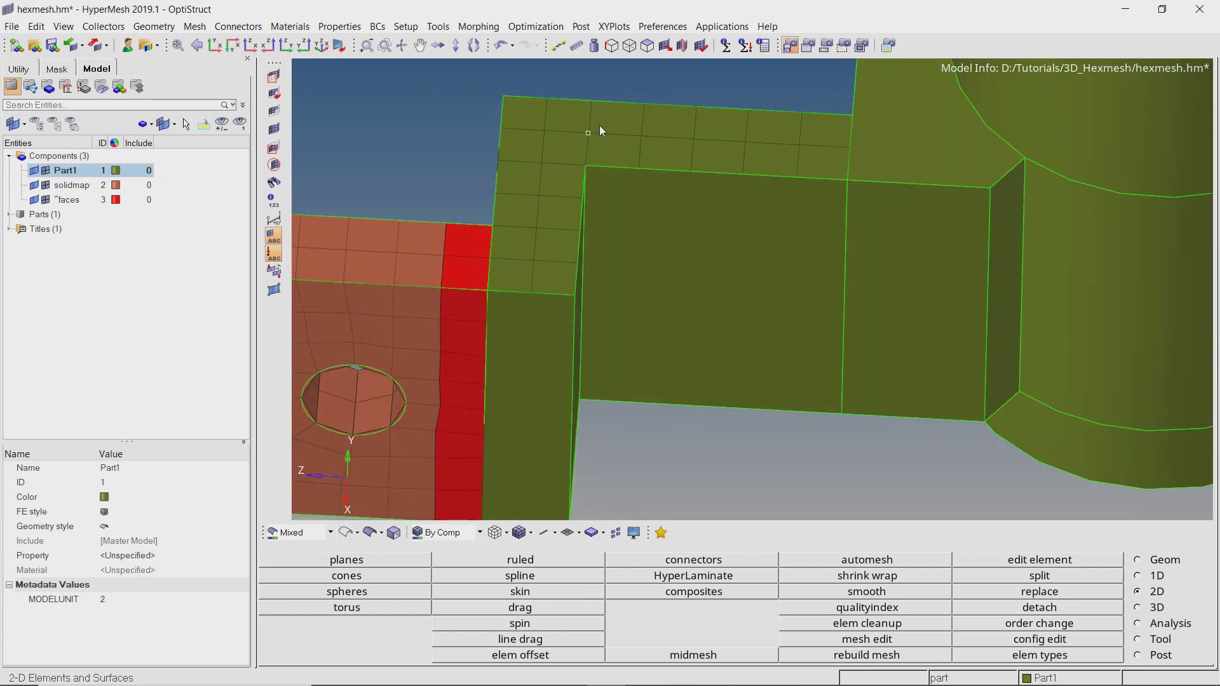
click(1155, 608)
click(384, 561)
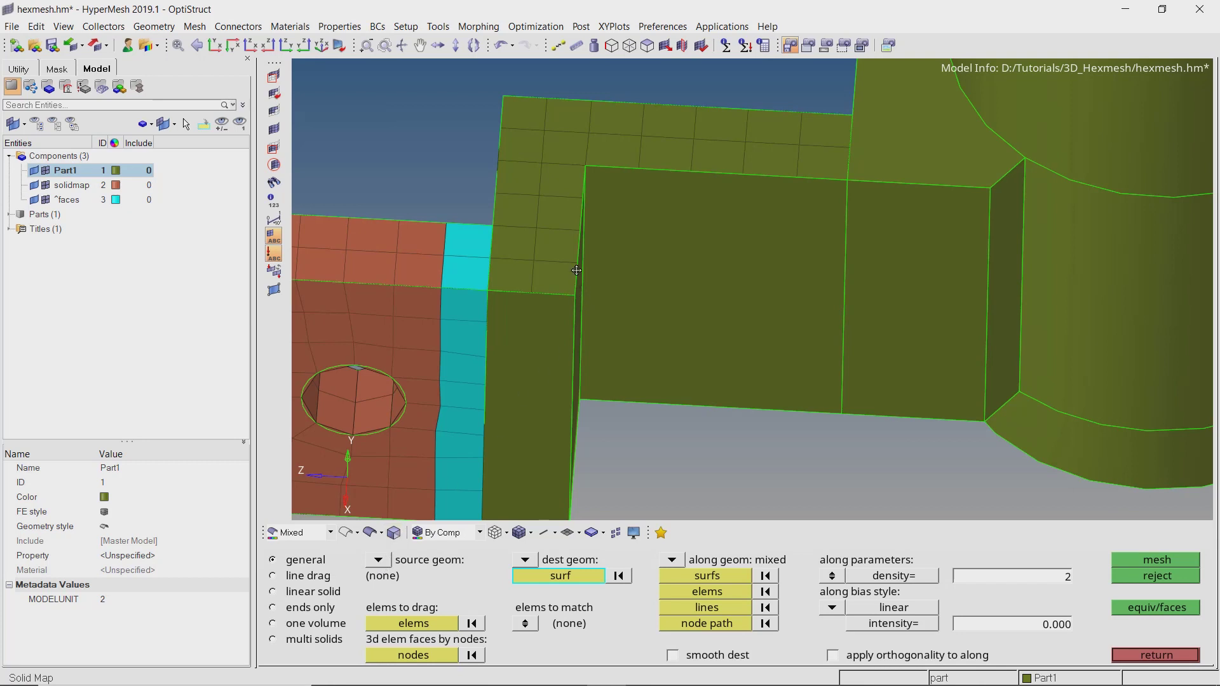
ctrl+right_drag(576, 276, 623, 240)
click(401, 624)
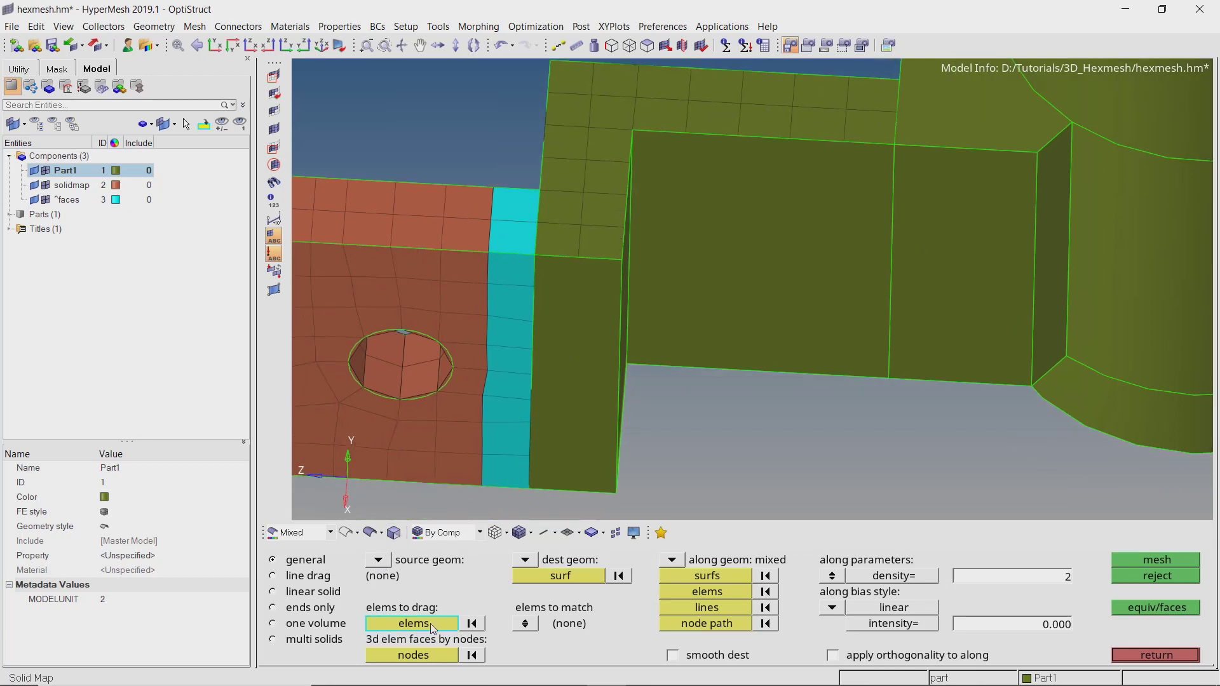
click(699, 116)
click(398, 625)
click(756, 608)
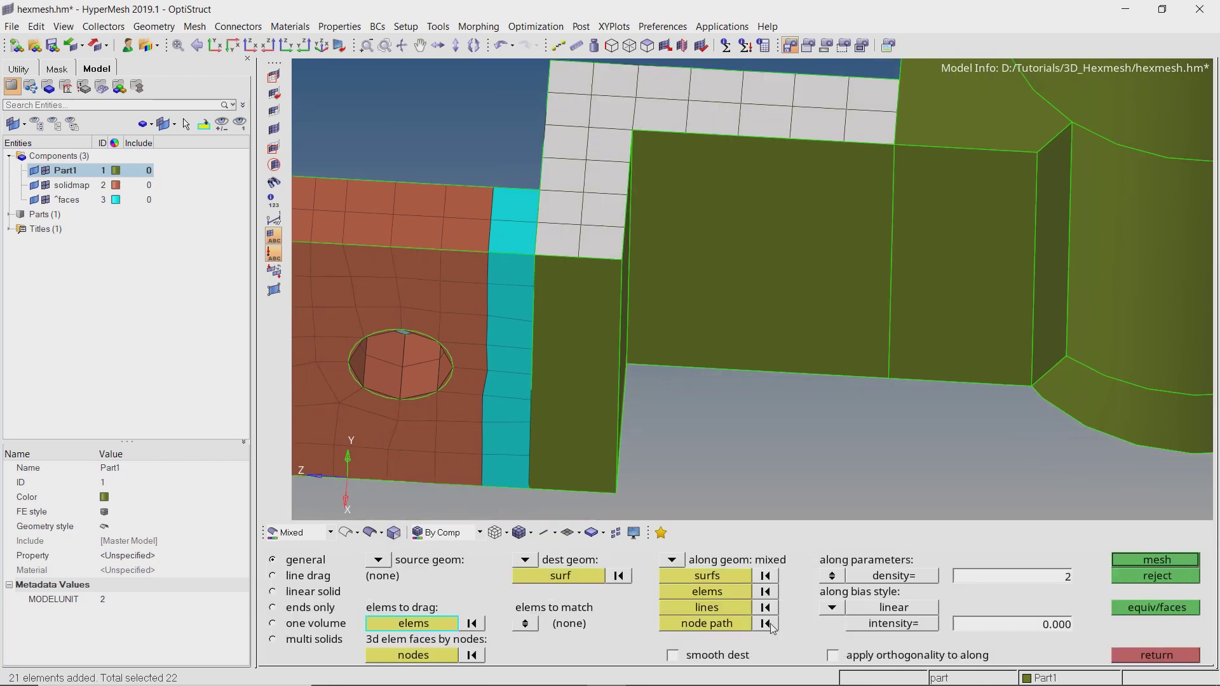
Step: Choose the arm's opposite L-shaped face as the solid map's destination surface
click(580, 579)
ctrl+right_drag(631, 280, 653, 191)
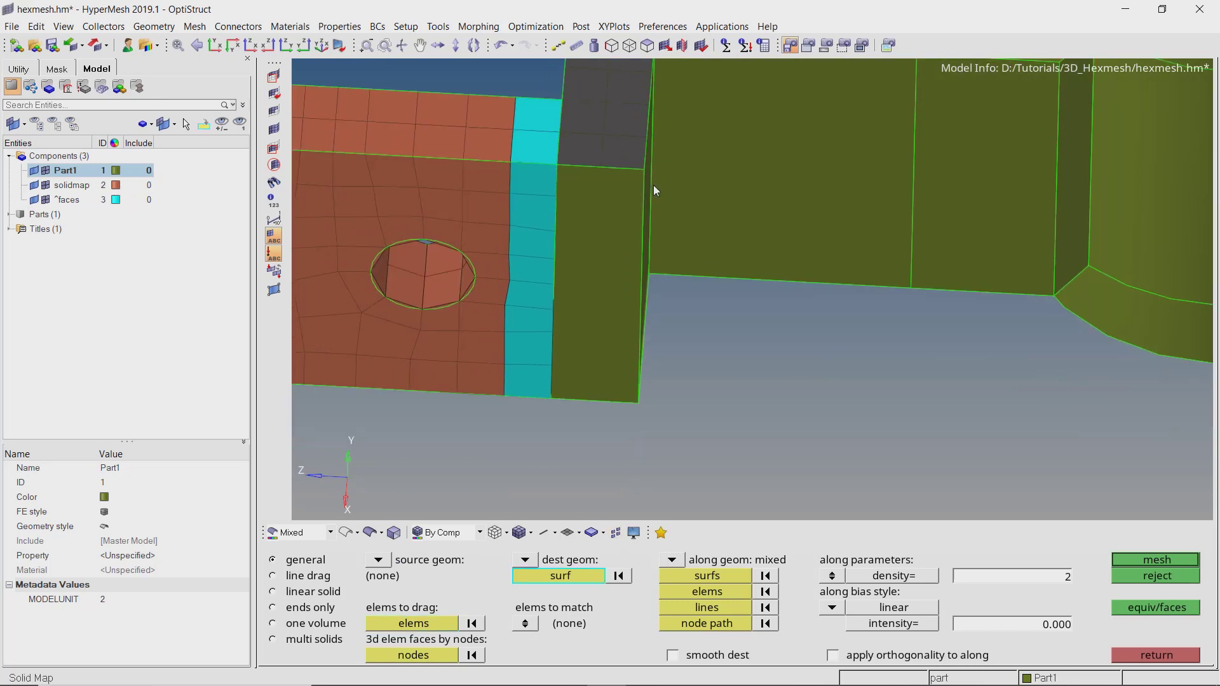
ctrl+scroll(654, 191, down, 4)
ctrl+drag(652, 192, 707, 228)
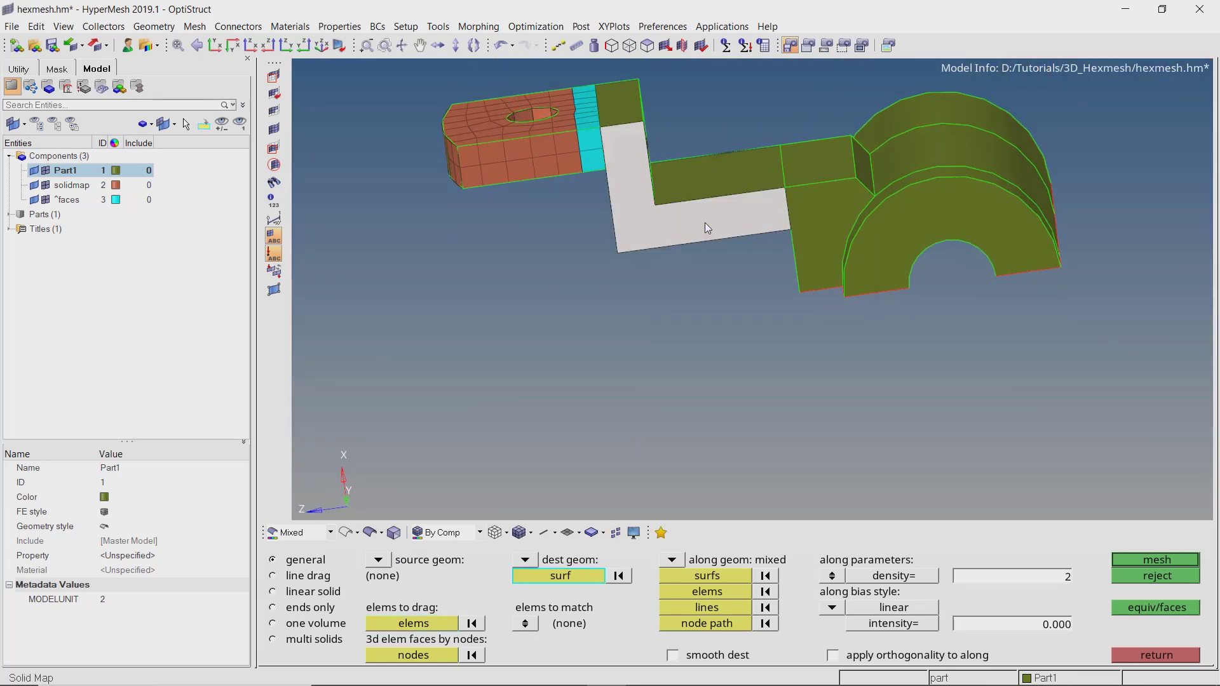
Step: Choose the arm's side faces between the two L-shaped faces as along surfaces
click(717, 574)
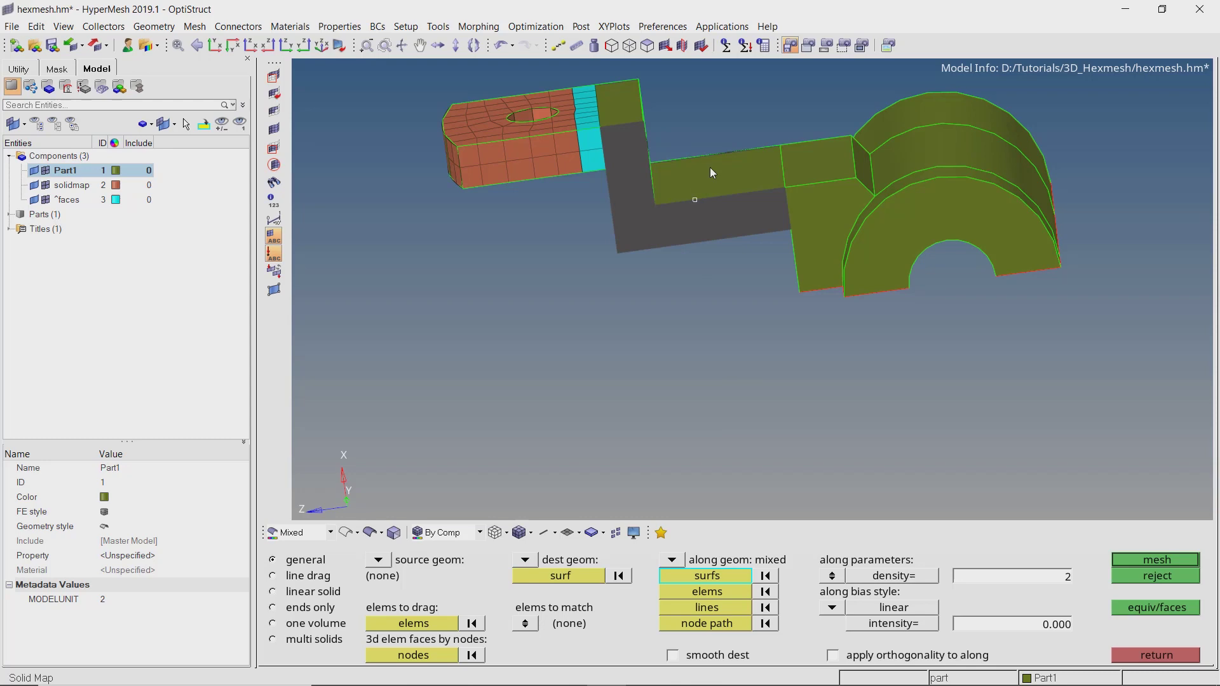
ctrl+drag(710, 168, 653, 90)
ctrl+right_drag(654, 90, 616, 232)
click(651, 277)
click(620, 261)
click(592, 252)
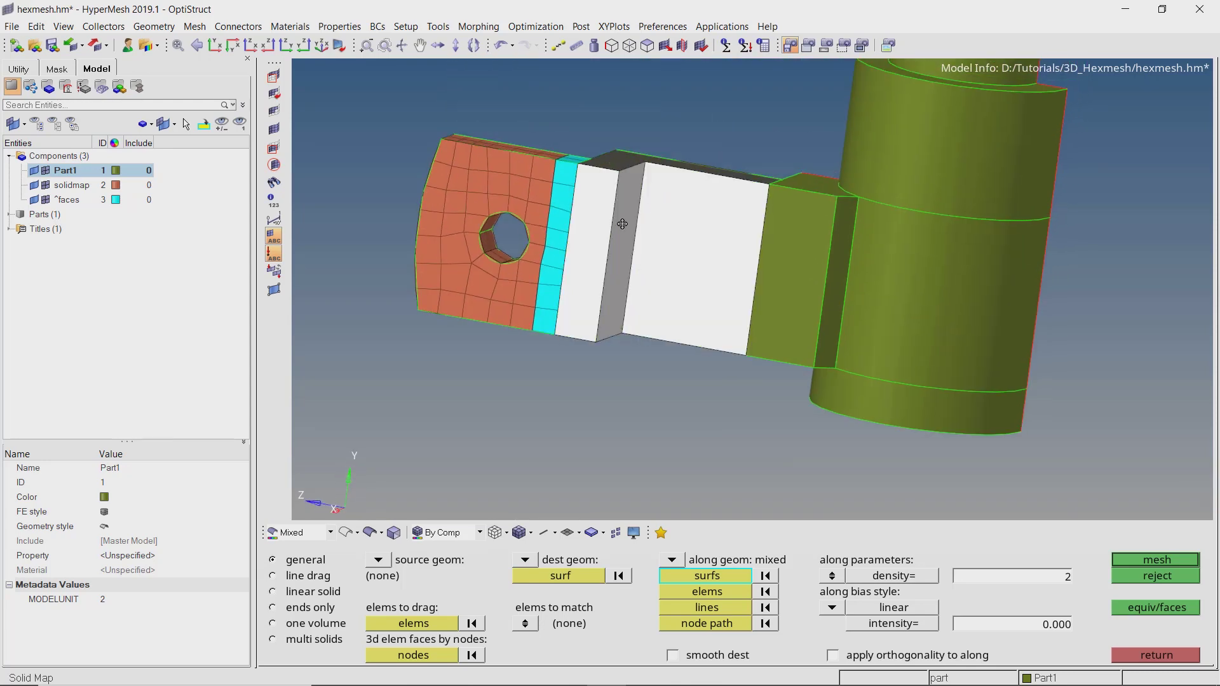
ctrl+drag(622, 224, 589, 140)
ctrl+scroll(648, 287, up, 3)
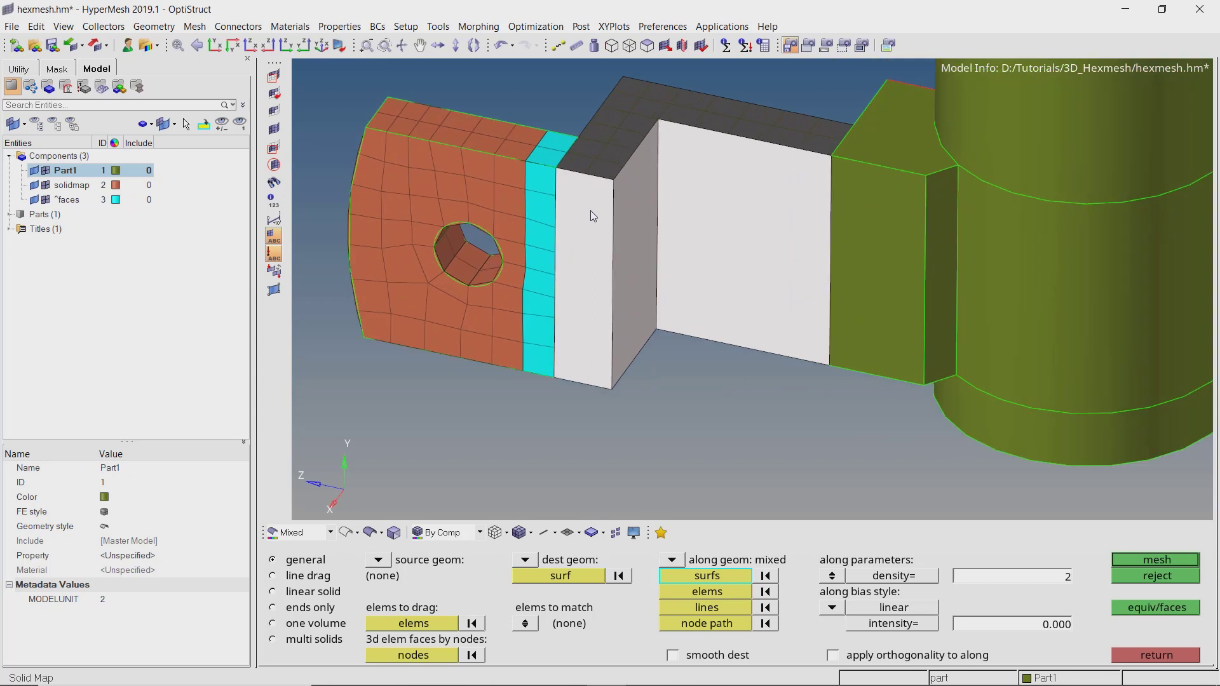
Step: Show the geometry as wireframe and choose the lug's end face elements as along elements, selecting them by face
click(346, 534)
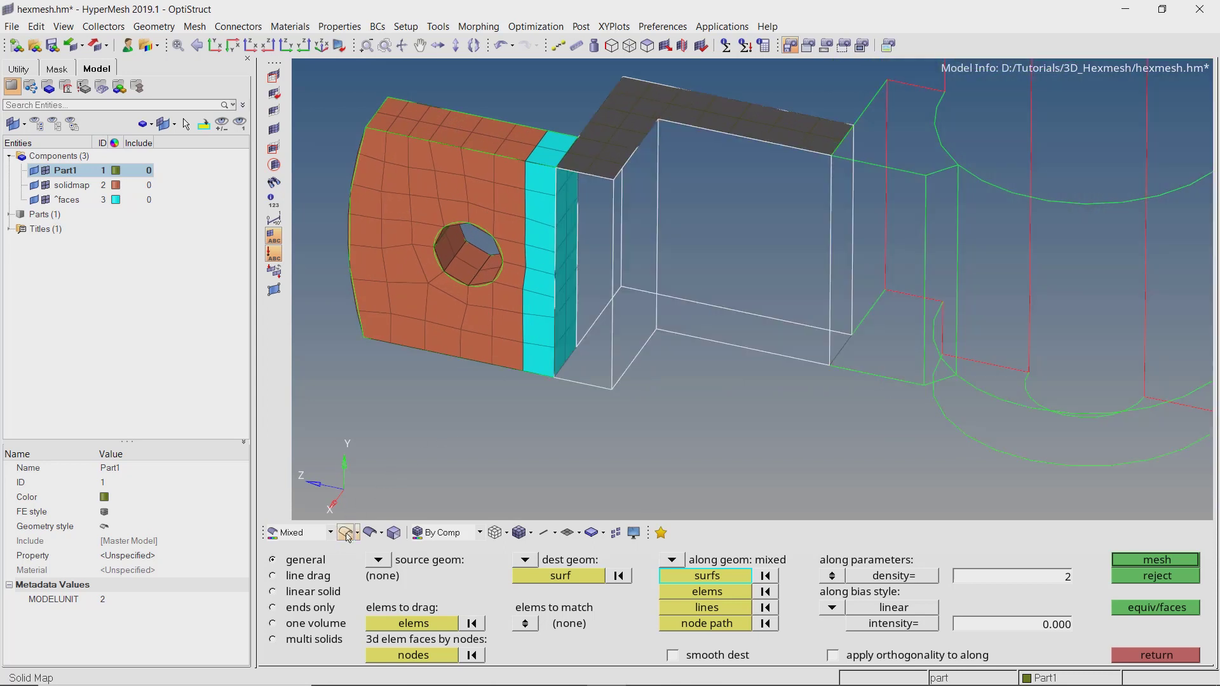
click(720, 592)
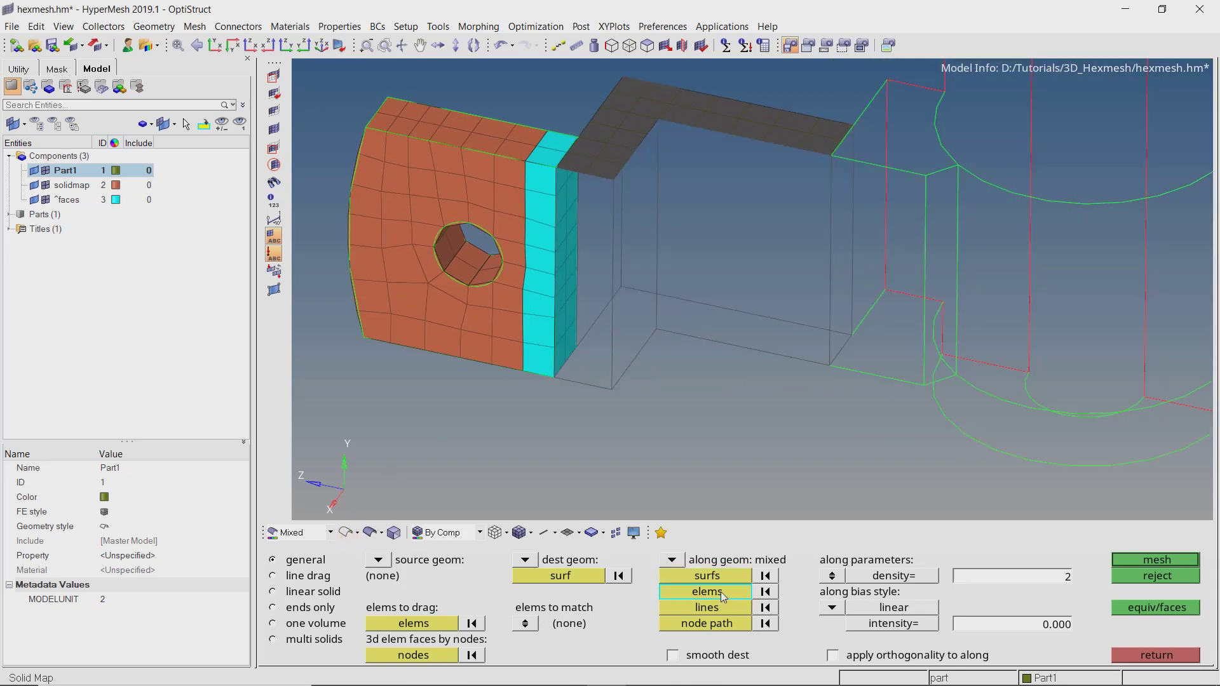
ctrl+drag(548, 302, 514, 322)
ctrl+scroll(577, 245, up, 3)
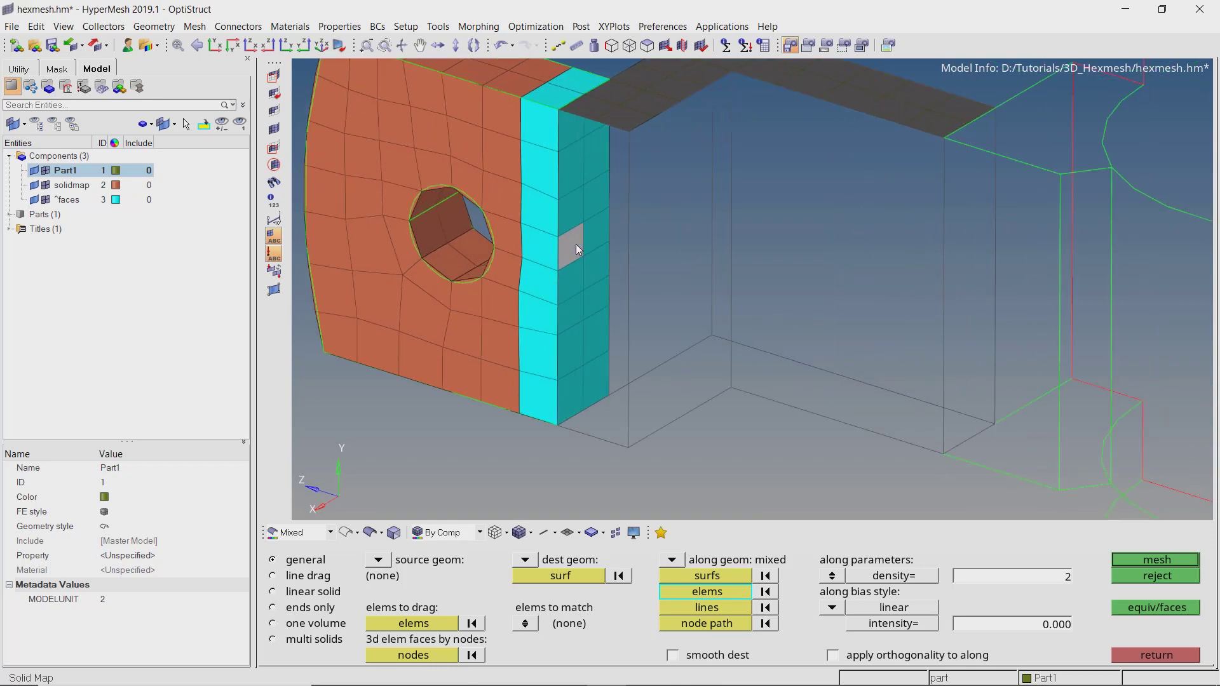
click(723, 592)
click(745, 626)
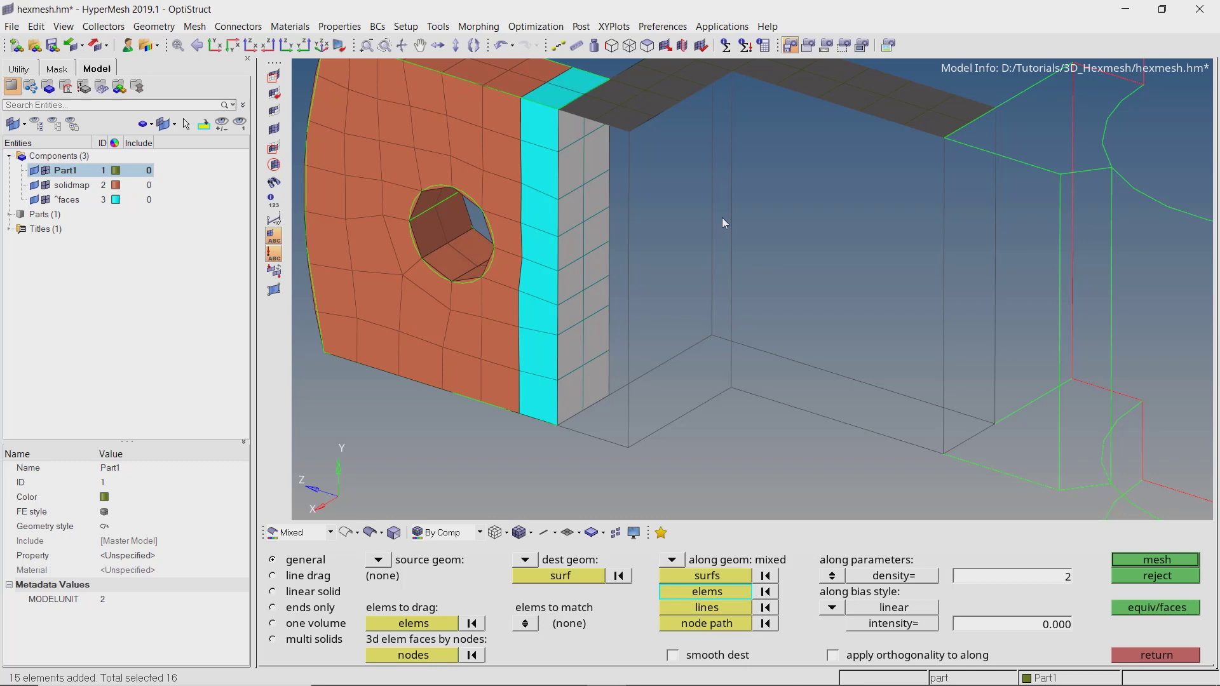
Step: Generate the arm's solid-map mesh and inspect it from several angles
click(1174, 561)
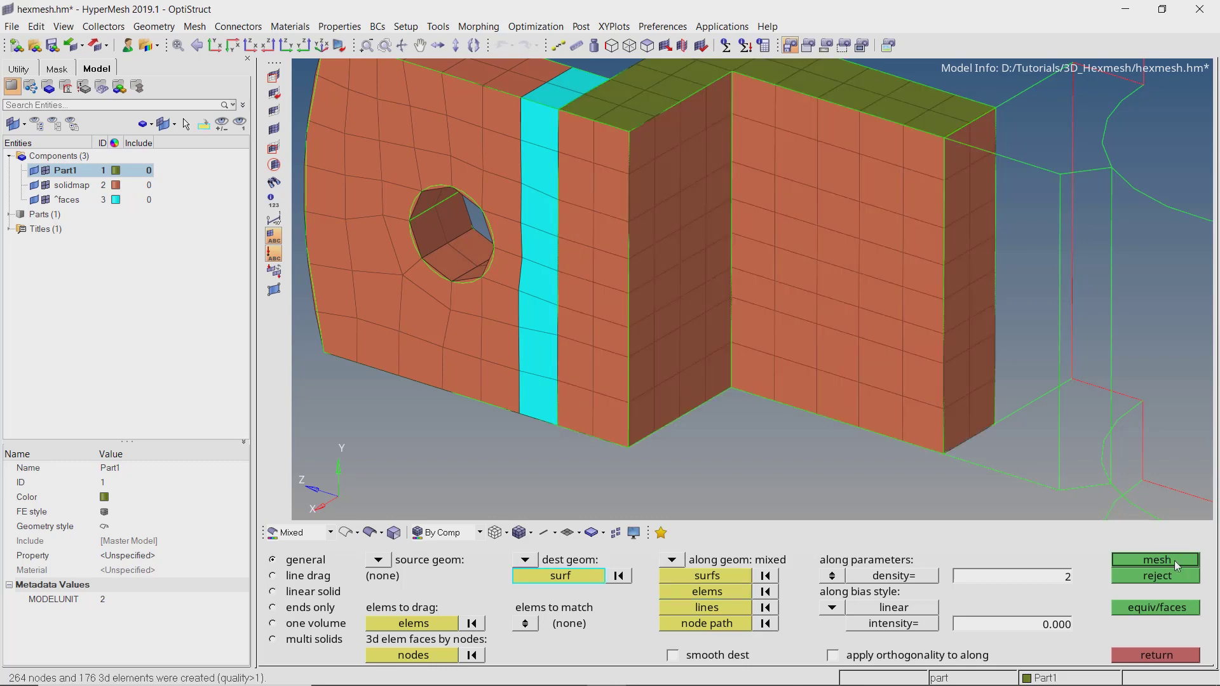
ctrl+right_drag(948, 226, 787, 207)
ctrl+scroll(783, 207, down, 3)
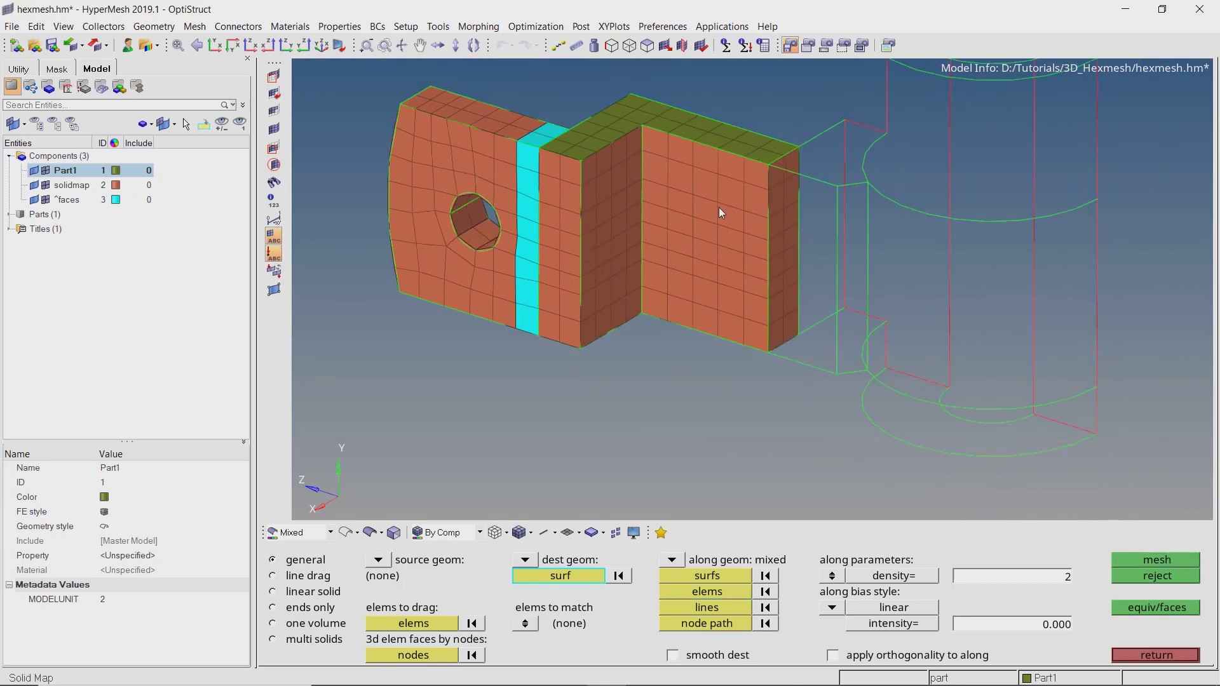
mouse_move(697, 231)
ctrl+mouse_down()
mouse_move(673, 237)
mouse_move(703, 127)
mouse_move(676, 199)
mouse_move(668, 272)
ctrl+mouse_up()
Step: Delete the 2D elements on the arm's L-shaped top face, selecting them by face from one element
key(Escape)
key(F2)
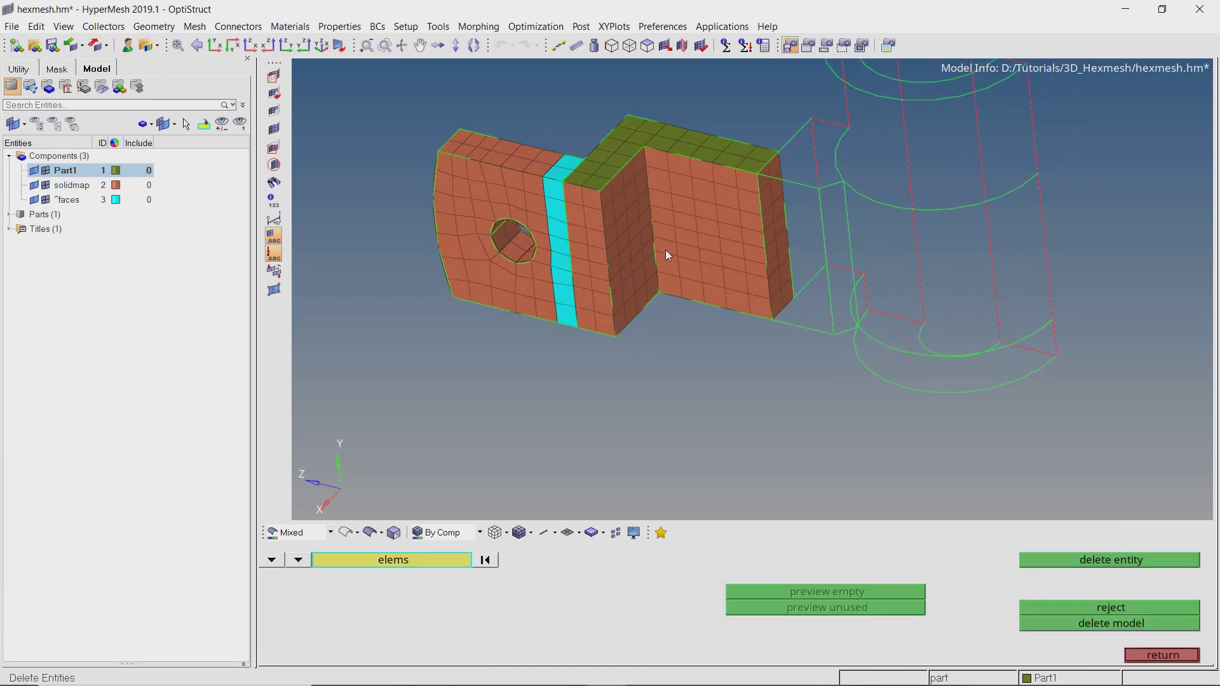
click(687, 150)
click(439, 567)
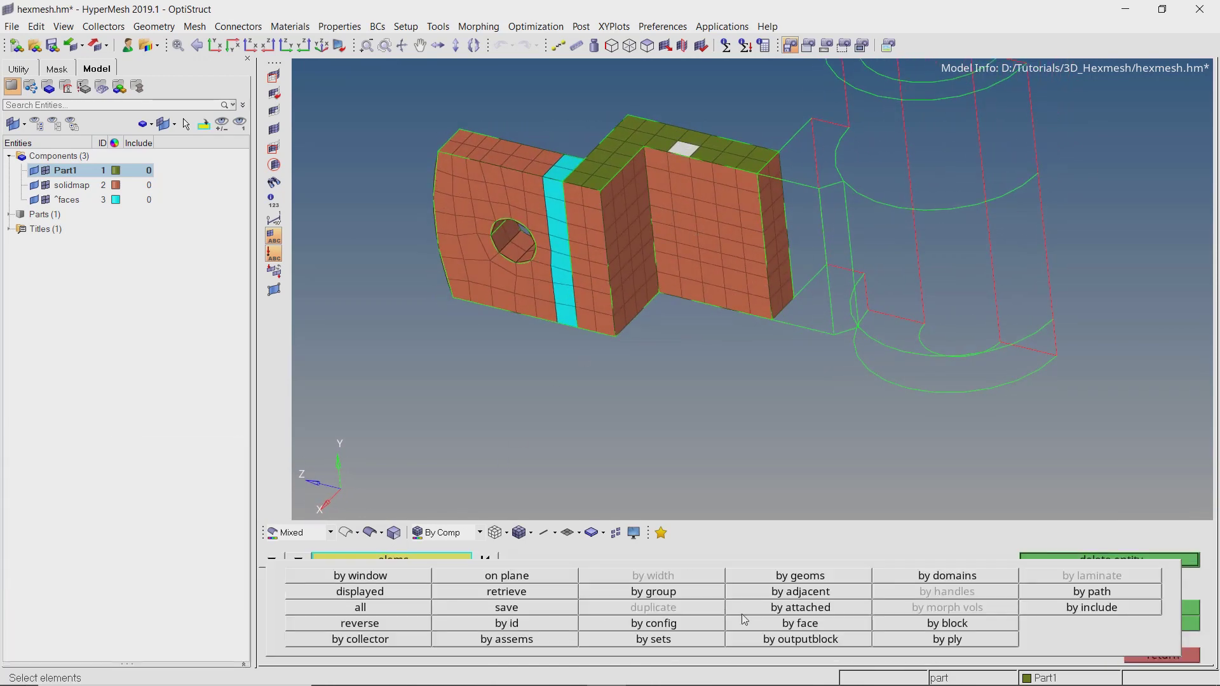
click(788, 628)
middle_click(758, 437)
key(Escape)
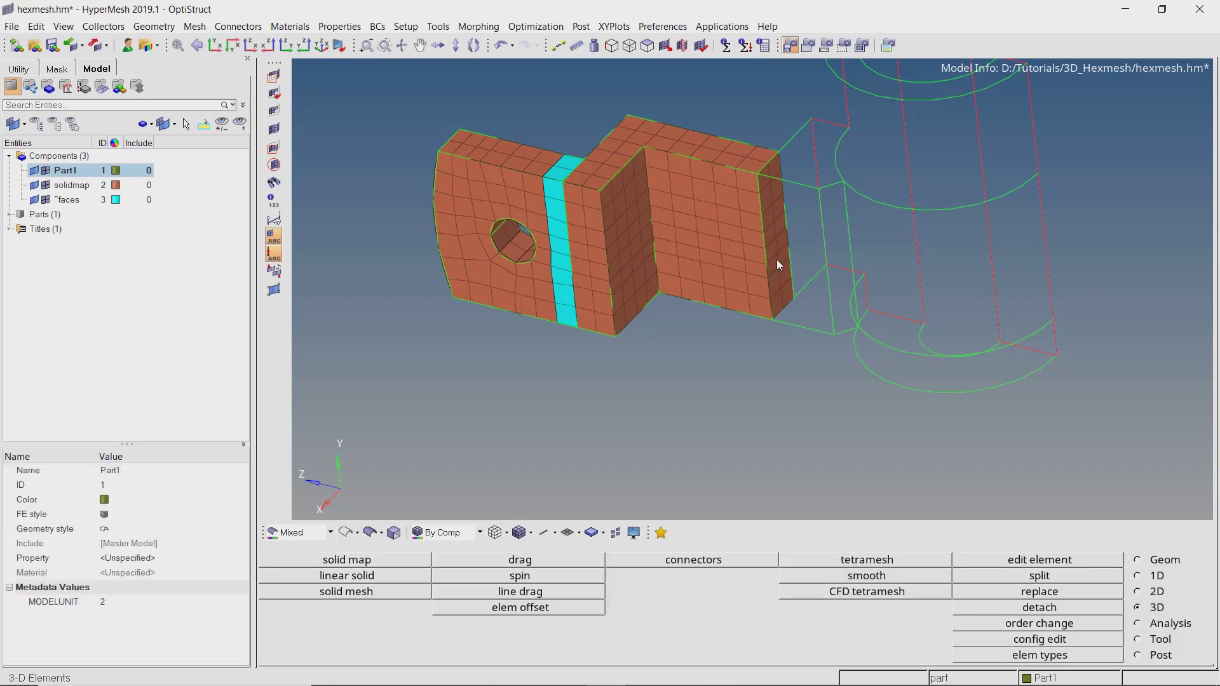
Step: Shade the geometry and examine the unmeshed block joining the arm to the cylindrical boss
click(370, 532)
mouse_move(810, 241)
ctrl+mouse_down()
mouse_move(855, 261)
mouse_move(875, 328)
mouse_move(803, 183)
ctrl+mouse_up()
ctrl+scroll(803, 182, up, 1)
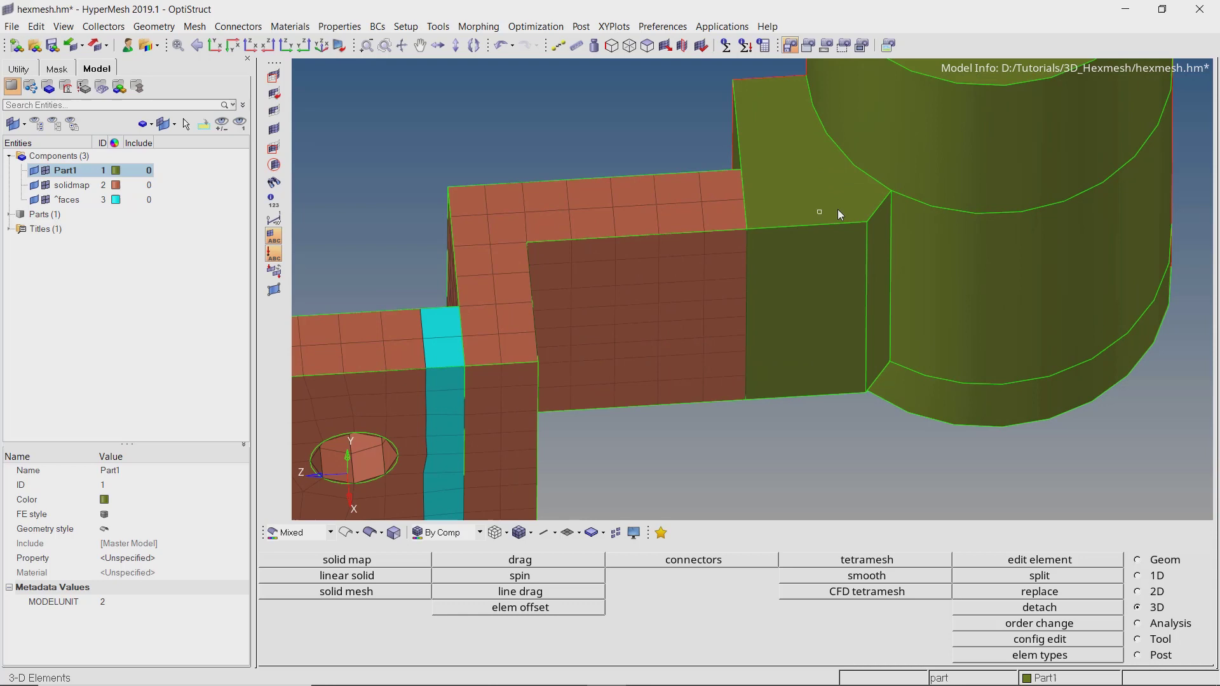
ctrl+drag(837, 215, 840, 270)
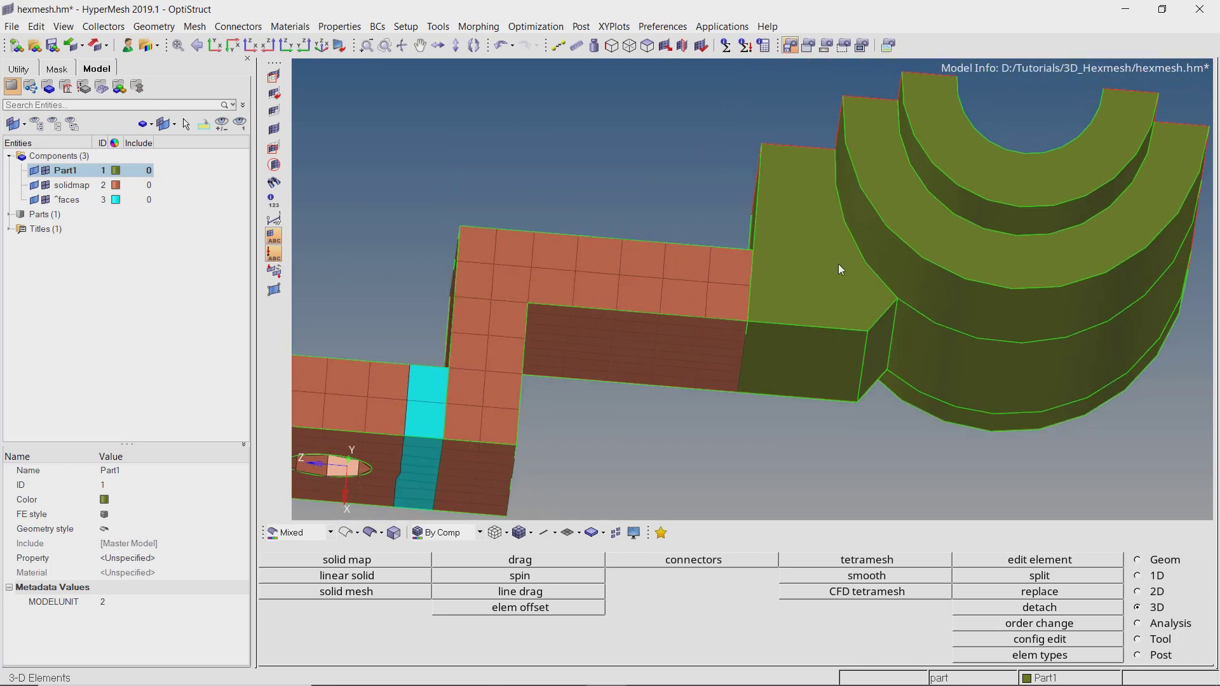
ctrl+drag(803, 302, 665, 308)
Step: Show the geometry as wireframe and find the faces of the solid elements along the arm's free end
click(347, 533)
click(1137, 639)
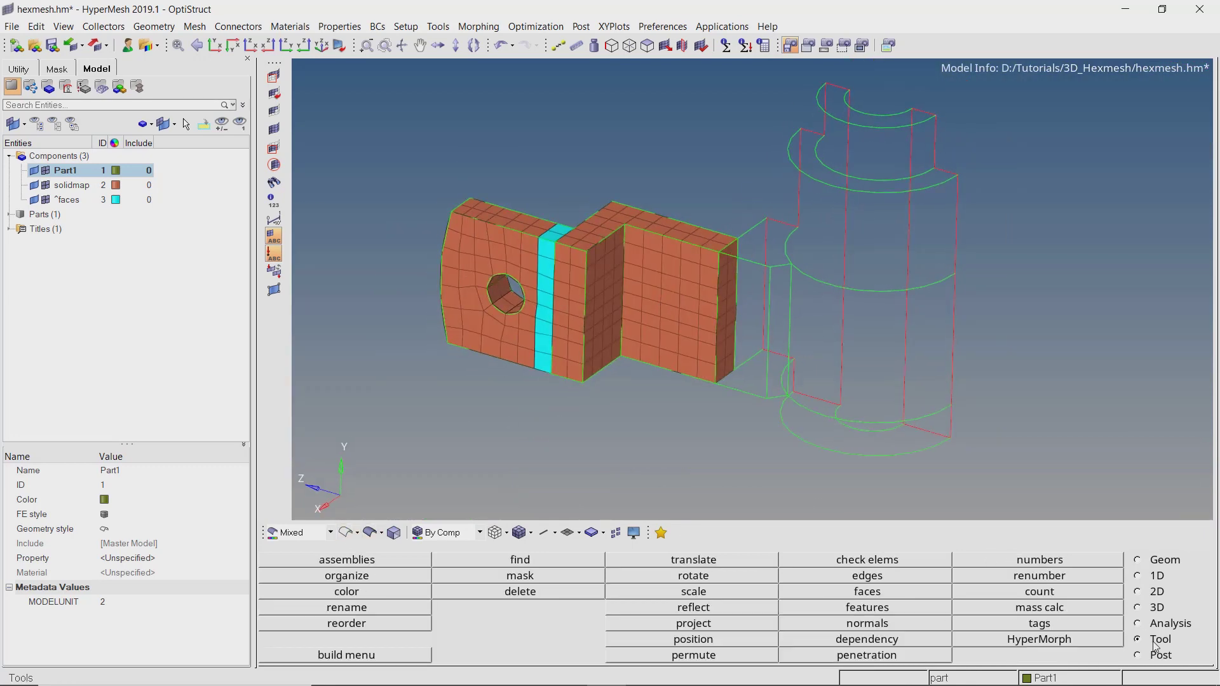
click(903, 593)
scroll(741, 280, up, 6)
click(741, 254)
click(766, 239)
click(740, 310)
ctrl+right_drag(710, 359, 678, 179)
click(707, 217)
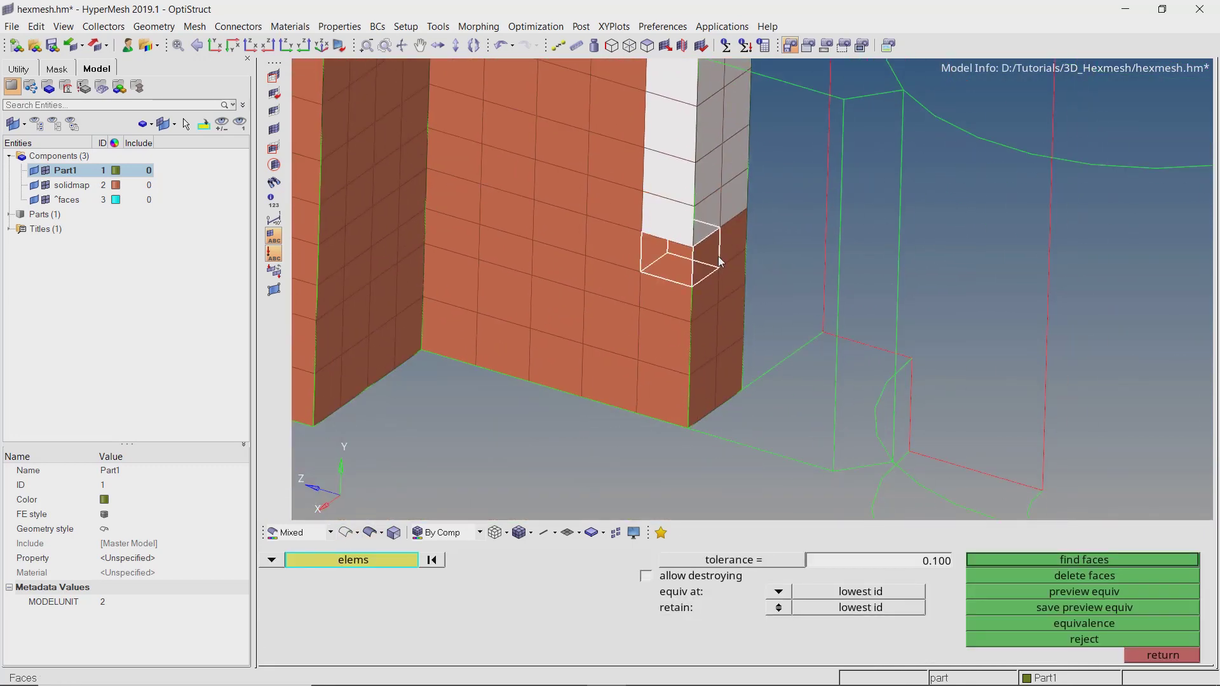
click(731, 243)
click(708, 296)
click(732, 274)
click(709, 334)
click(725, 326)
click(709, 382)
click(1084, 560)
scroll(737, 304, down, 5)
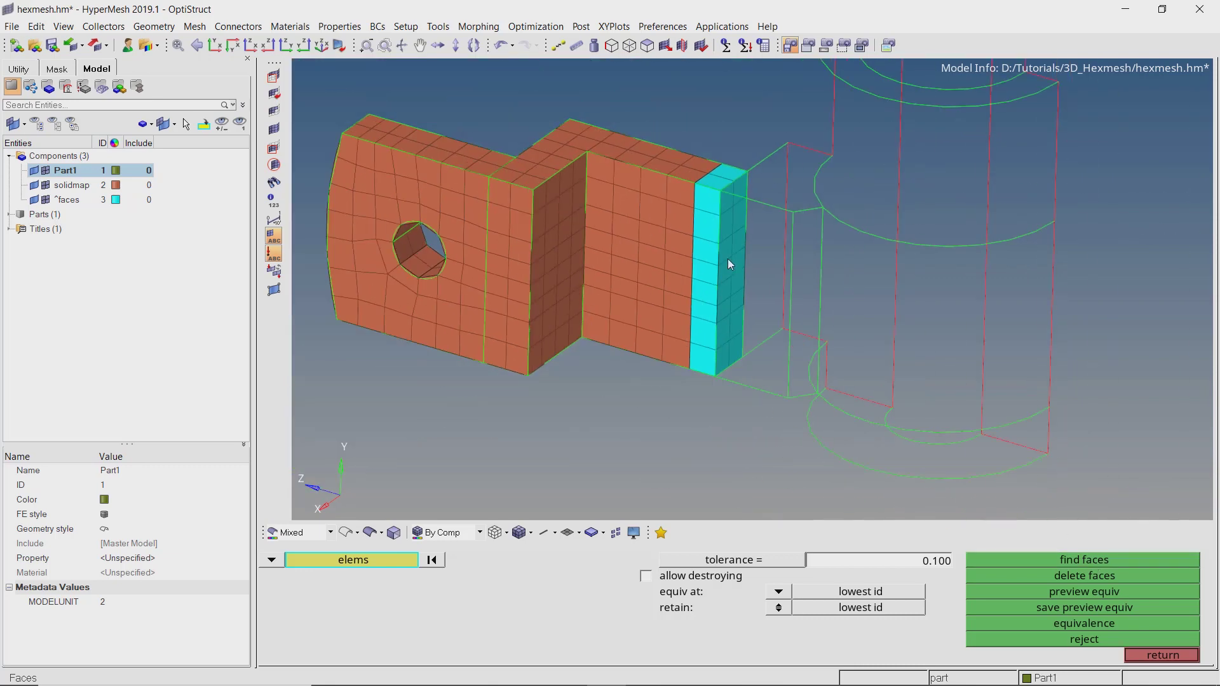
key(Escape)
Step: Shade the geometry and automesh the connecting block's top face with element size 6 and mixed mesh type
click(371, 531)
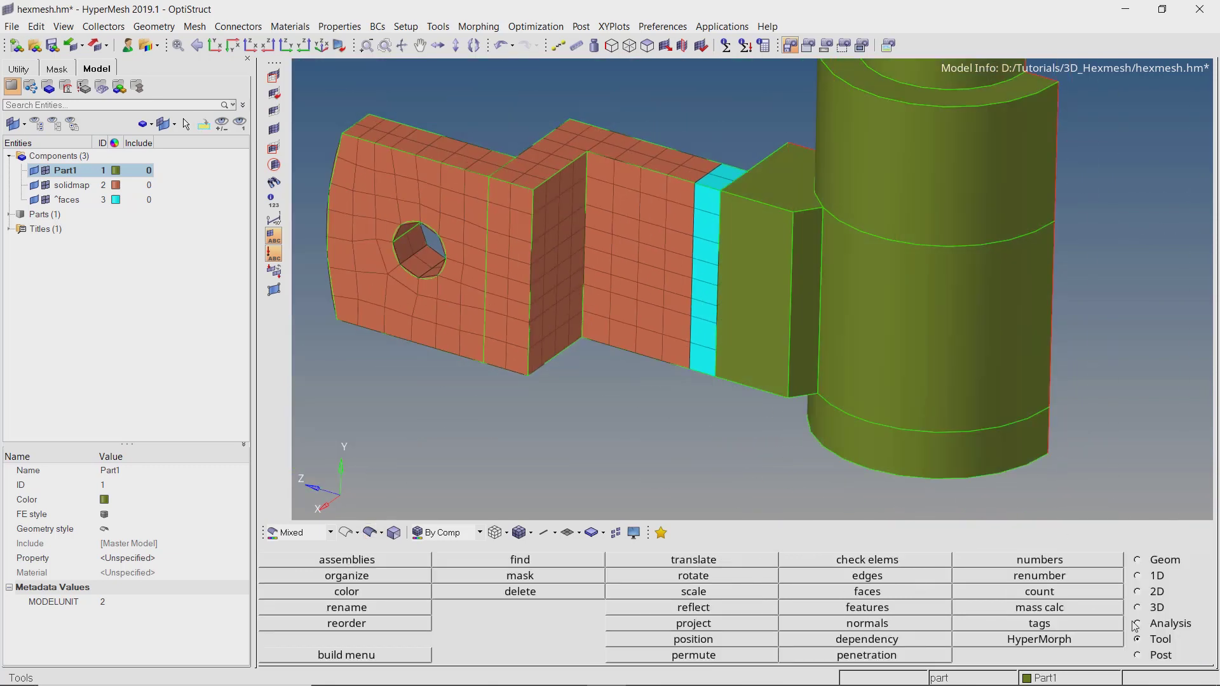
click(1153, 592)
click(918, 562)
scroll(750, 244, down, 3)
ctrl+drag(750, 244, 840, 357)
scroll(781, 213, up, 3)
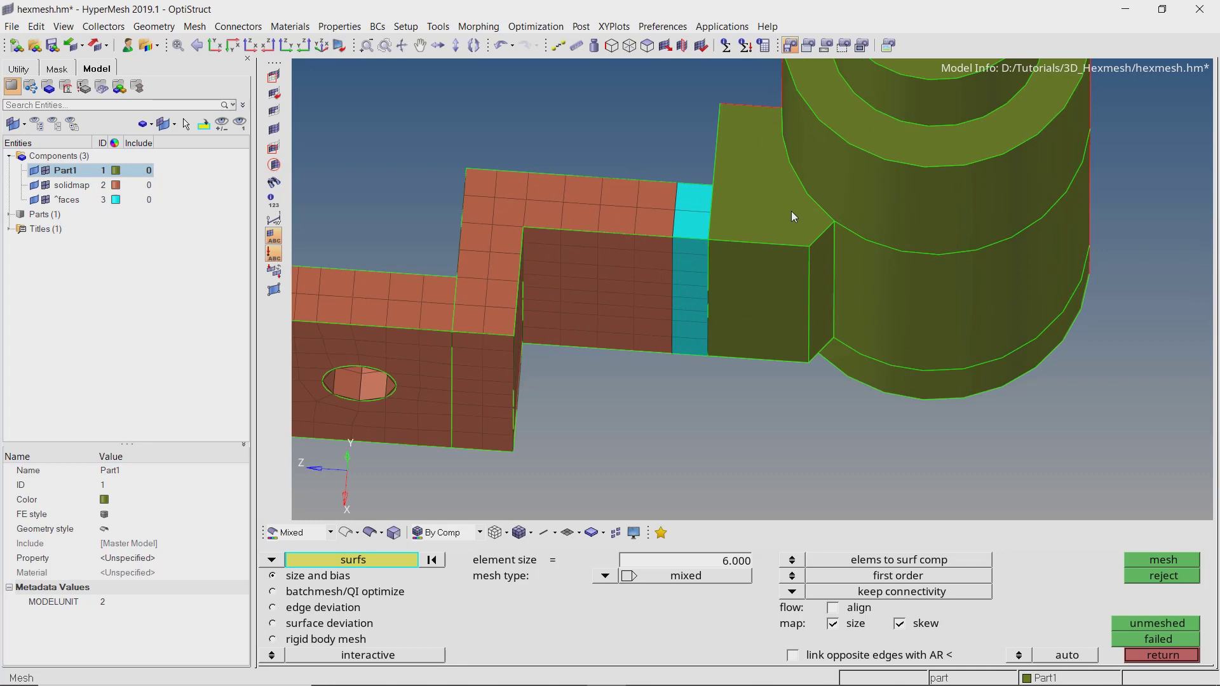
ctrl+right_drag(791, 213, 773, 221)
click(756, 213)
middle_click(756, 213)
scroll(792, 185, up, 3)
click(770, 162)
middle_click(738, 178)
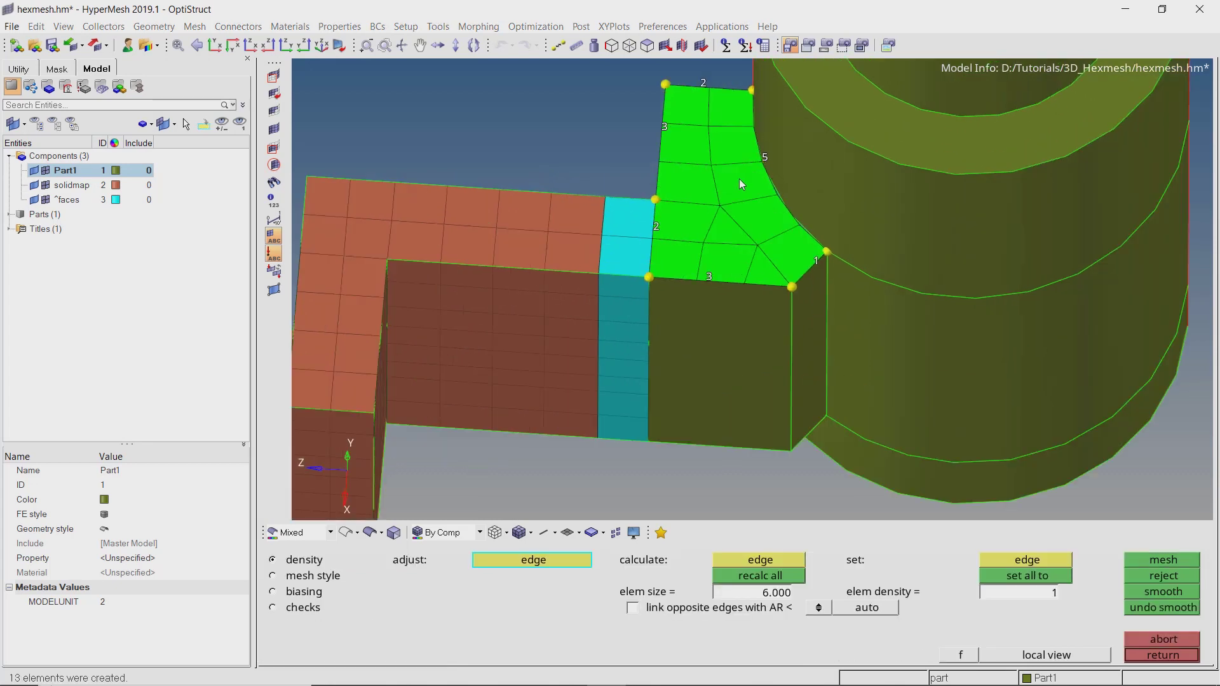
Step: Set the density of the block top face's short symmetry-side edge to 3 and accept the mesh
click(702, 84)
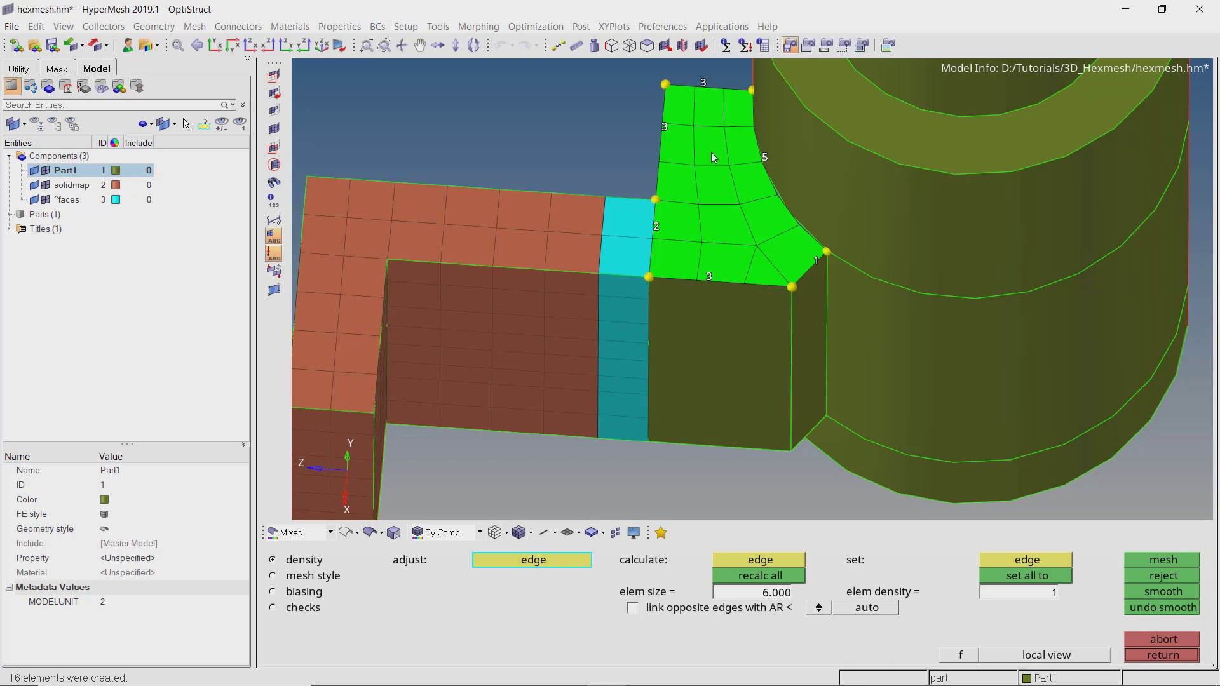
middle_click(712, 151)
middle_click(712, 152)
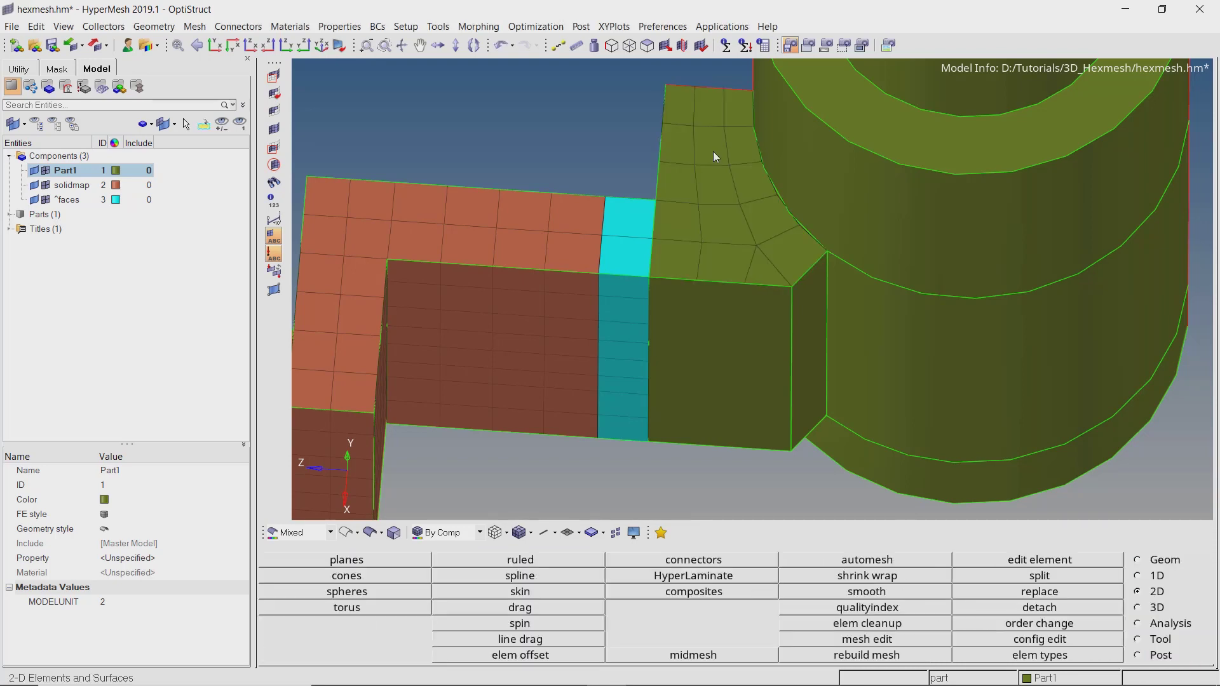
Step: Refine the block's top face mesh with element optimize in the quality index tool
click(867, 608)
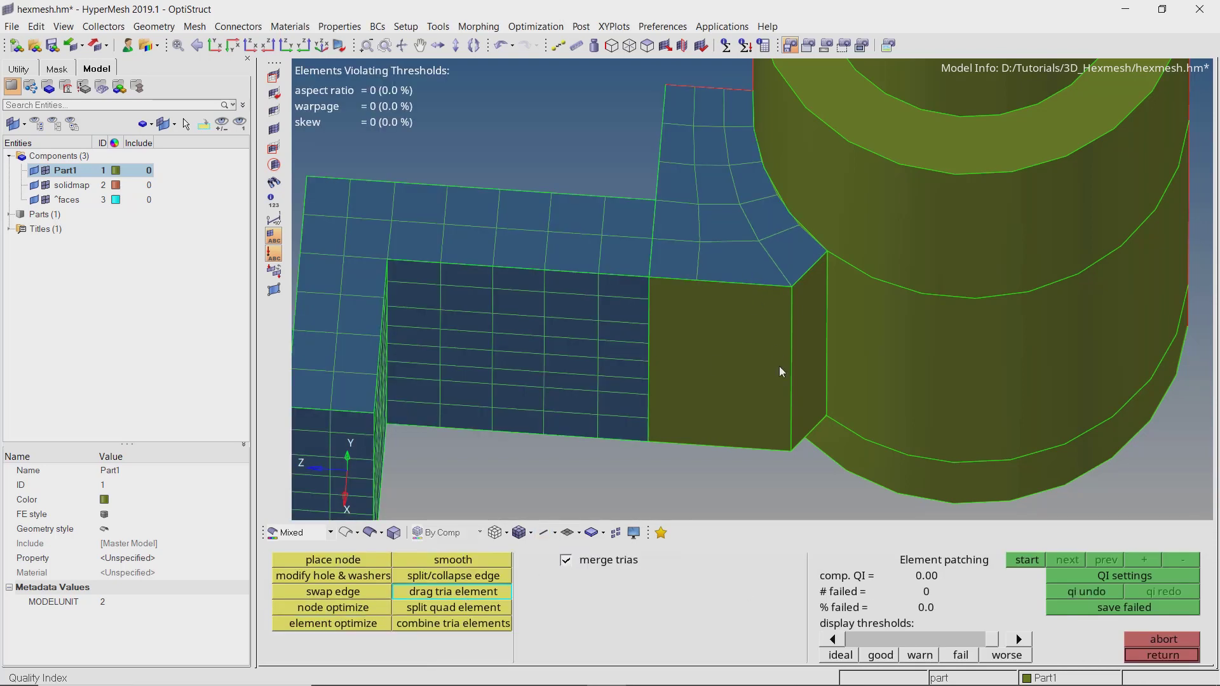
ctrl+right_drag(760, 208, 711, 215)
ctrl+scroll(712, 214, up, 2)
click(332, 626)
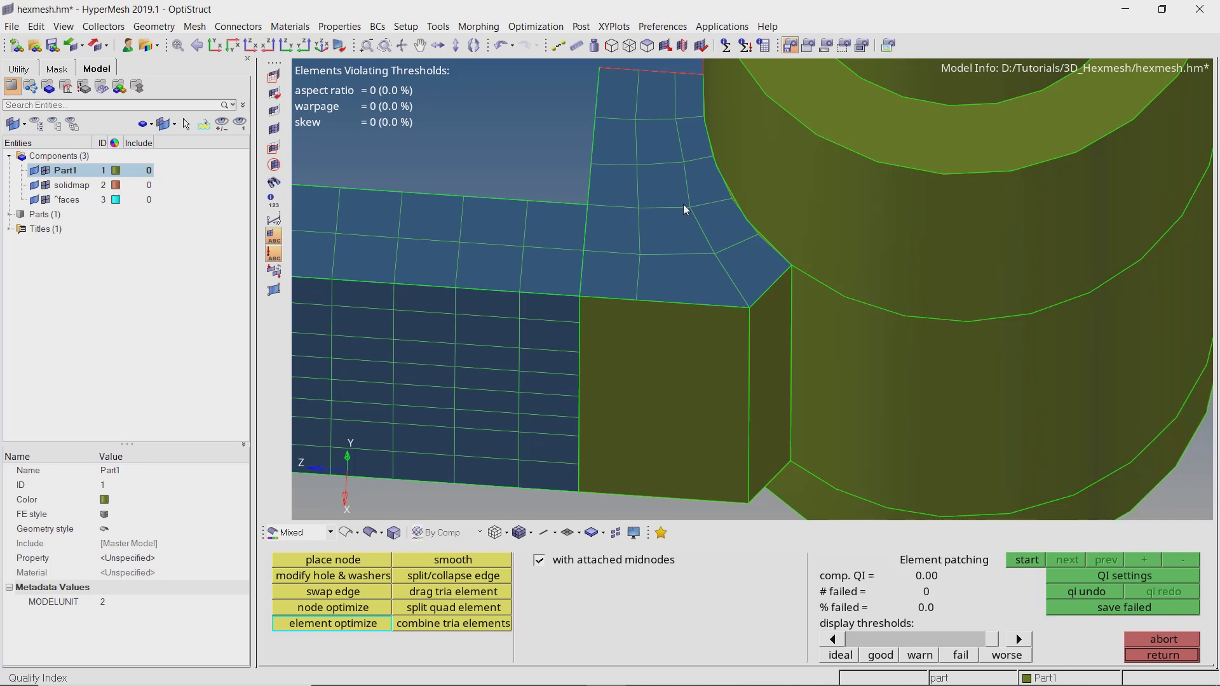
key(Escape)
ctrl+right_drag(688, 200, 702, 170)
ctrl+scroll(704, 184, down, 7)
scroll(709, 209, up, 2)
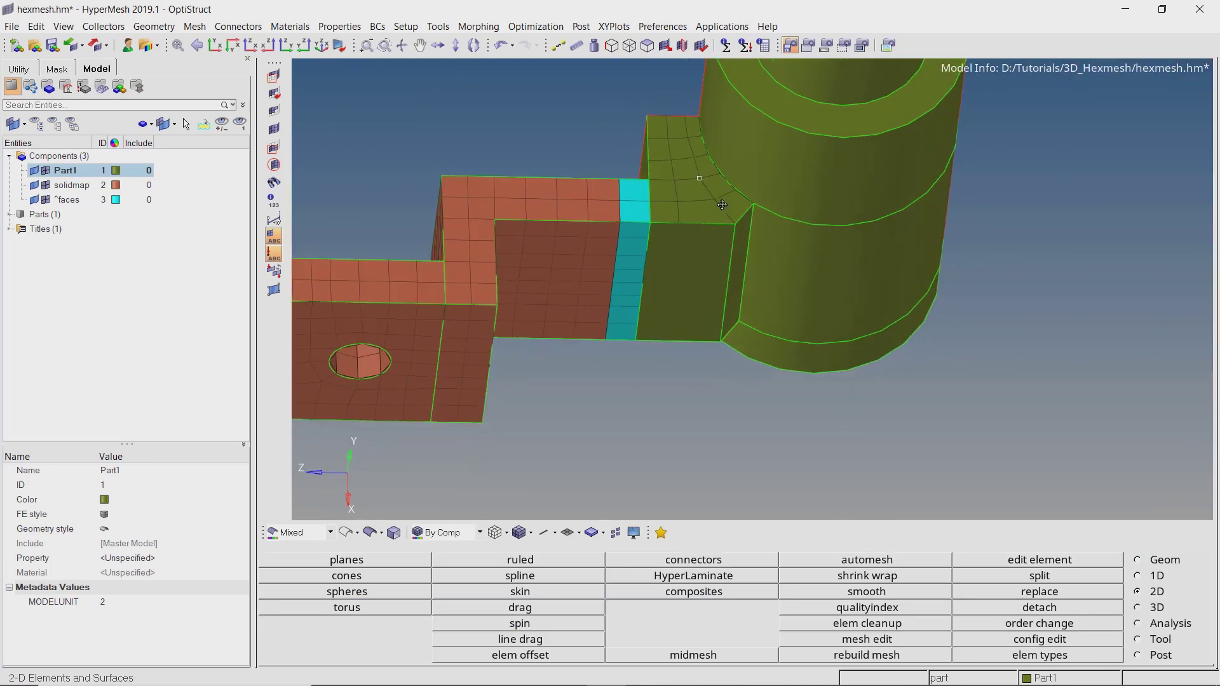
Step: Set up a general solid map dragging the block's top face elements, selected by face, to its bottom surface
click(1138, 608)
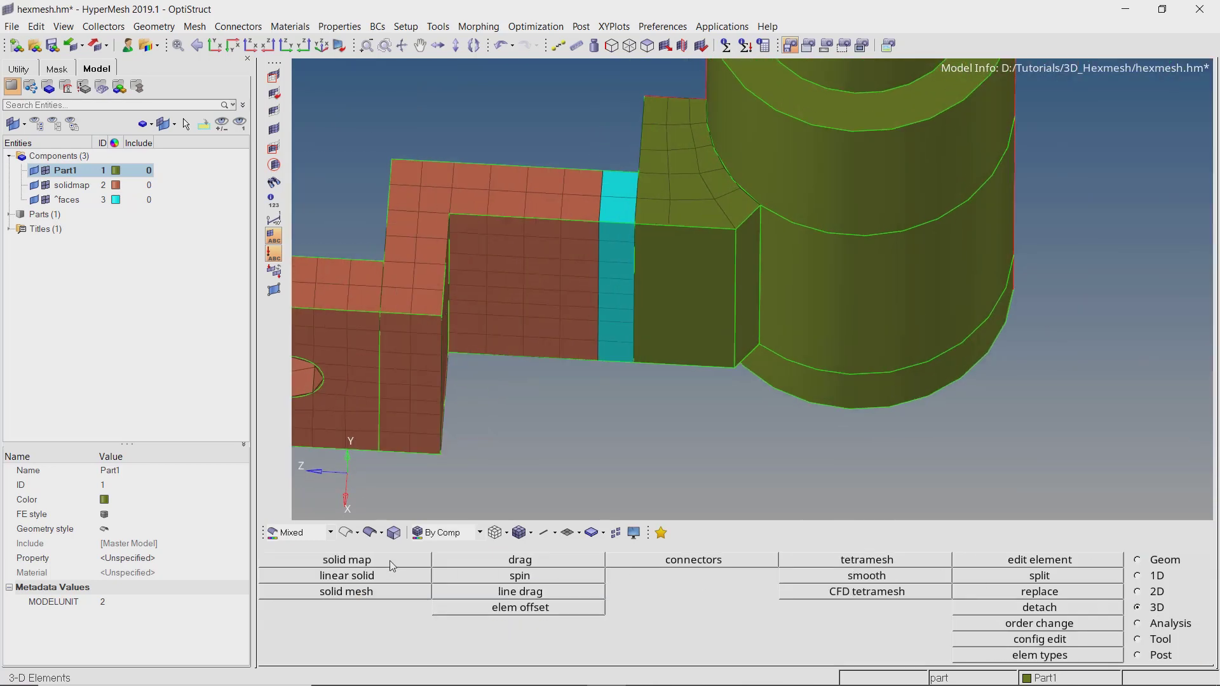
click(347, 560)
click(400, 623)
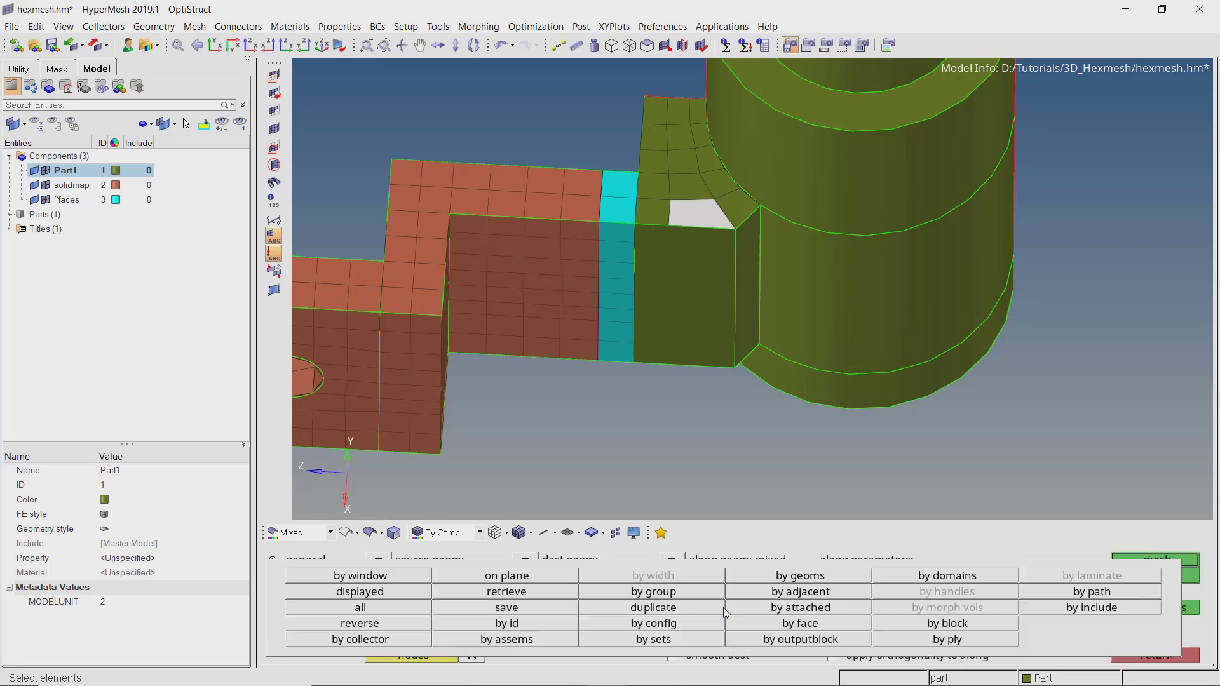
click(748, 626)
click(590, 574)
scroll(705, 241, down, 3)
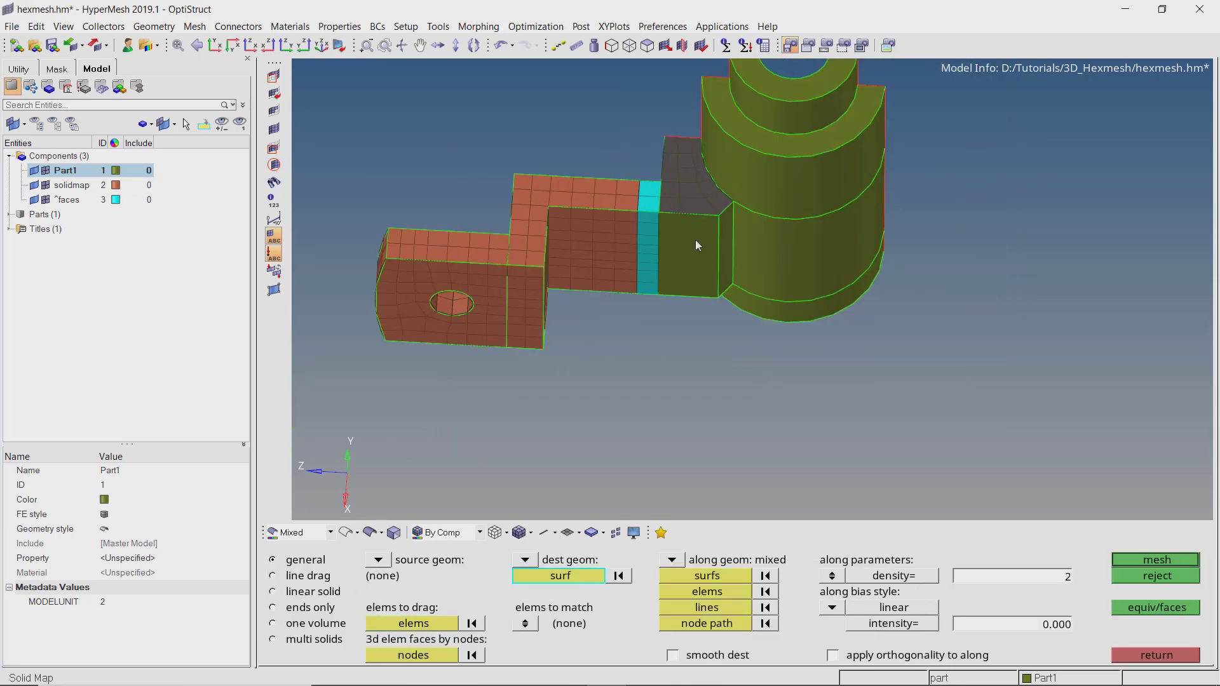
ctrl+drag(695, 240, 749, 114)
click(693, 308)
Step: Choose the connecting block's side surfaces as the along geometry for the solid map
click(686, 572)
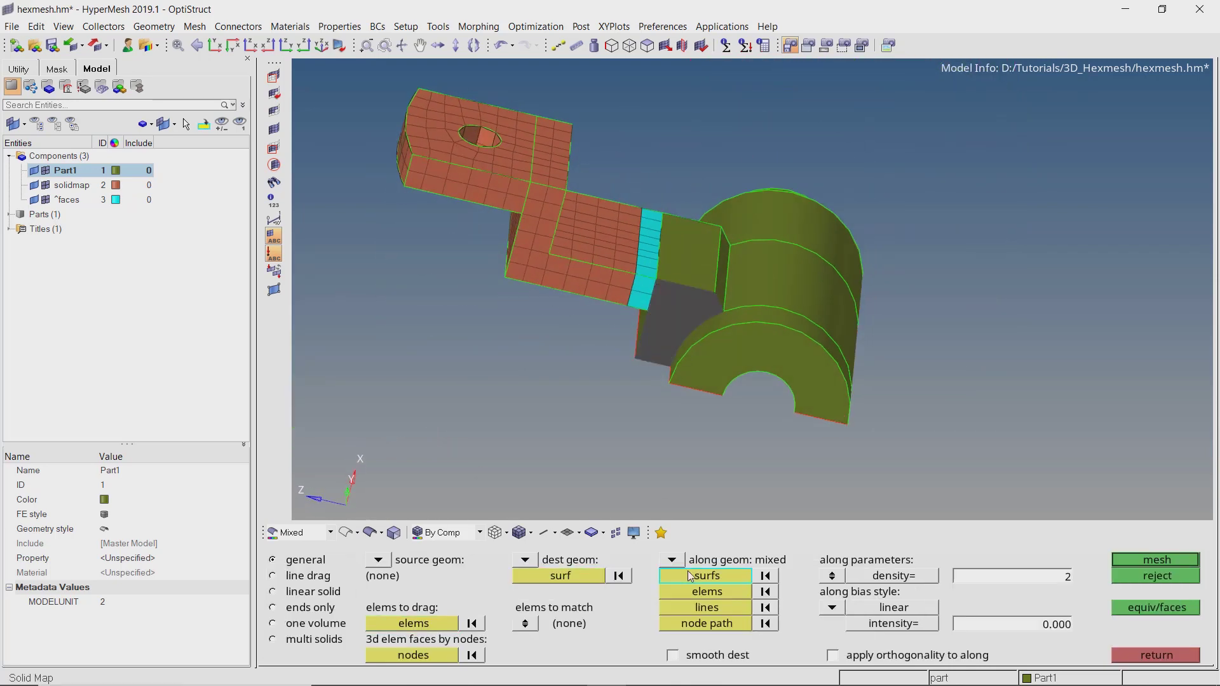
scroll(706, 271, up, 2)
click(706, 266)
click(728, 264)
mouse_move(705, 165)
ctrl+mouse_down()
mouse_move(673, 281)
mouse_move(710, 335)
ctrl+mouse_up()
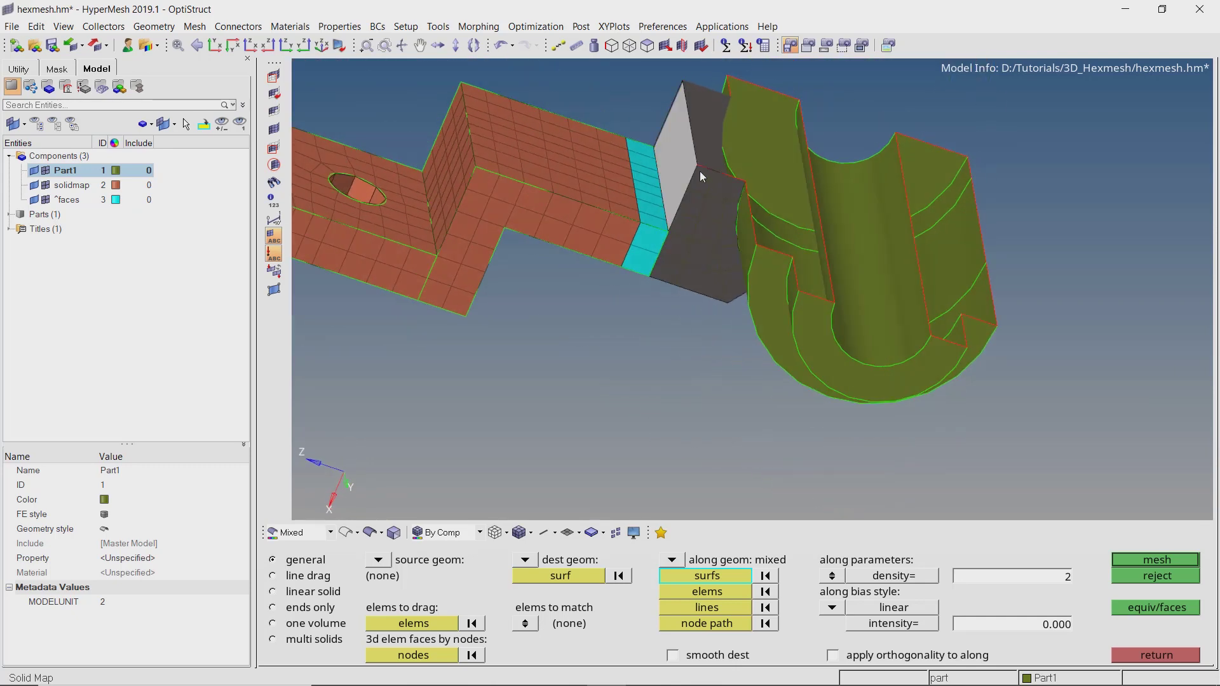
ctrl+drag(700, 170, 643, 212)
scroll(673, 230, up, 3)
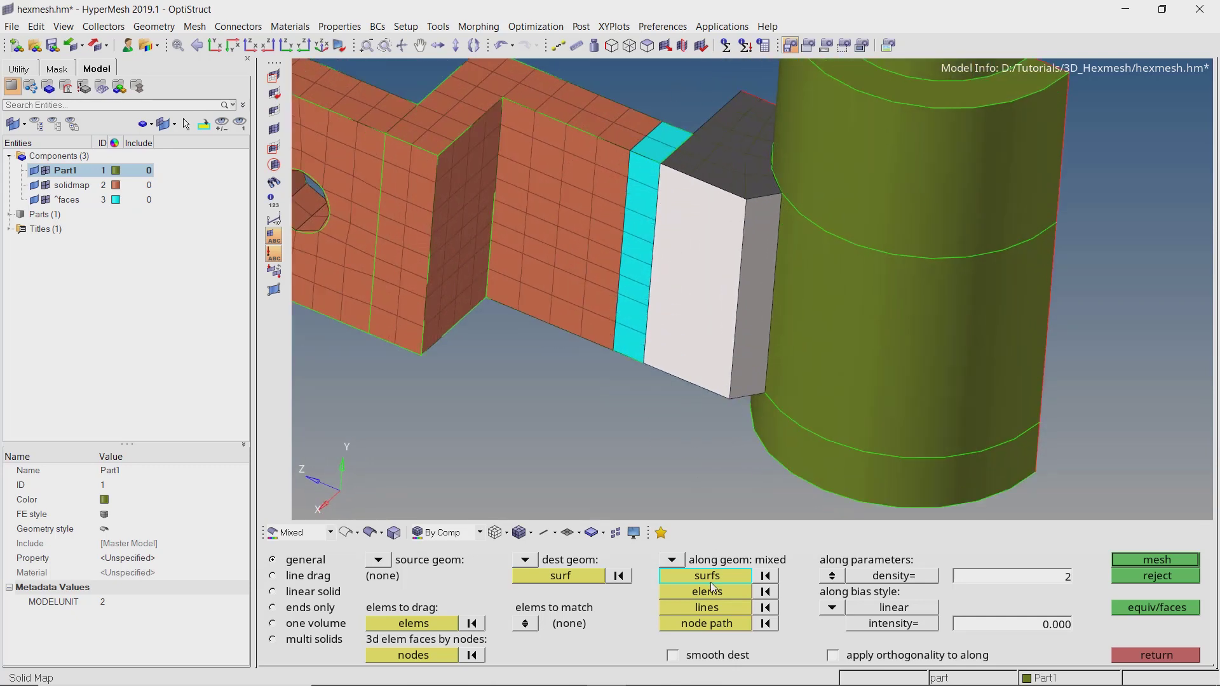
Step: Show the geometry as wireframe and choose the arm's end face elements as along elements, selecting them by face
click(349, 535)
click(706, 591)
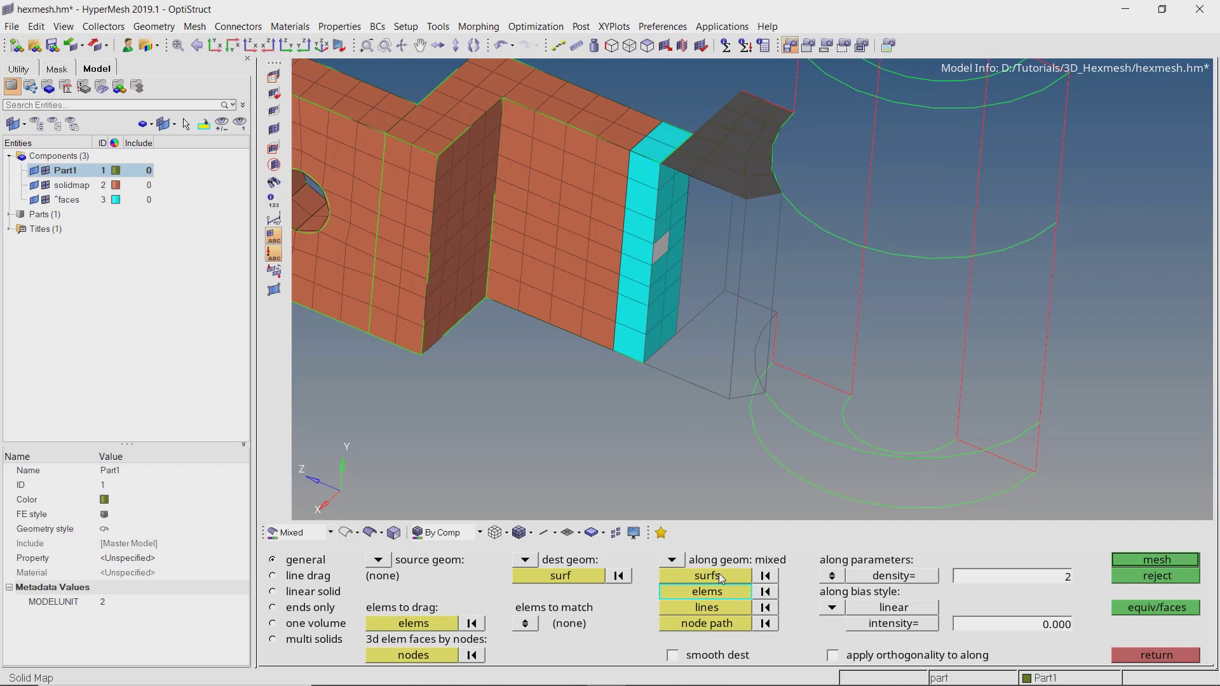
click(720, 591)
click(753, 623)
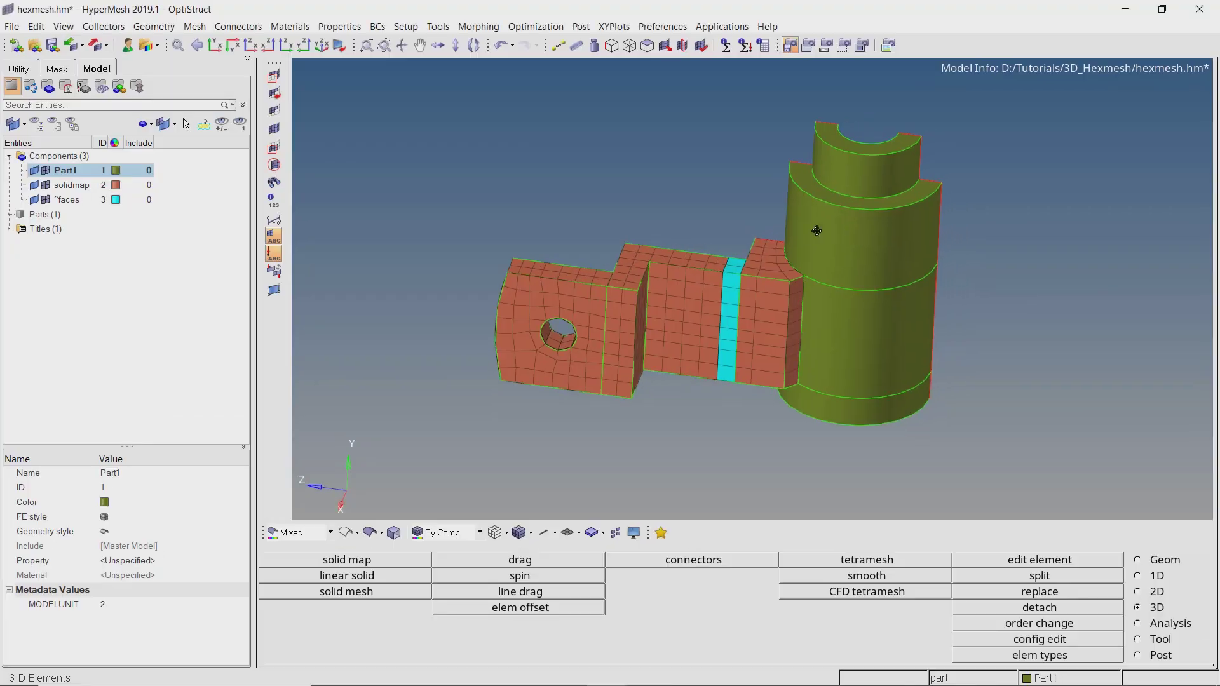
Step: Split the boss's outer wall, ledge and neck surfaces upward from the block's upper corner, using split surf-line
ctrl+drag(781, 270, 786, 265)
ctrl+scroll(787, 265, up, 3)
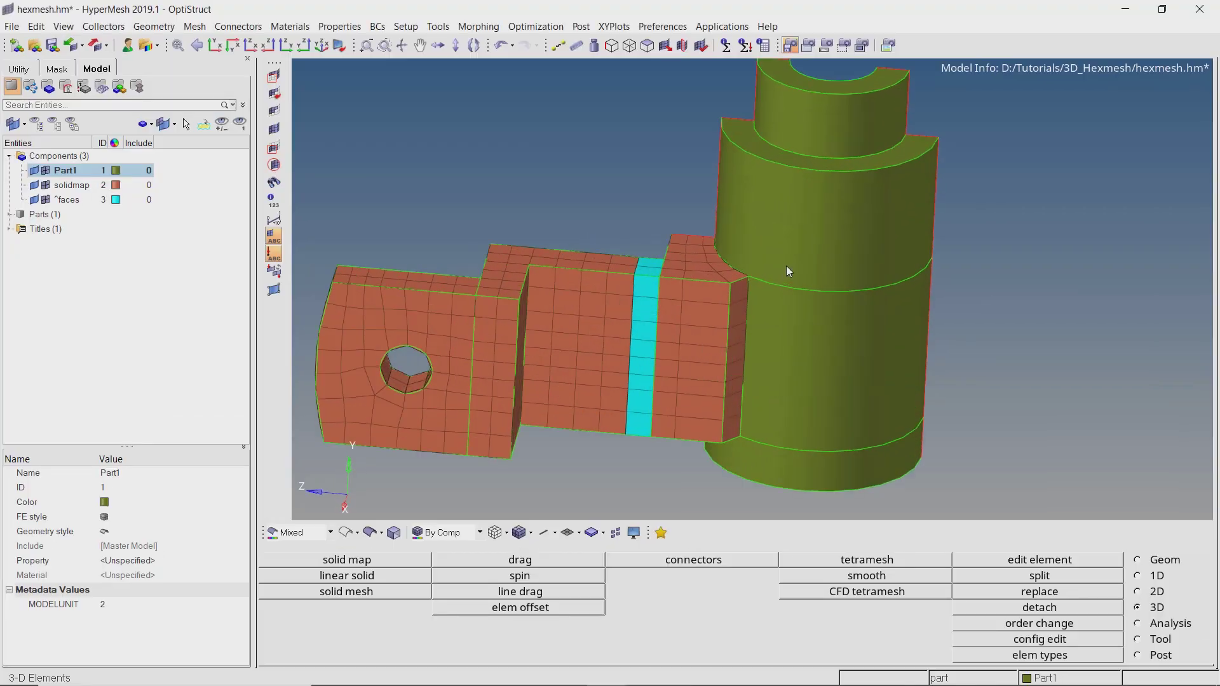
key(F11)
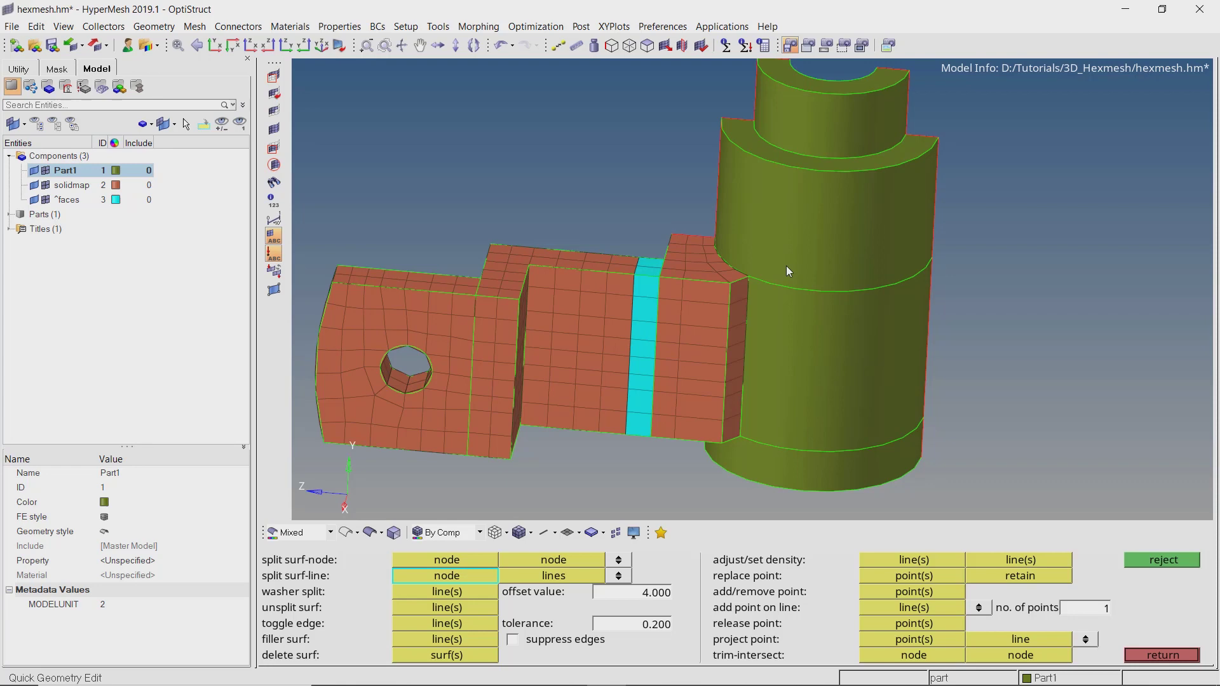
click(748, 276)
scroll(754, 246, up, 3)
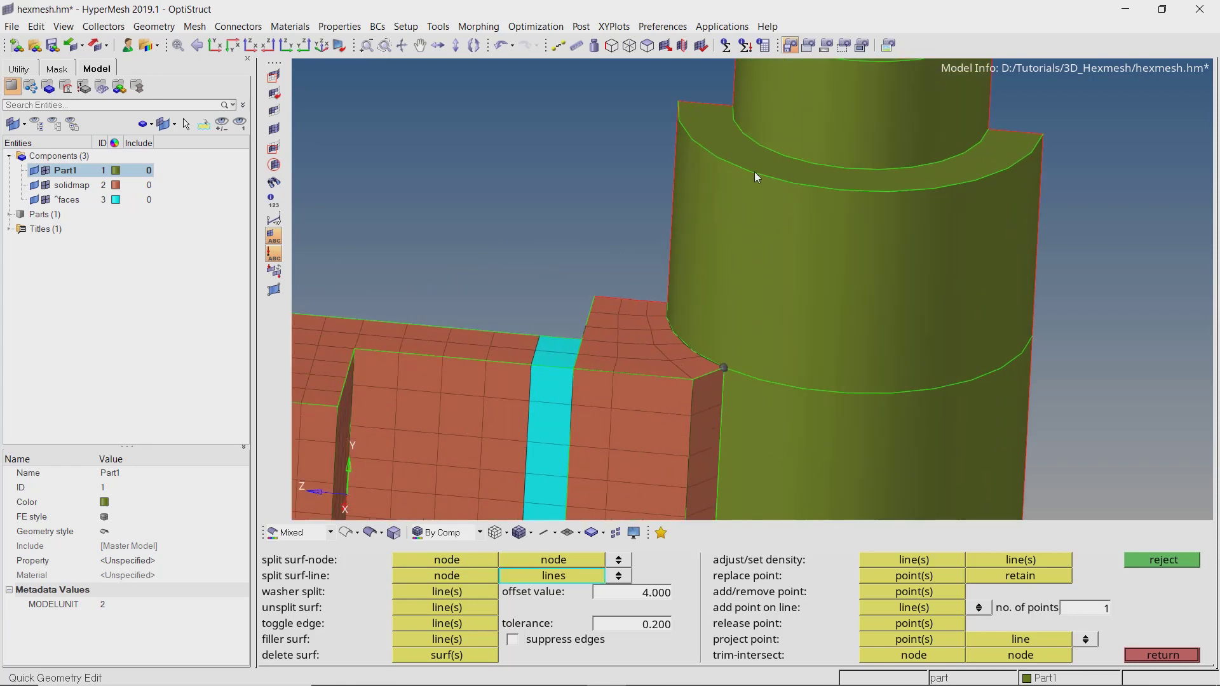
click(757, 175)
ctrl+scroll(756, 175, down, 4)
mouse_move(754, 173)
ctrl+mouse_down()
mouse_move(756, 185)
mouse_move(756, 164)
mouse_move(764, 173)
ctrl+mouse_up()
ctrl+scroll(757, 163, up, 4)
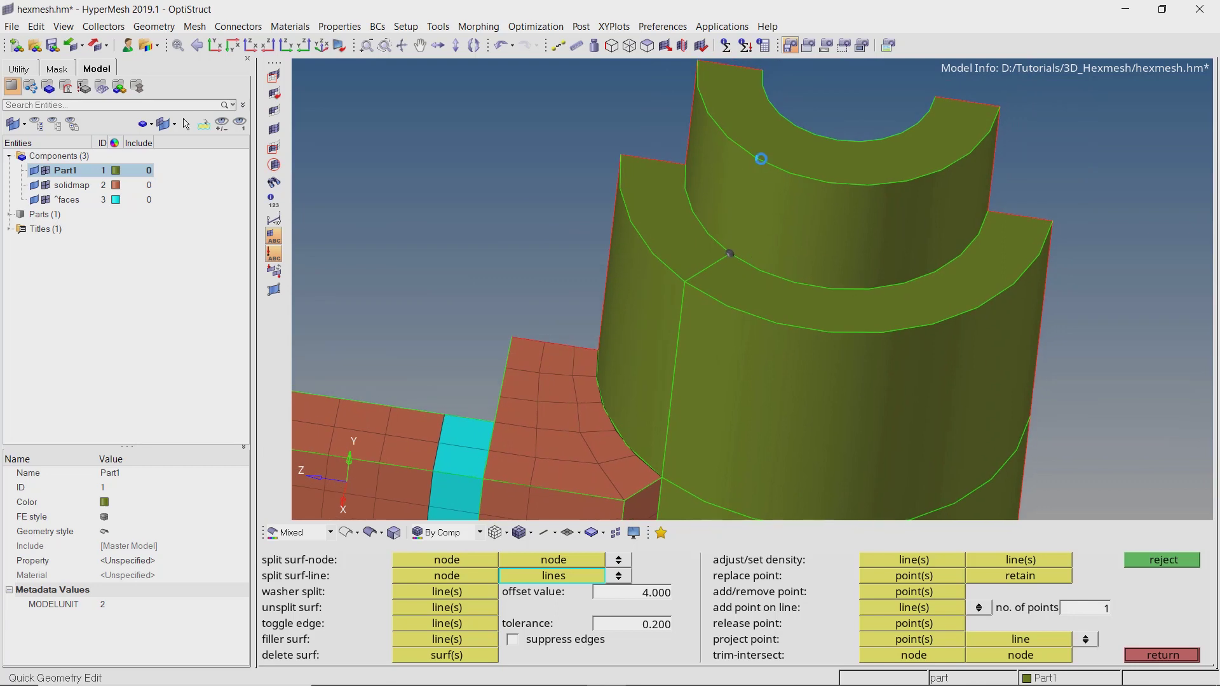
Step: Split the boss's bore lengthwise, then its lower end face and outer band up to the block's lower corner, using split surf-line
ctrl+drag(791, 132, 792, 317)
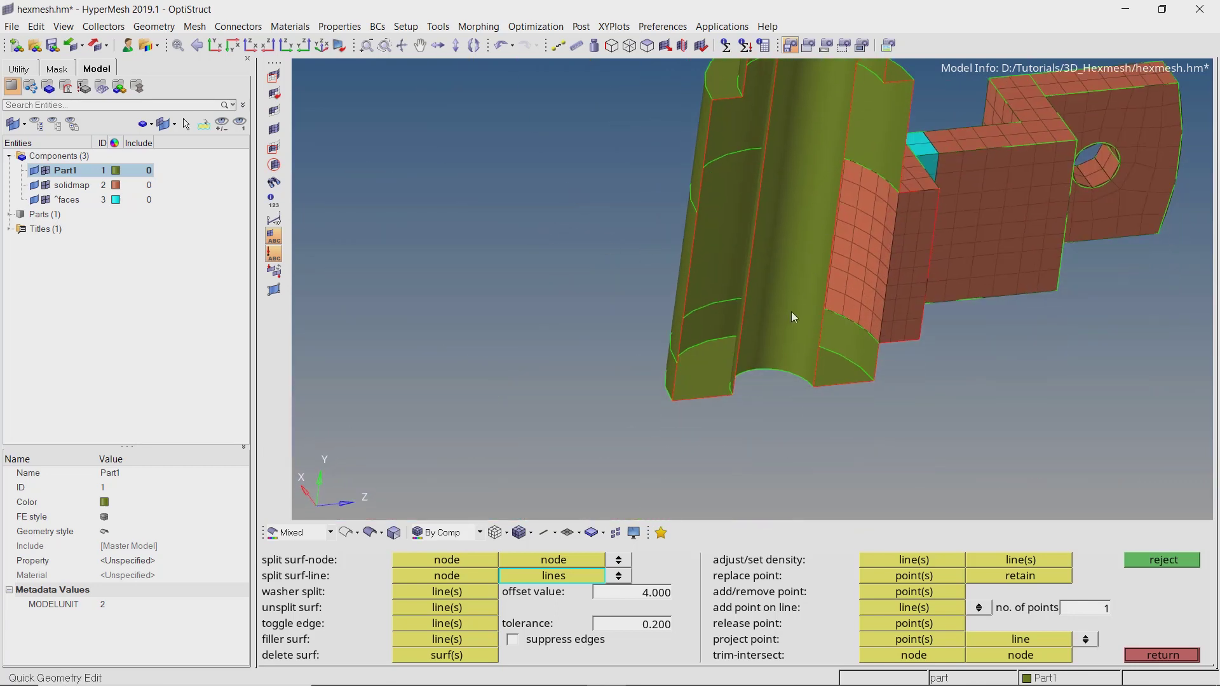
ctrl+drag(781, 368, 796, 271)
ctrl+scroll(800, 273, up, 4)
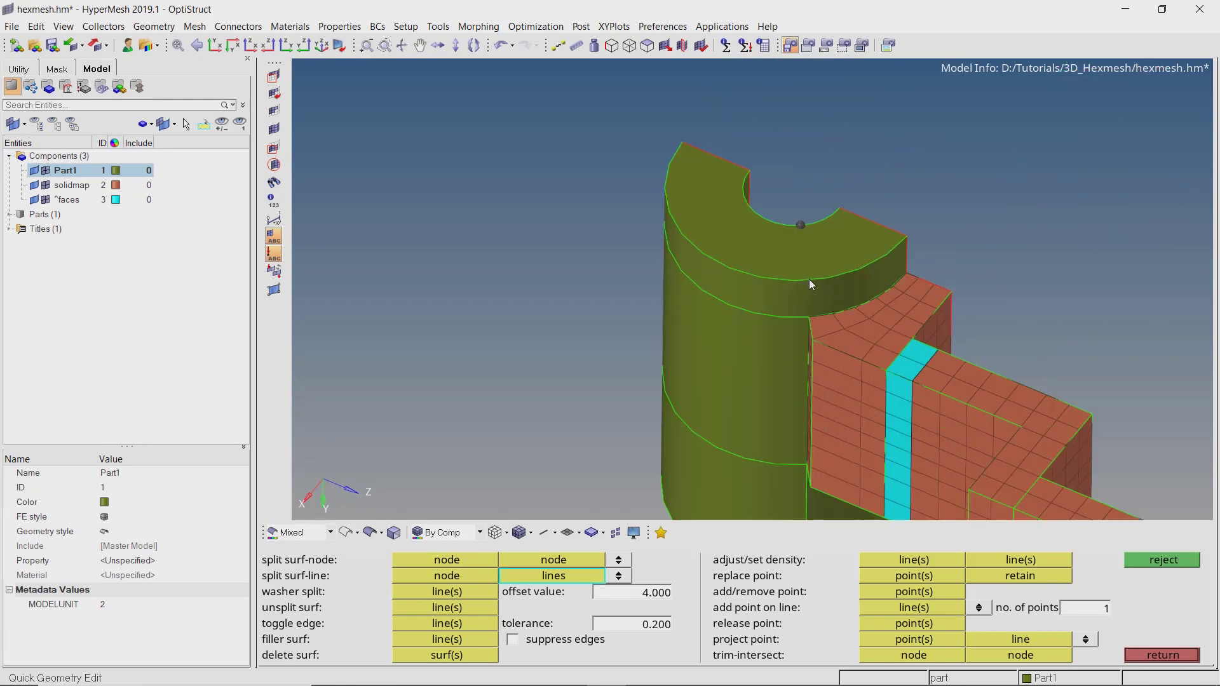
ctrl+scroll(803, 315, up, 5)
click(820, 321)
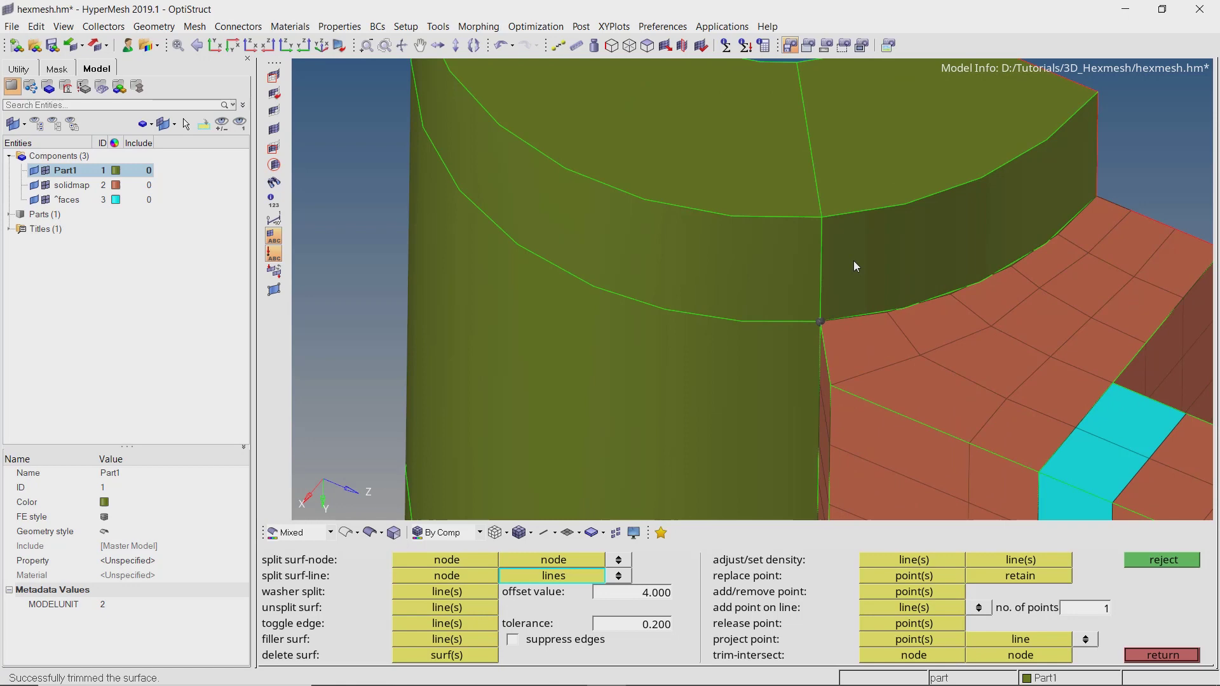
scroll(853, 260, down, 5)
ctrl+drag(855, 227, 824, 342)
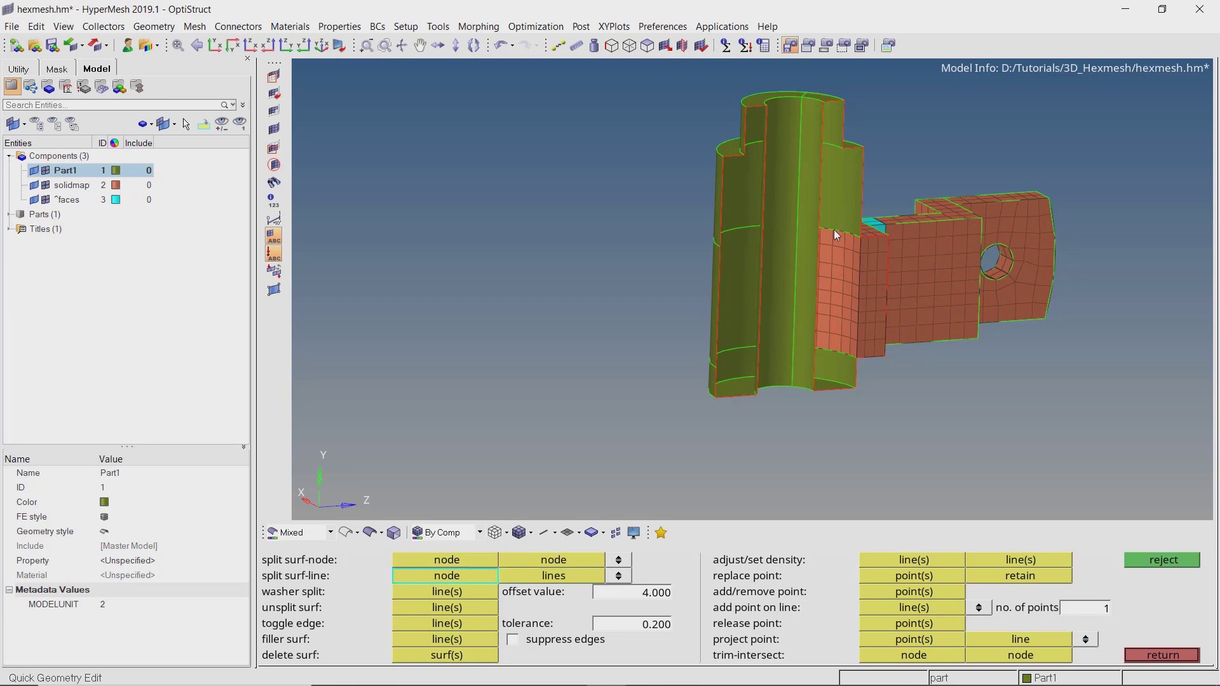
ctrl+drag(834, 230, 807, 249)
key(Escape)
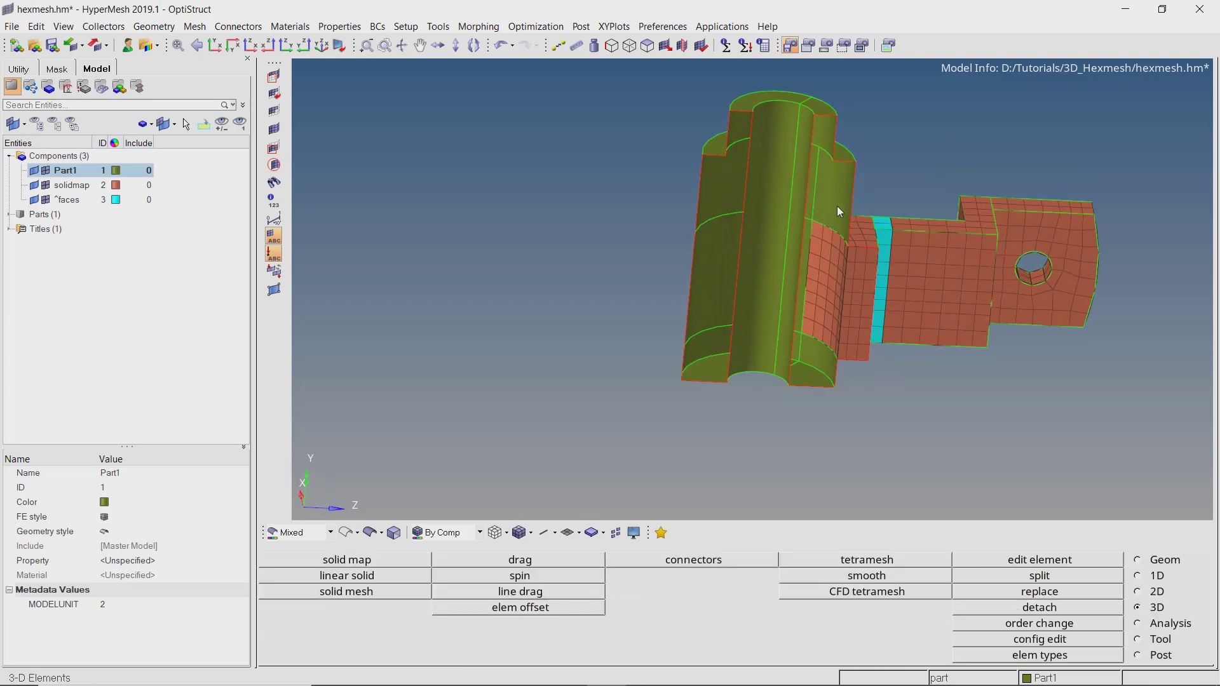
Step: Trim the arm-side part of the boss's lower end face with the neck's circular surface edge, normal to surface
mouse_move(825, 193)
ctrl+mouse_down()
mouse_move(835, 204)
mouse_move(769, 265)
mouse_move(810, 240)
ctrl+mouse_up()
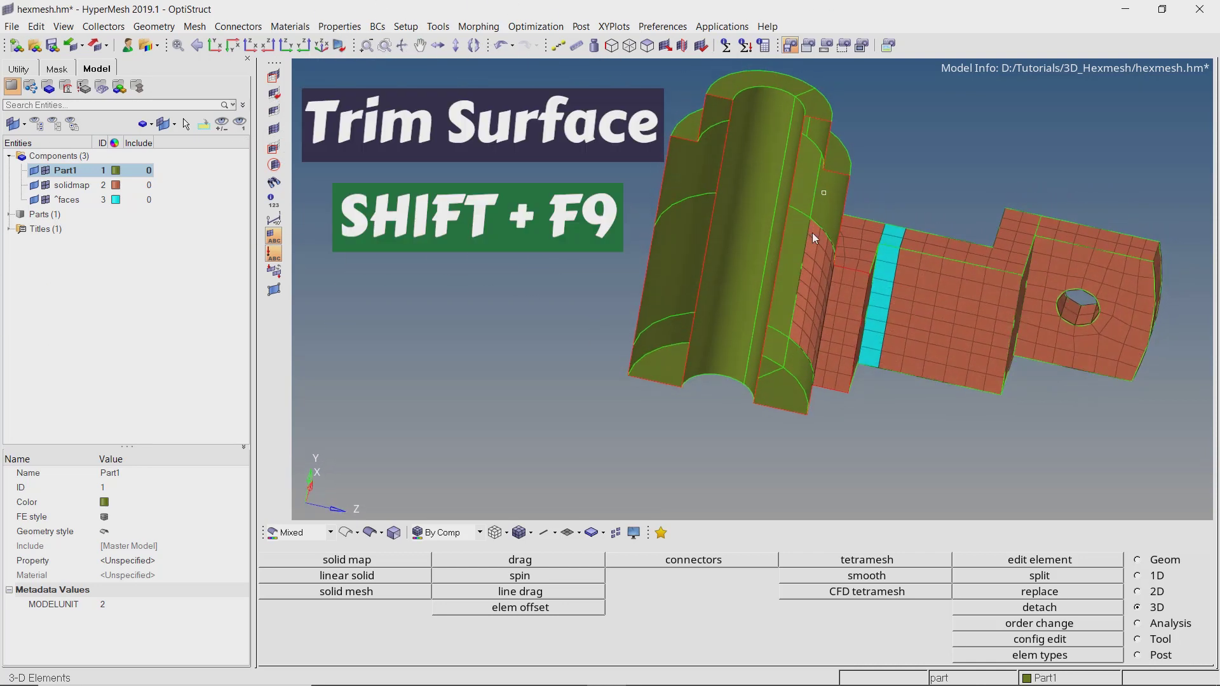
key(shift+F9)
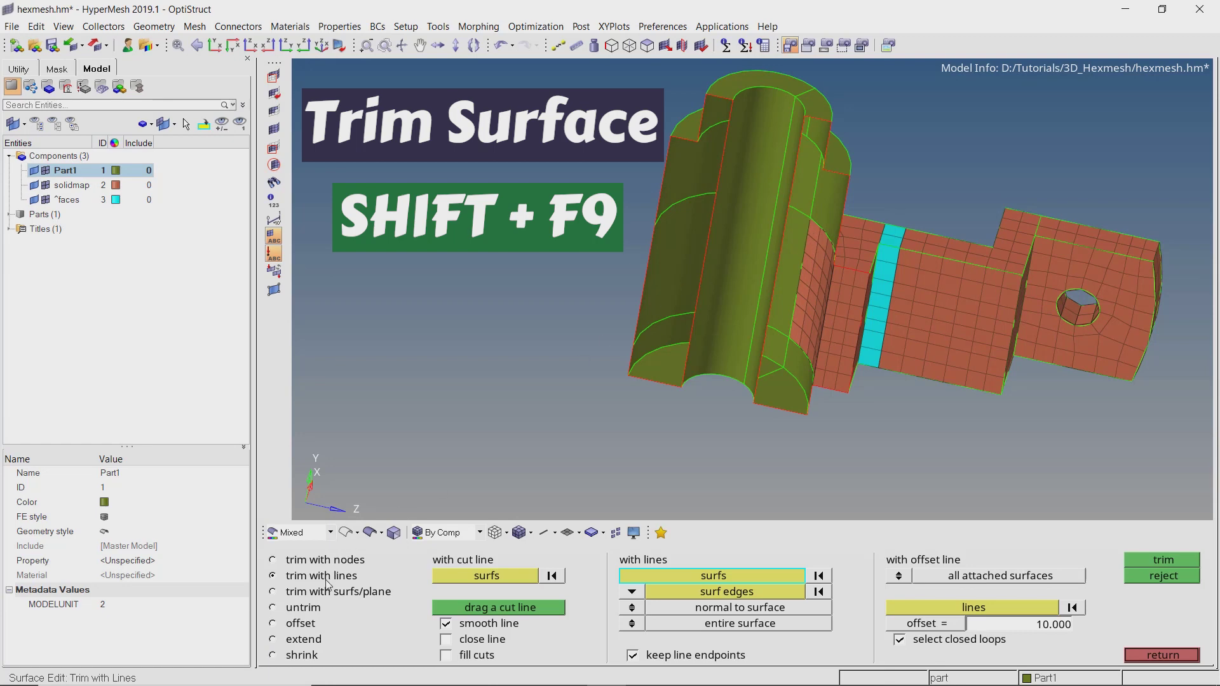
click(632, 592)
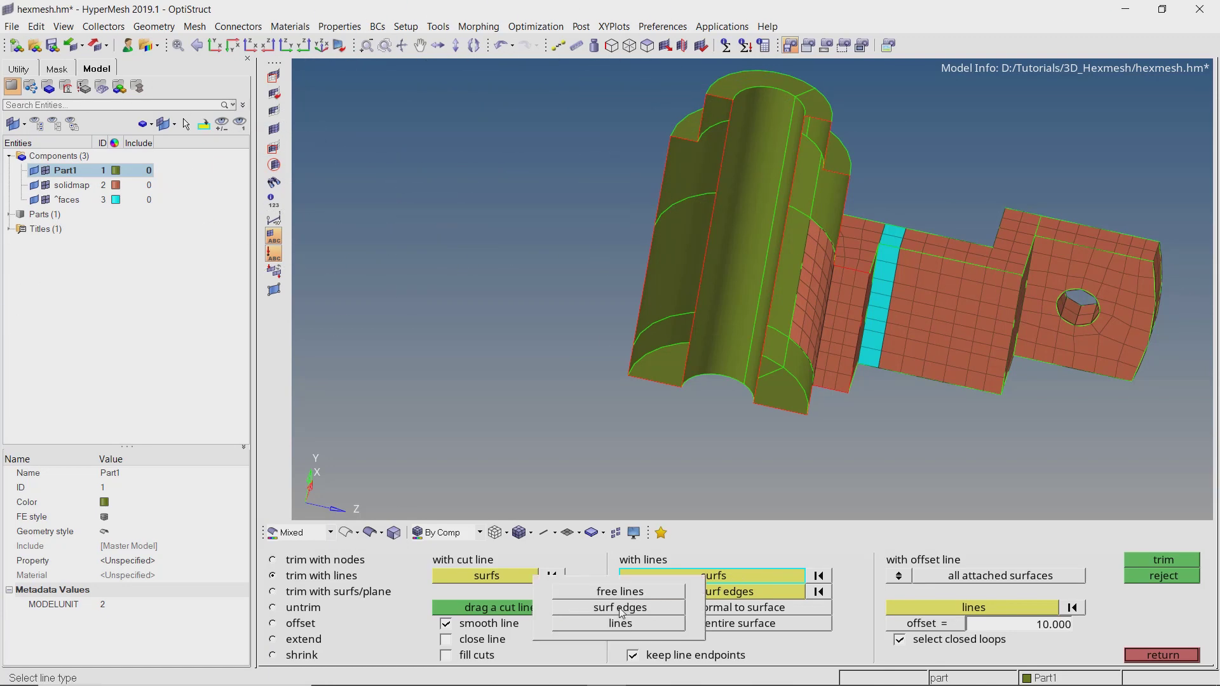
click(626, 606)
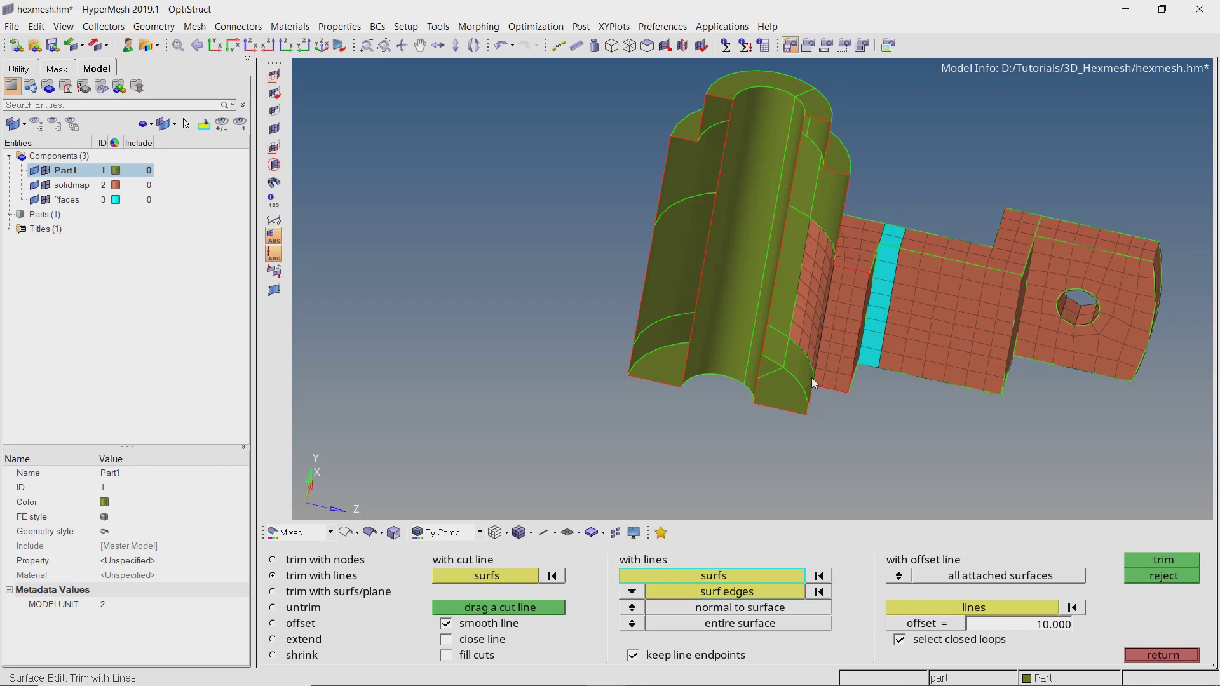
scroll(811, 377, up, 3)
click(707, 383)
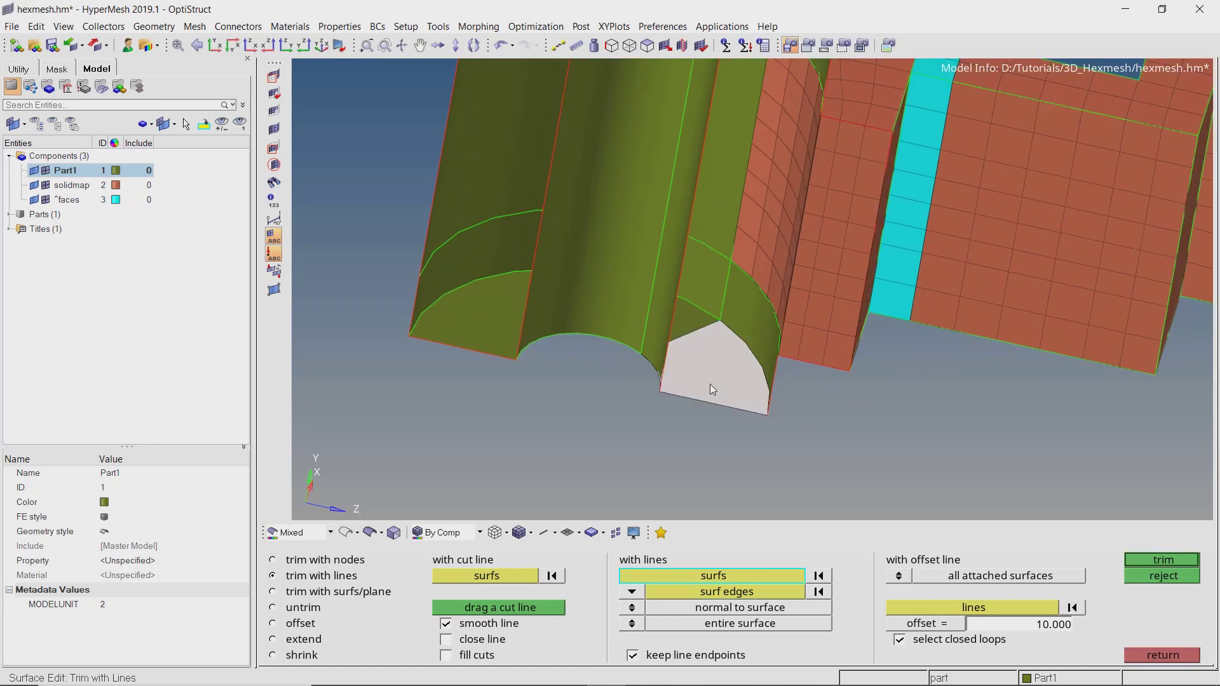
click(724, 594)
scroll(788, 235, down, 5)
ctrl+drag(788, 235, 789, 223)
scroll(784, 222, up, 5)
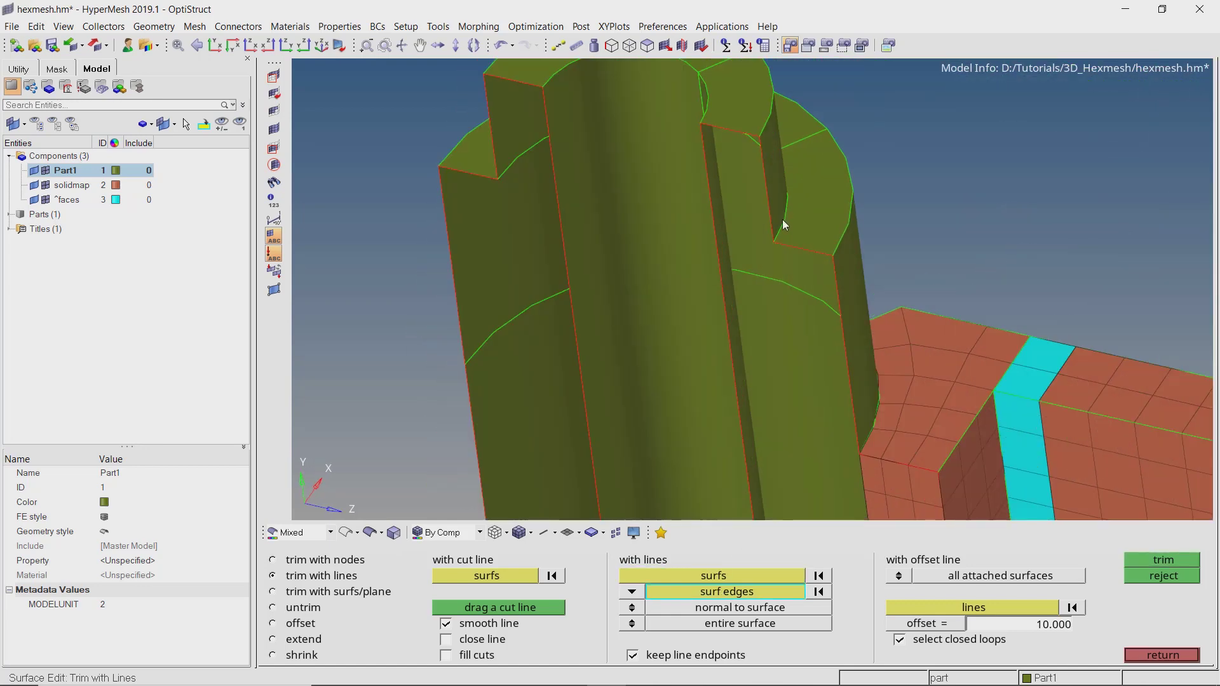
scroll(762, 299, down, 3)
scroll(741, 315, up, 2)
middle_click(763, 352)
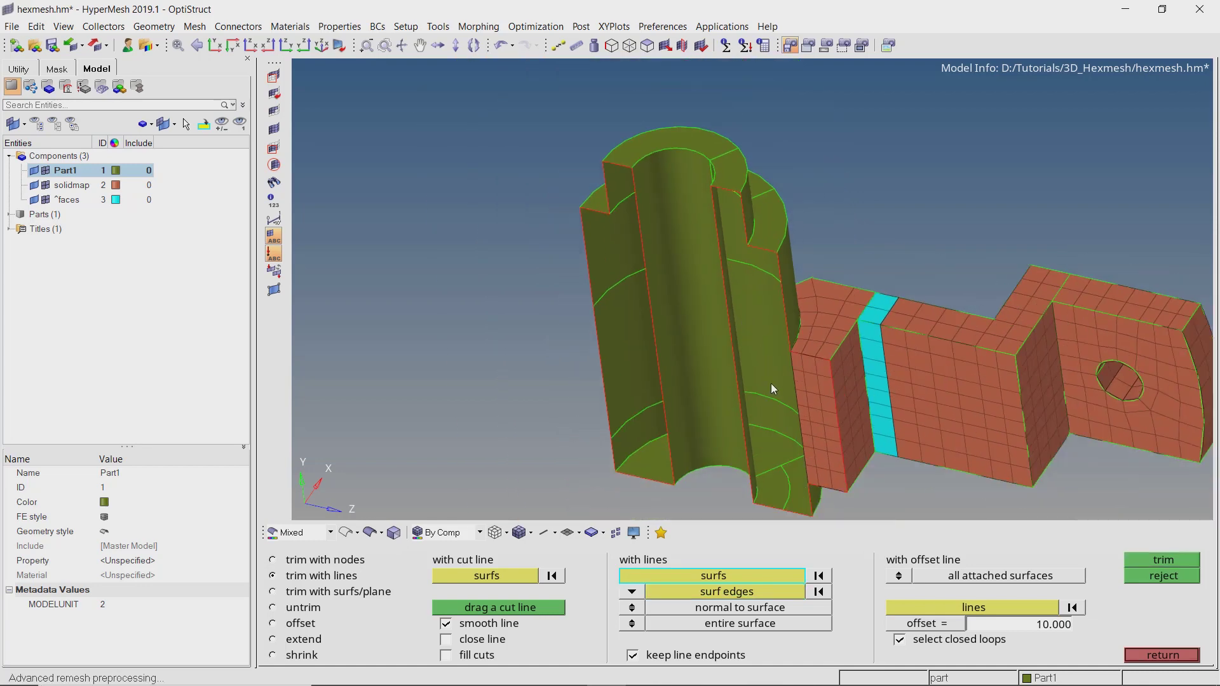
Step: Trim the bore's arm-side strip with the outer wall's surface edges at the block's upper and lower corners, normal to surface
key(Escape)
mouse_move(770, 387)
ctrl+mouse_down()
mouse_move(807, 353)
mouse_move(768, 334)
mouse_move(819, 336)
ctrl+mouse_up()
key(shift+F9)
ctrl+scroll(815, 303, up, 4)
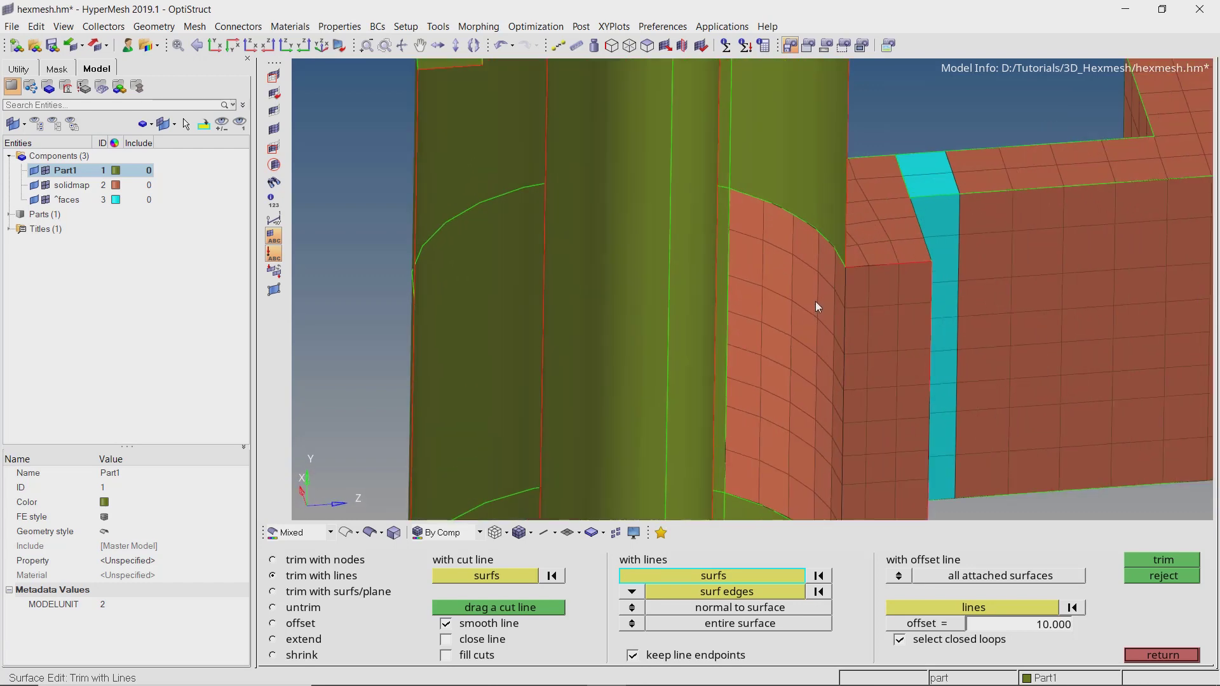
click(695, 269)
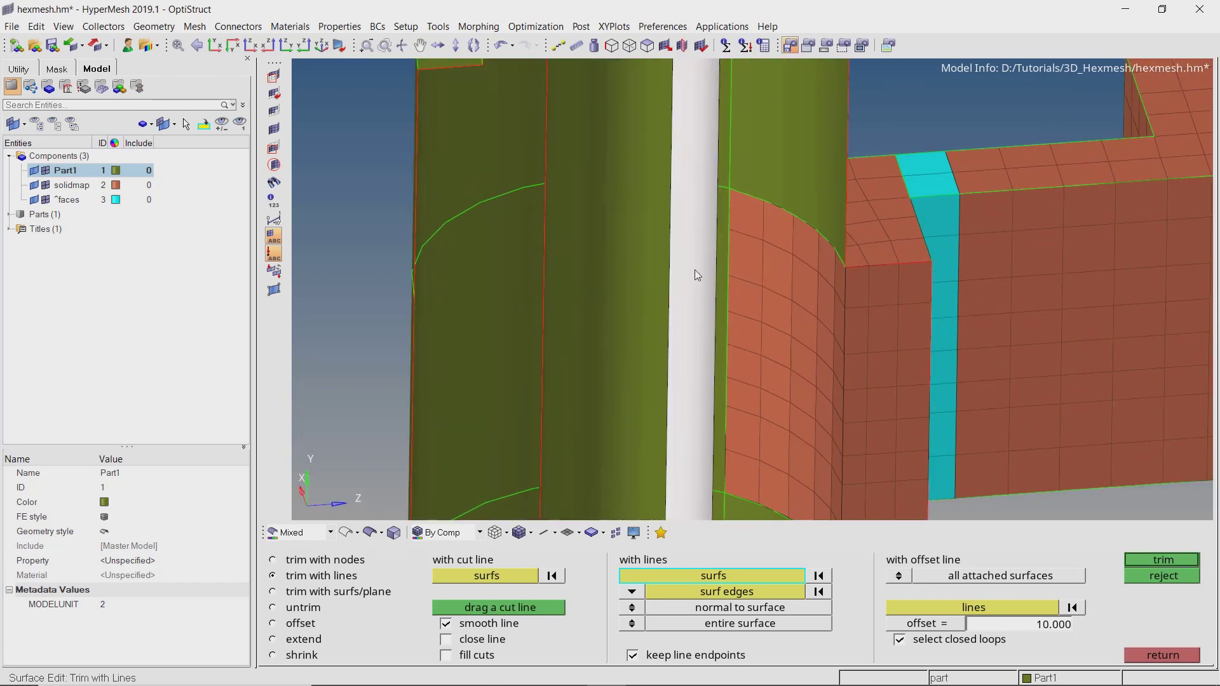
click(775, 598)
ctrl+drag(821, 230, 734, 340)
middle_click(739, 379)
ctrl+scroll(733, 340, down, 4)
mouse_move(741, 296)
ctrl+mouse_down()
mouse_move(757, 310)
mouse_move(718, 298)
ctrl+mouse_up()
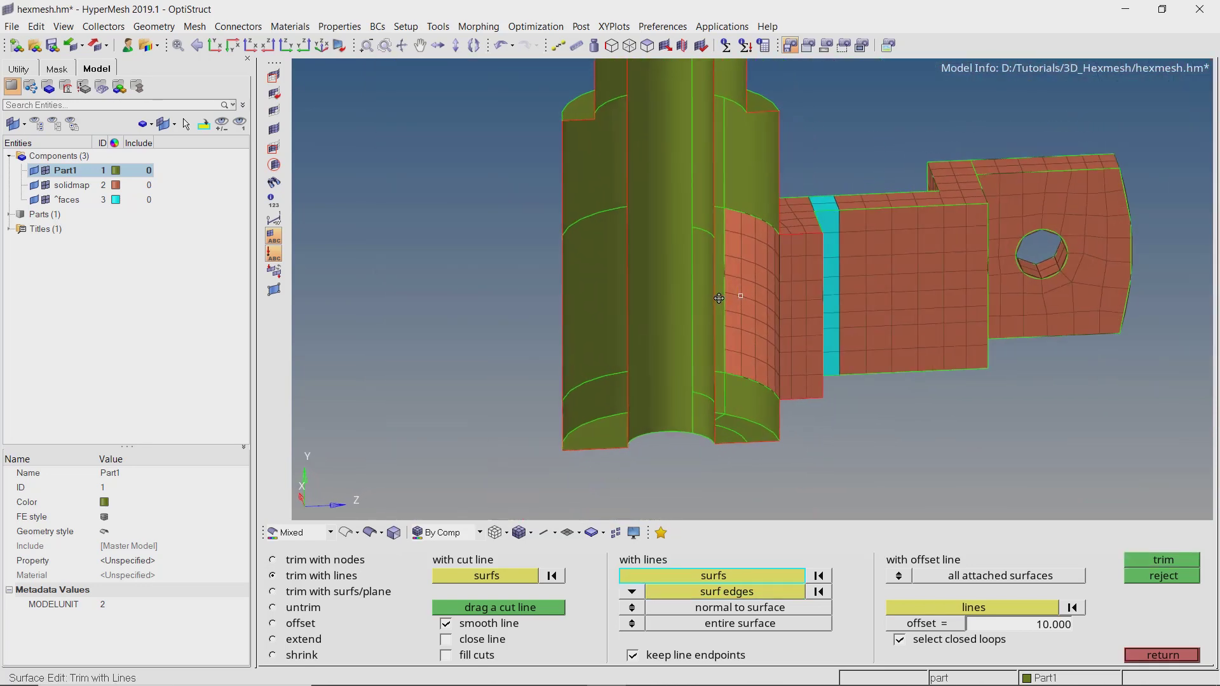
key(Escape)
Step: Create a ruled surface between the bore edge and the outer wall edge at the block's upper corner
click(1167, 562)
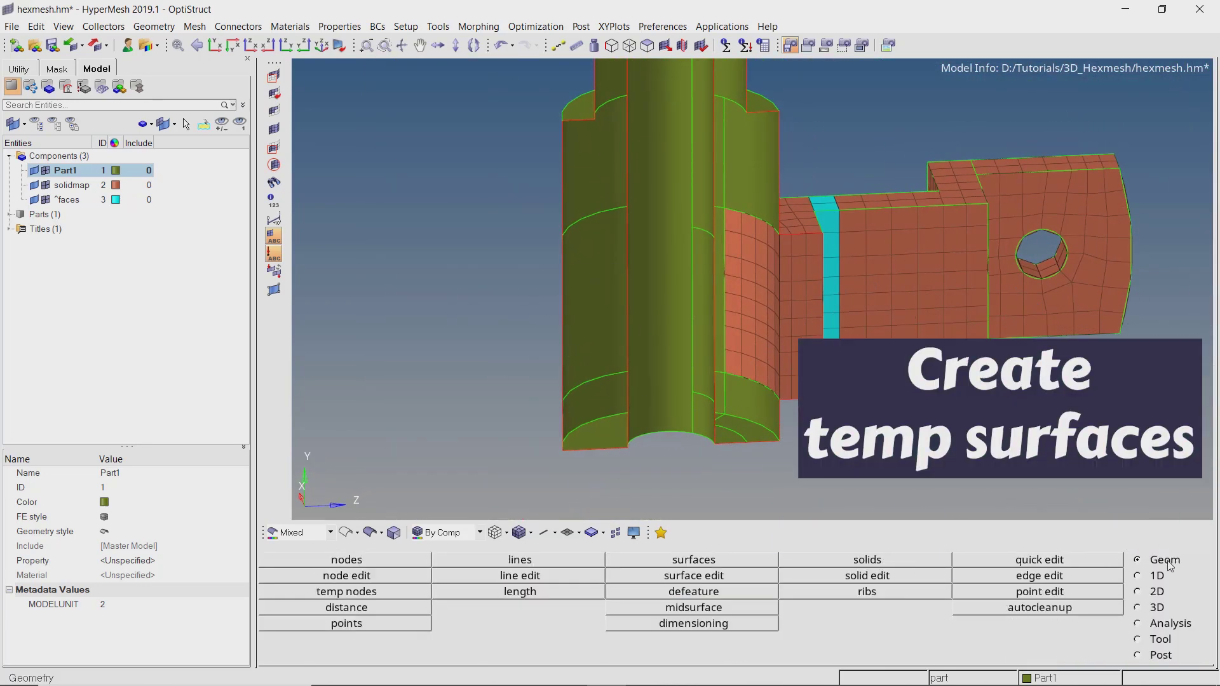
click(744, 565)
scroll(723, 242, up, 2)
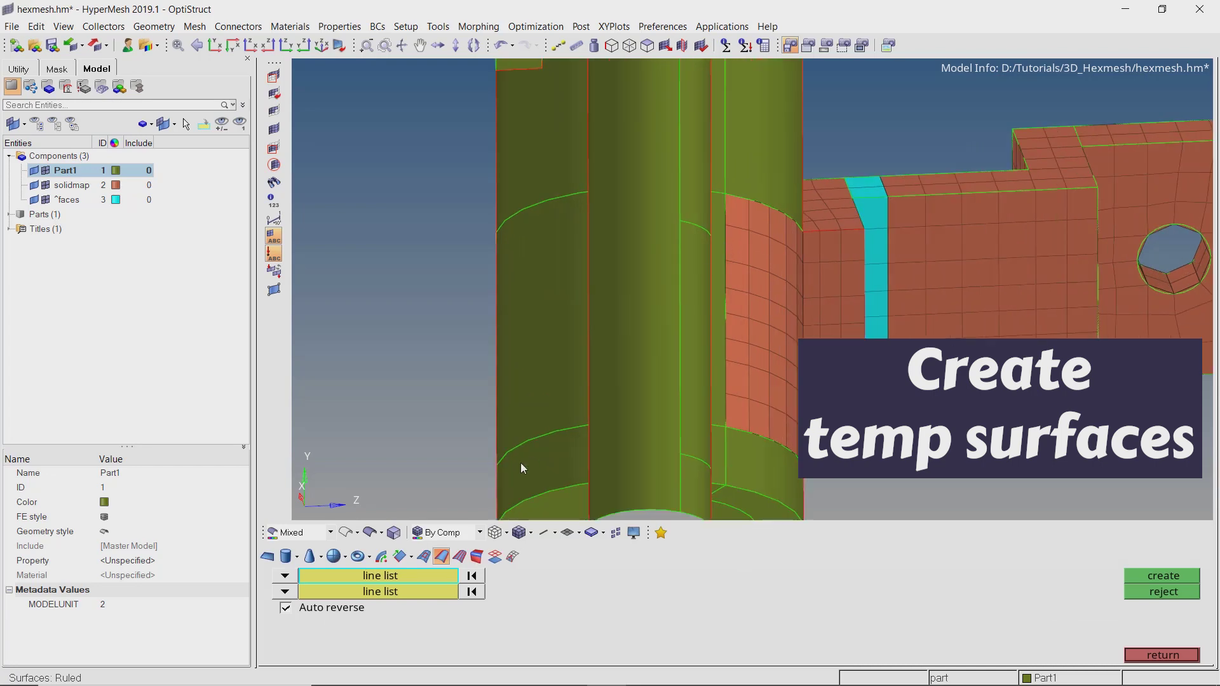
scroll(683, 234, up, 3)
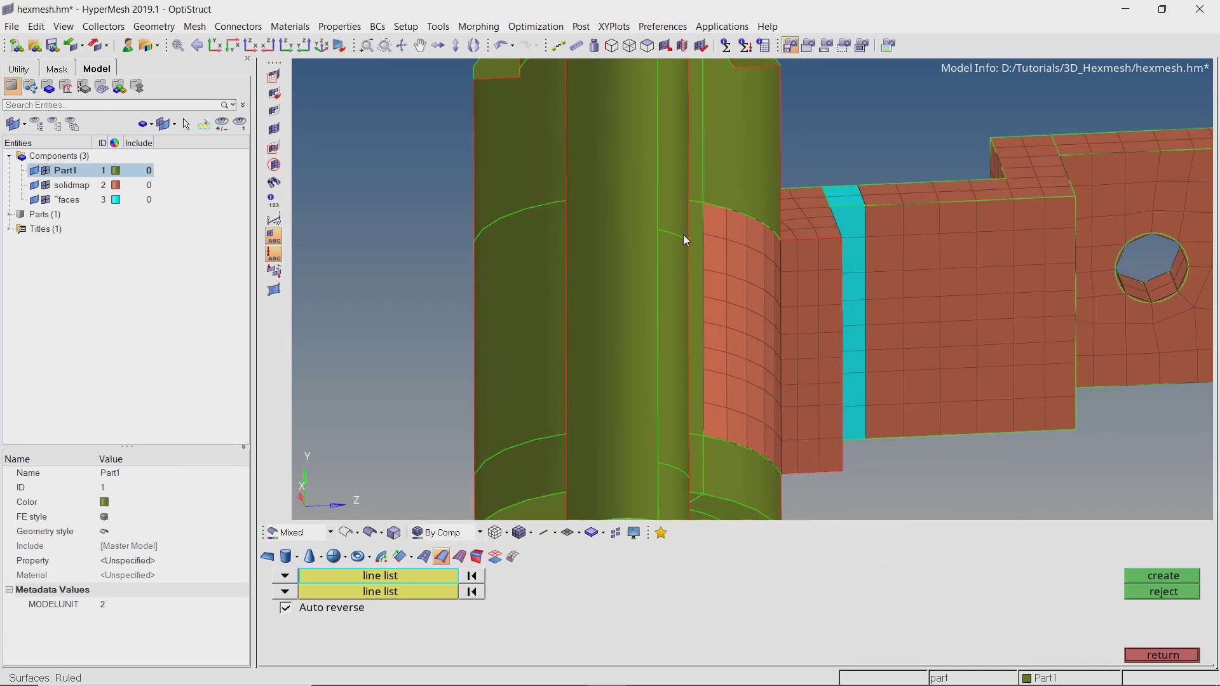
click(774, 213)
click(776, 208)
middle_click(752, 274)
scroll(750, 334, down, 4)
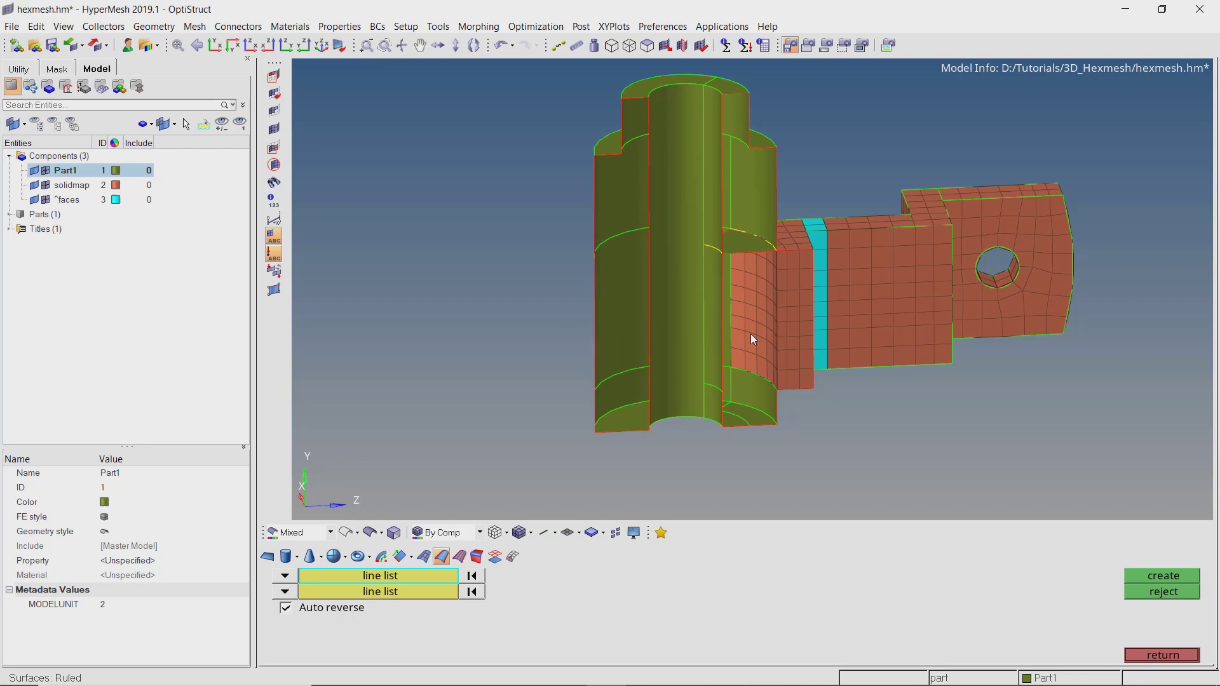
Step: Create a ruled surface between the bore edge and the outer wall edge at the block's lower corner
mouse_move(750, 334)
ctrl+mouse_down()
mouse_move(707, 341)
mouse_move(745, 333)
ctrl+mouse_up()
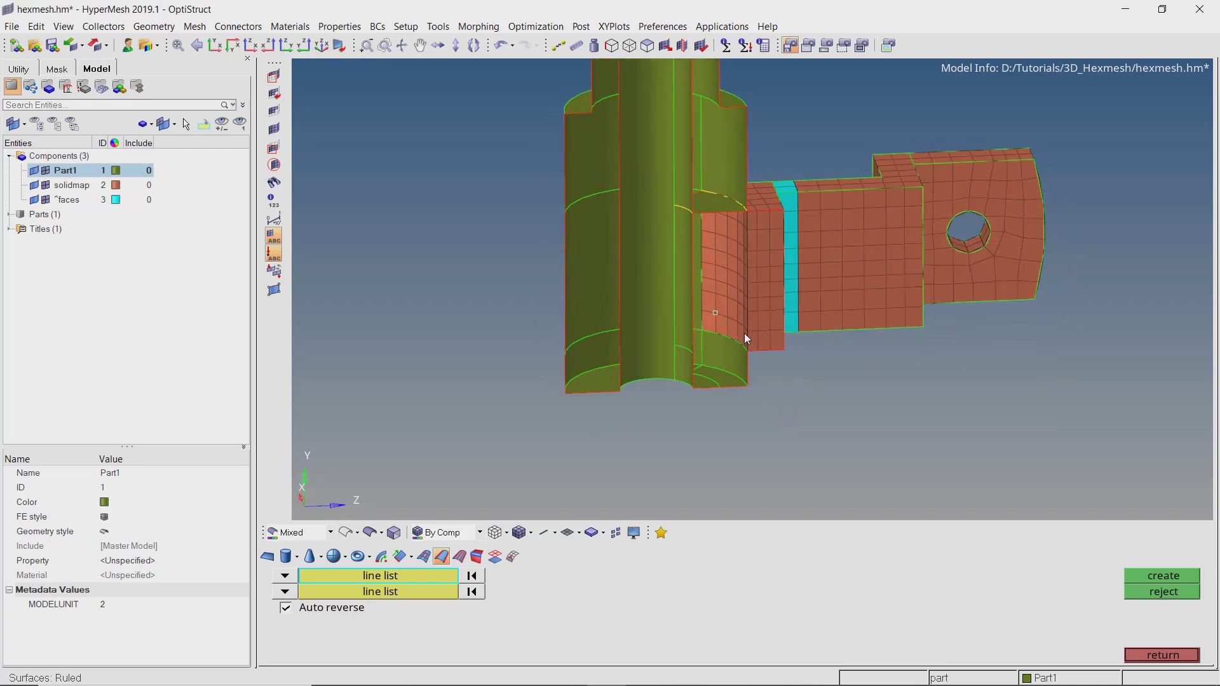
scroll(745, 333, up, 5)
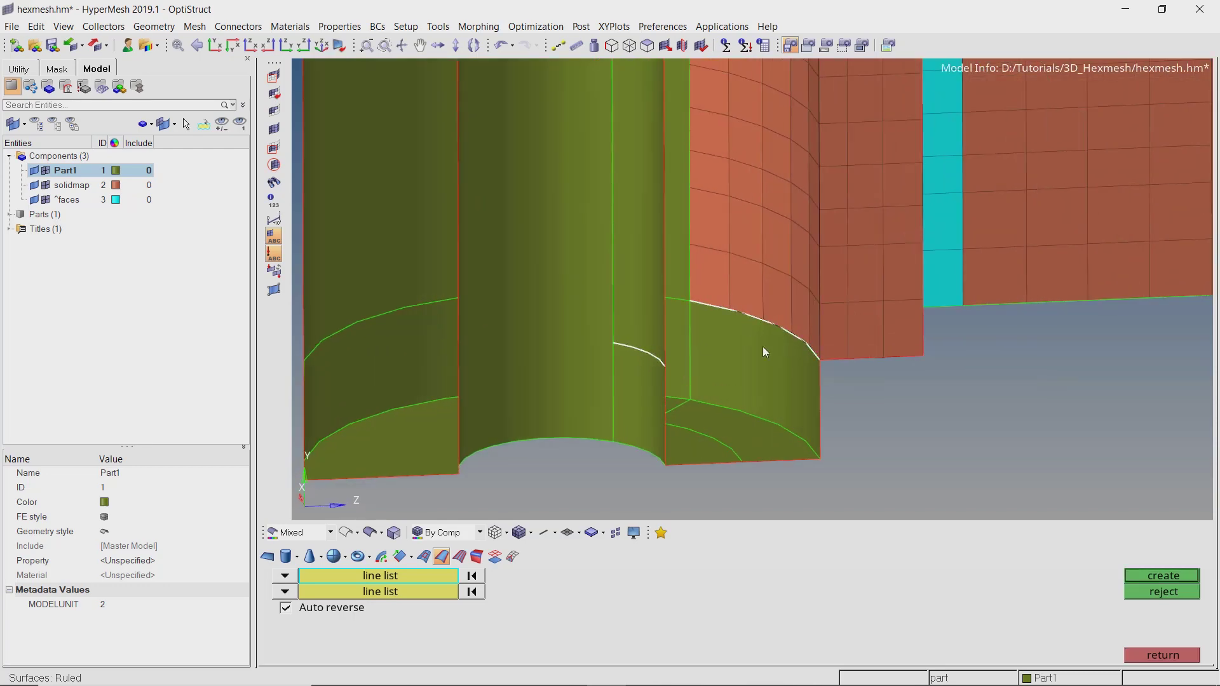
middle_click(762, 346)
click(473, 576)
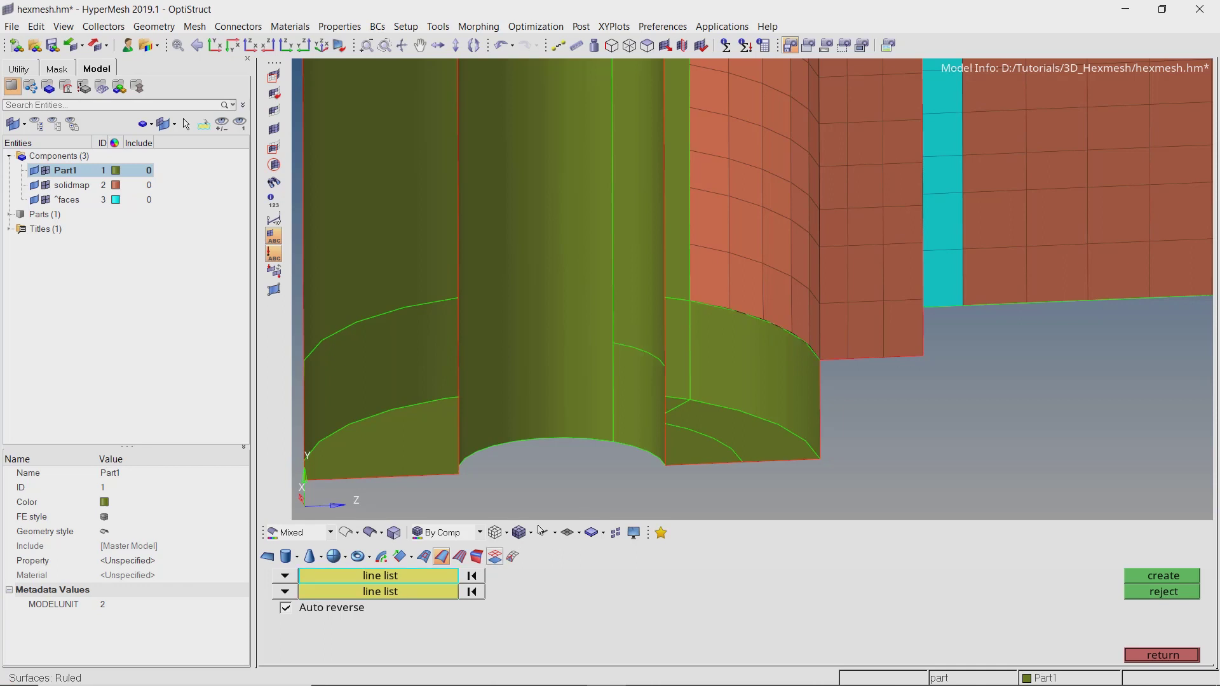
middle_click(690, 344)
click(749, 320)
middle_click(748, 320)
ctrl+right_drag(742, 291, 723, 308)
scroll(741, 355, down, 3)
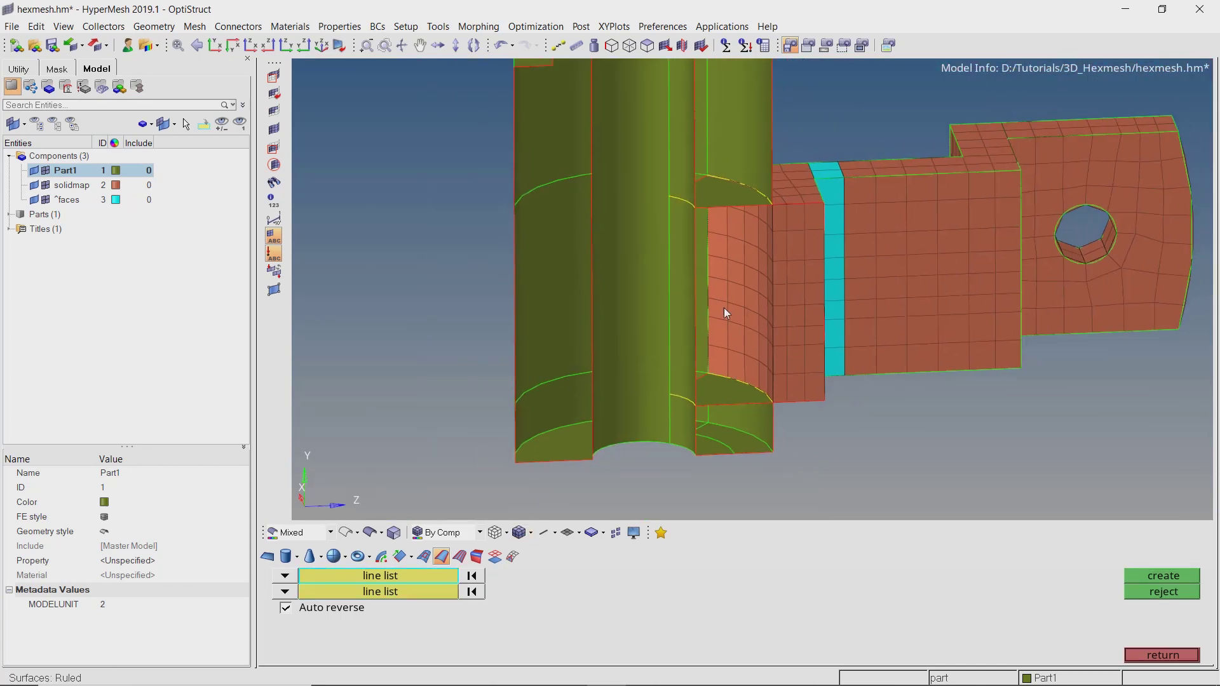
key(Escape)
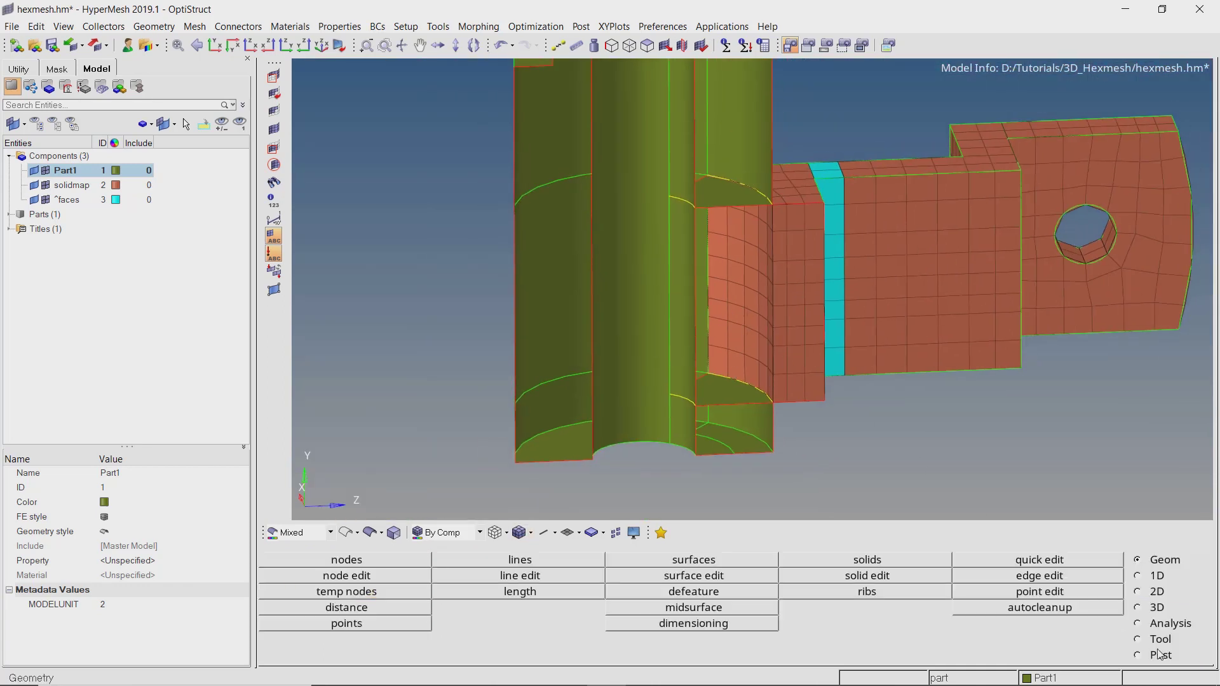
Step: Find the faces of the connecting block's solid elements that border the boss's curved outer wall
click(1138, 639)
click(867, 592)
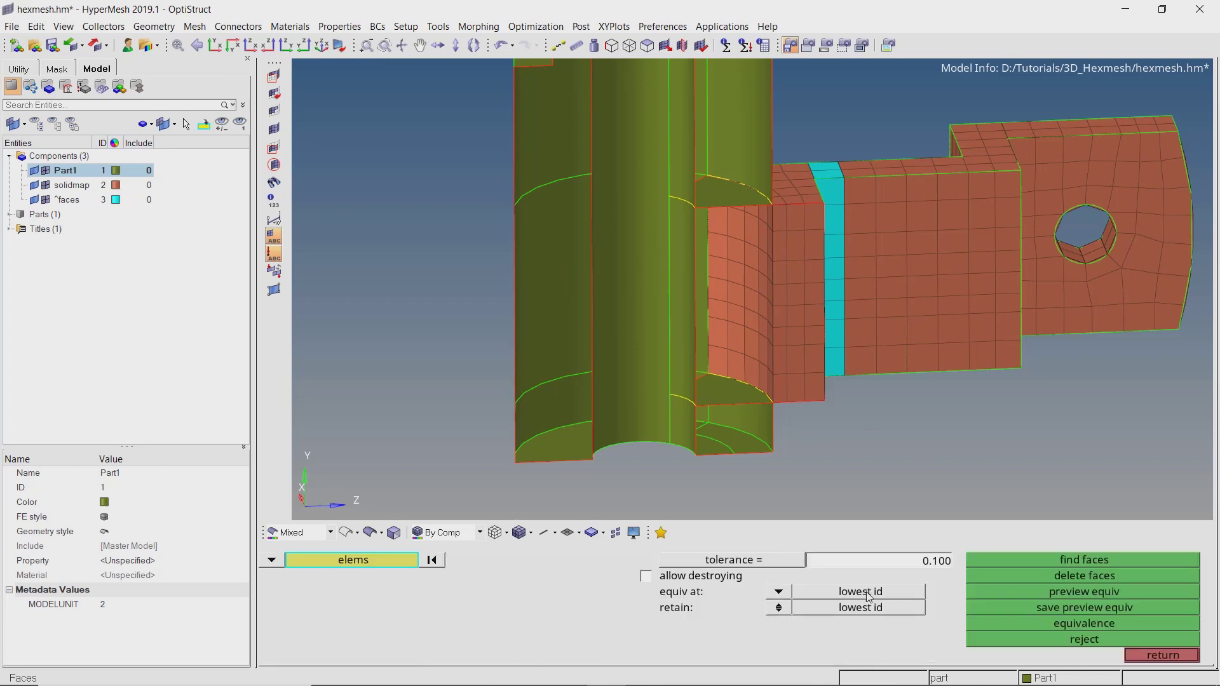
ctrl+drag(726, 315, 756, 355)
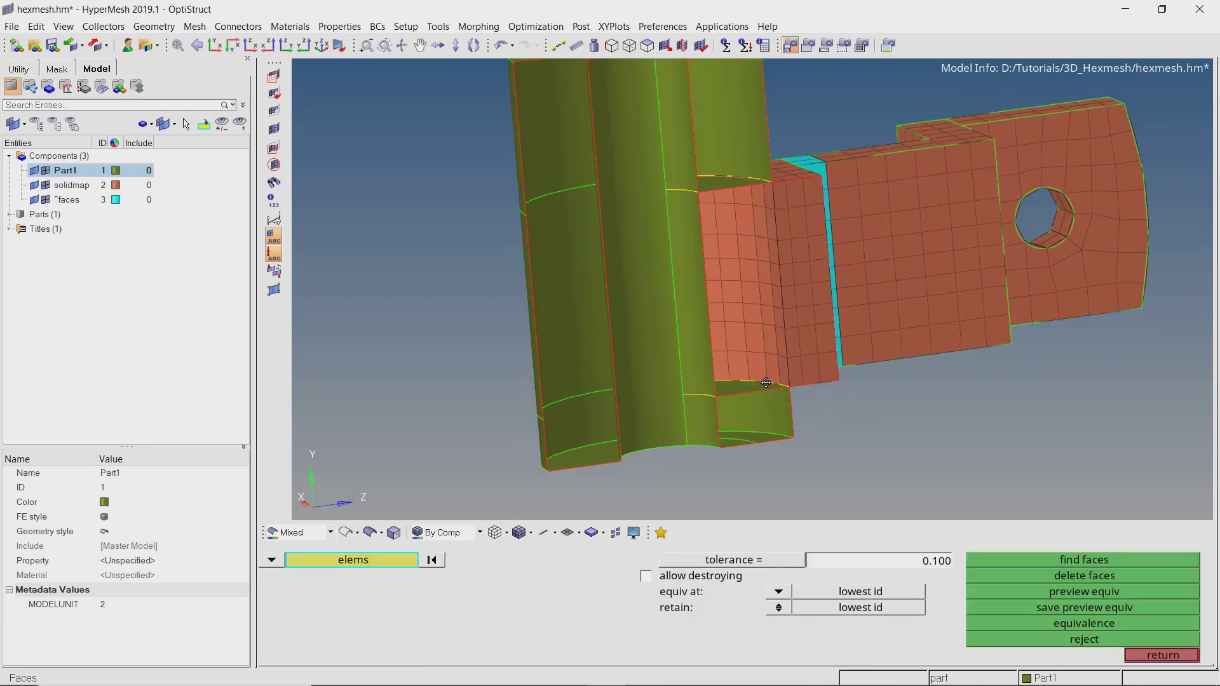
ctrl+scroll(753, 359, up, 5)
drag(677, 349, 848, 357)
drag(660, 267, 837, 289)
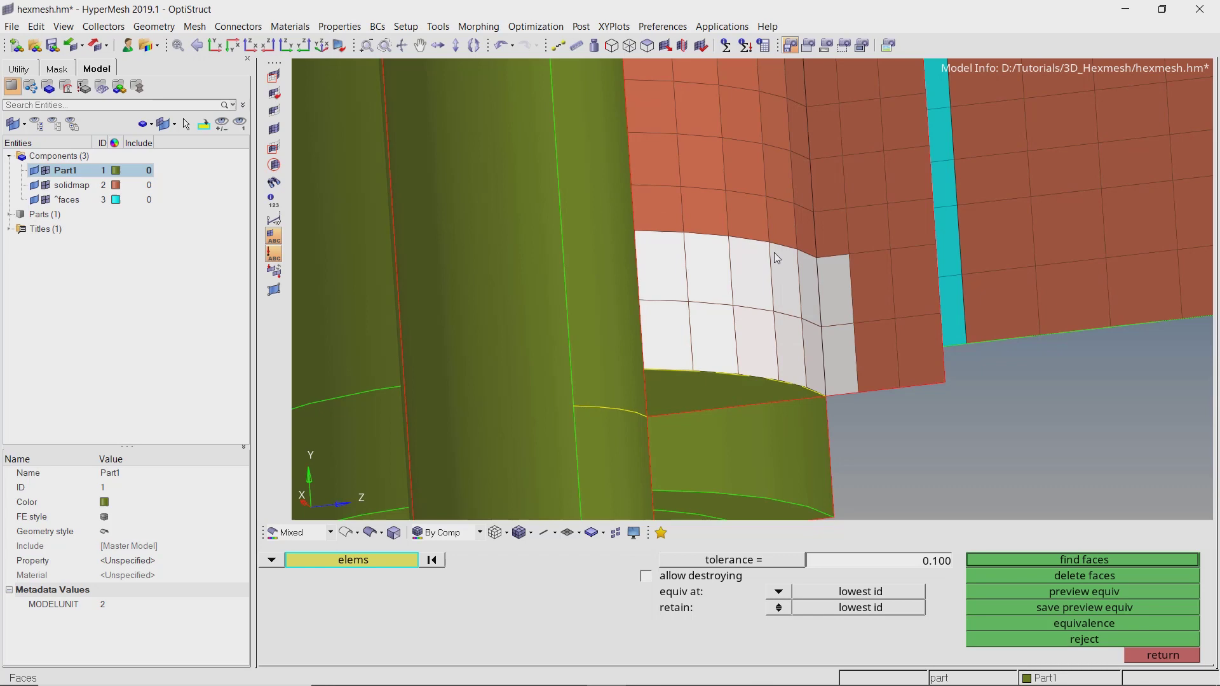
ctrl+right_drag(772, 251, 767, 312)
drag(651, 270, 826, 295)
drag(648, 222, 699, 230)
ctrl+drag(794, 237, 707, 261)
mouse_move(658, 223)
mouse_down()
mouse_move(800, 233)
mouse_move(802, 269)
mouse_move(762, 206)
mouse_up()
ctrl+scroll(801, 268, down, 3)
ctrl+scroll(761, 203, up, 4)
ctrl+scroll(761, 203, up, 1)
mouse_move(667, 181)
mouse_down()
mouse_move(883, 190)
mouse_move(707, 204)
mouse_move(880, 209)
mouse_move(1043, 477)
mouse_up()
click(1103, 560)
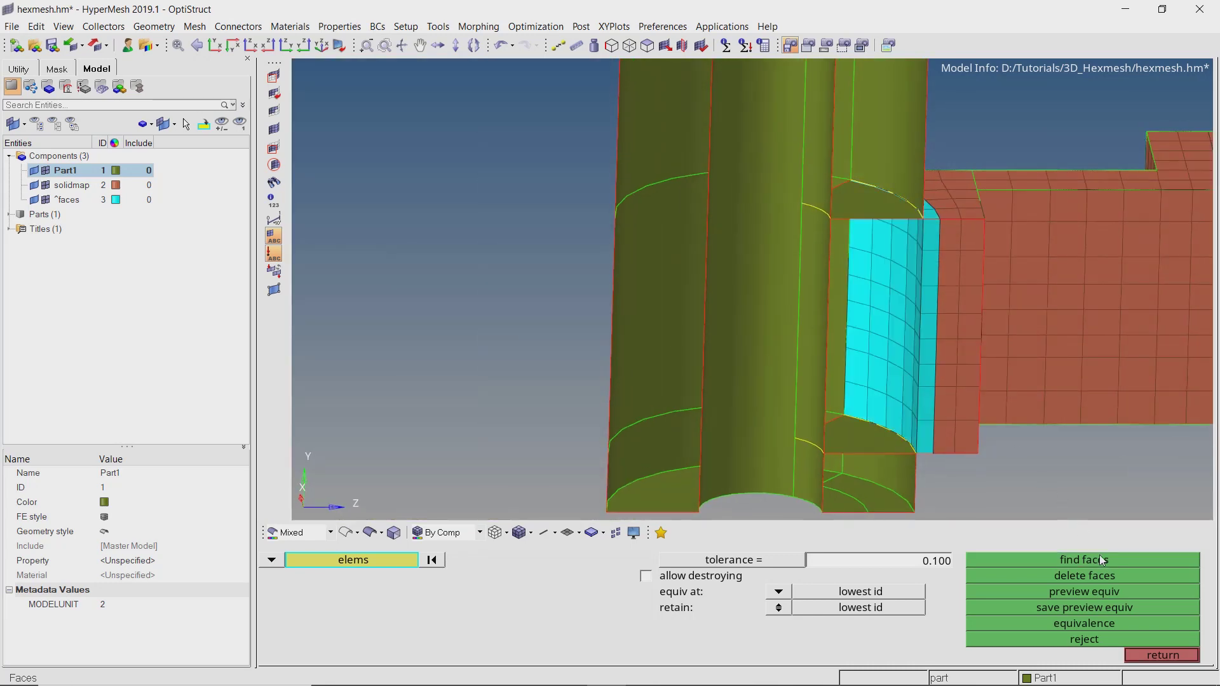
ctrl+right_drag(870, 322, 743, 254)
ctrl+drag(743, 254, 770, 245)
key(Escape)
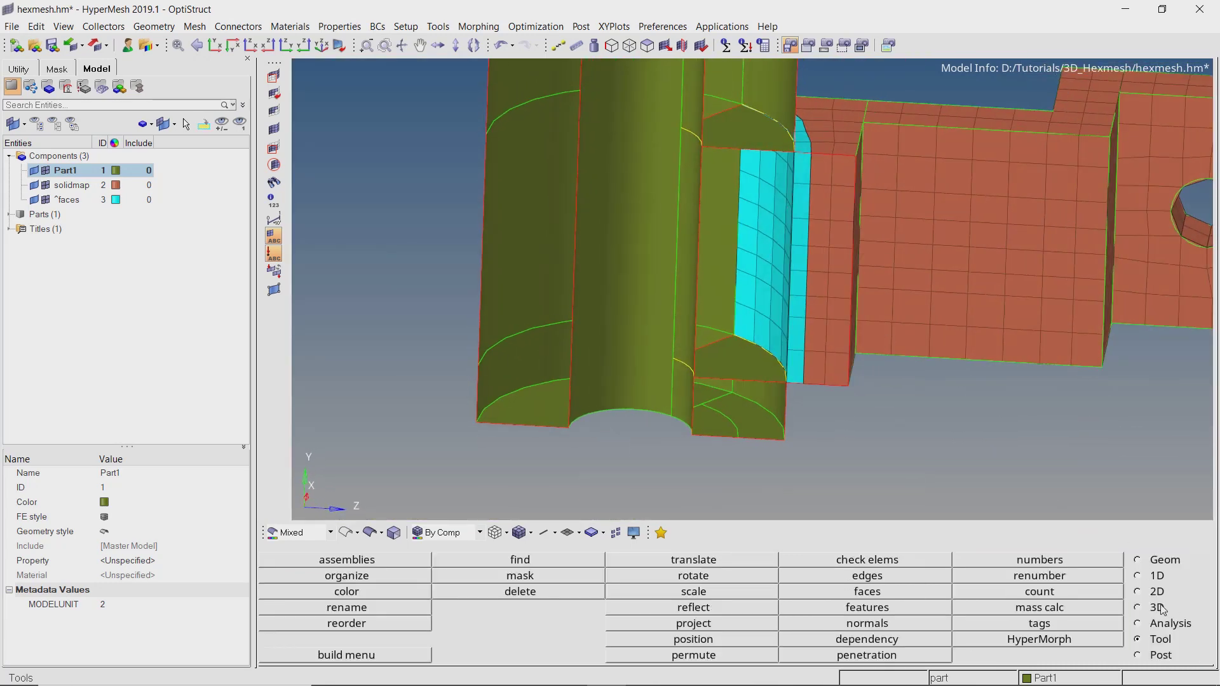
Step: In a general solid map, select the curved block-side faces as elements to drag and the trimmed bore strip as destination surface
click(1157, 607)
click(381, 561)
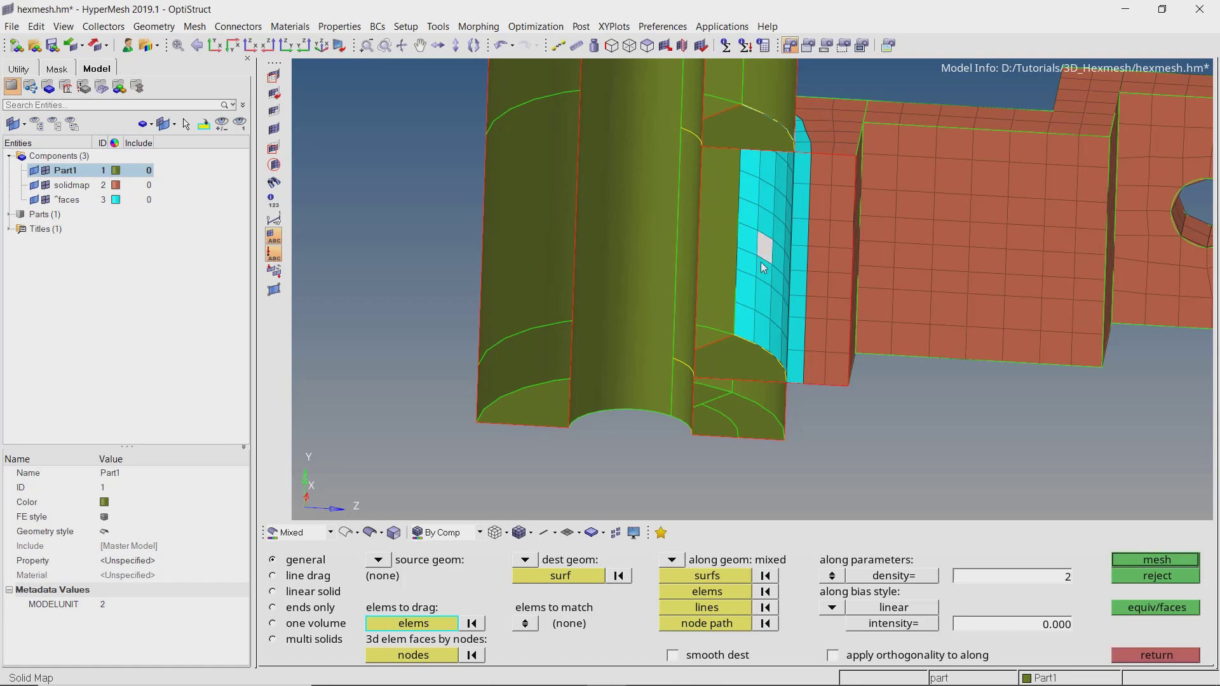
click(412, 623)
click(771, 626)
click(575, 575)
scroll(710, 244, up, 3)
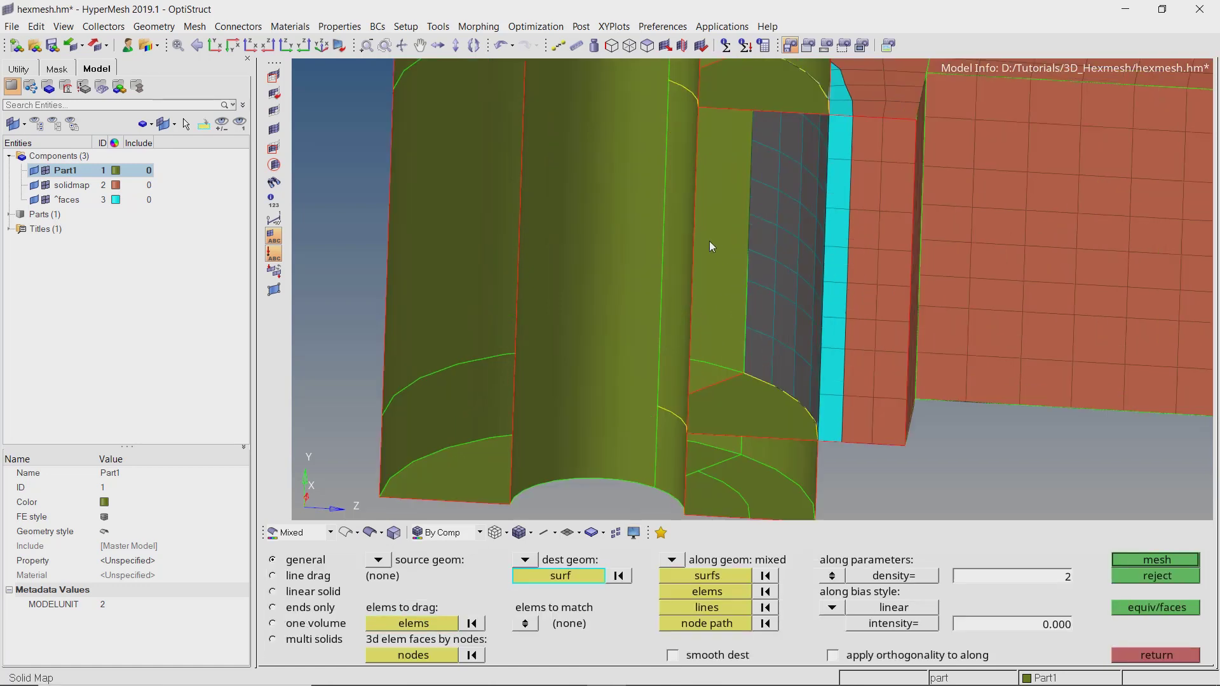
click(682, 254)
Step: Select the upper and lower ruled surfaces as along surfaces, set density to 4, and mesh the boss section
click(735, 574)
click(754, 445)
ctrl+right_drag(752, 305, 772, 405)
click(774, 160)
scroll(774, 164, down, 5)
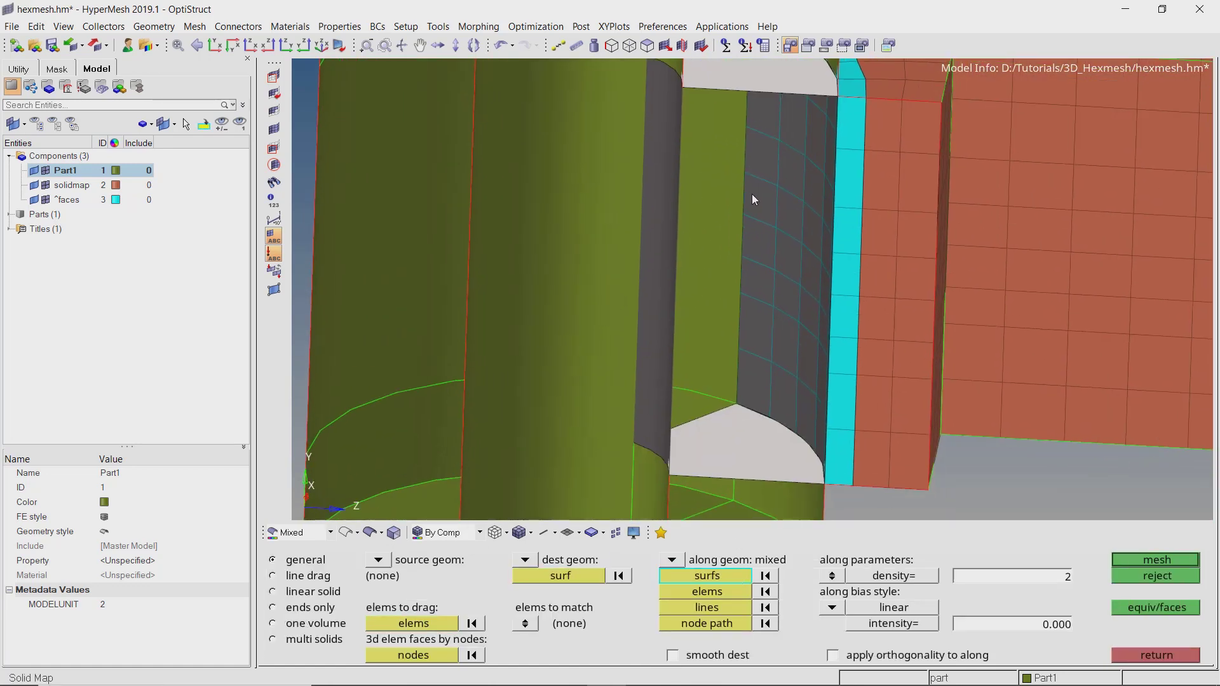
scroll(766, 185, up, 3)
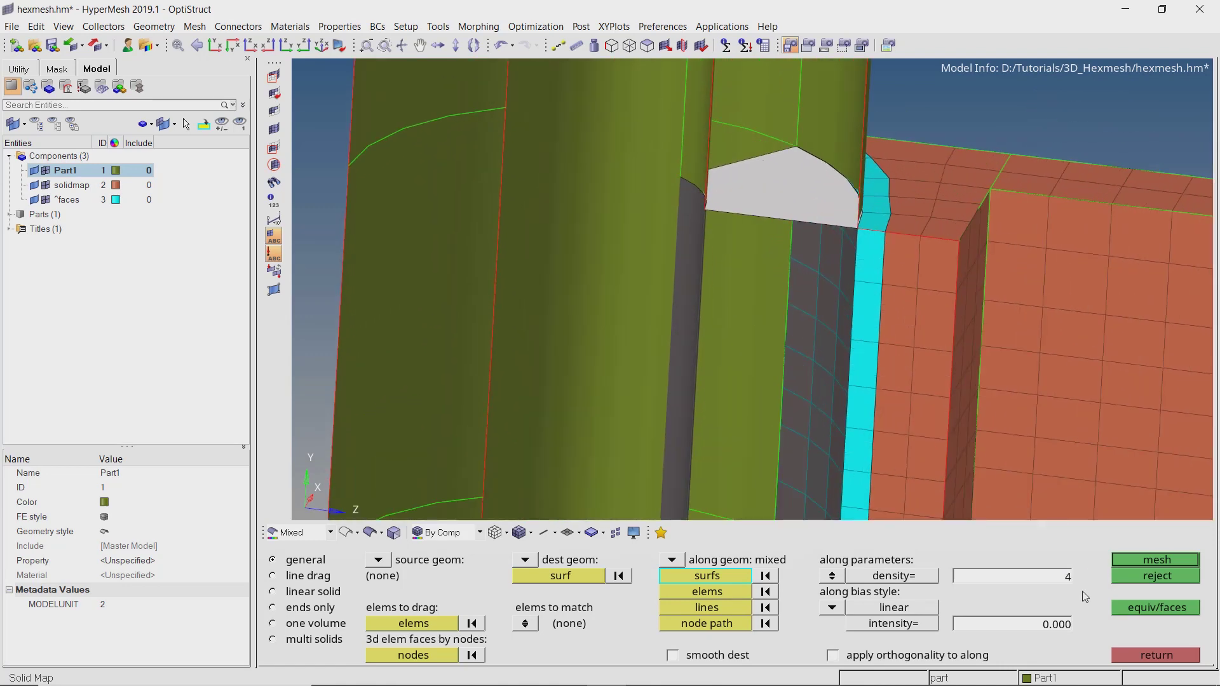
click(1134, 560)
scroll(819, 276, down, 5)
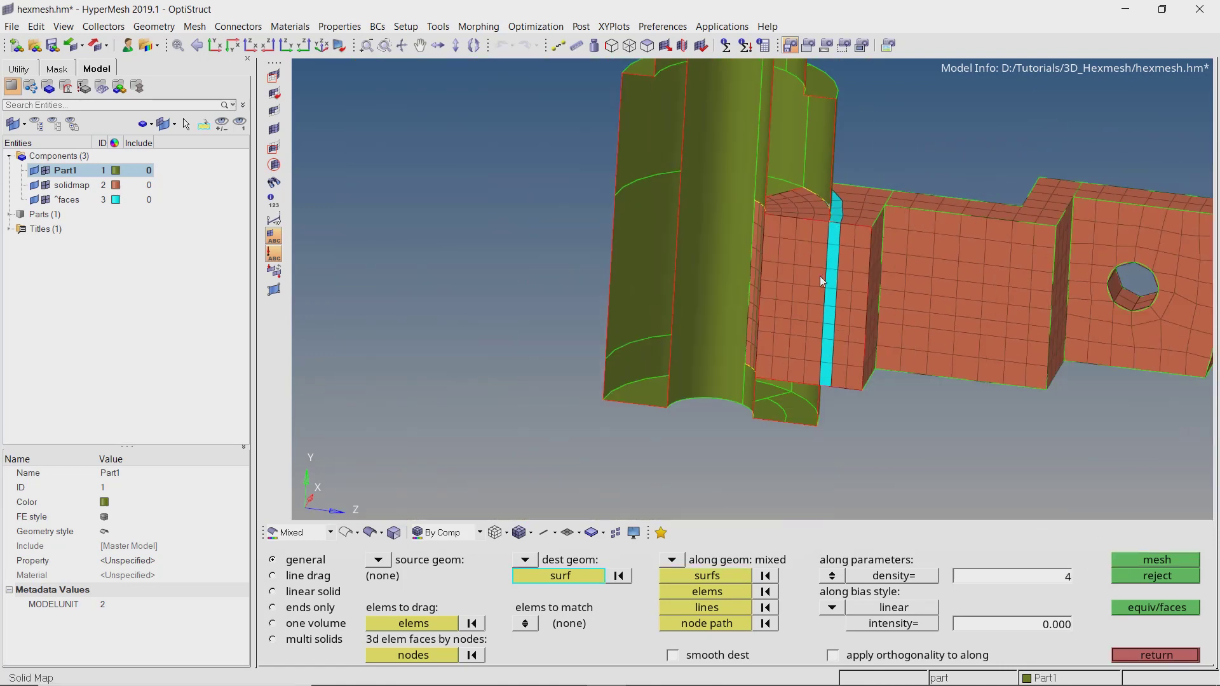
ctrl+drag(820, 276, 836, 253)
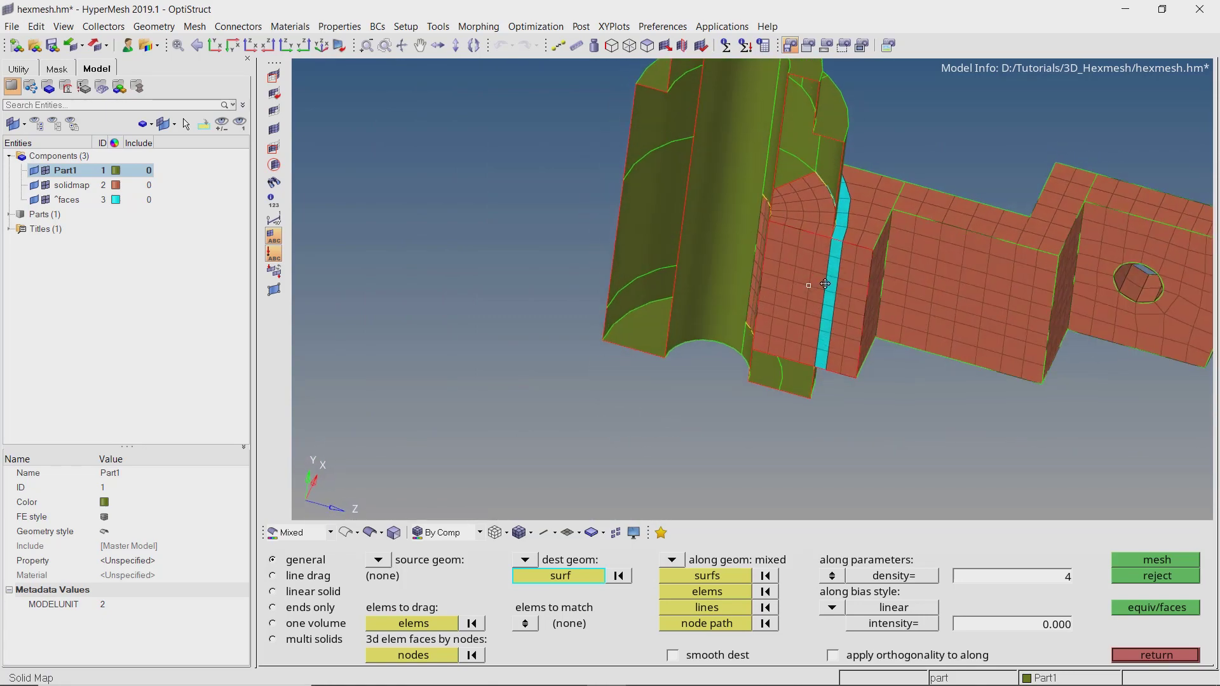
key(Escape)
Step: Find the faces of the top-layer solid elements in the newly meshed boss section beside the block
scroll(819, 235, up, 5)
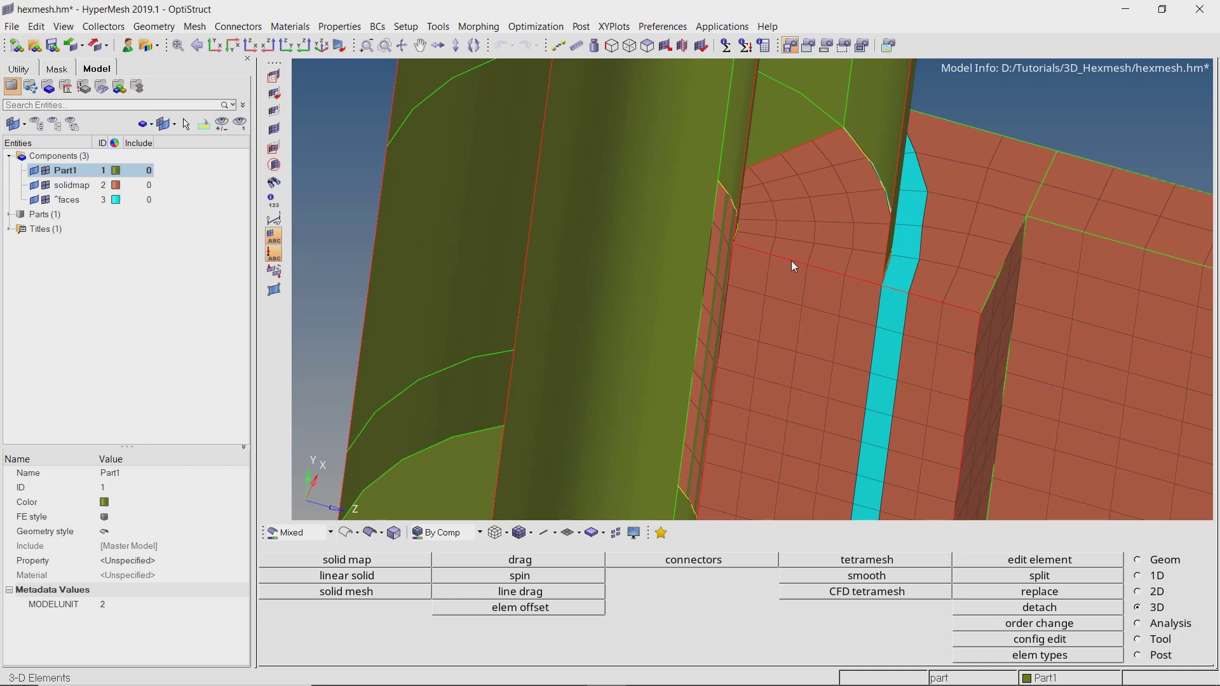
scroll(791, 261, up, 1)
mouse_move(845, 218)
ctrl+mouse_down()
mouse_move(810, 253)
mouse_move(834, 270)
ctrl+mouse_up()
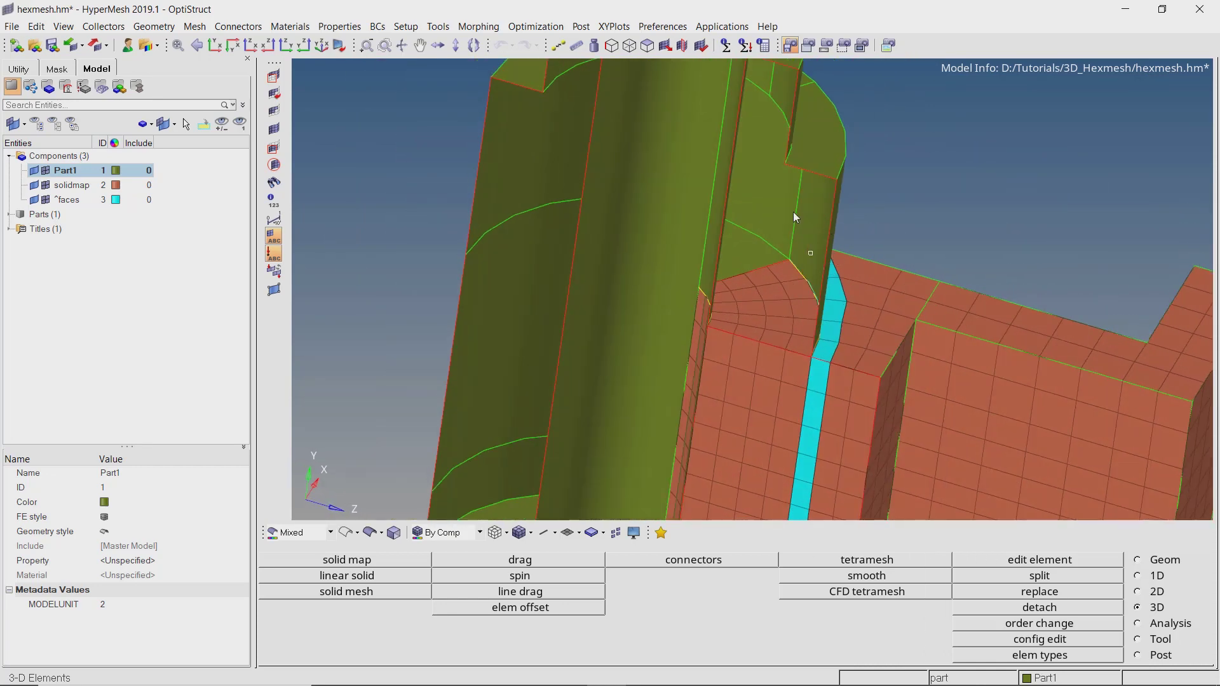
scroll(826, 213, down, 2)
click(1138, 639)
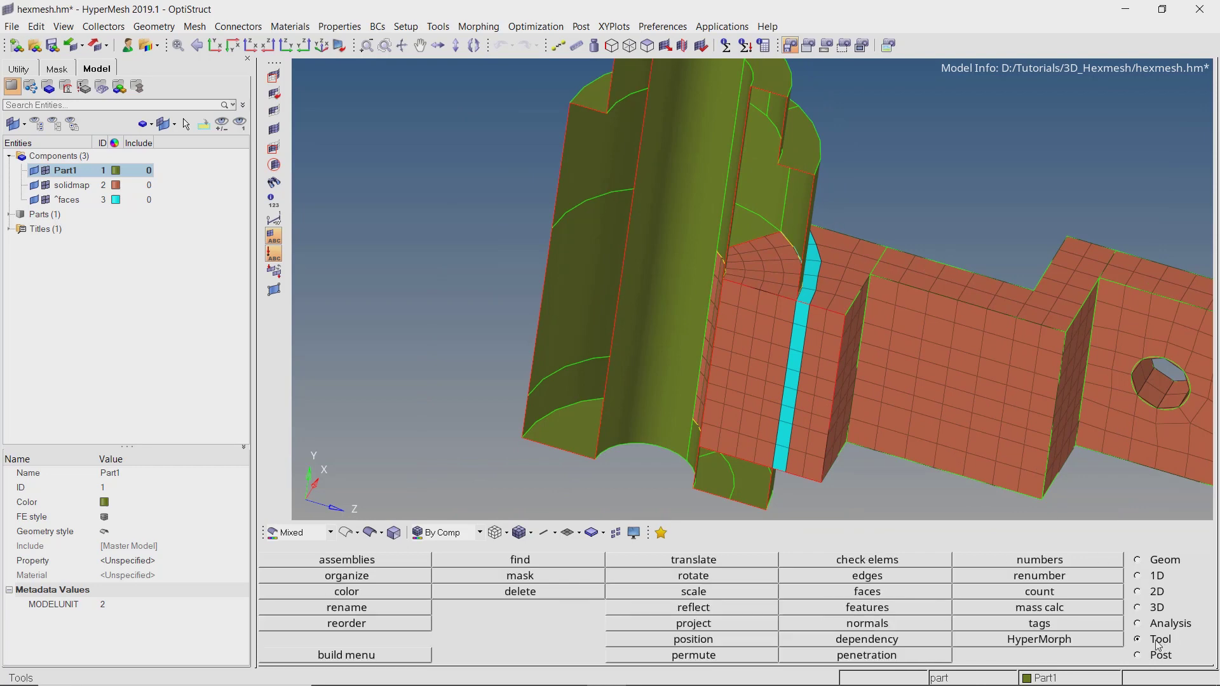
click(871, 593)
scroll(715, 368, up, 2)
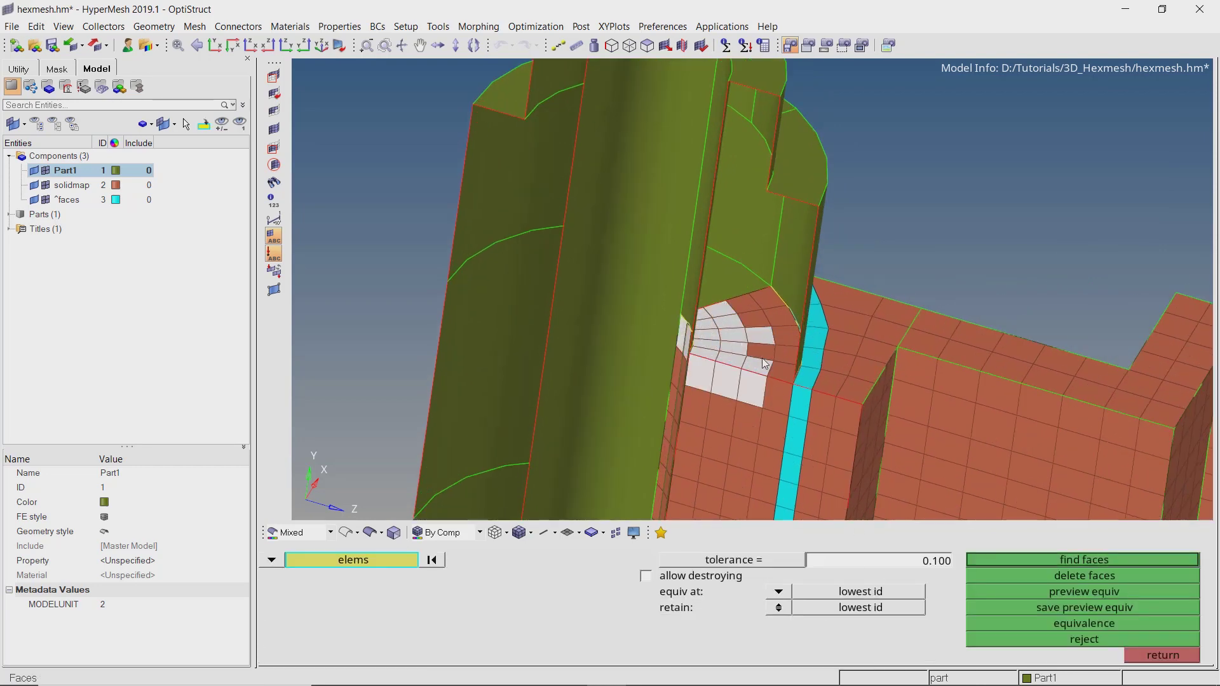
middle_click(781, 376)
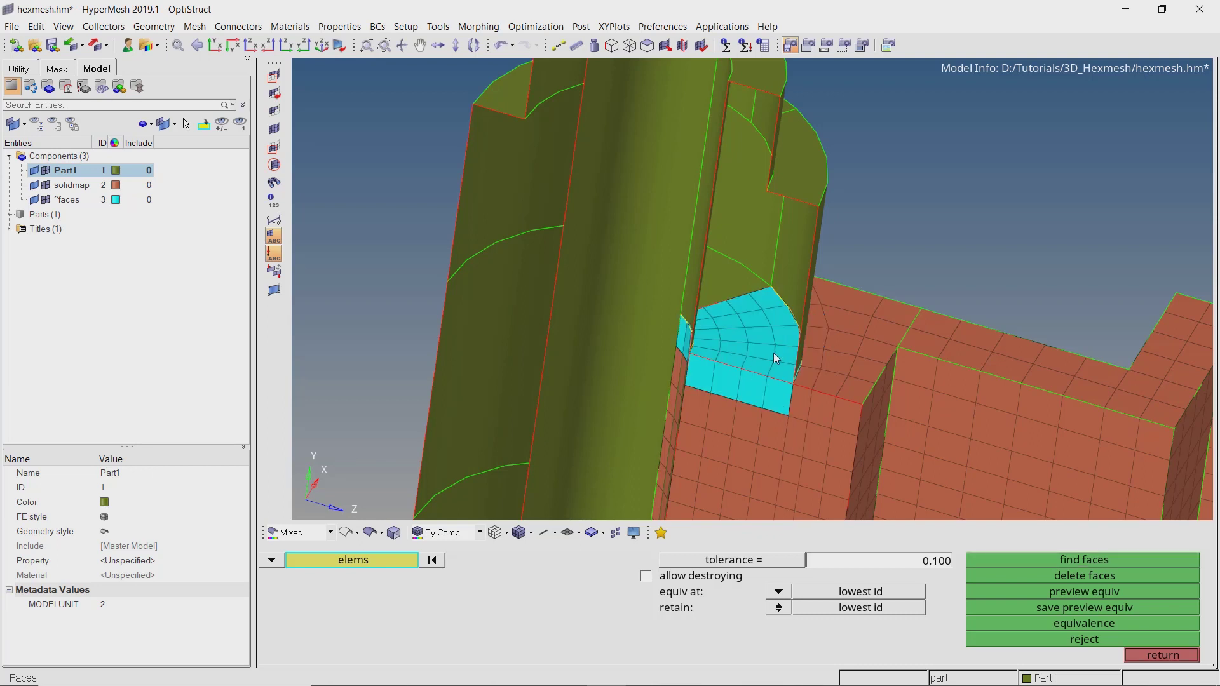
ctrl+right_drag(760, 345, 768, 327)
key(Escape)
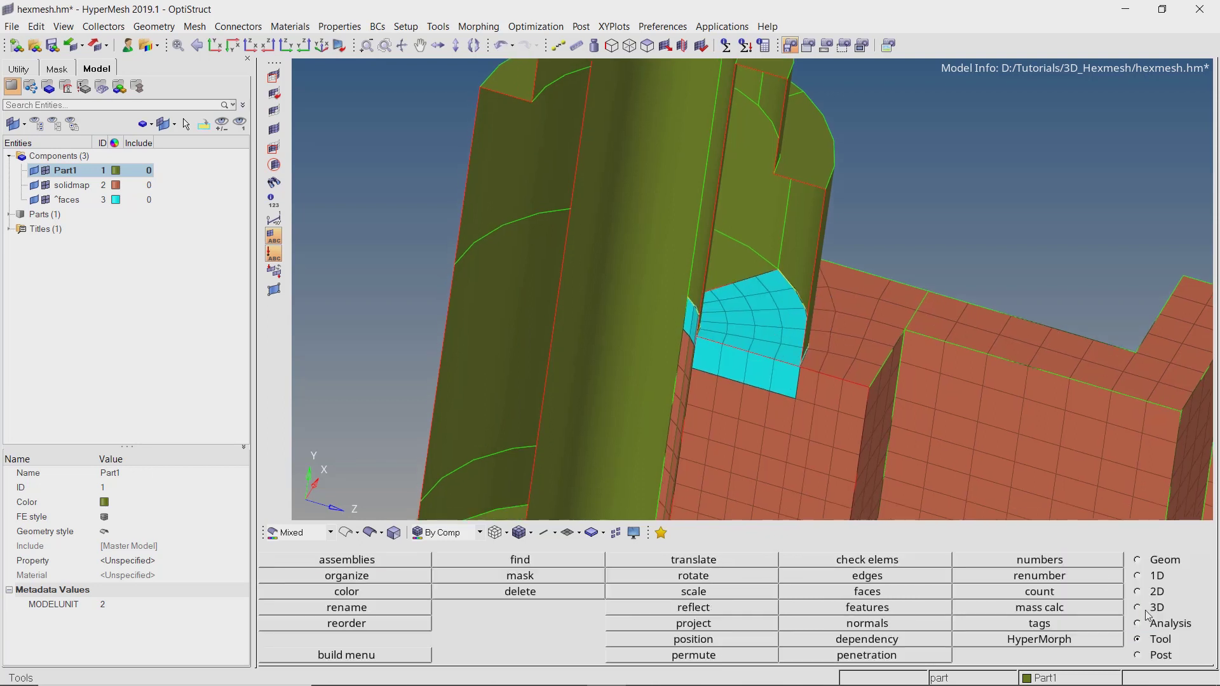
Step: In a general solid map, select the outer part of the new top faces as elements to drag and the boss ledge as destination
click(1138, 608)
click(405, 561)
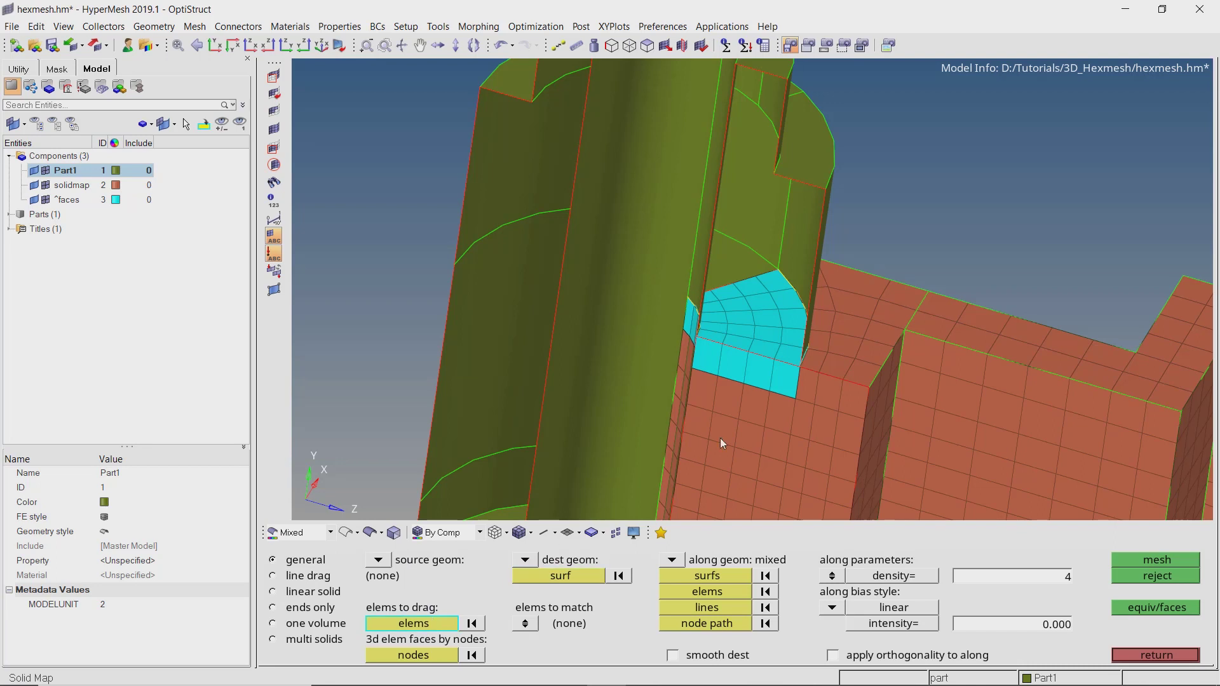
scroll(794, 350, up, 2)
click(731, 338)
click(768, 346)
mouse_move(769, 321)
mouse_down()
mouse_move(732, 252)
mouse_move(745, 254)
mouse_up()
click(581, 576)
ctrl+right_drag(753, 199, 741, 235)
click(771, 120)
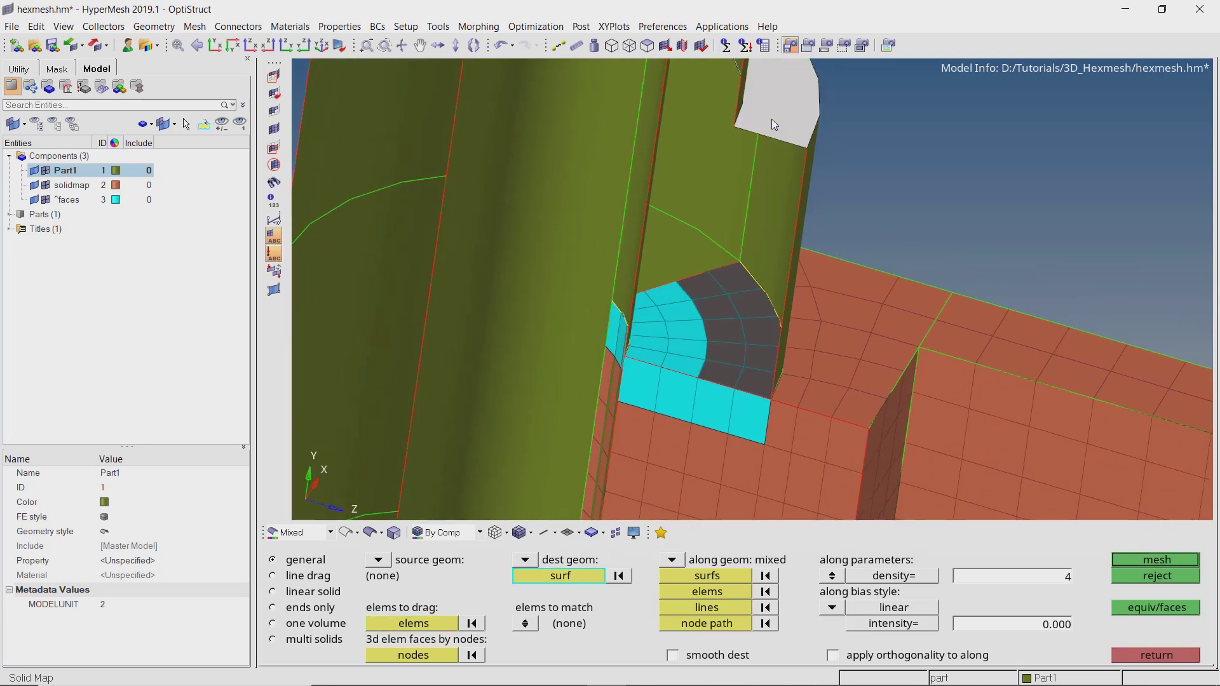
Step: Select the arm-side outer wall above the block as along surface and mesh the solids up to the ledge
click(713, 577)
click(791, 185)
ctrl+right_drag(782, 193, 773, 204)
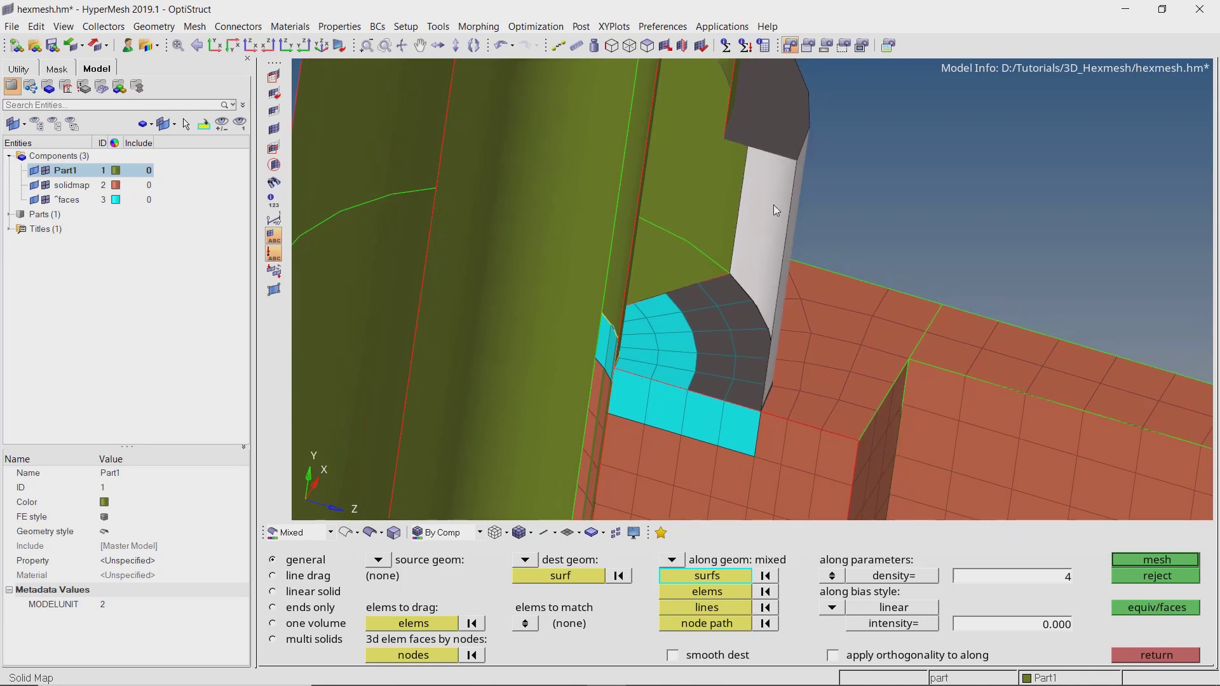
scroll(773, 205, down, 2)
middle_click(773, 205)
click(1156, 559)
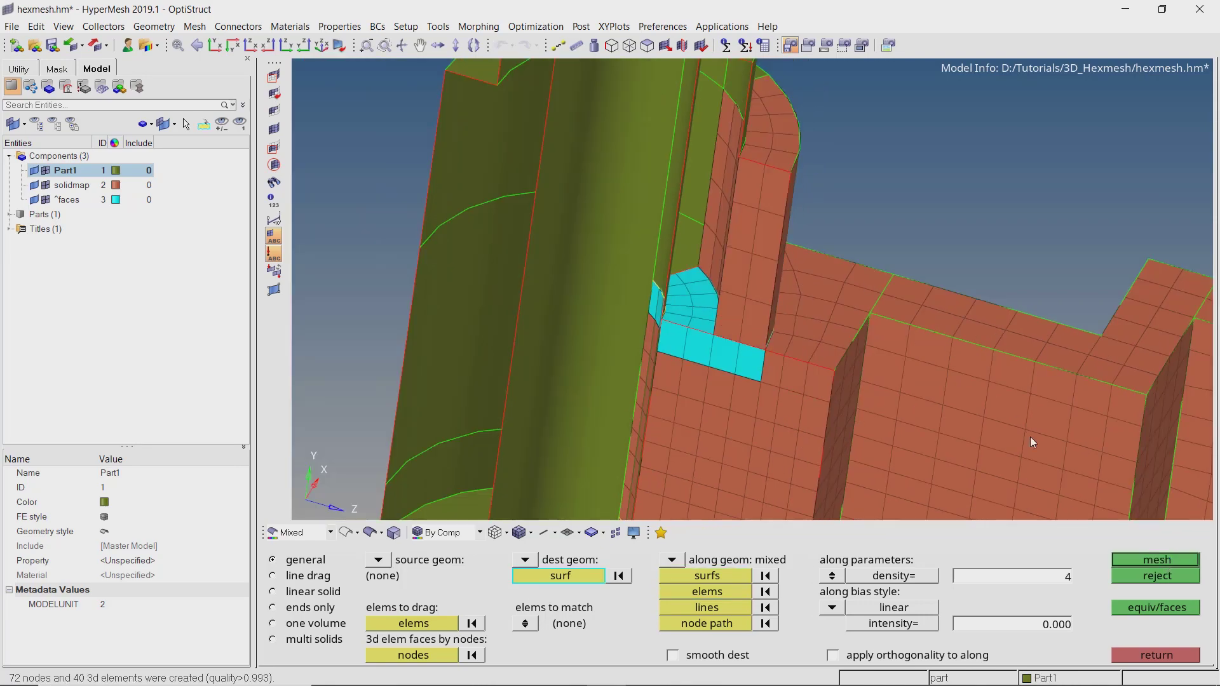
Step: Find the faces of the inner top-layer solid elements beside the bore and of the adjoining inner column of the raised wall mesh
mouse_move(1031, 436)
ctrl+mouse_down()
mouse_move(991, 407)
mouse_move(1017, 420)
ctrl+mouse_up()
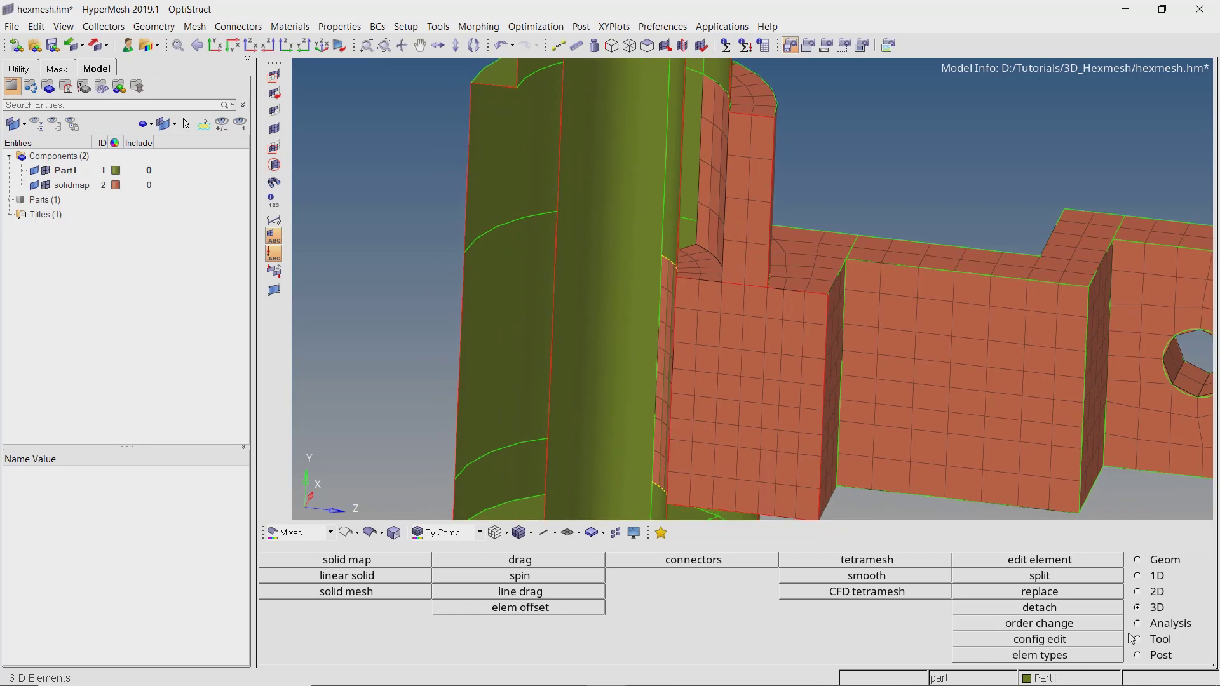
click(1137, 639)
click(897, 592)
scroll(708, 297, up, 3)
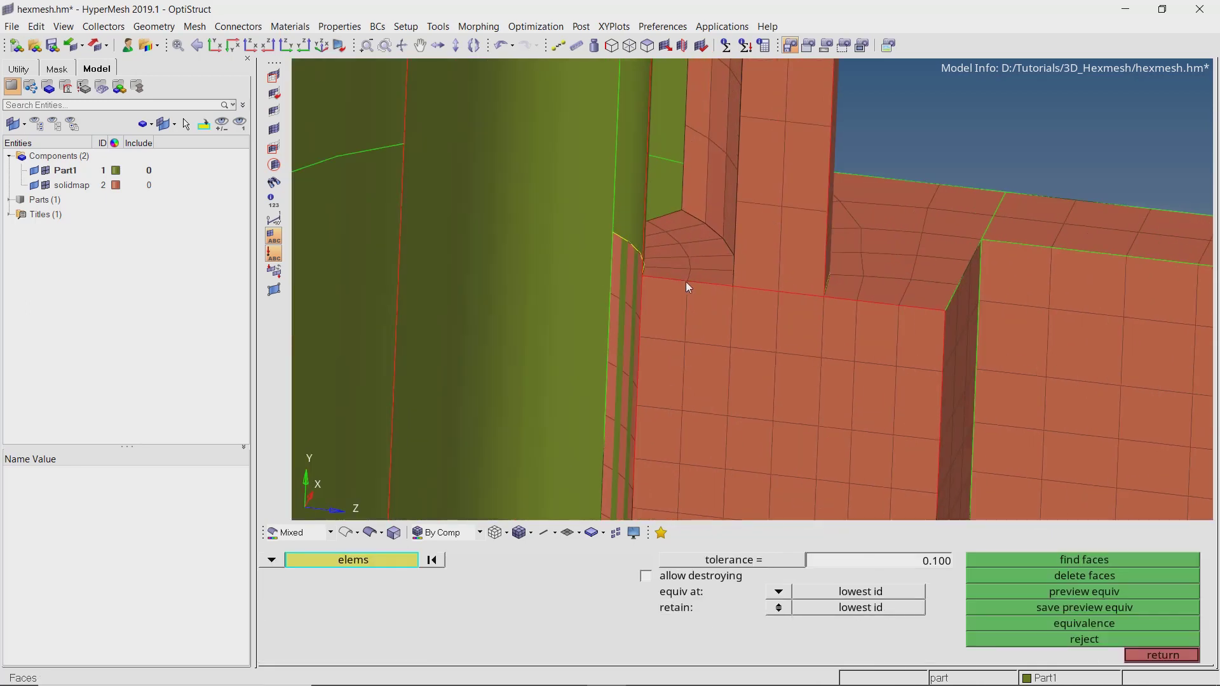
ctrl+drag(684, 281, 668, 289)
click(659, 304)
click(666, 263)
click(666, 246)
click(665, 230)
click(669, 215)
click(701, 222)
click(706, 246)
click(704, 289)
scroll(724, 239, down, 3)
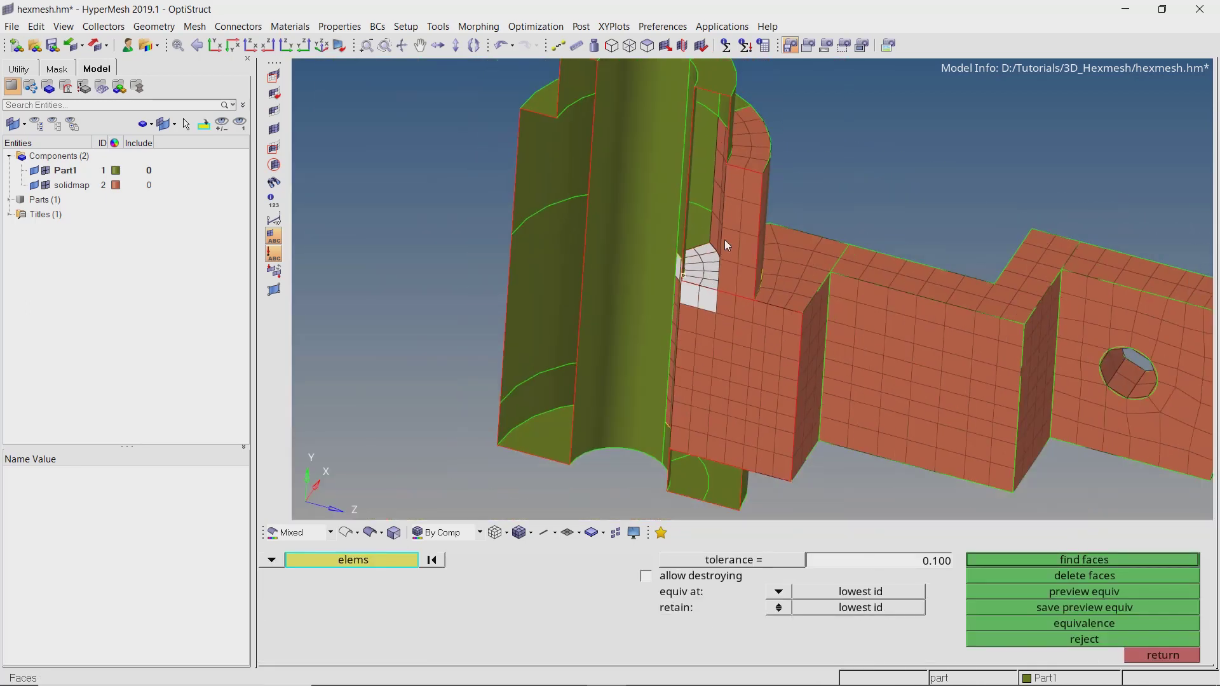
ctrl+drag(724, 239, 747, 235)
shift+drag(693, 111, 715, 298)
middle_click(737, 309)
key(Escape)
Step: Trim the meshed side's bore surface with the arc edge of the upper boss ledge, using trim with lines
click(1155, 562)
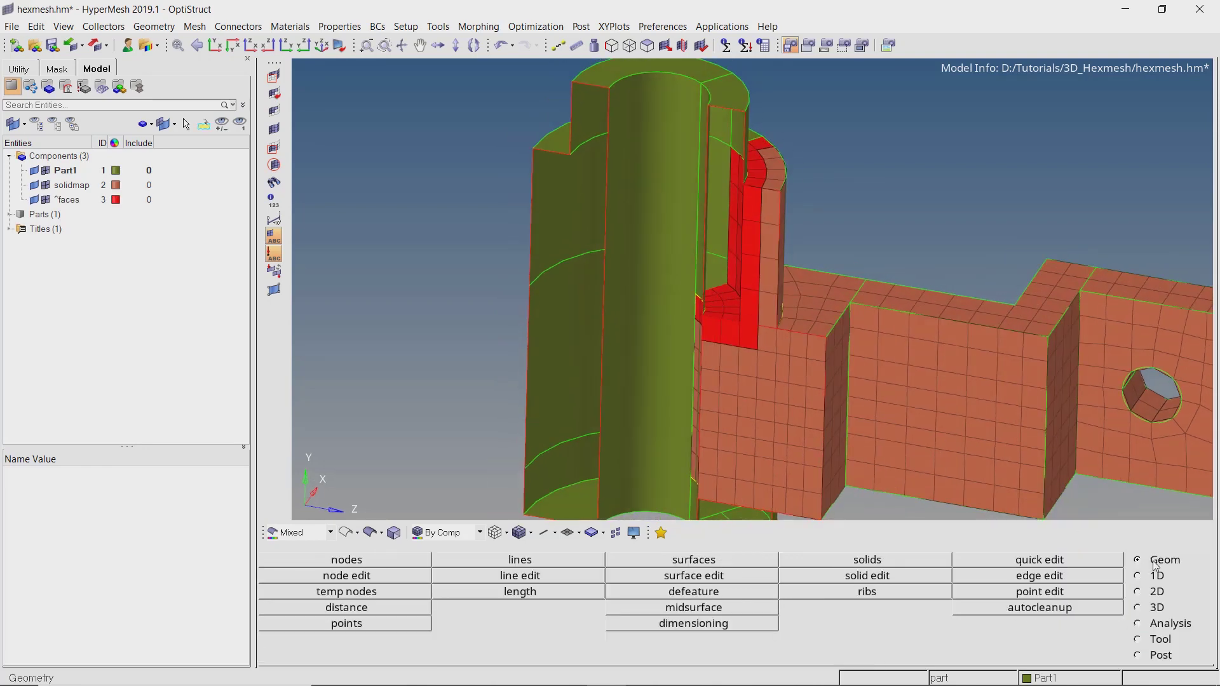
click(747, 559)
ctrl+right_drag(697, 199, 699, 237)
ctrl+scroll(705, 236, up, 4)
ctrl+drag(740, 248, 800, 273)
key(Escape)
key(shift+F1)
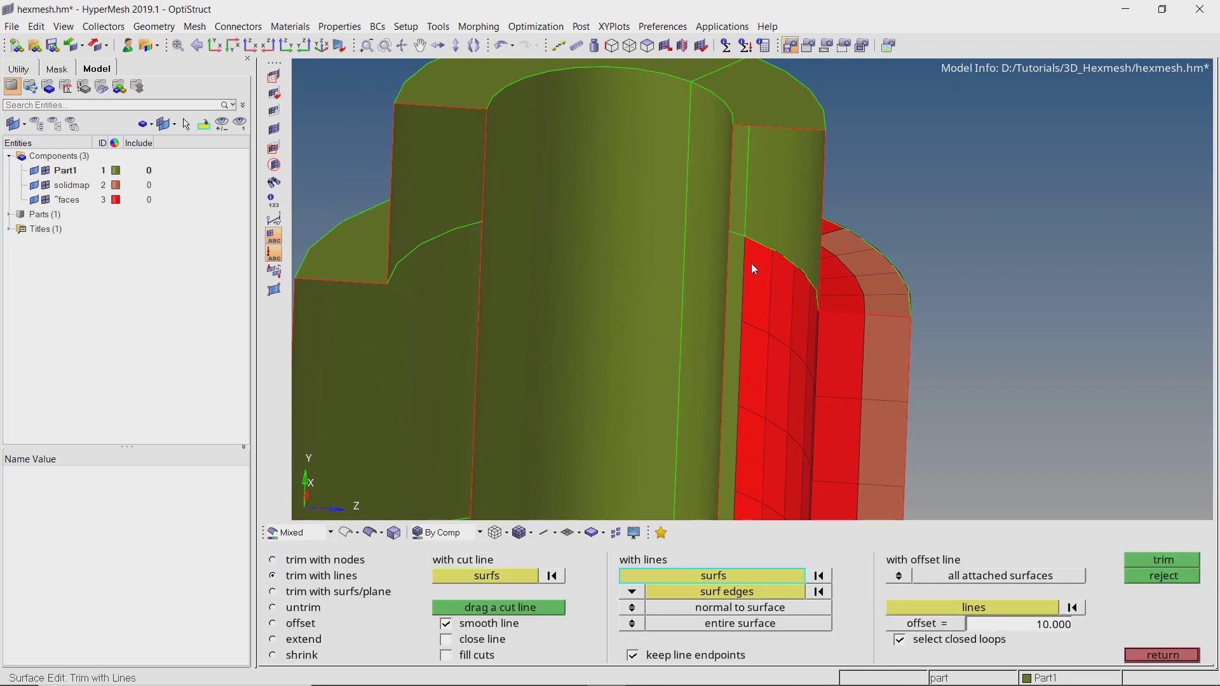
click(730, 451)
click(763, 594)
click(804, 293)
middle_click(780, 296)
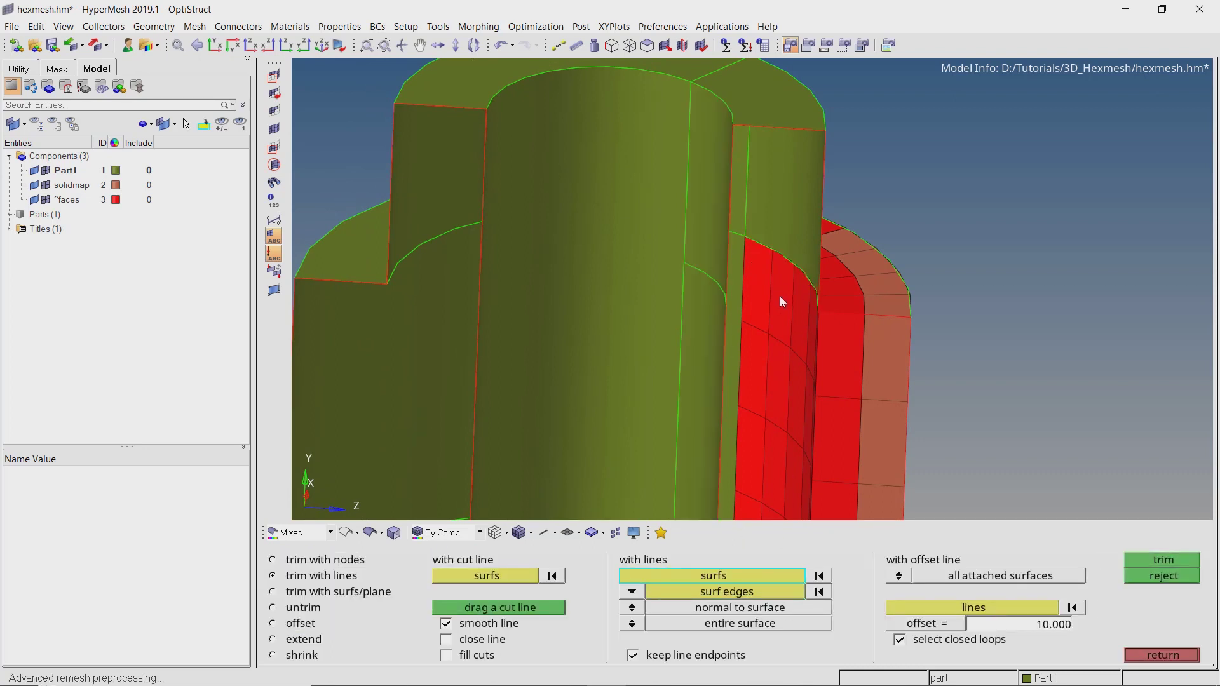
Step: Create a ruled surface between the new arc on the bore and the matching arc edge of the upper boss ledge
key(Escape)
click(709, 565)
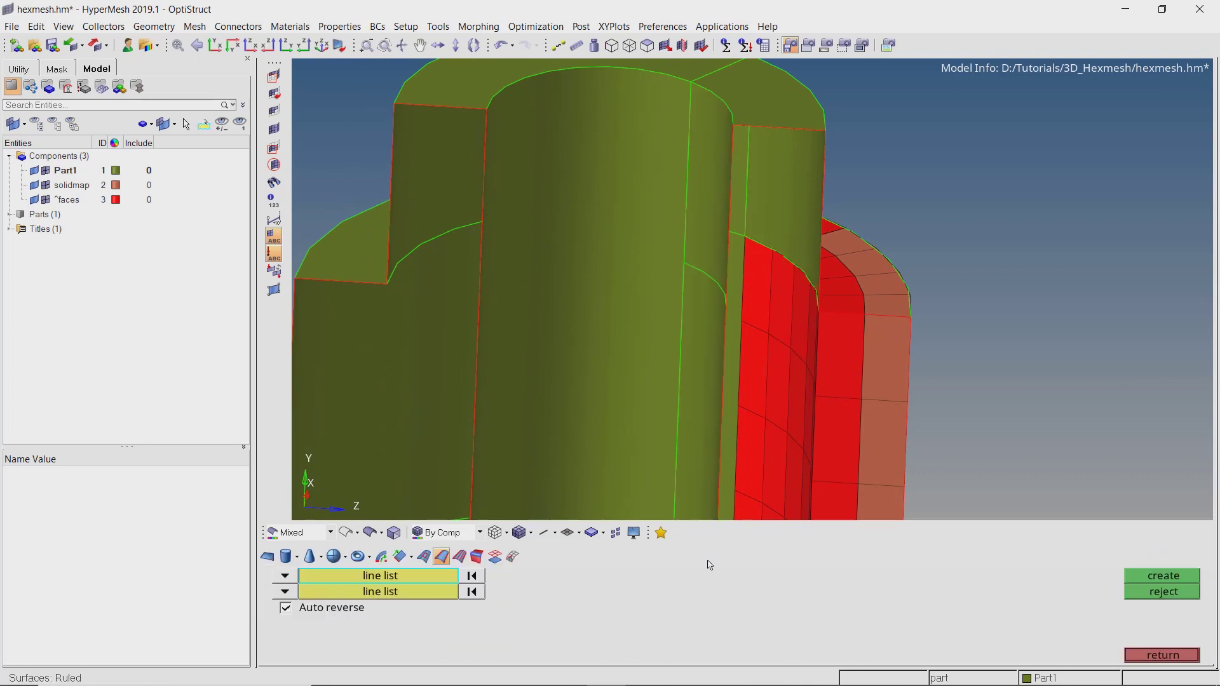
click(714, 278)
middle_click(744, 270)
click(784, 258)
middle_click(780, 266)
ctrl+scroll(775, 273, down, 4)
ctrl+drag(775, 273, 792, 278)
ctrl+right_drag(799, 381, 745, 267)
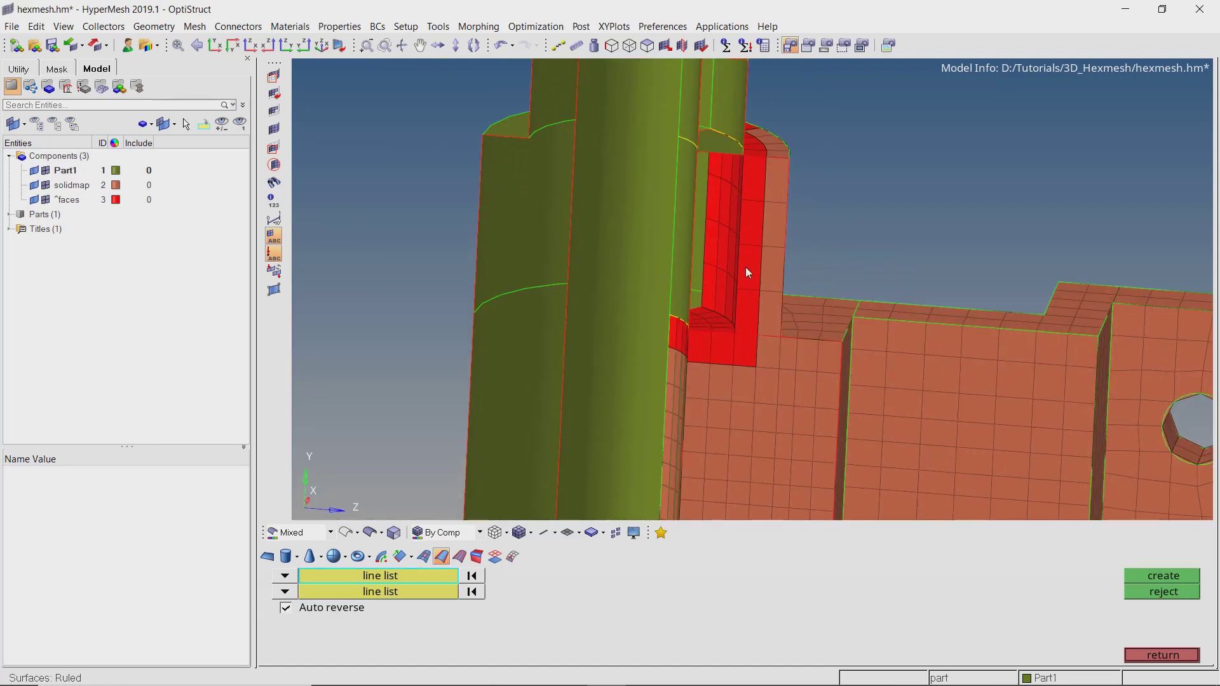
key(Escape)
Step: In a general solid map, select the inner top faces by face as elements to drag and the new ruled surface as destination
click(1148, 610)
click(345, 560)
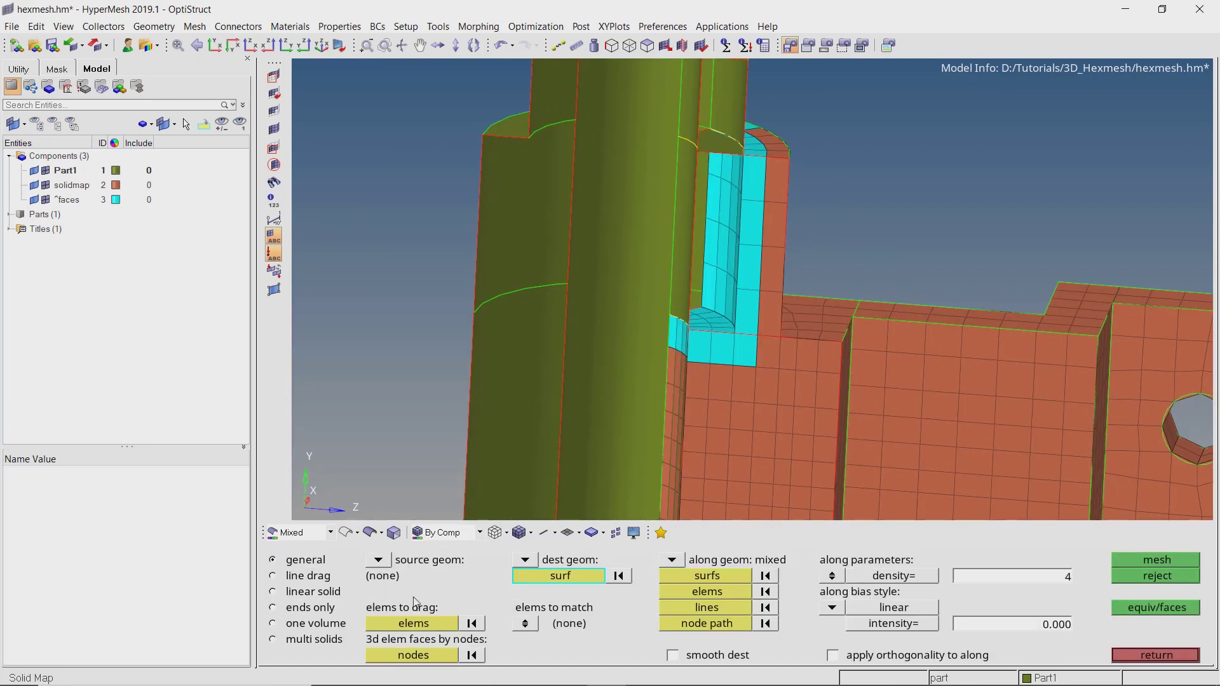
scroll(665, 343, up, 3)
click(432, 622)
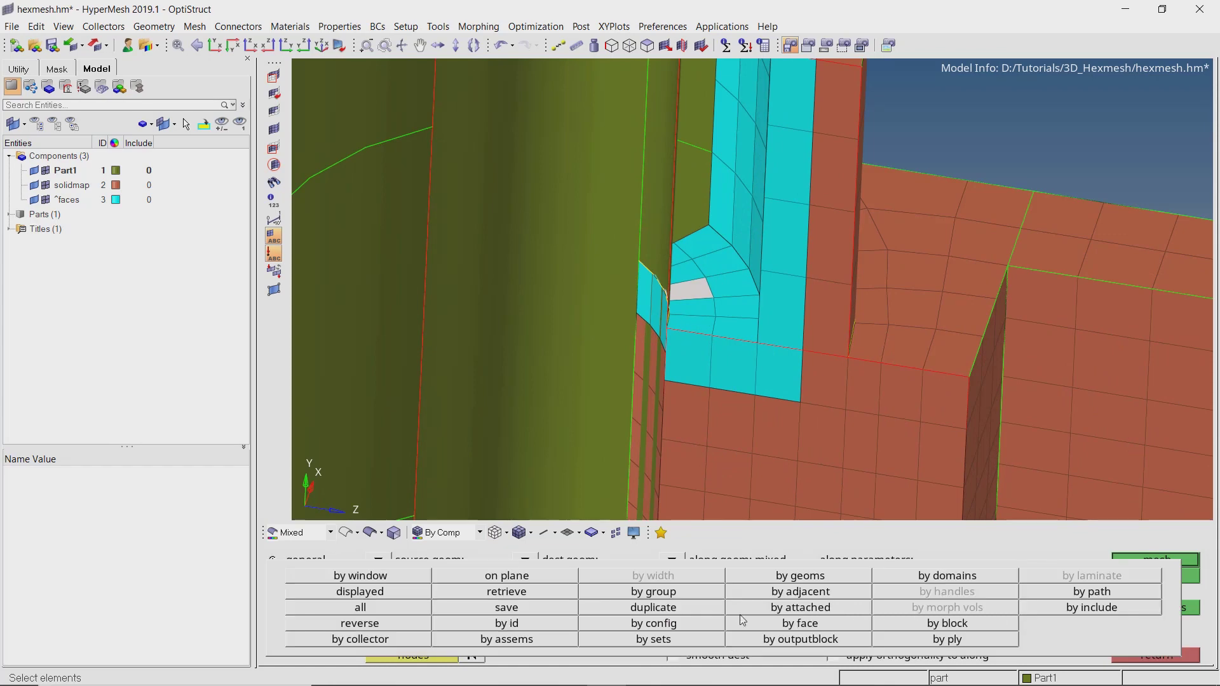
click(750, 624)
click(591, 575)
ctrl+right_drag(704, 305, 710, 469)
click(726, 159)
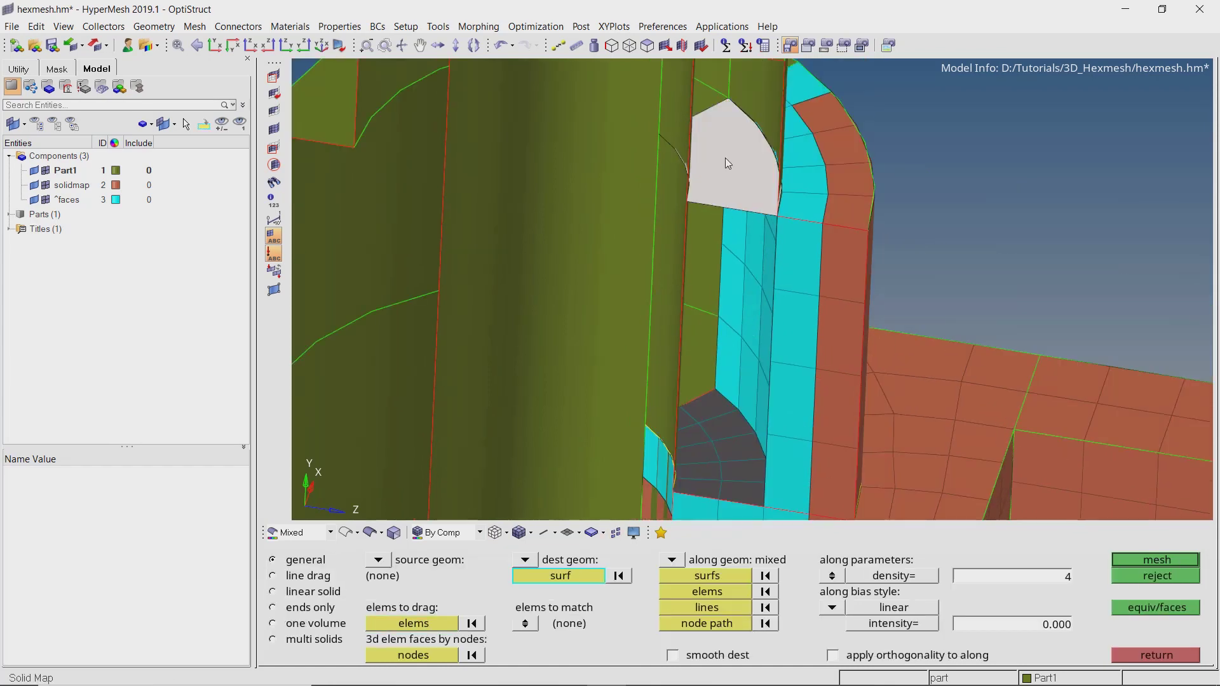
Step: Select the bore surface and the inner wall's element faces as along geometry and mesh up to the ruled surface
click(699, 576)
click(669, 302)
click(706, 592)
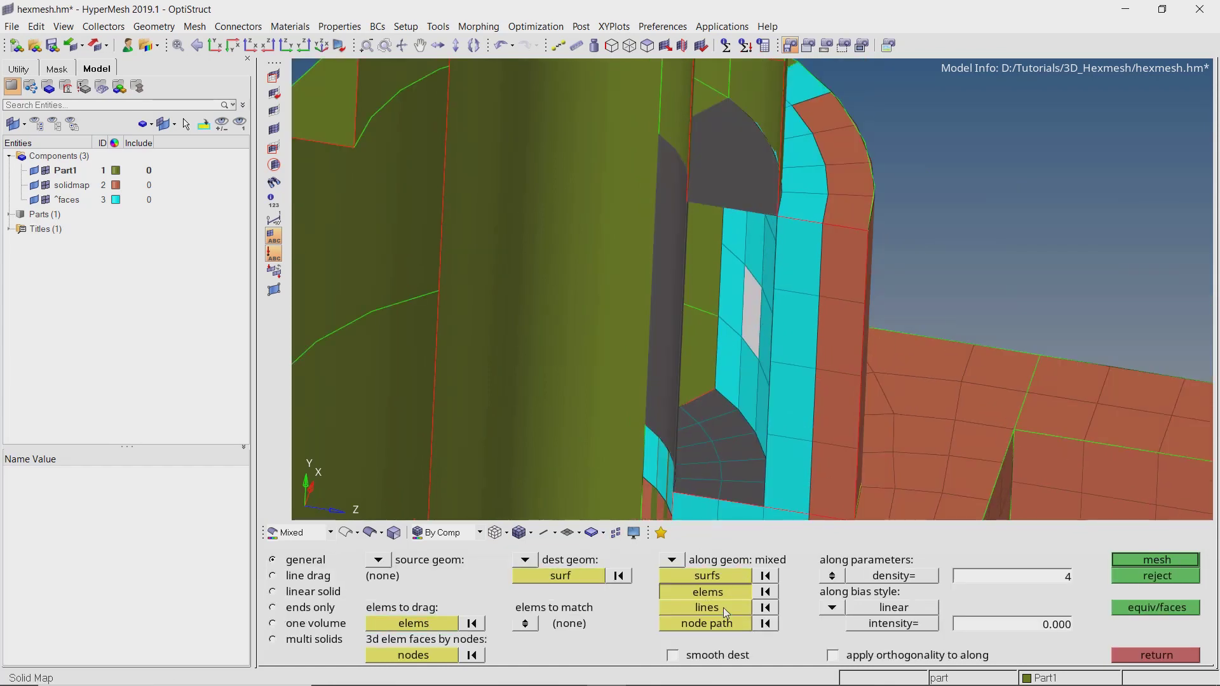
click(749, 623)
click(1130, 557)
ctrl+right_drag(761, 157, 782, 257)
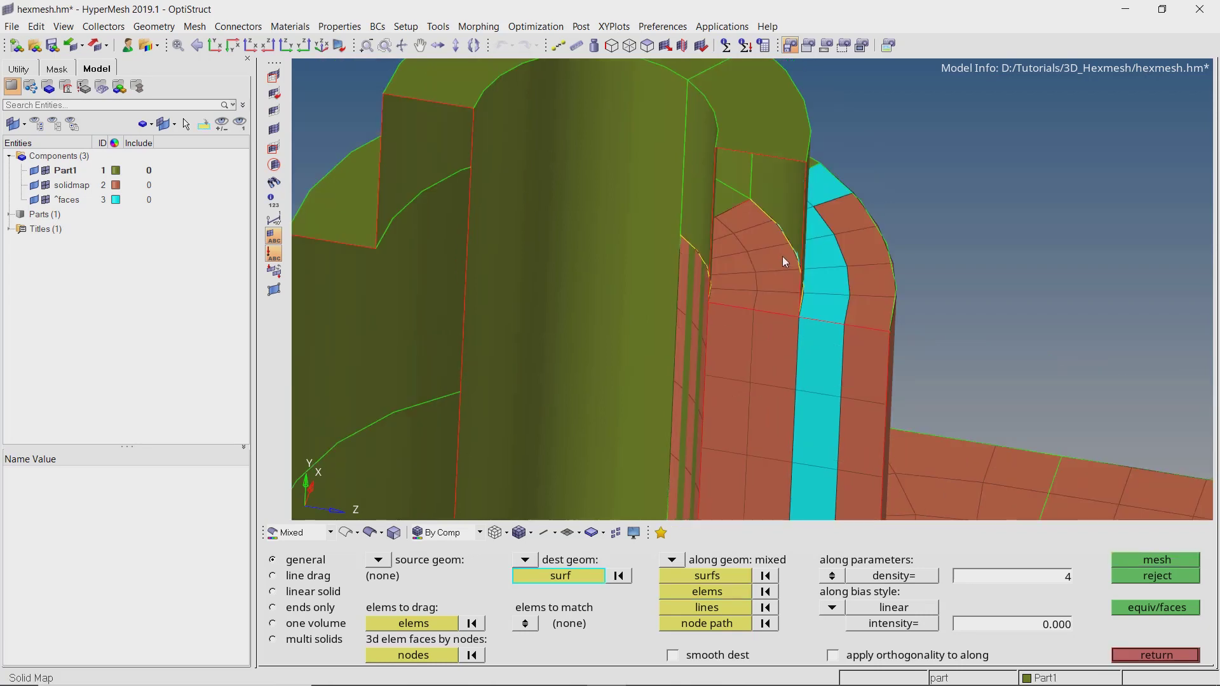
Step: Find the faces of the top-layer solid elements in the inner boss section at the upper ledge
ctrl+drag(778, 284, 748, 265)
click(1156, 655)
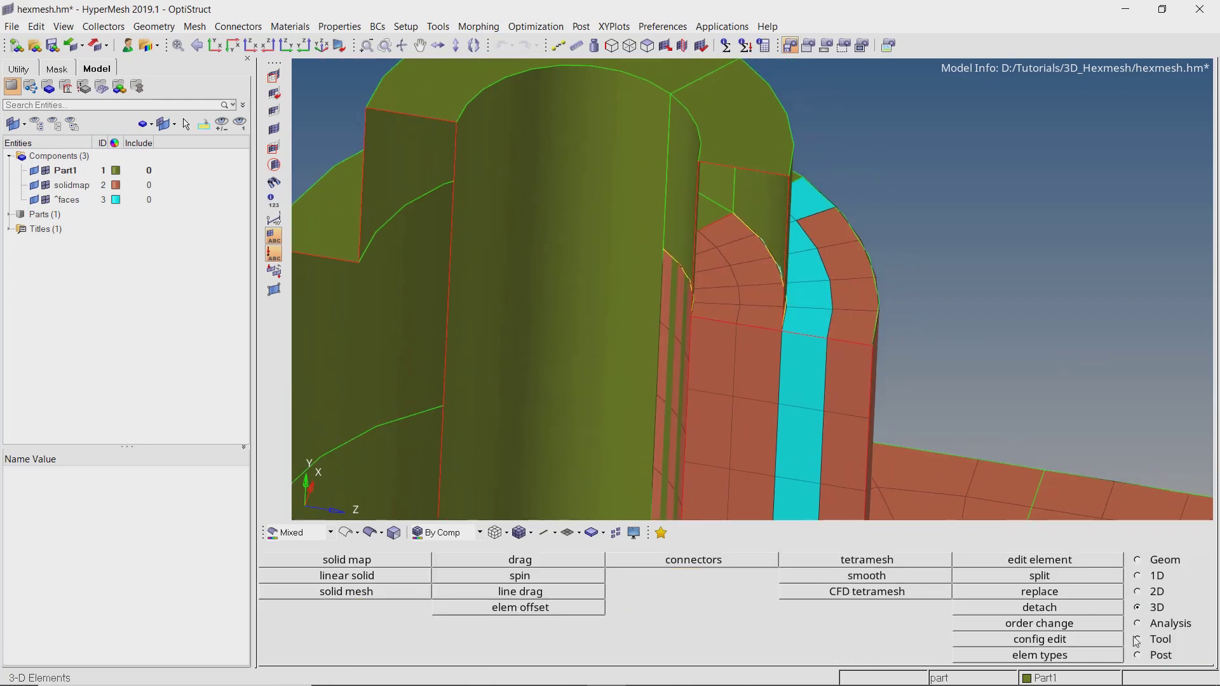
click(1137, 639)
click(865, 592)
scroll(714, 330, up, 3)
mouse_move(707, 372)
mouse_down()
mouse_move(688, 211)
mouse_move(760, 261)
mouse_move(769, 384)
mouse_up()
ctrl+right_drag(769, 315, 723, 263)
scroll(783, 245, down, 3)
click(1040, 559)
scroll(723, 263, up, 3)
key(Escape)
Step: In a general solid map, select these top faces by face as elements to drag and the boss's upper end face as destination
click(1145, 611)
click(417, 563)
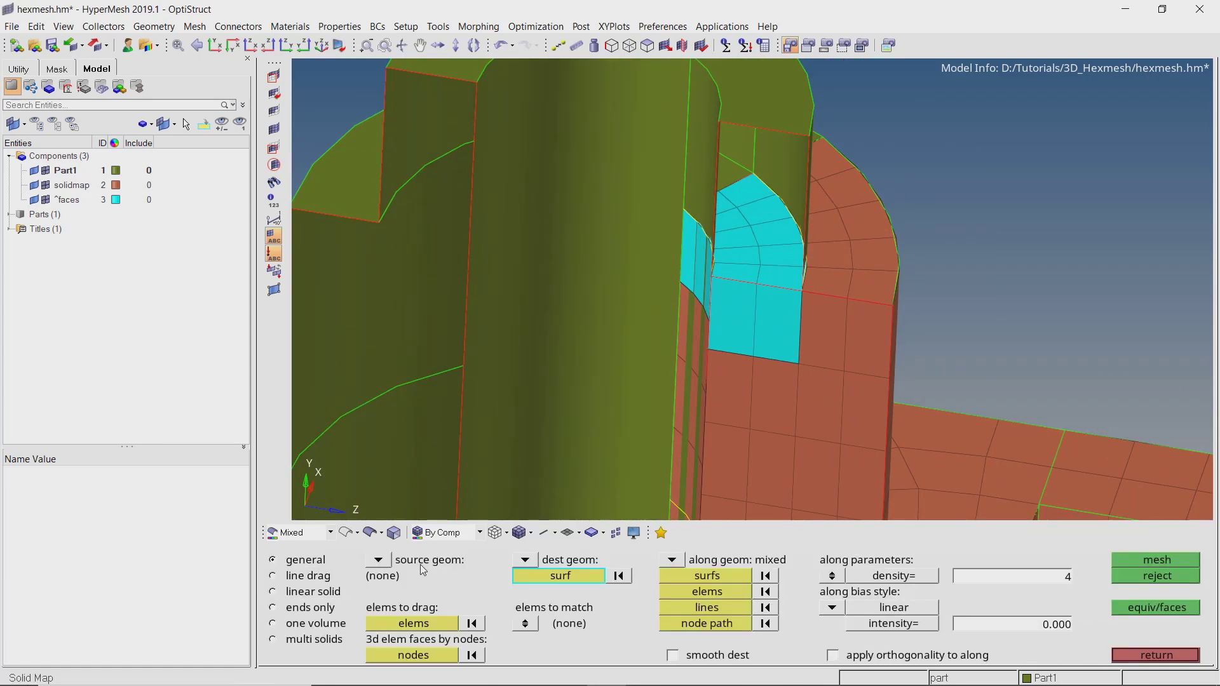
click(424, 622)
click(777, 233)
click(418, 625)
click(765, 628)
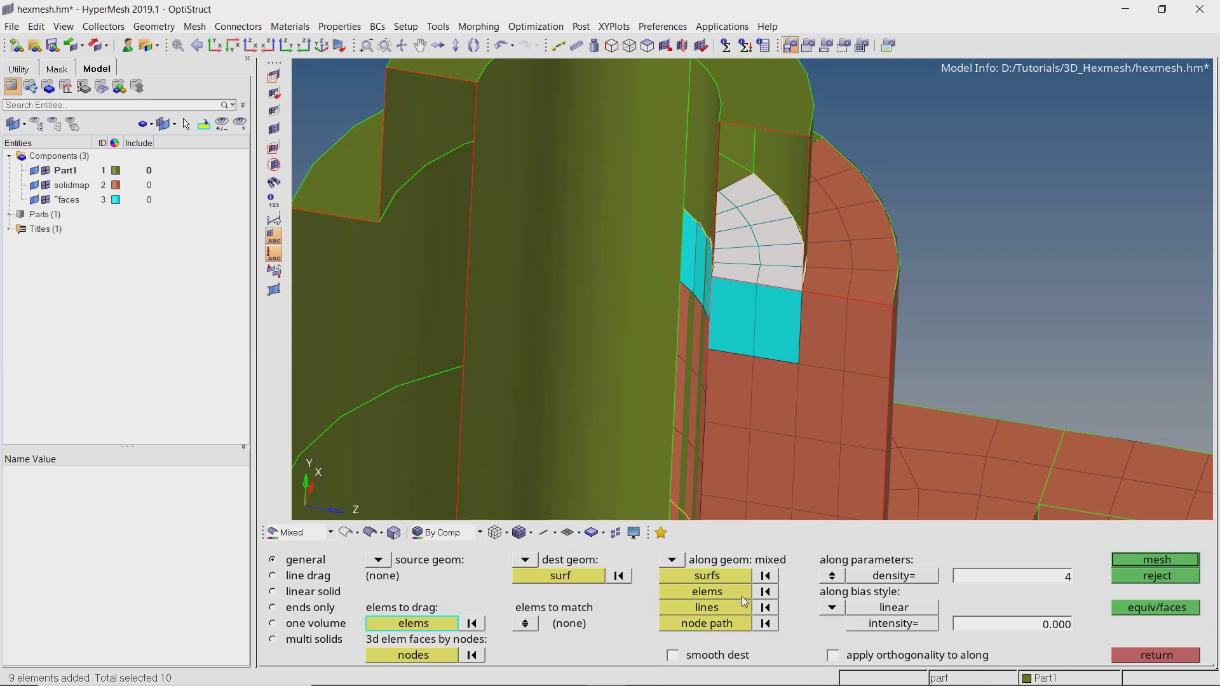
click(590, 571)
ctrl+right_drag(757, 341, 735, 400)
click(732, 176)
Step: Select the bore surface and the outer curved surface of the boss's upper extension as along surfaces and mesh the section
click(713, 577)
click(690, 212)
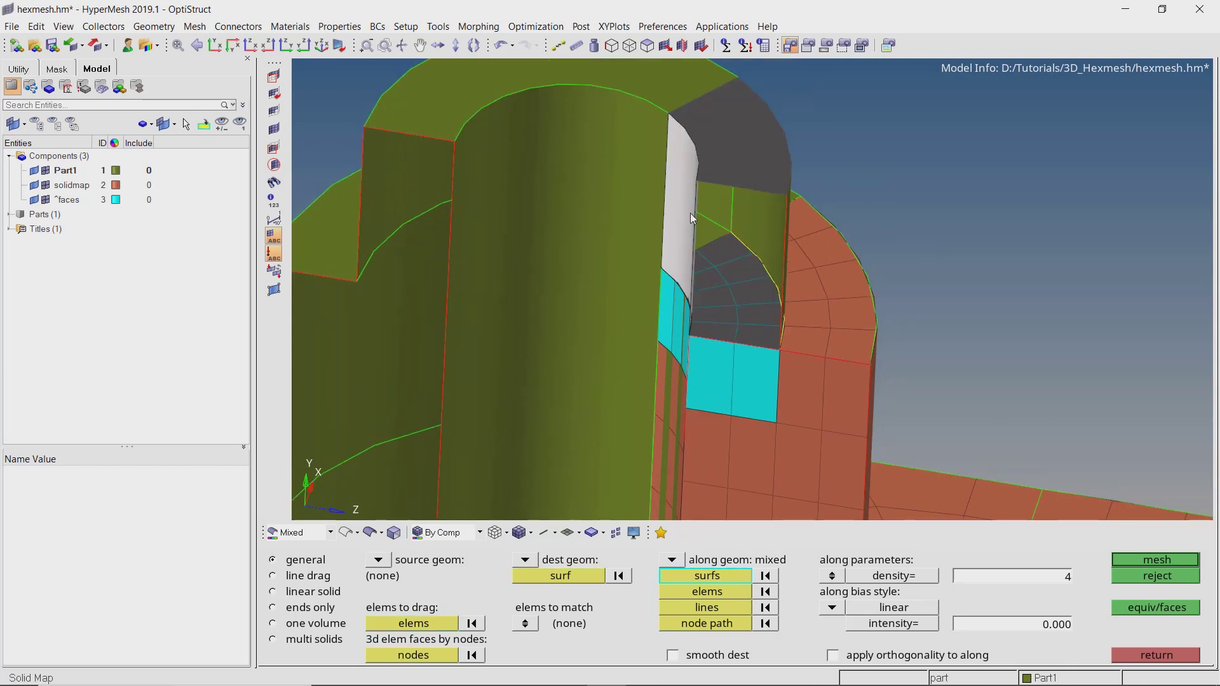
click(775, 226)
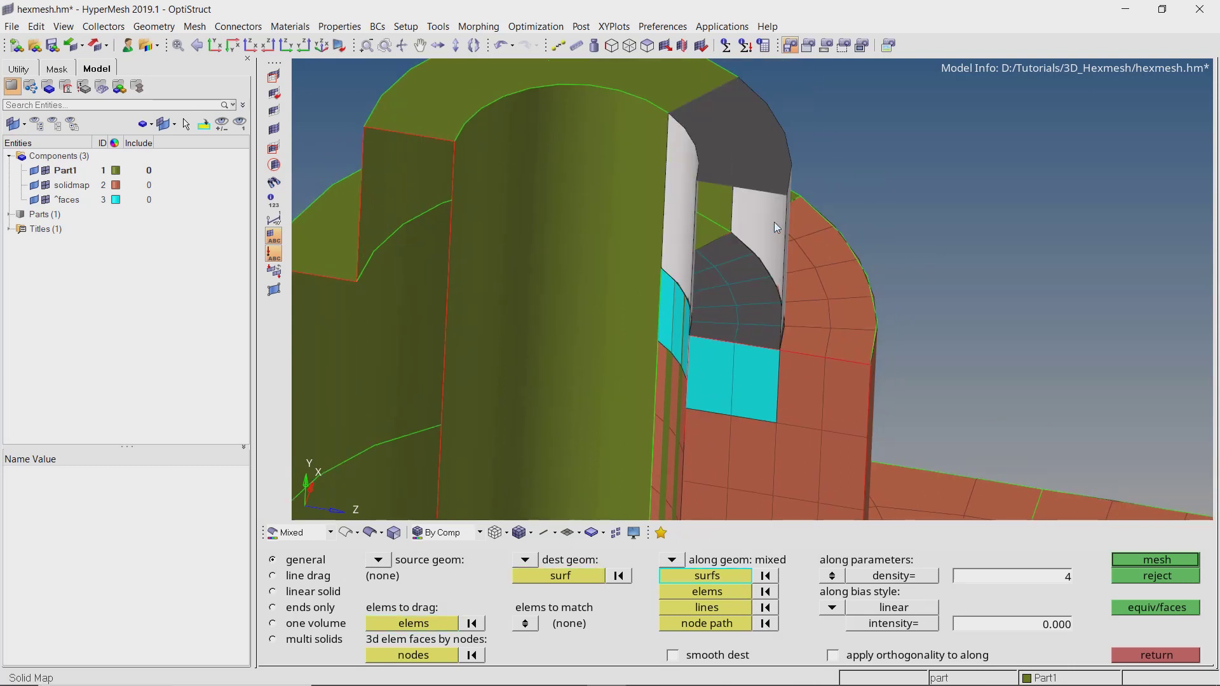
click(1132, 560)
Step: Find the faces of the bottom-layer solid elements above the boss's lower extension and under the connecting block
ctrl+drag(871, 321, 827, 330)
ctrl+right_drag(744, 416, 750, 284)
ctrl+scroll(766, 289, up, 3)
ctrl+drag(780, 298, 824, 266)
ctrl+scroll(823, 282, up, 3)
key(Escape)
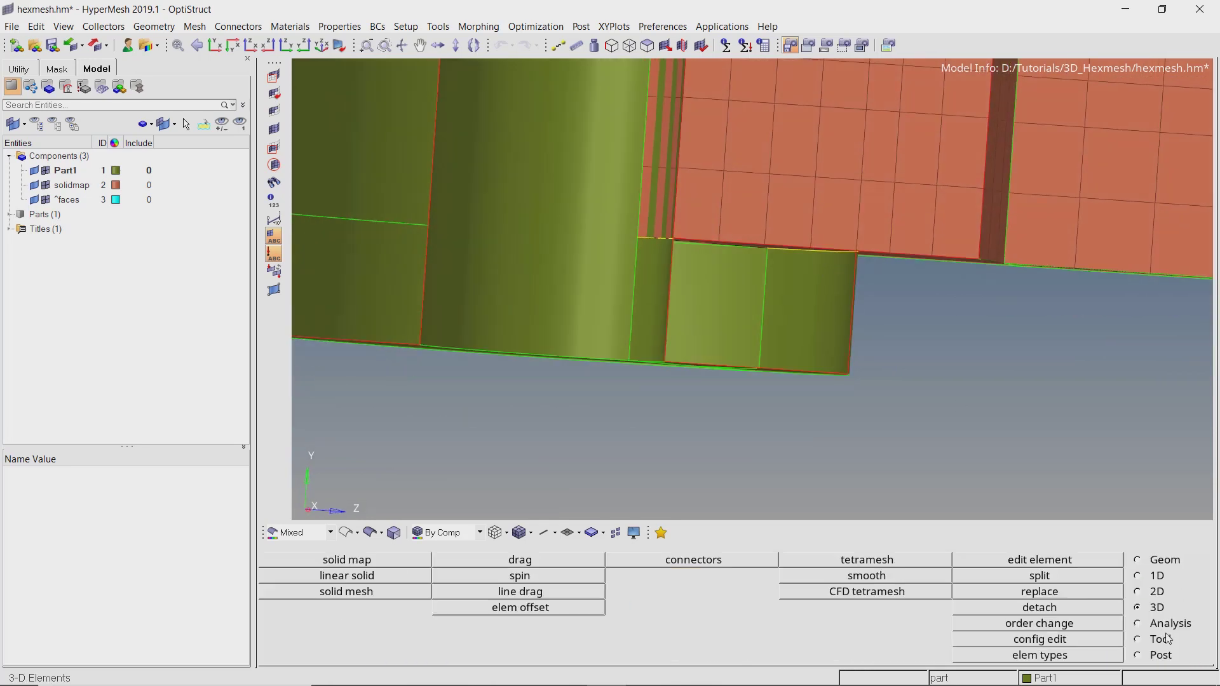
click(1165, 636)
click(864, 595)
ctrl+scroll(810, 323, down, 3)
shift+drag(688, 246, 923, 337)
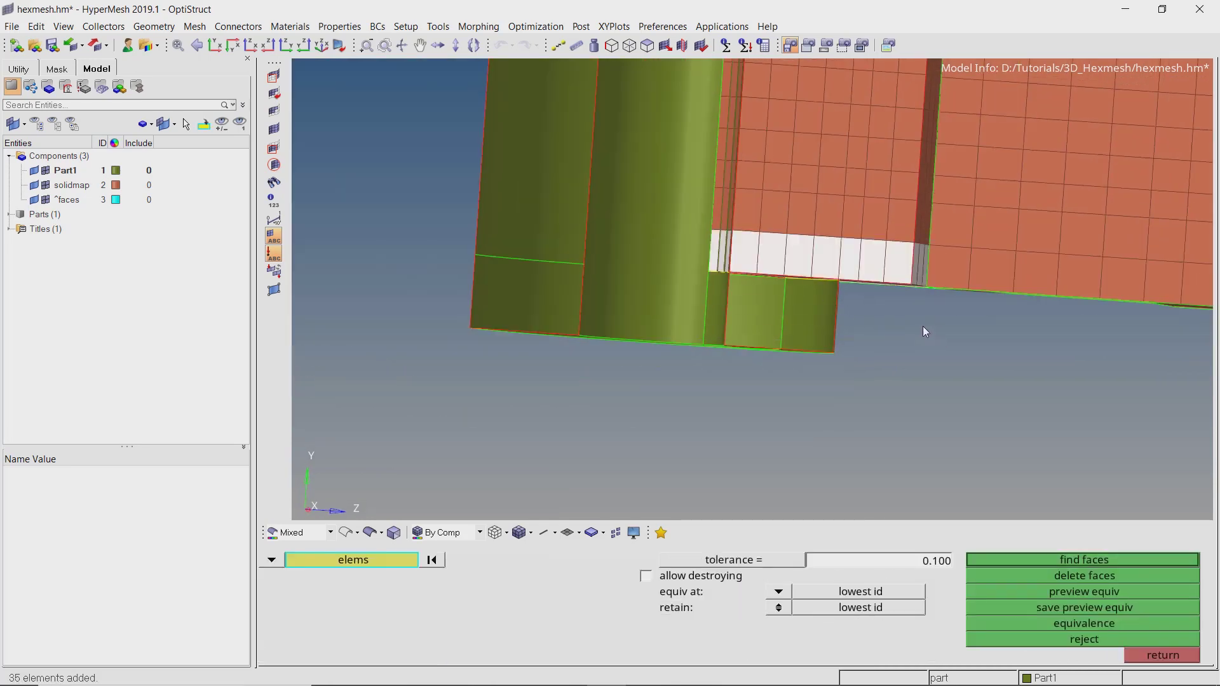
middle_click(902, 313)
Step: Unsplit the inner arc edge dividing the bottom end face of the boss's lower extension
ctrl+drag(770, 276, 742, 247)
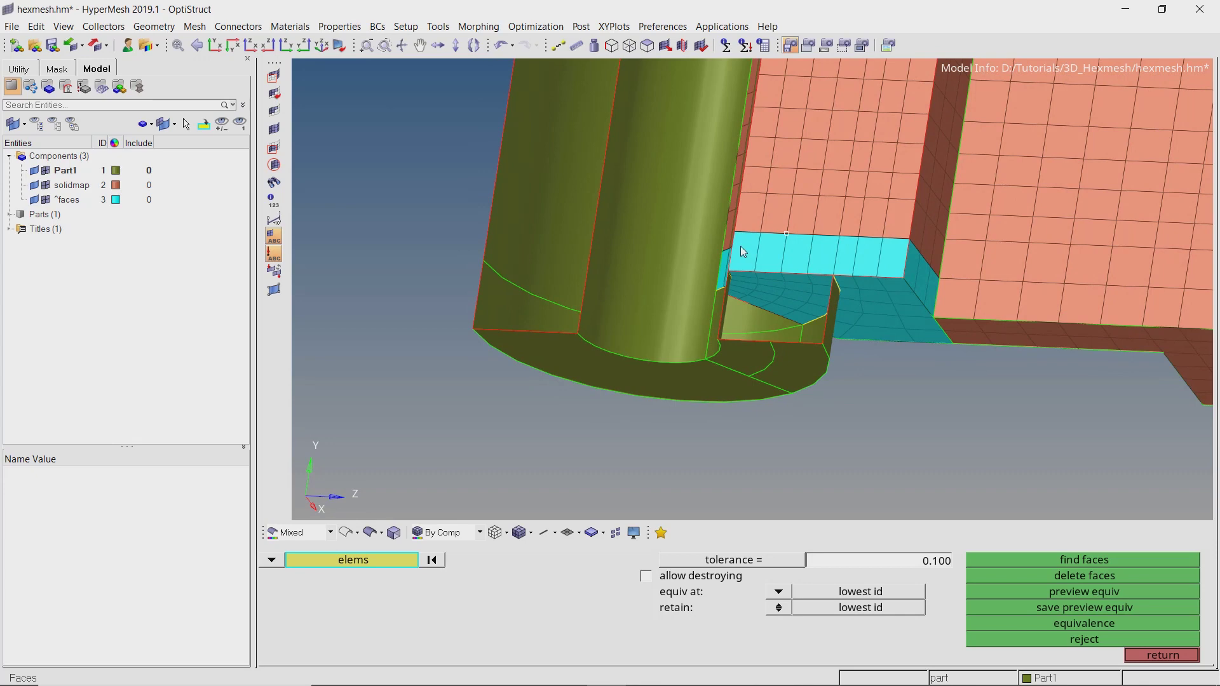
key(F11)
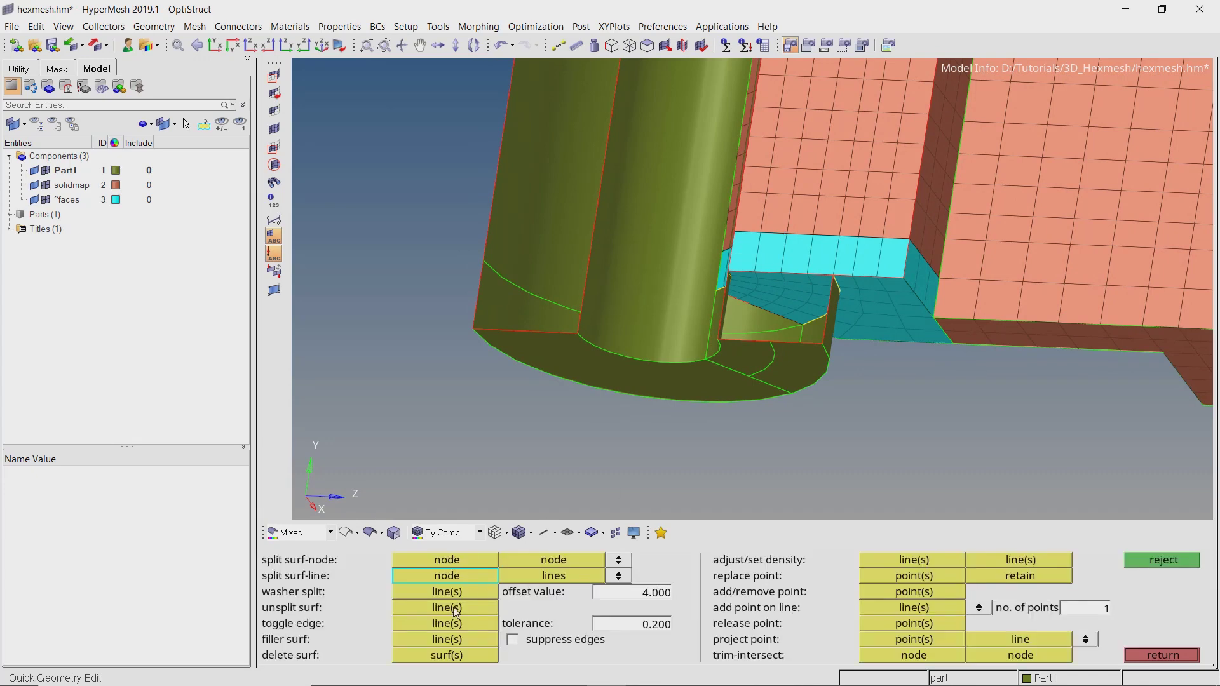
click(453, 608)
ctrl+scroll(787, 365, up, 5)
click(759, 342)
ctrl+right_drag(785, 276, 782, 303)
key(Escape)
key(Escape)
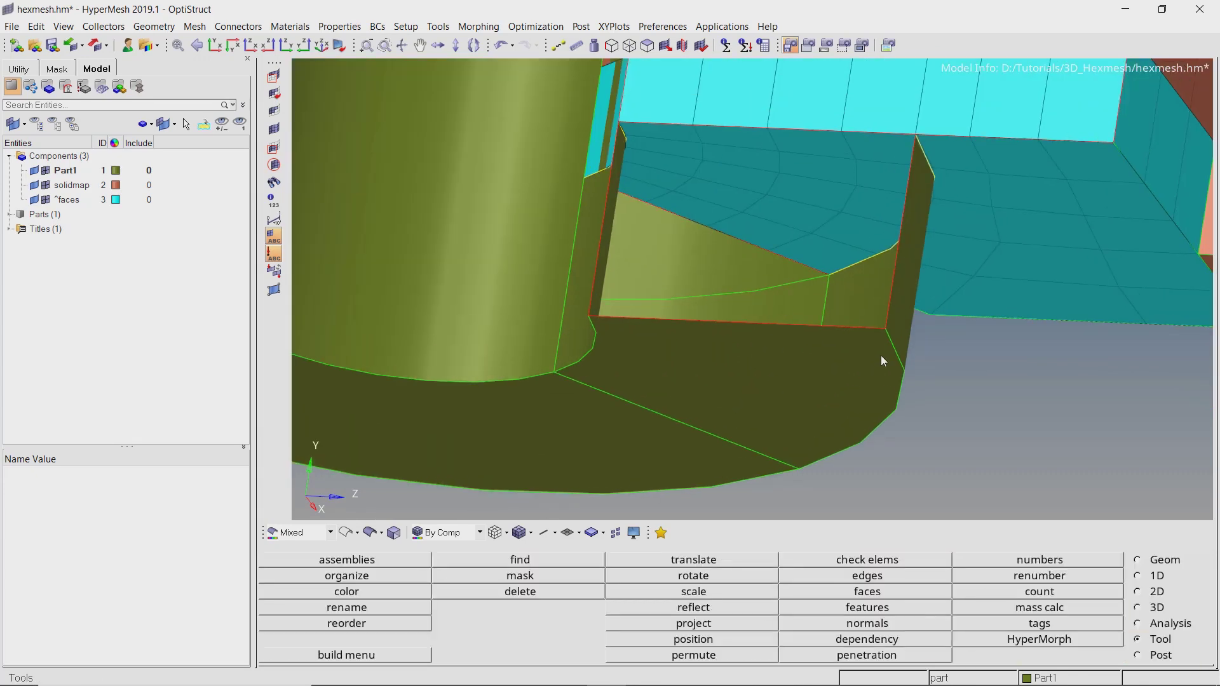
Step: In a general solid map, select the underside faces above the lower extension as elements to drag and its bottom face as destination
click(1156, 610)
click(337, 559)
click(400, 623)
ctrl+right_drag(799, 166, 750, 219)
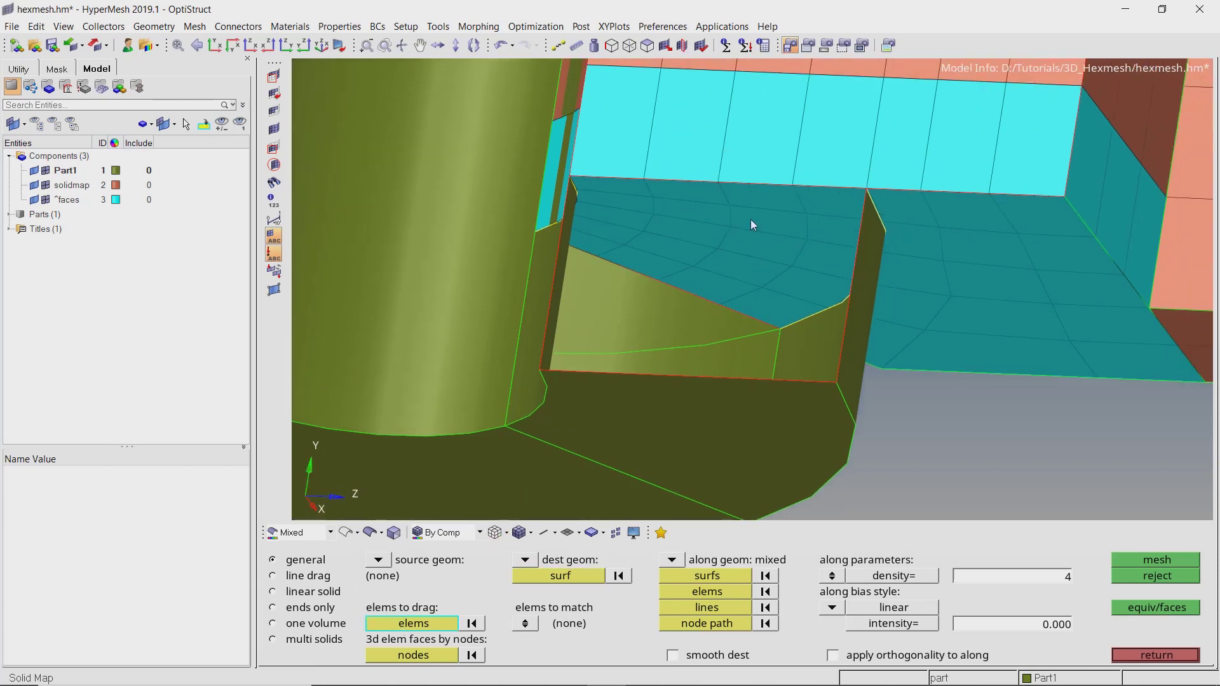
click(751, 220)
click(425, 624)
click(759, 624)
ctrl+scroll(845, 247, down, 4)
ctrl+right_drag(852, 244, 791, 152)
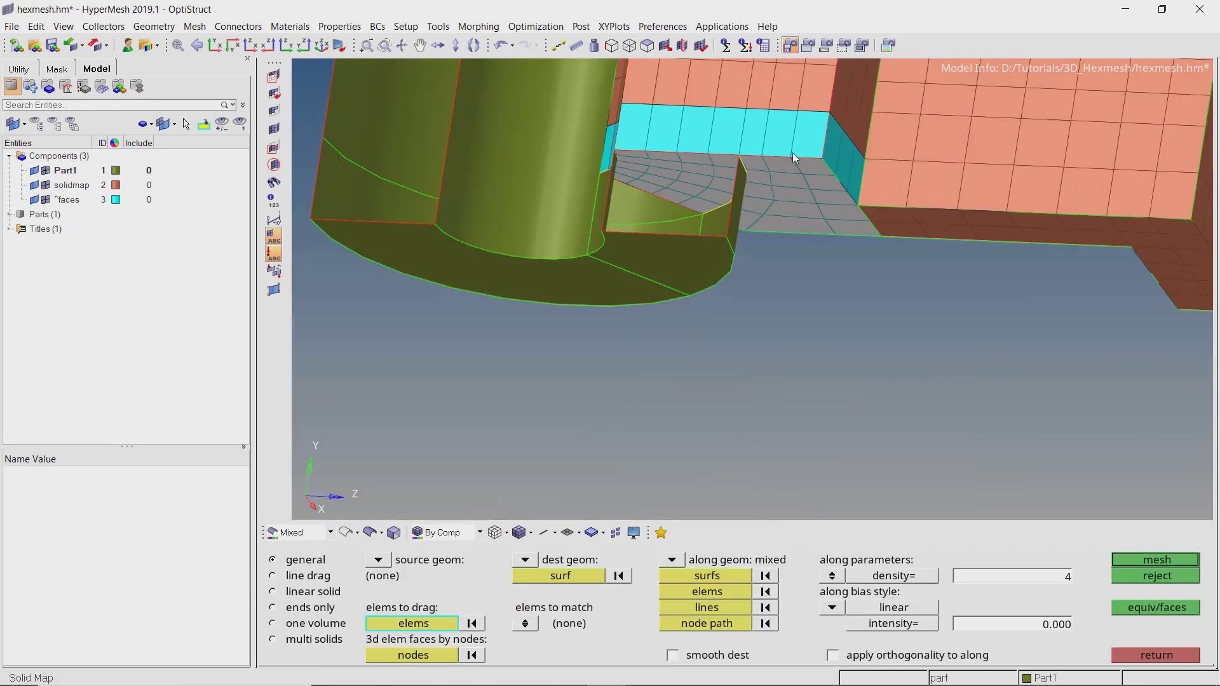
ctrl+drag(791, 153, 760, 228)
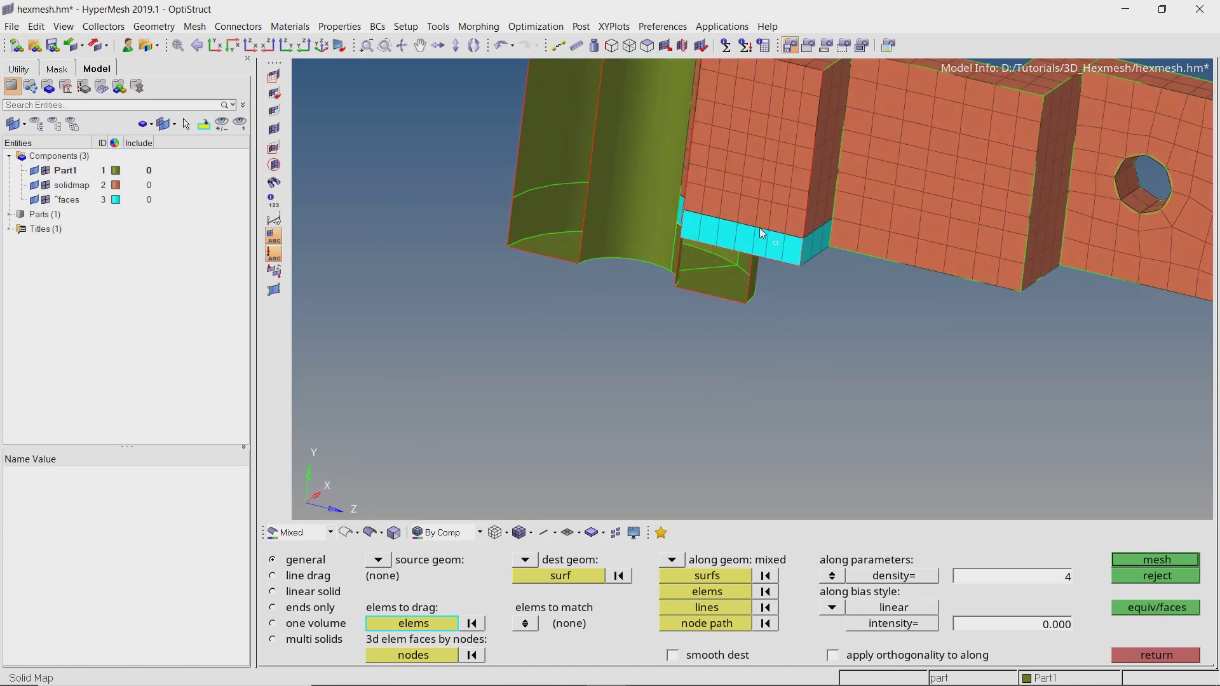
ctrl+scroll(744, 256, up, 3)
click(559, 579)
click(675, 310)
Step: Select the lower extension's bore and outer curved surfaces as along surfaces, set density to 2, and mesh the section
click(708, 578)
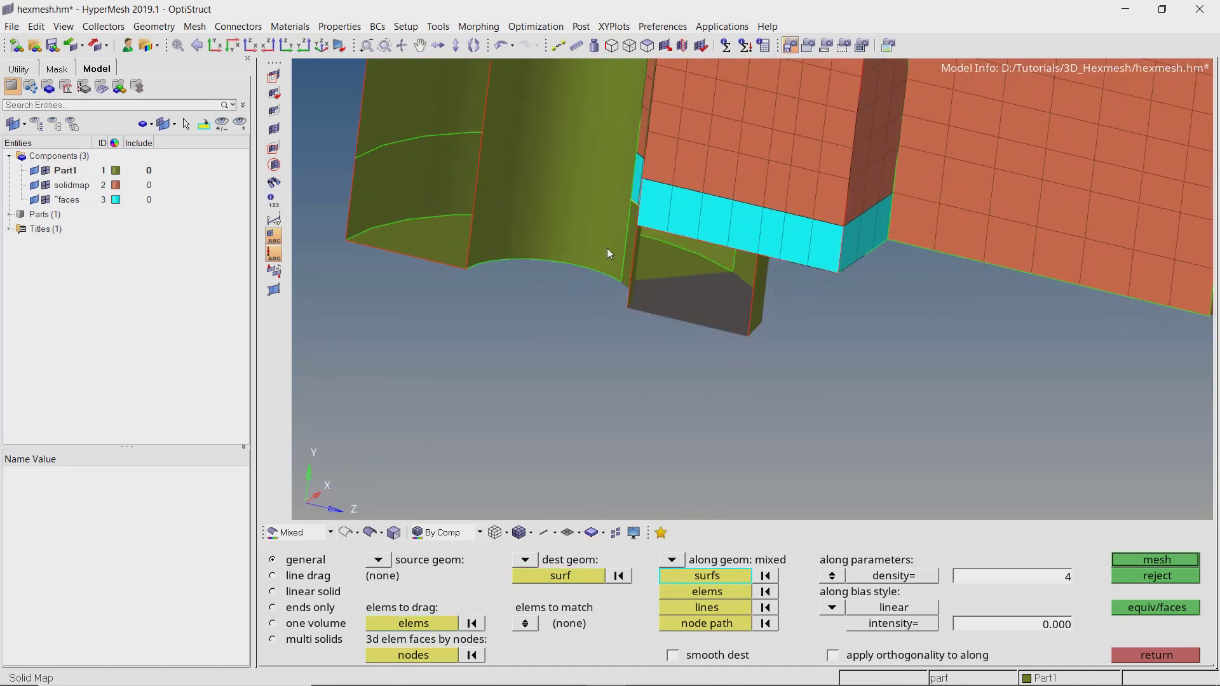
ctrl+drag(608, 248, 666, 250)
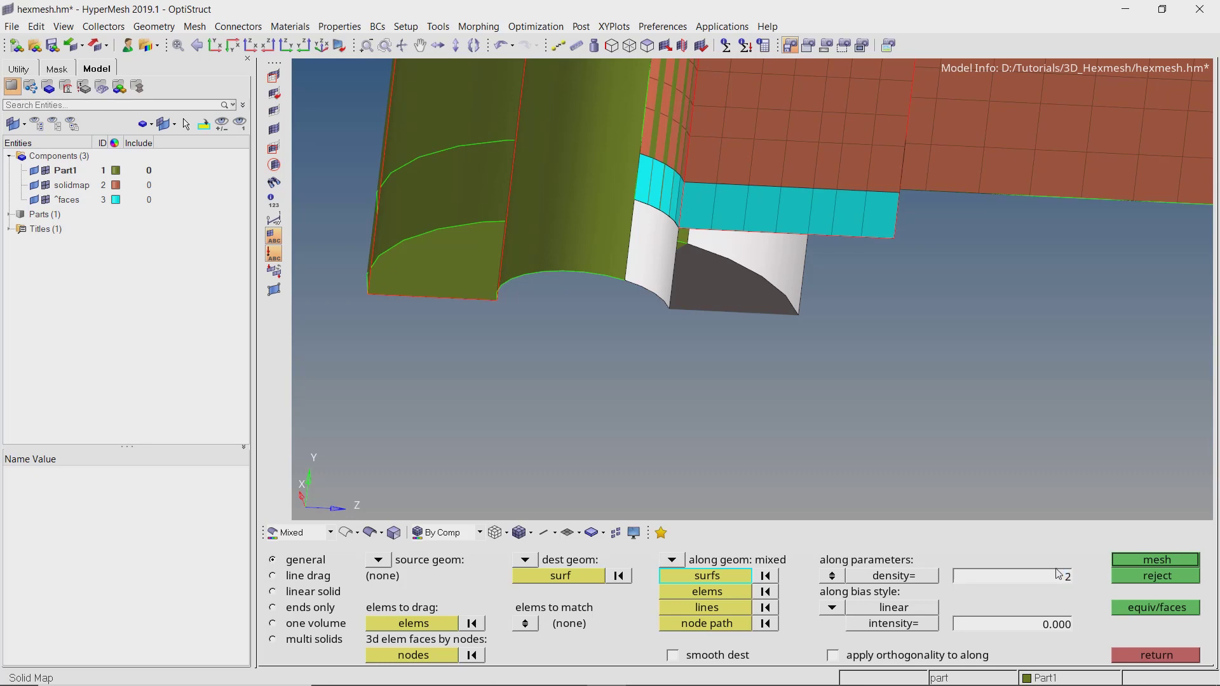
click(1131, 562)
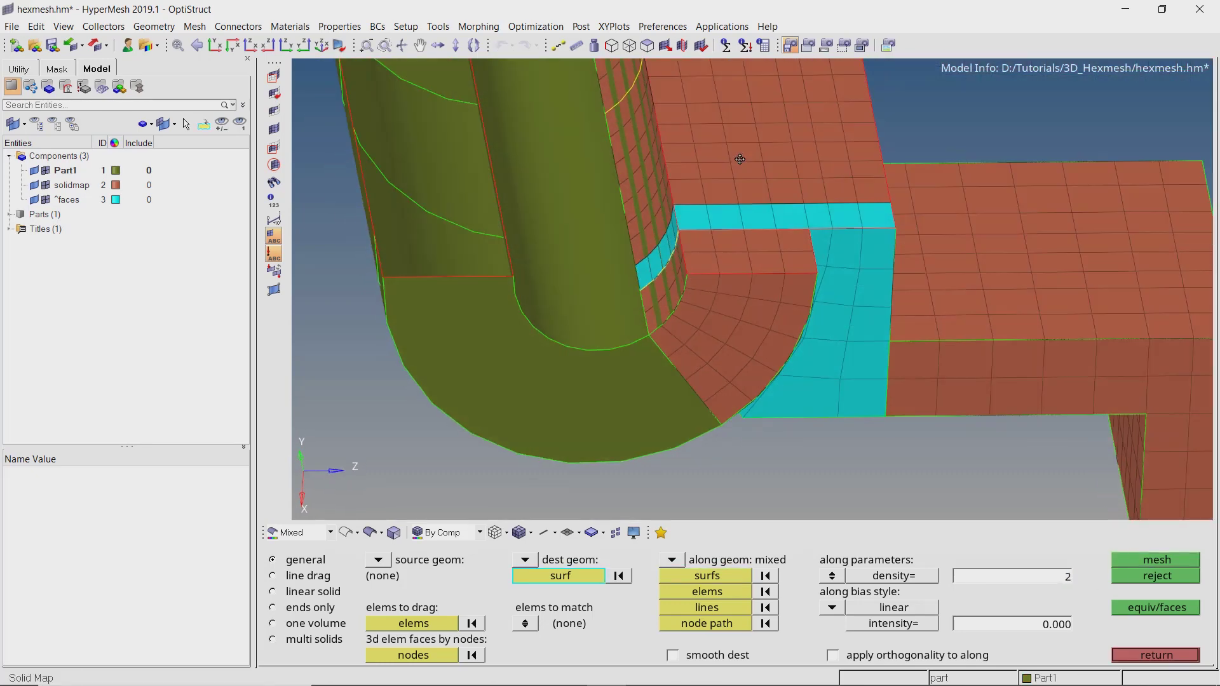
ctrl+scroll(742, 249, down, 3)
key(Escape)
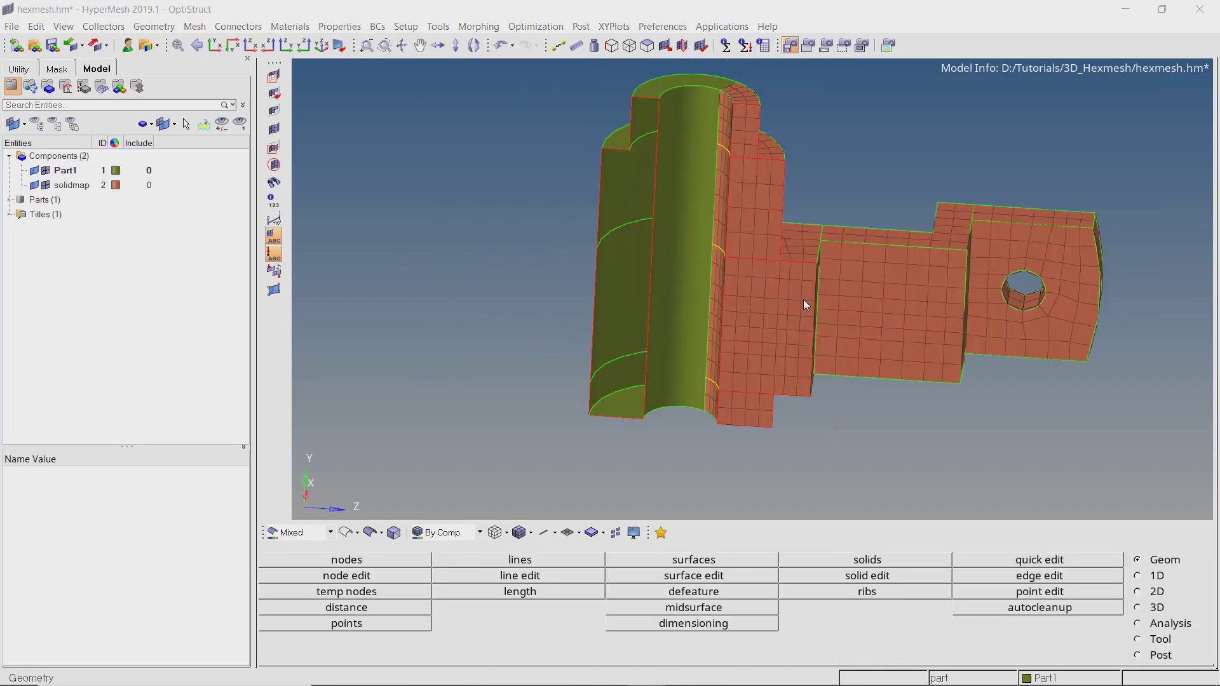
Step: Create a ruled surface on the unmeshed side's symmetry plane between the boss's stepped outer profile edges and the straight bore edge
ctrl+drag(708, 268, 714, 274)
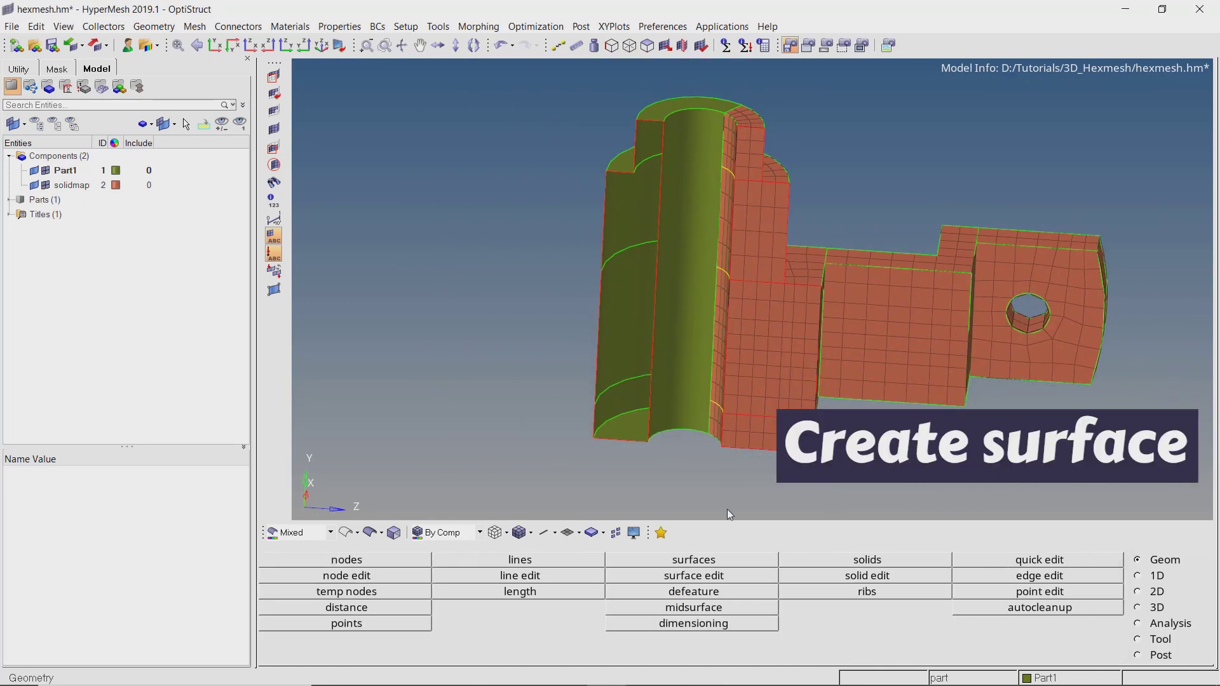
click(705, 559)
scroll(596, 336, up, 3)
click(600, 347)
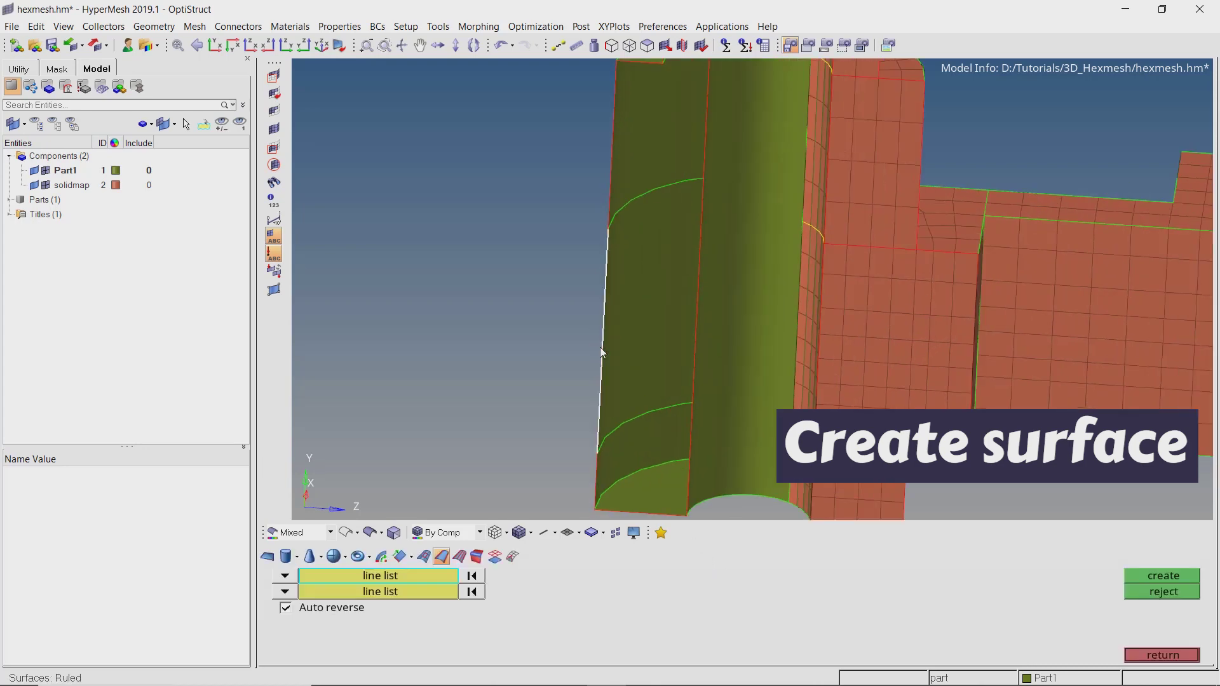
click(594, 475)
ctrl+right_drag(643, 215, 620, 333)
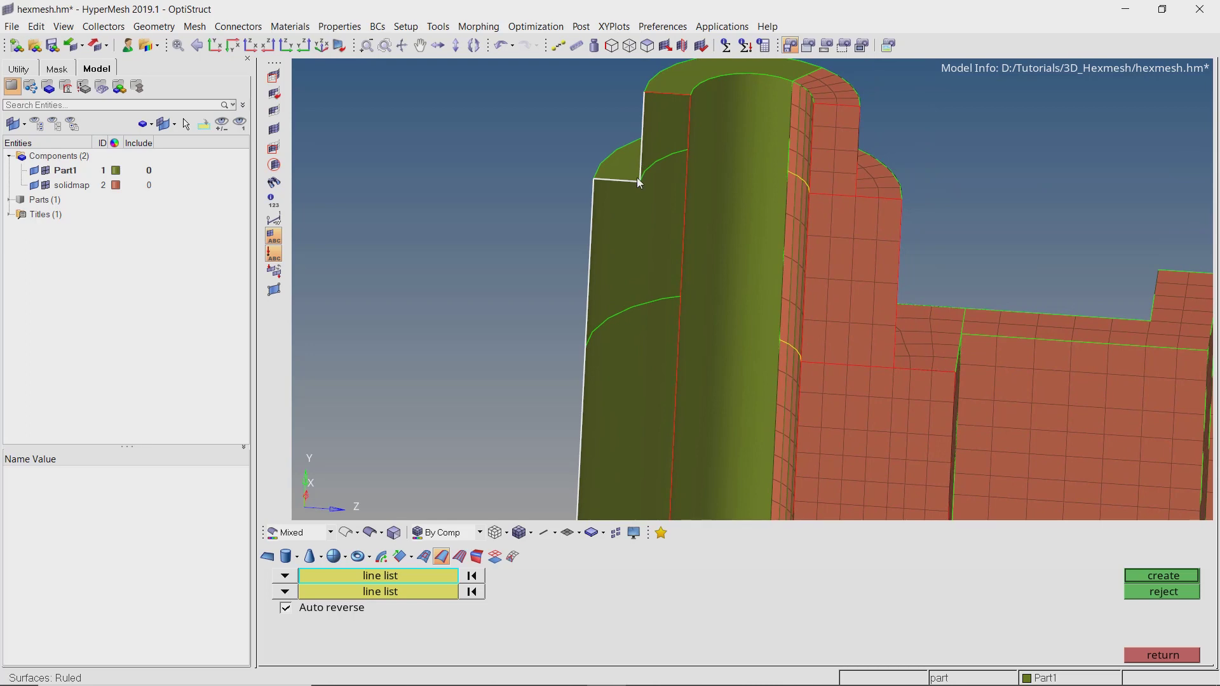
middle_click(663, 170)
click(679, 218)
scroll(671, 227, down, 3)
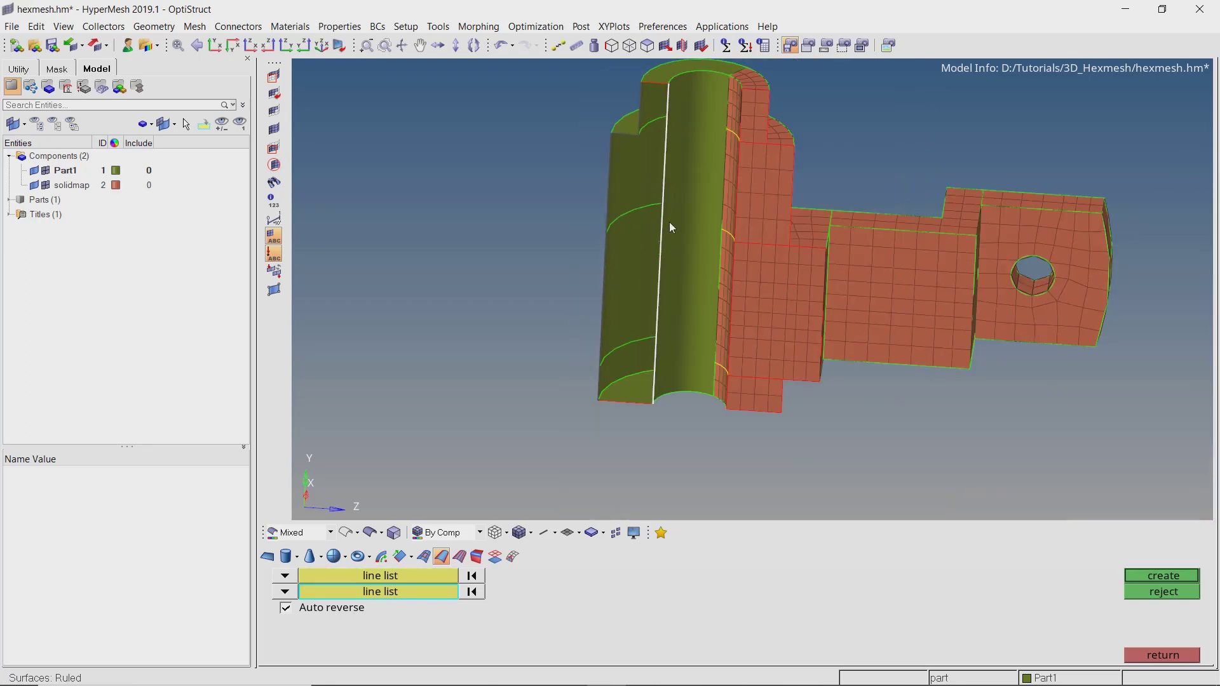
scroll(626, 341, up, 3)
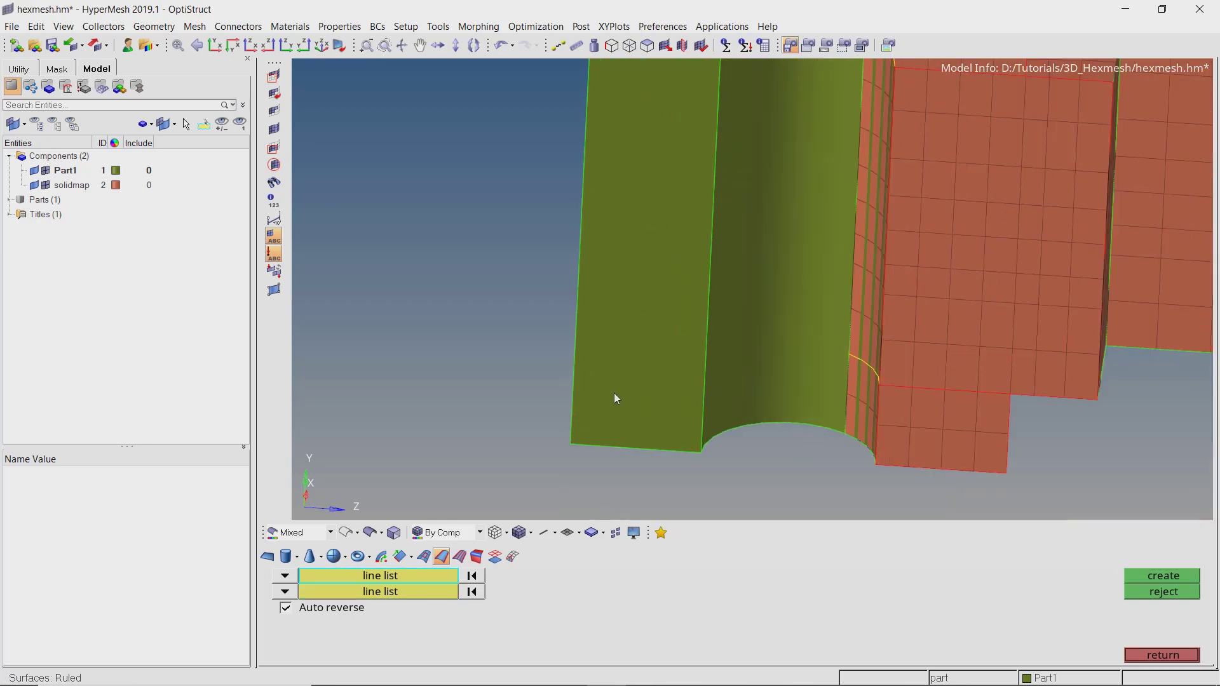
Step: Show the geometry as wireframe and find the faces of the solid elements in the meshed boss half and adjoining block
scroll(671, 311, down, 4)
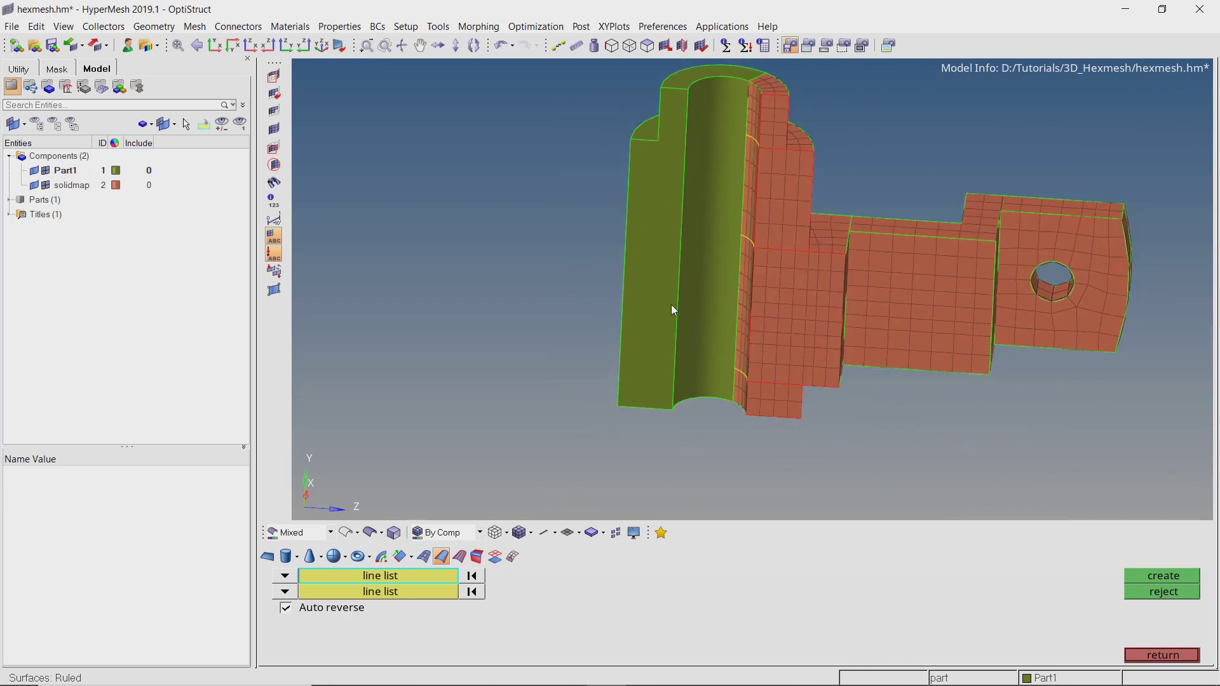
key(Escape)
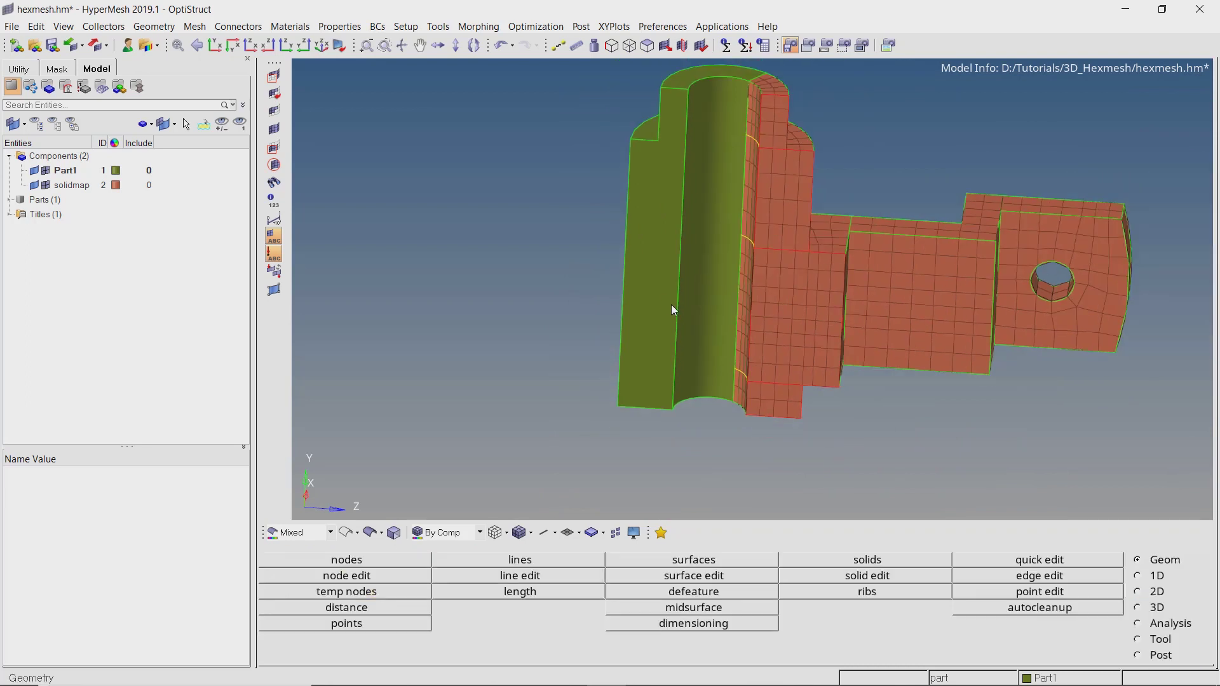
click(349, 533)
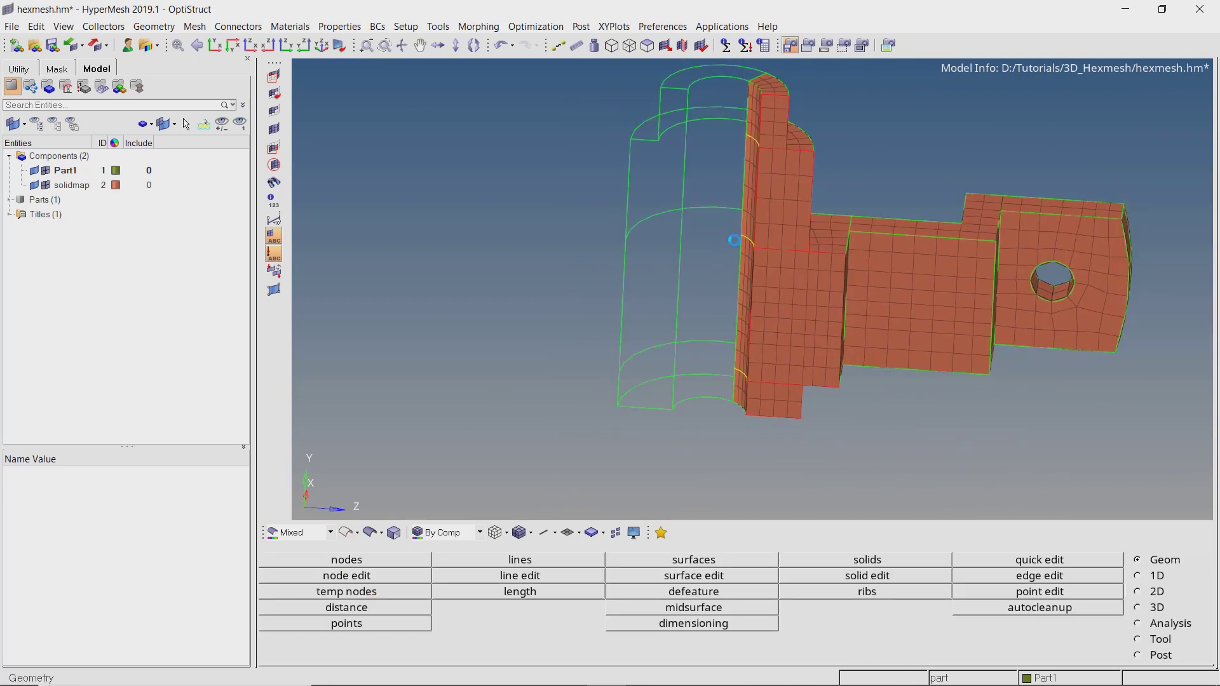
ctrl+drag(733, 240, 787, 288)
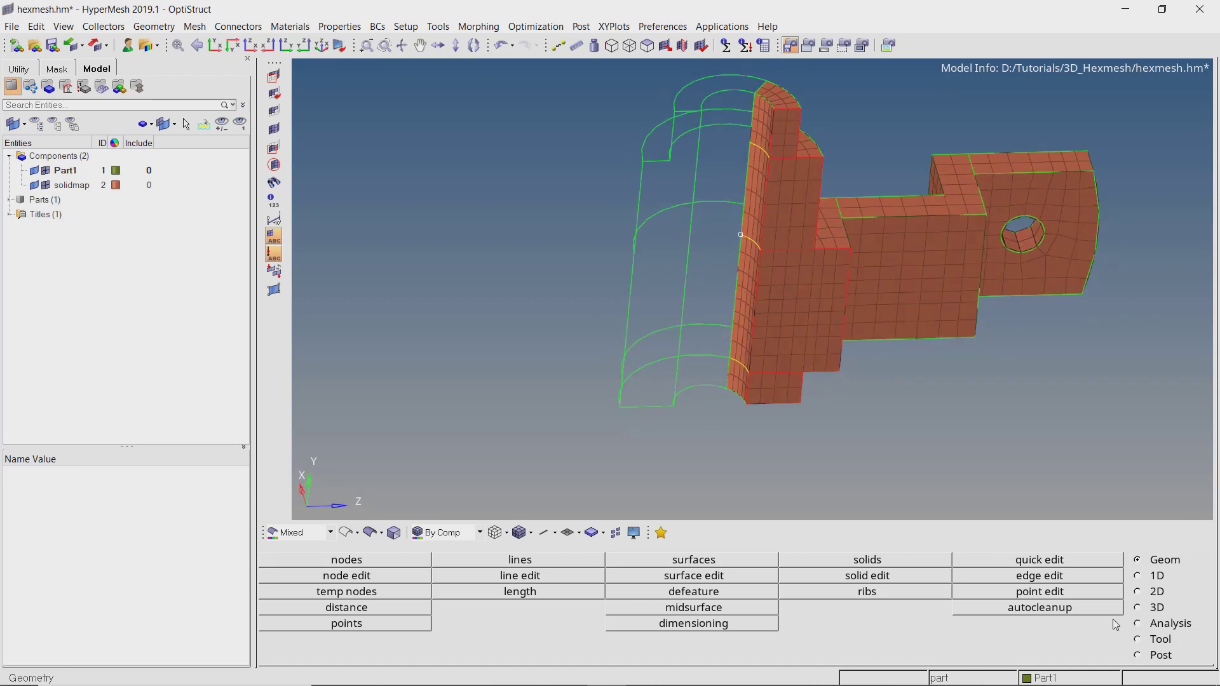
click(1138, 640)
click(905, 593)
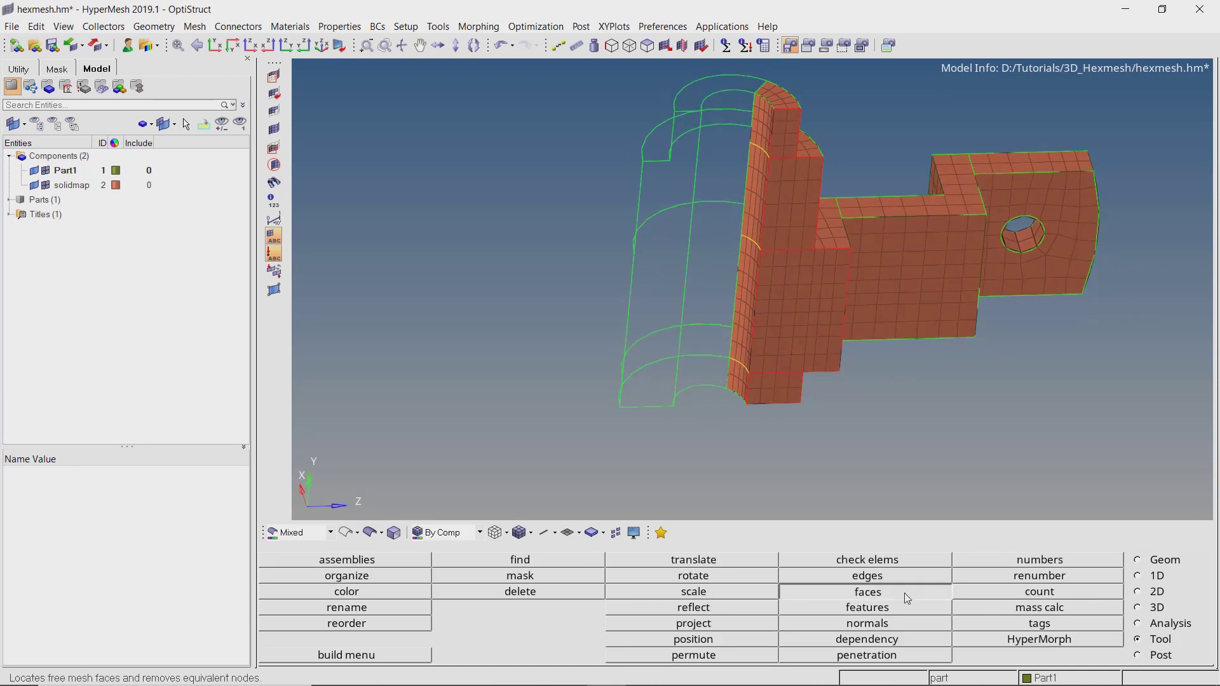
ctrl+drag(803, 324, 786, 280)
shift+drag(713, 68, 809, 448)
middle_click(809, 447)
key(Escape)
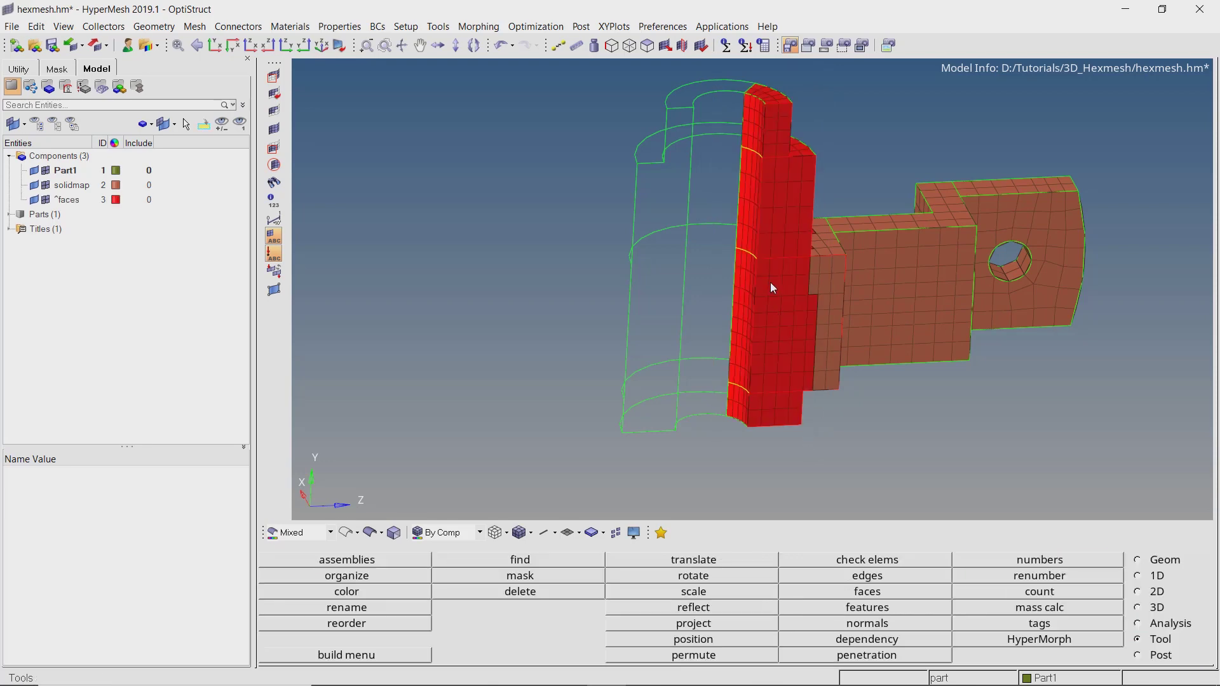
ctrl+drag(760, 269, 880, 289)
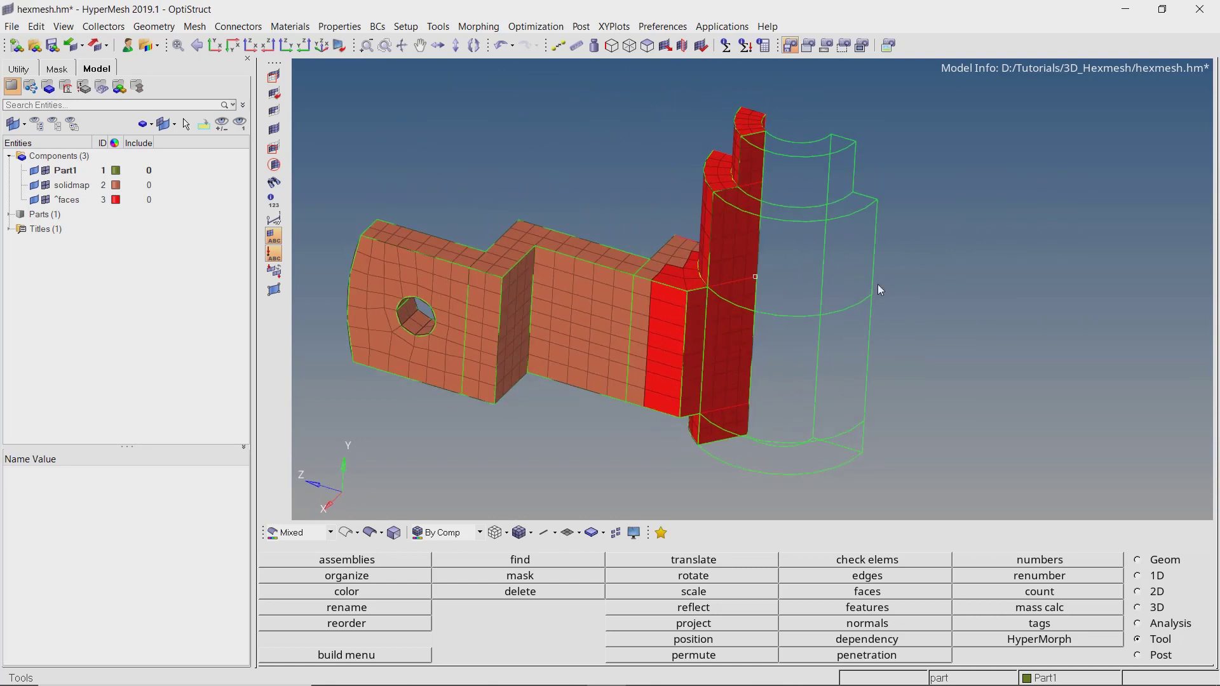
Step: Shade the geometry and mask the outer curved surfaces of the unmeshed boss half
click(372, 532)
key(F5)
click(768, 317)
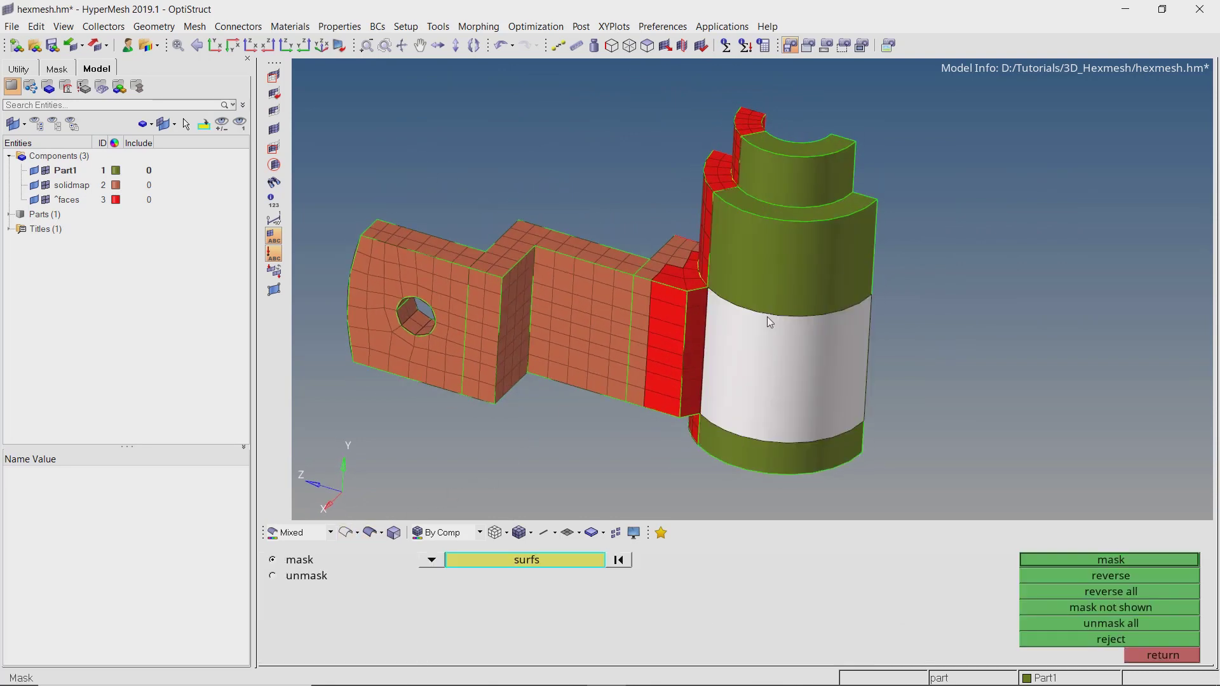
click(788, 267)
click(796, 457)
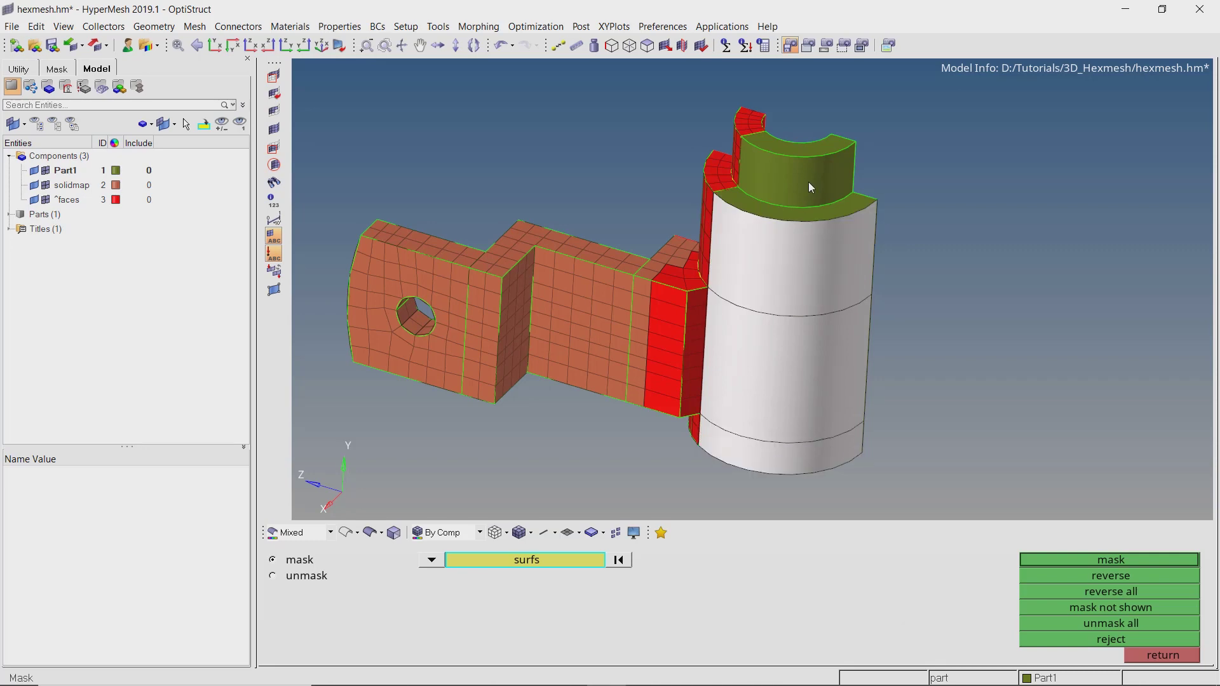
middle_click(806, 365)
ctrl+drag(779, 318, 795, 300)
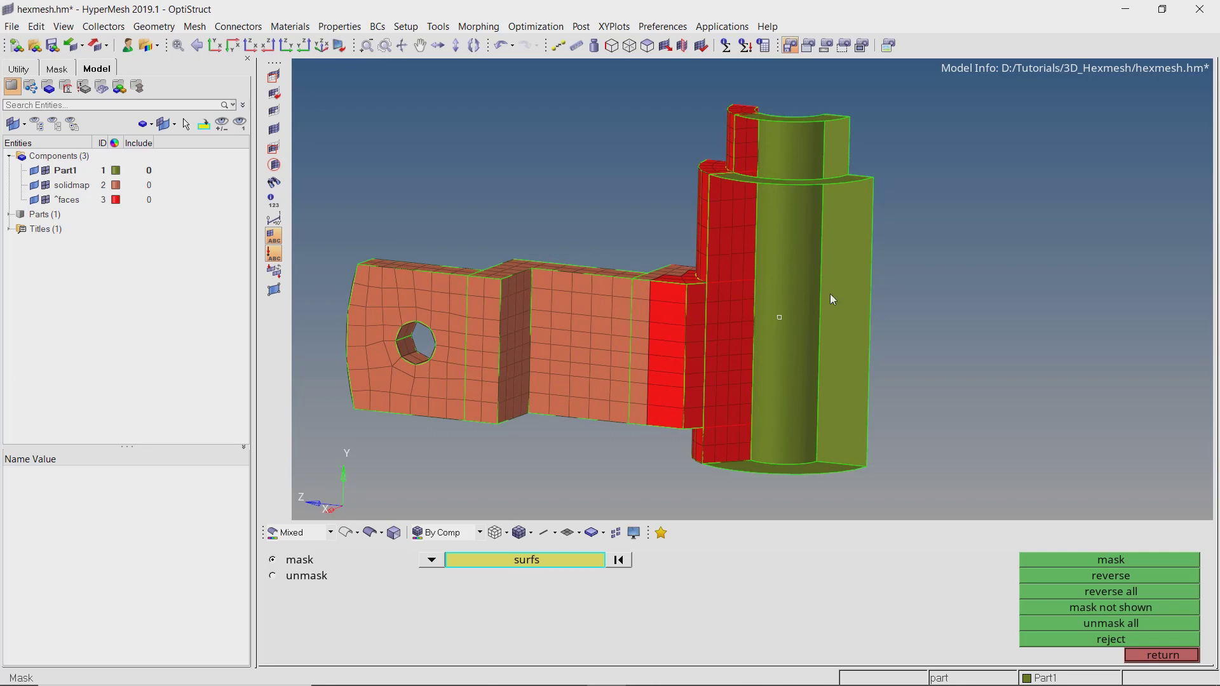
key(Escape)
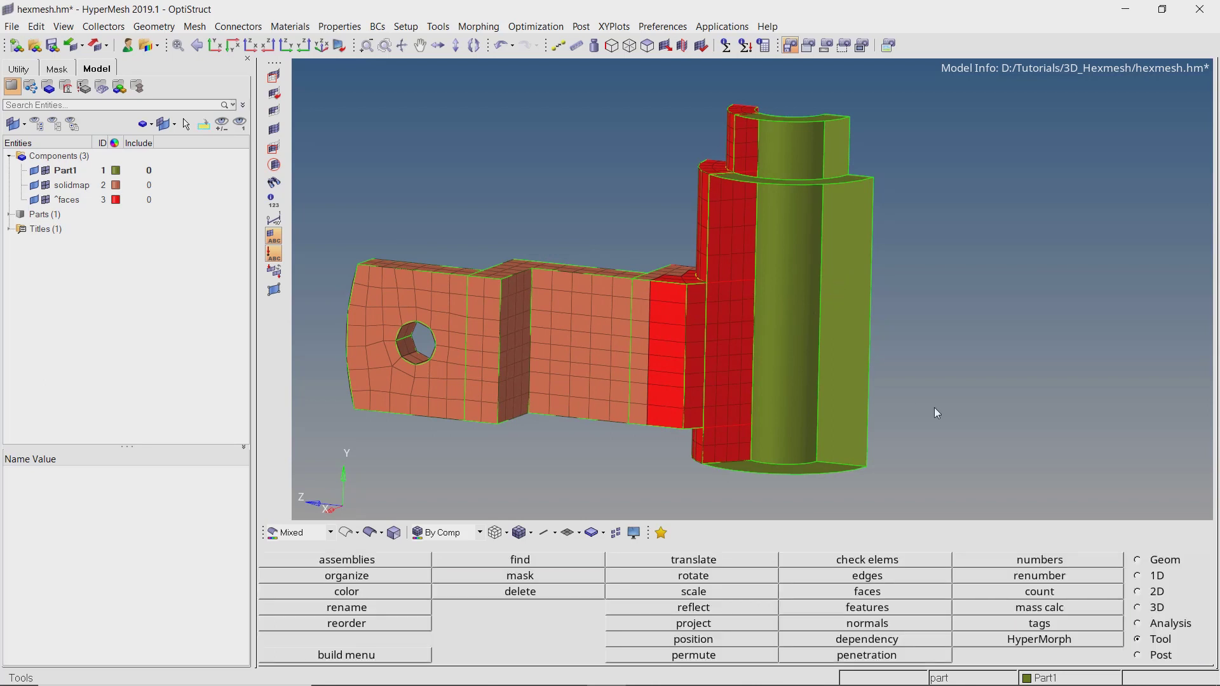
Step: In a general solid map, select the boss's symmetry-plane faces as elements to drag by face, excluding the block's adjacent side faces
click(1138, 607)
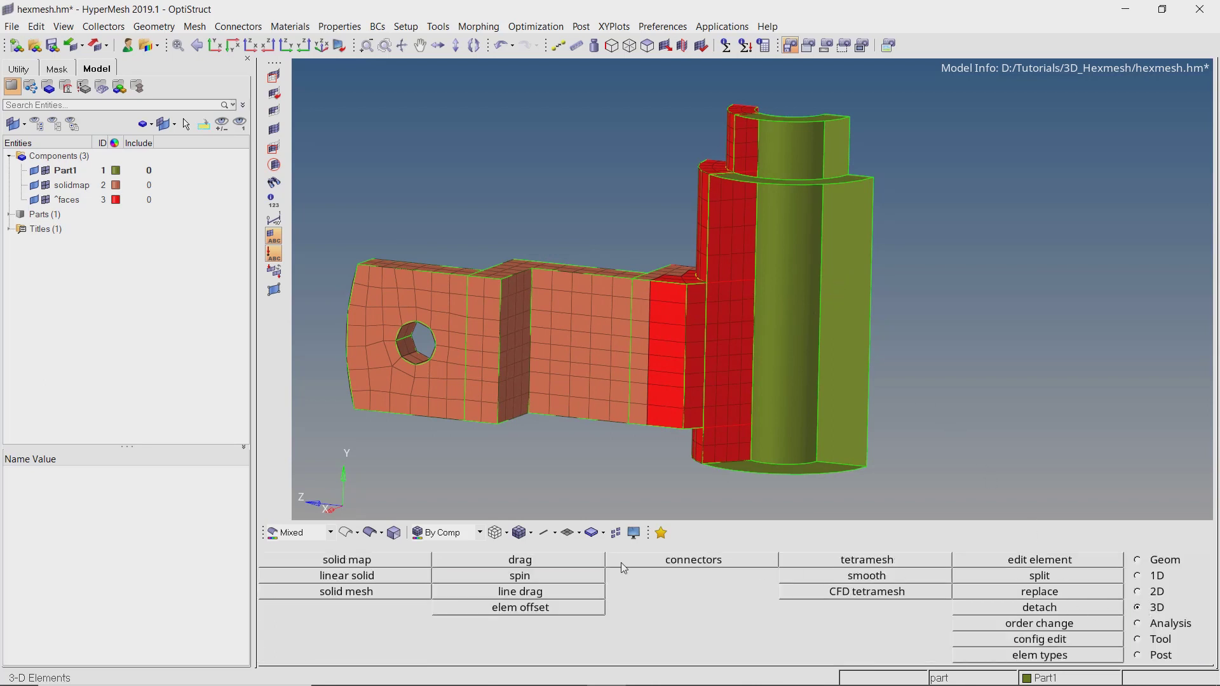
click(347, 560)
click(411, 625)
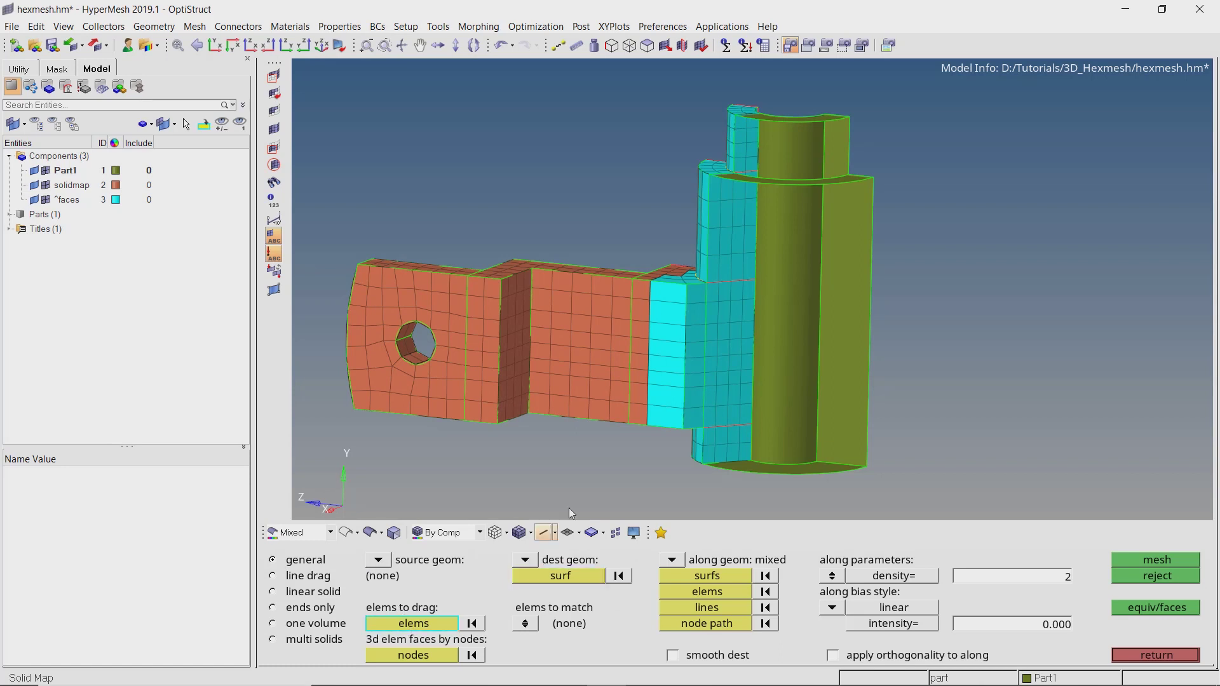
scroll(692, 297, up, 3)
click(436, 624)
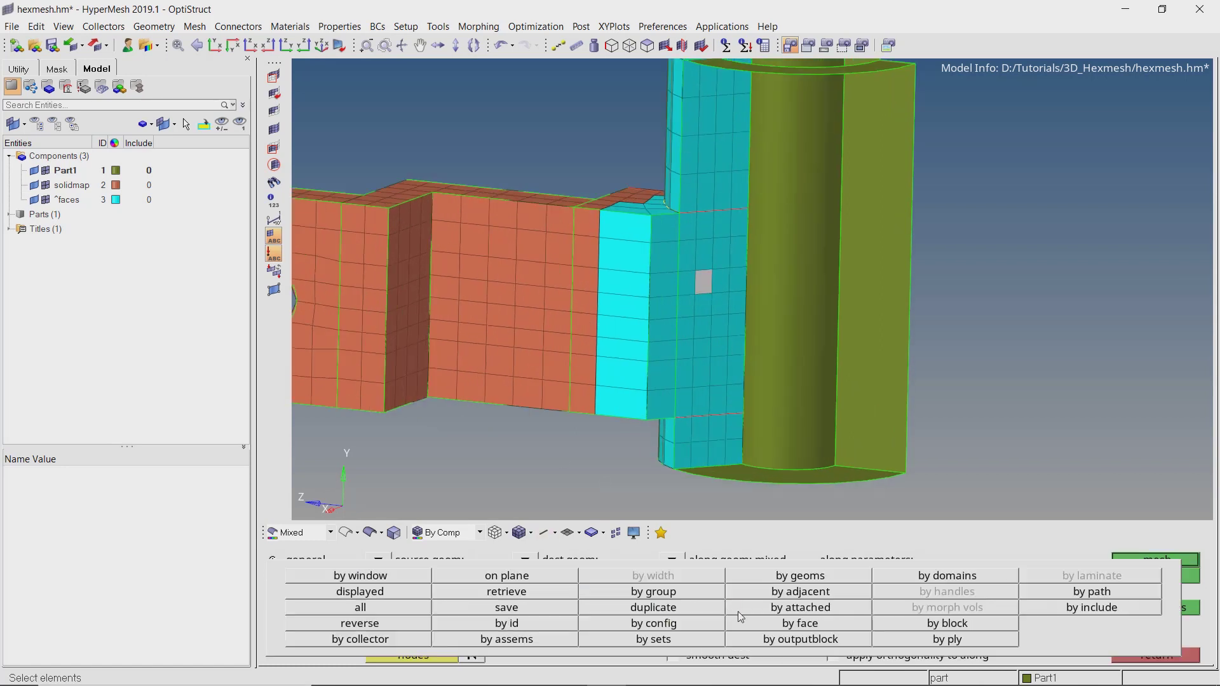
click(756, 626)
right_click(660, 401)
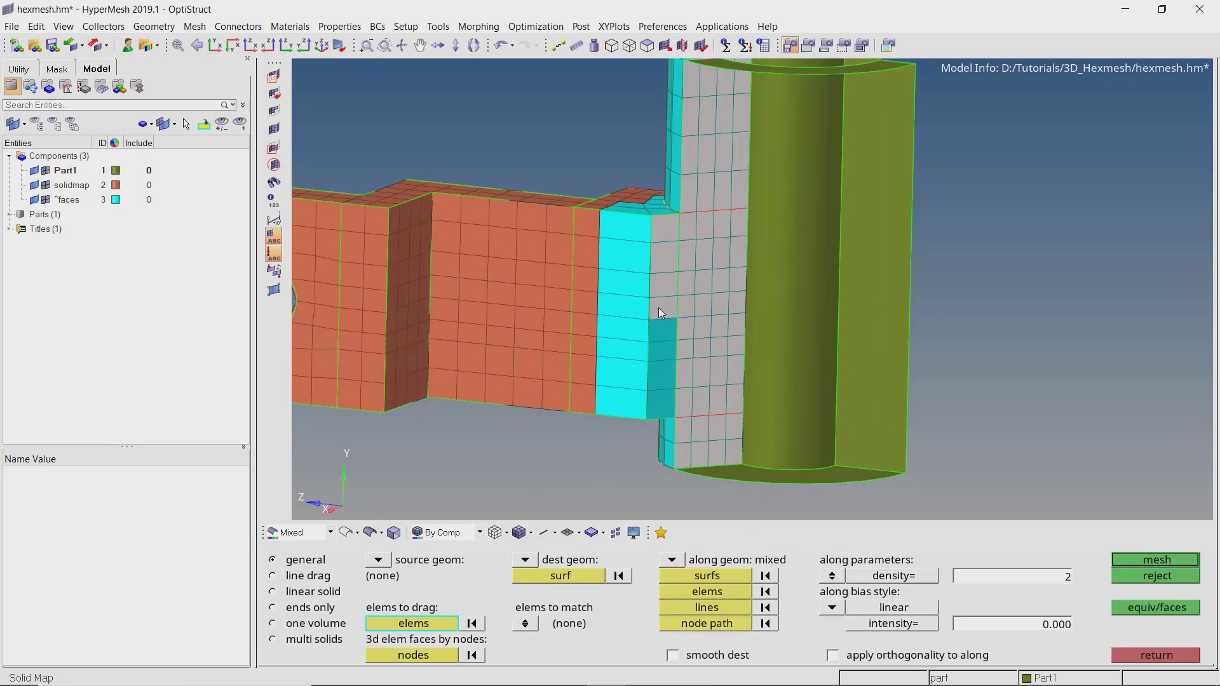
right_click(661, 230)
ctrl+right_drag(783, 192, 745, 251)
scroll(772, 277, down, 2)
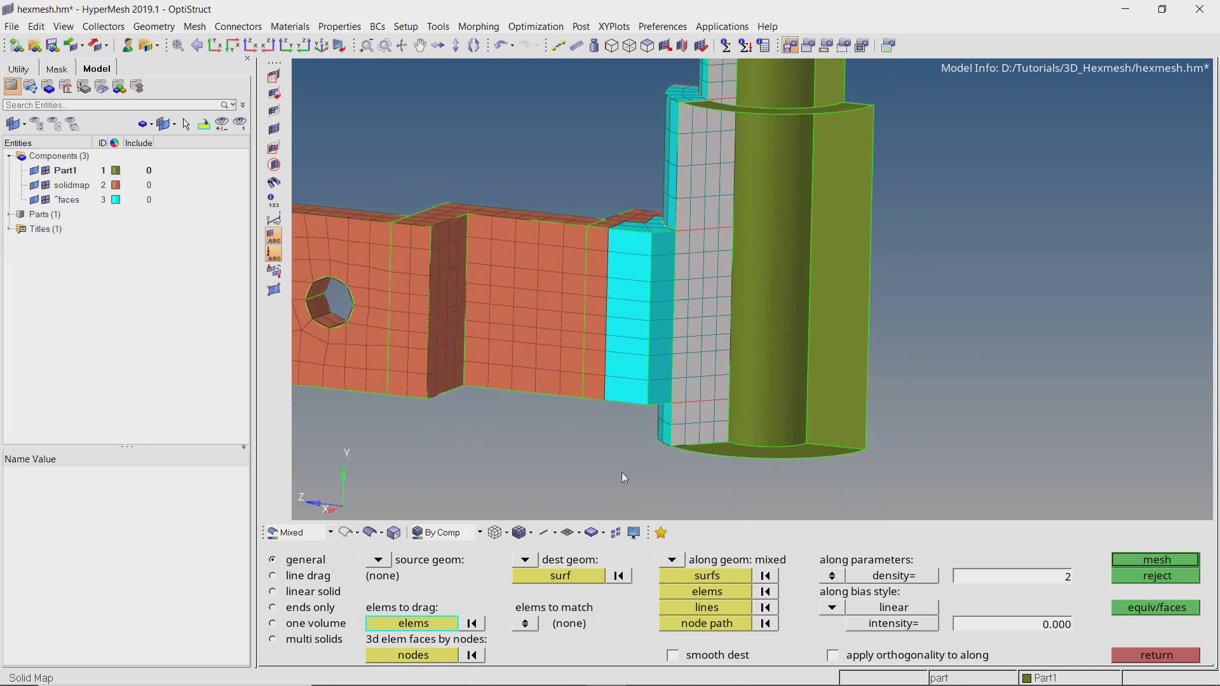
Step: Set the ruled symmetry-plane surface as destination and the bore, step, top and bottom faces of the unmeshed boss half as along surfaces
click(562, 575)
click(851, 249)
scroll(820, 241, up, 1)
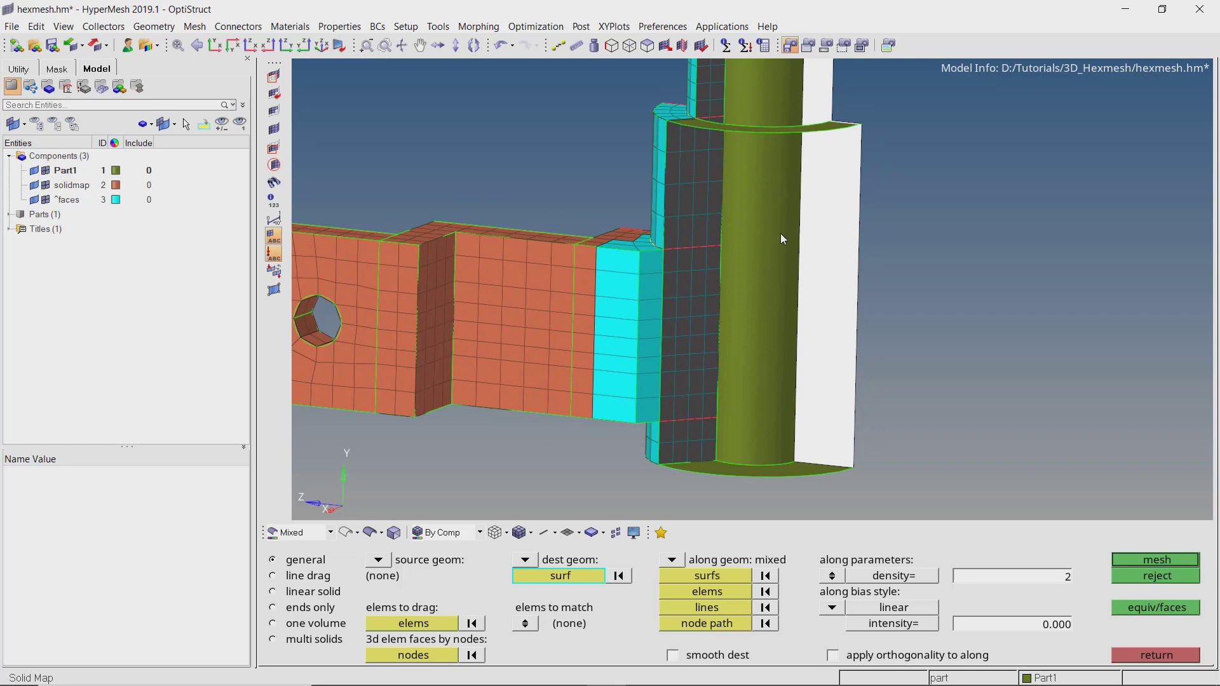
click(705, 578)
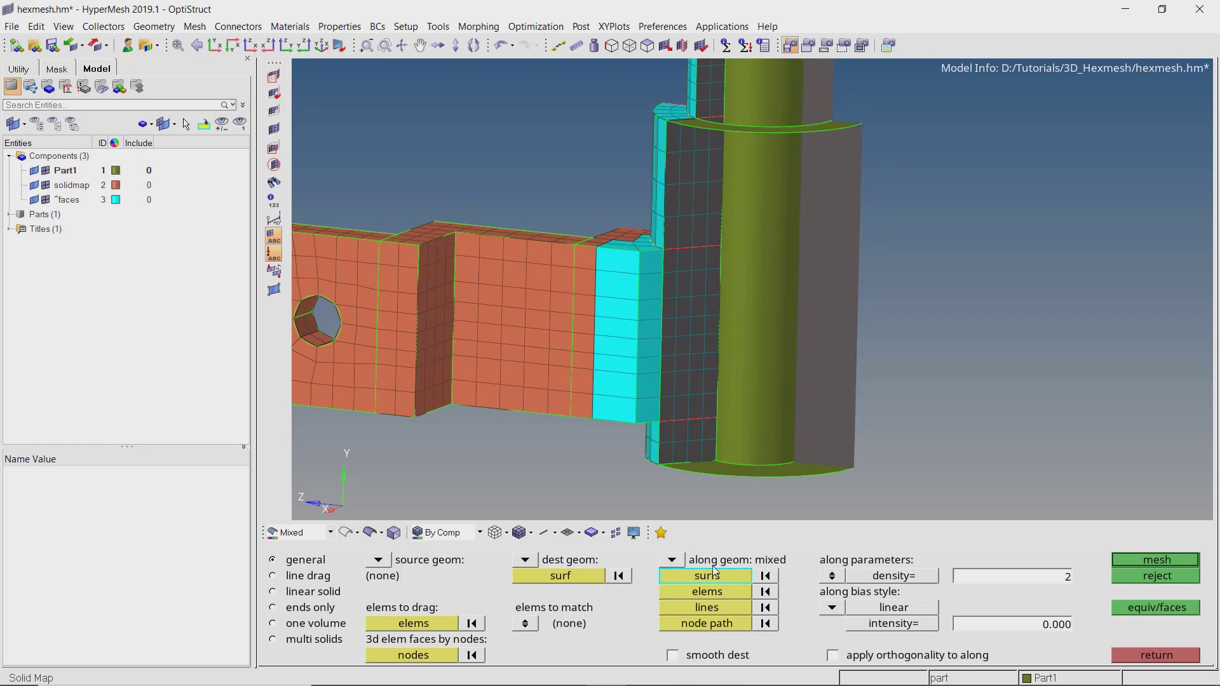
click(761, 473)
click(767, 226)
ctrl+right_drag(779, 152, 763, 224)
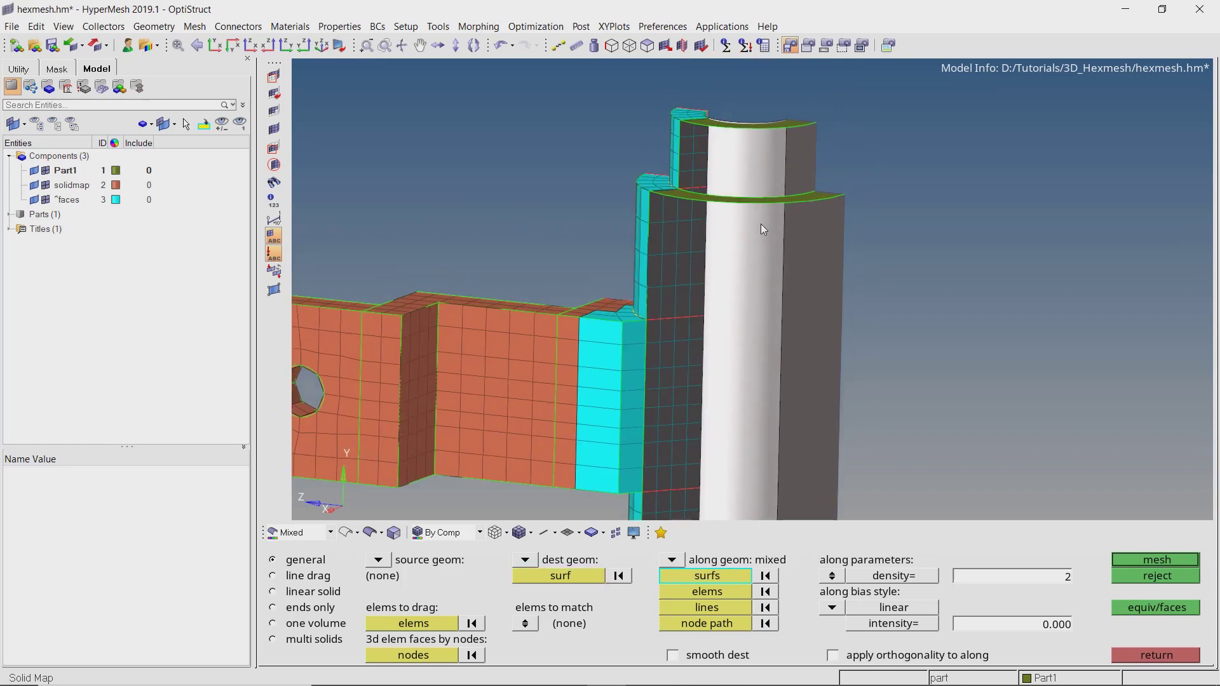
ctrl+right_drag(750, 387, 760, 266)
ctrl+right_drag(737, 136, 740, 268)
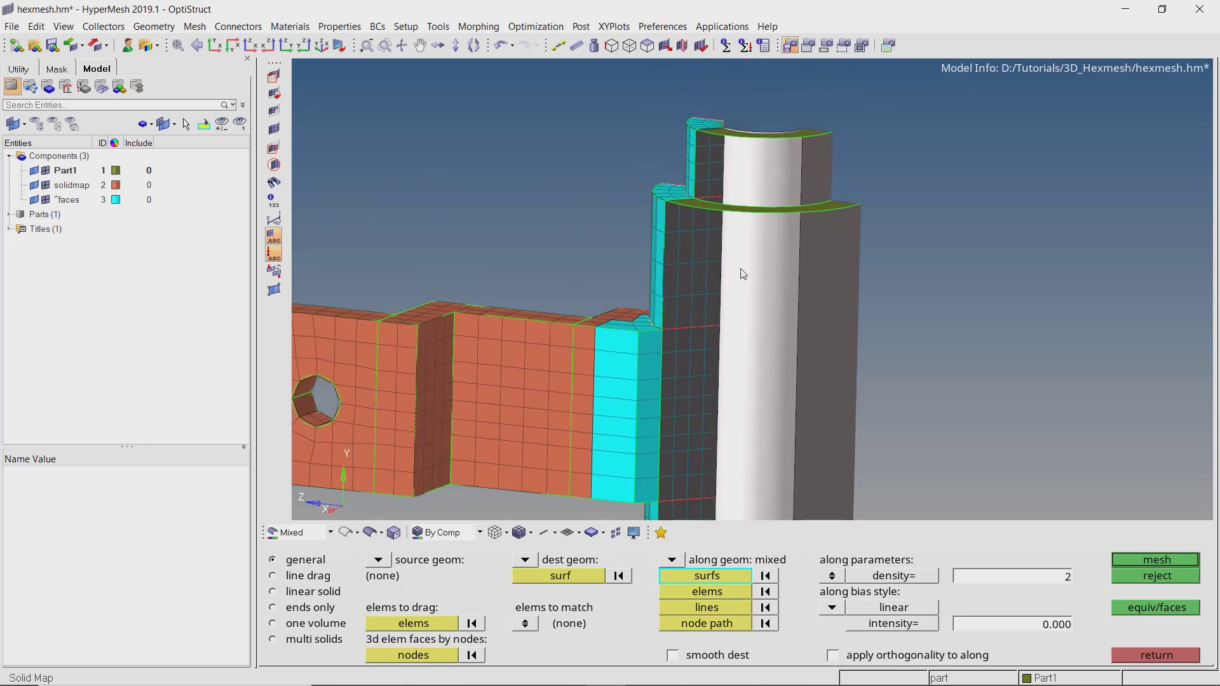
click(767, 208)
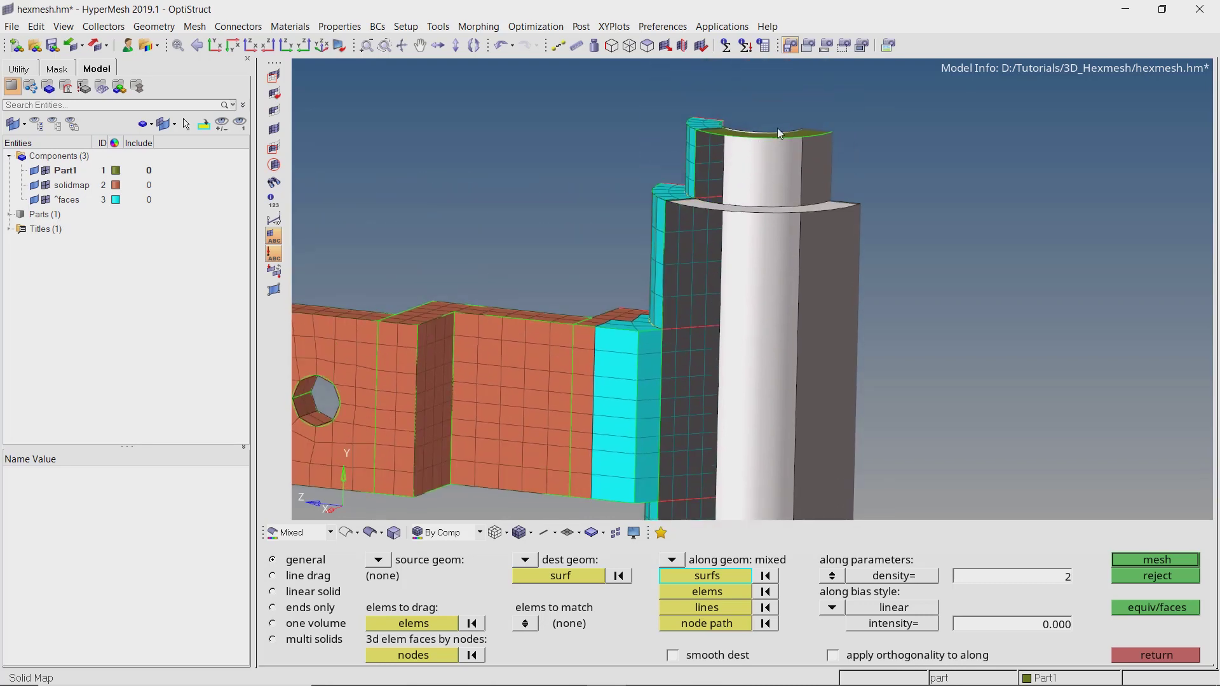
click(777, 129)
Step: Set the along density to 10 and mesh the remaining boss half
ctrl+drag(784, 211, 748, 262)
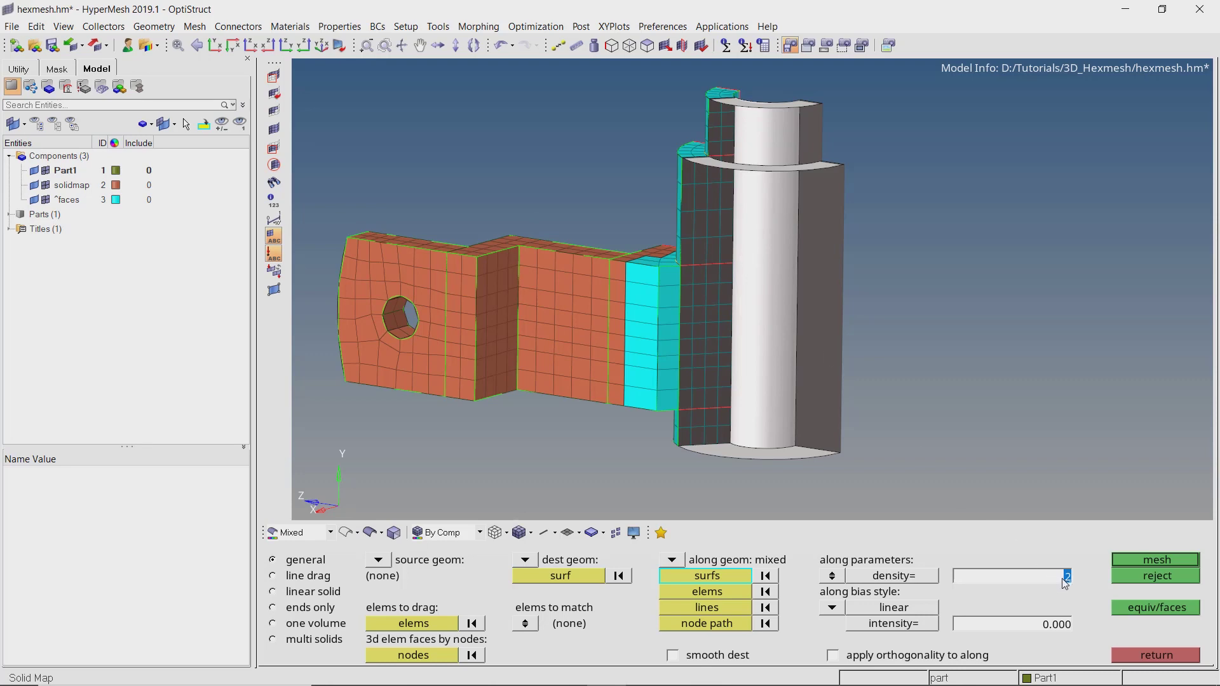
click(1138, 565)
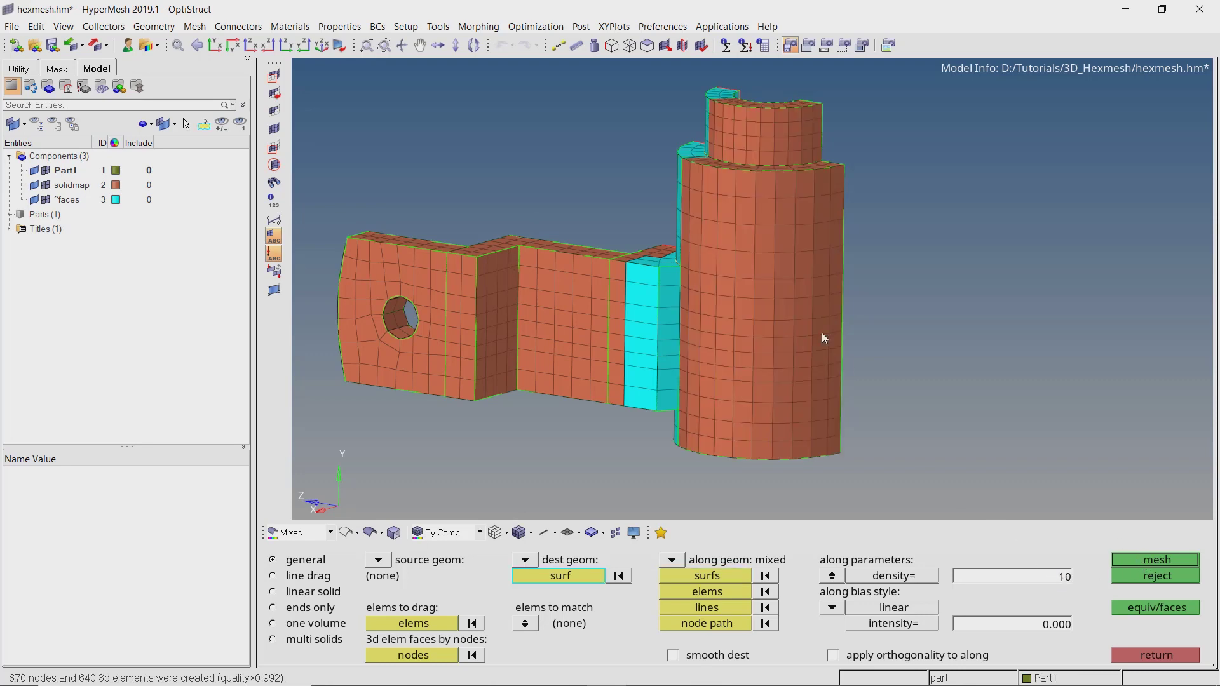
ctrl+drag(822, 333, 792, 271)
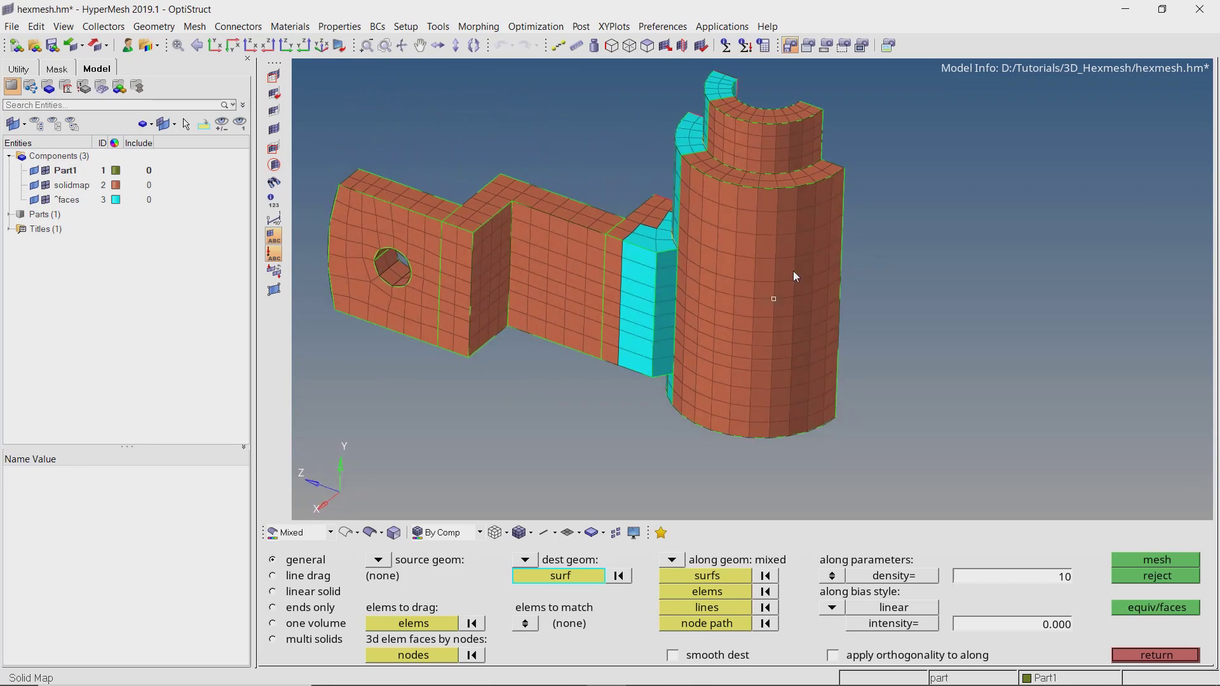
Step: Delete the ^faces component and hide the Part1 geometry
key(Escape)
click(75, 200)
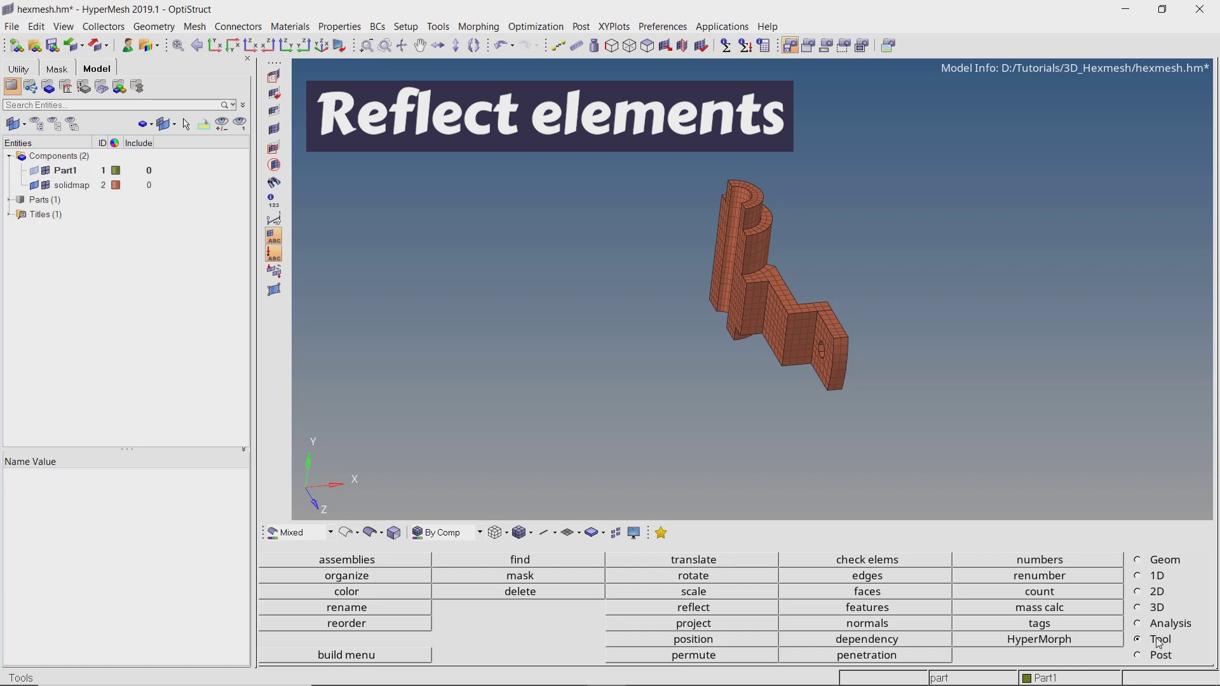
Step: In the Reflect tool, select all displayed elements and duplicate them into their original component
click(758, 607)
shift+drag(611, 110, 934, 462)
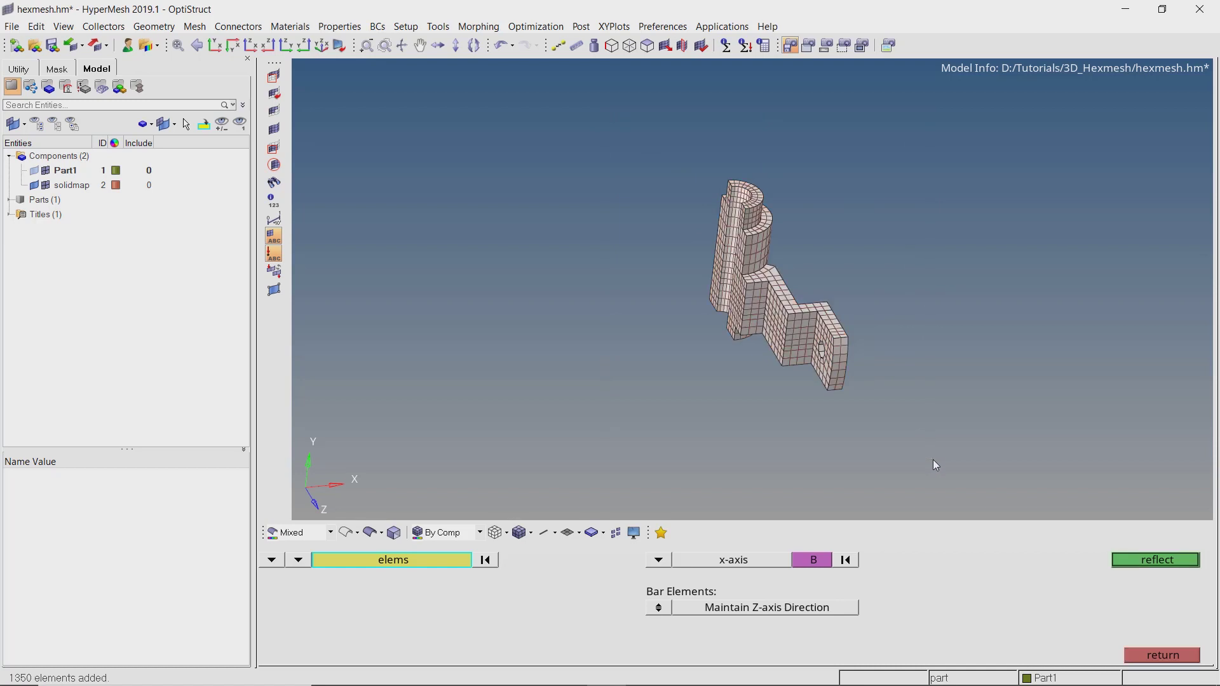
click(411, 562)
click(723, 608)
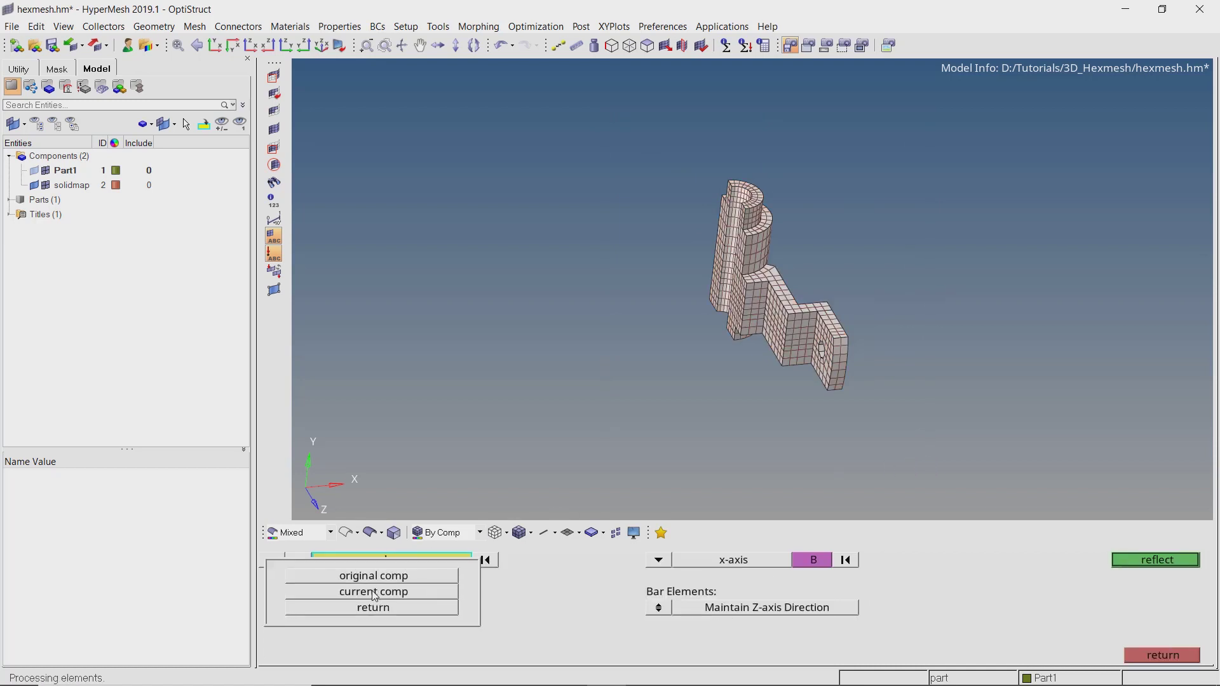
click(374, 578)
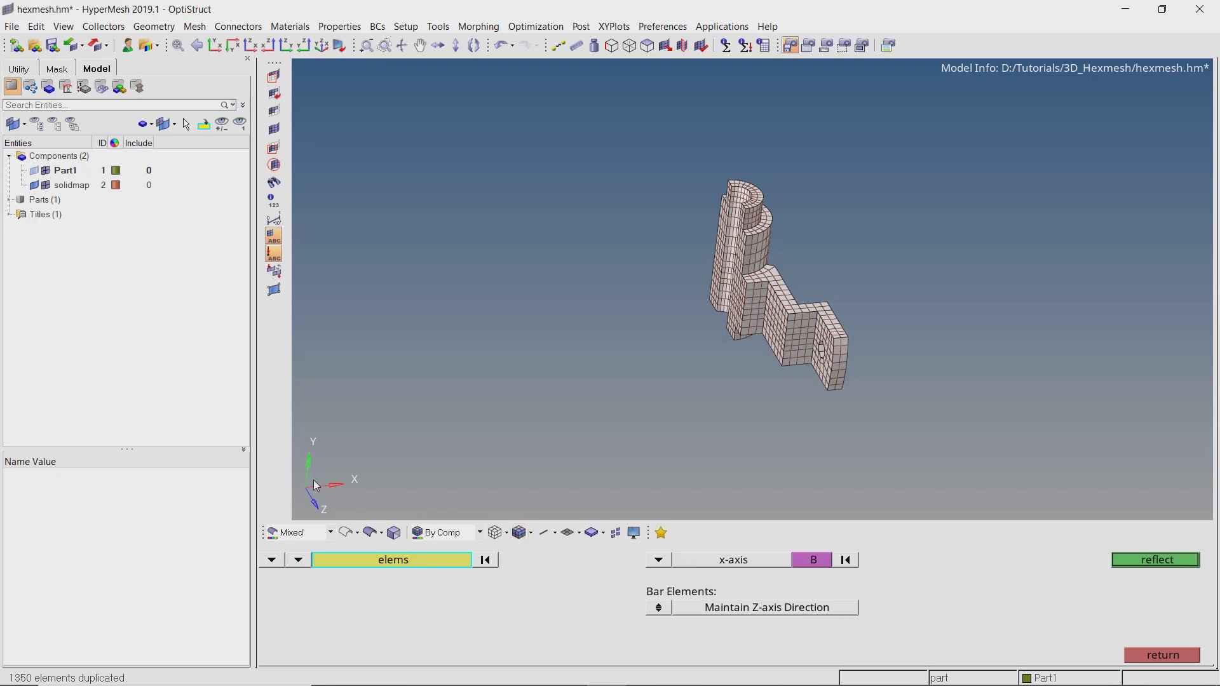
Step: Reflect the duplicated elements along the x-axis, using a node on the boss's symmetry-plane edge as the base
click(819, 559)
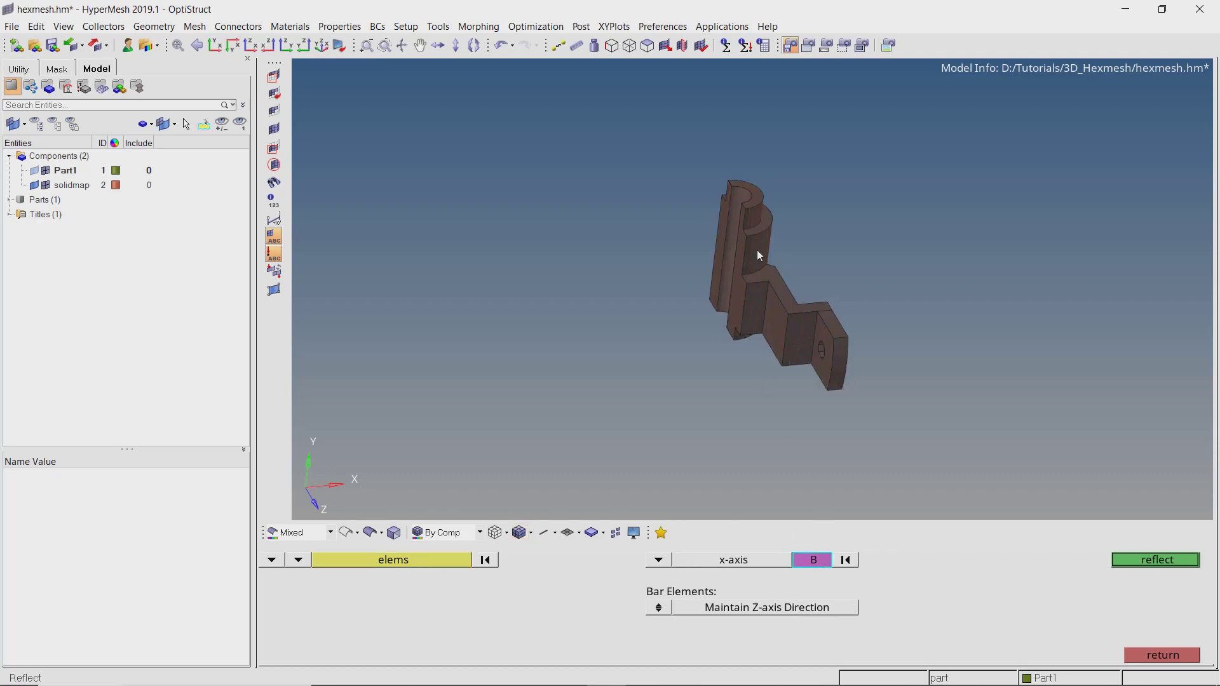
scroll(737, 204, up, 4)
scroll(761, 289, down, 2)
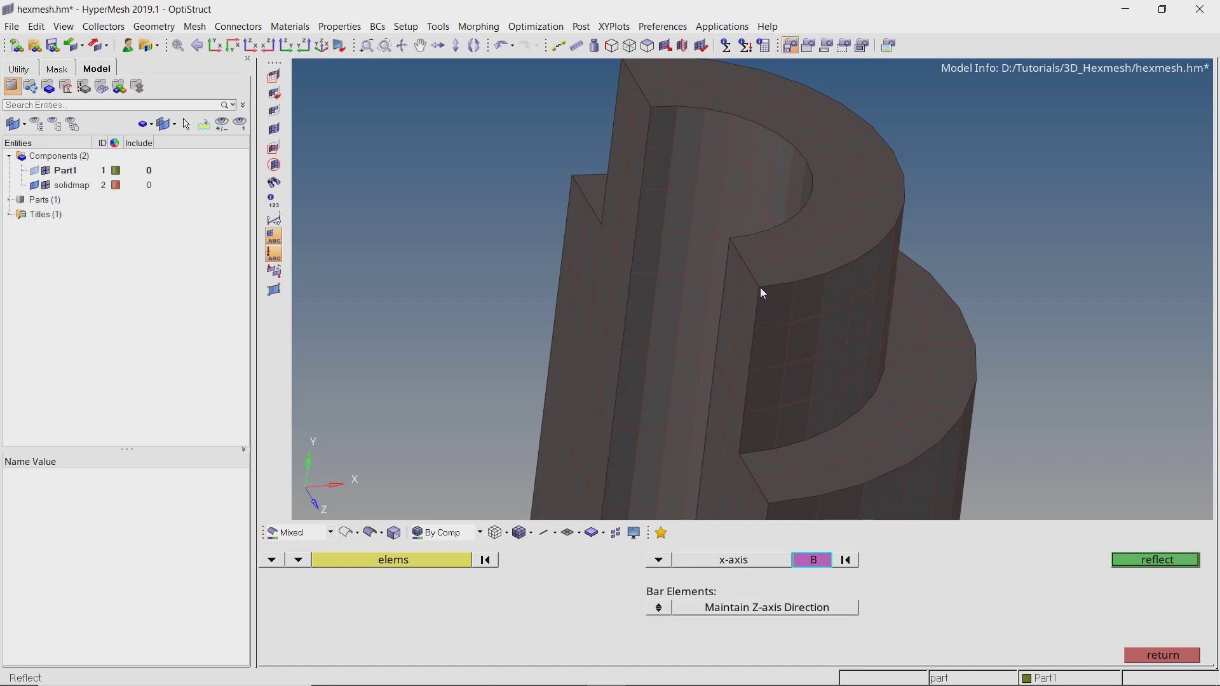
ctrl+drag(760, 288, 753, 215)
scroll(681, 241, down, 2)
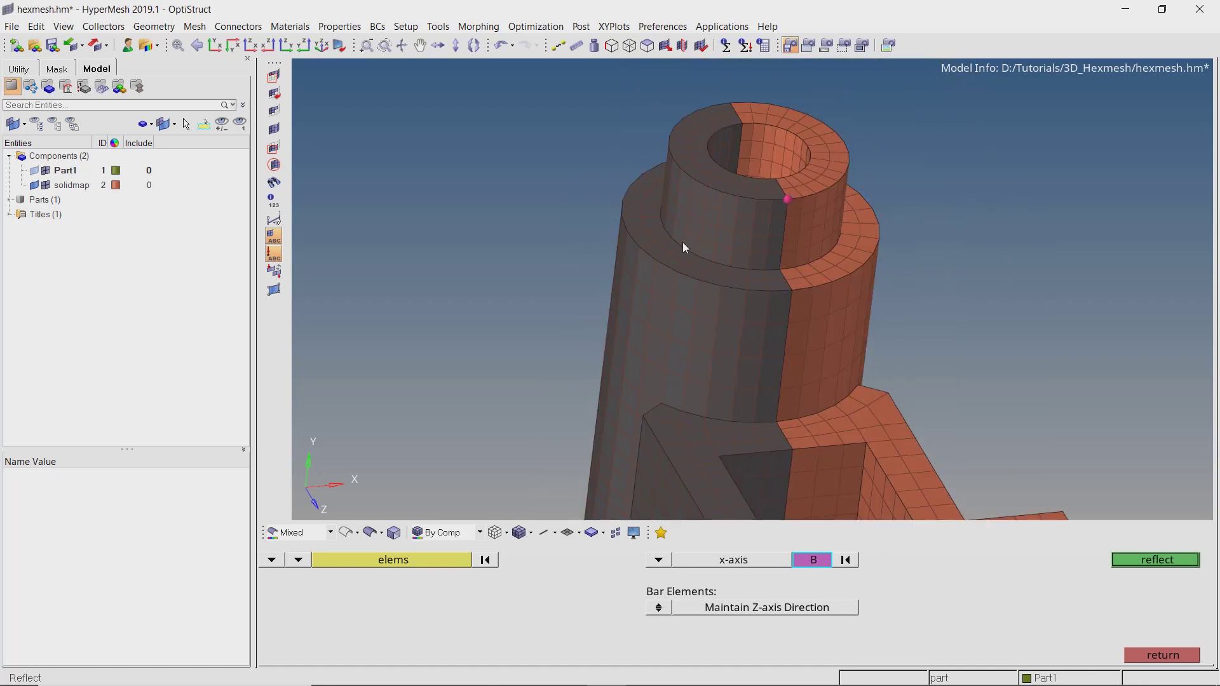
scroll(725, 218, down, 2)
key(Escape)
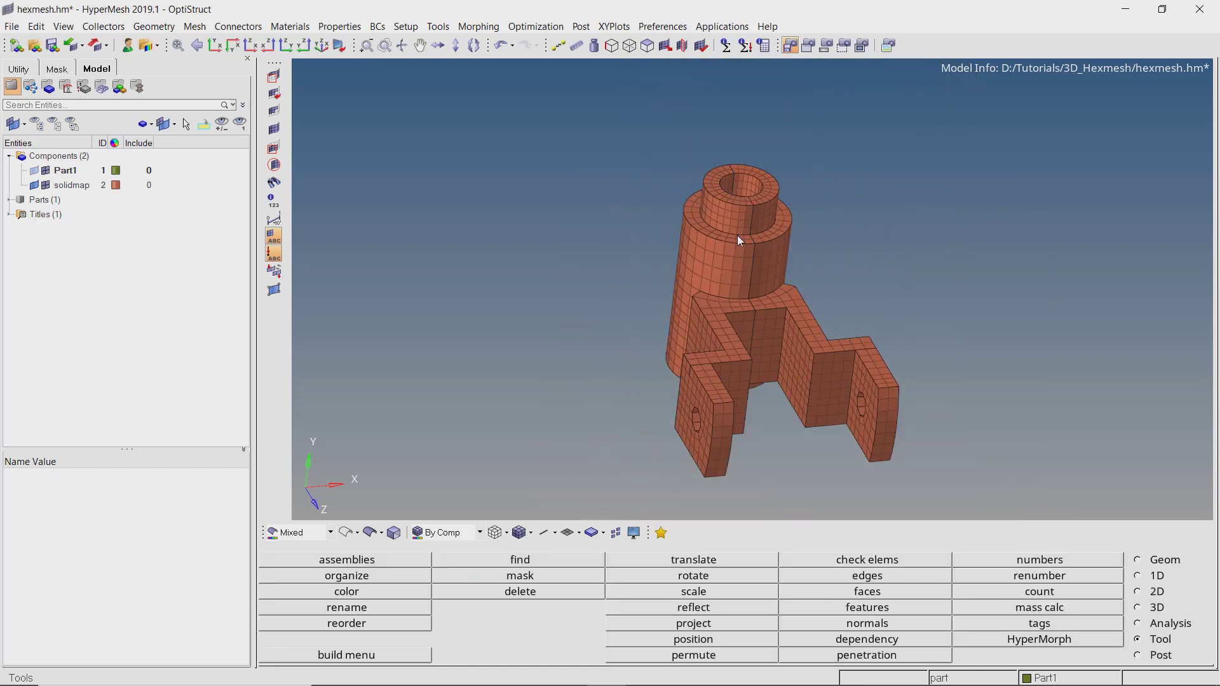
Step: Preview and equivalence the coincident nodes of all displayed elements along the bracket's symmetry plane, using a 0.1 tolerance
ctrl+drag(751, 271, 729, 286)
scroll(761, 318, up, 7)
scroll(745, 254, down, 5)
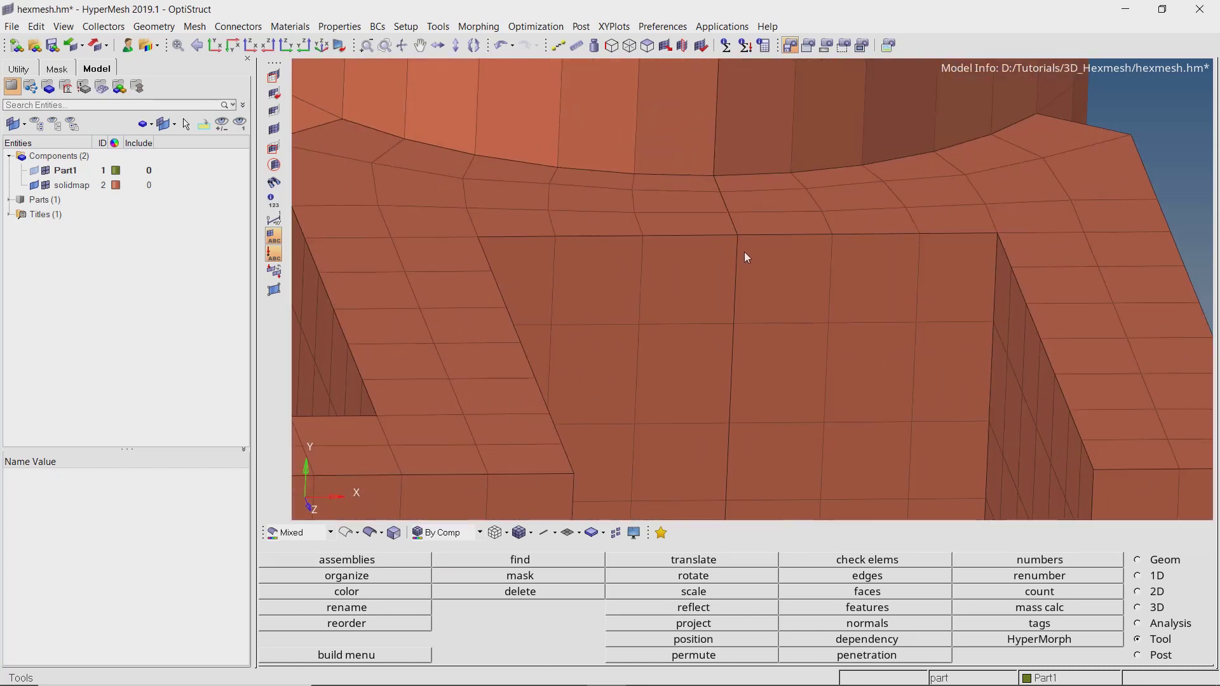
ctrl+drag(755, 222, 737, 270)
key(shift+F3)
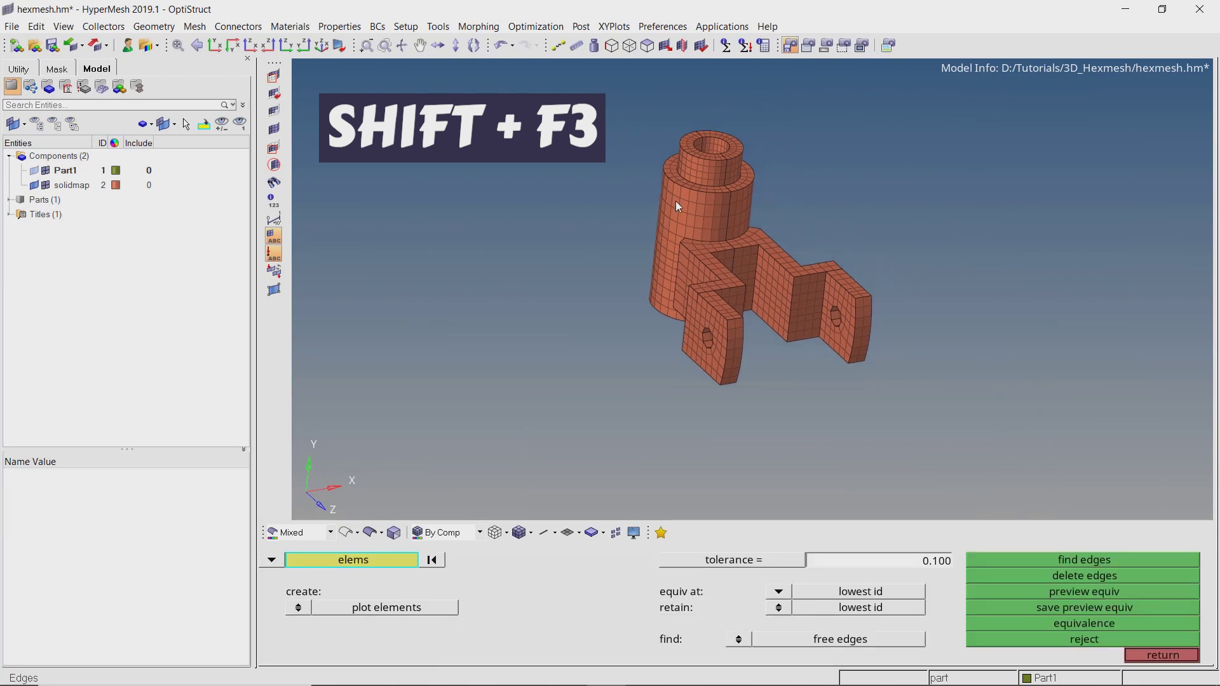
shift+drag(548, 69, 995, 472)
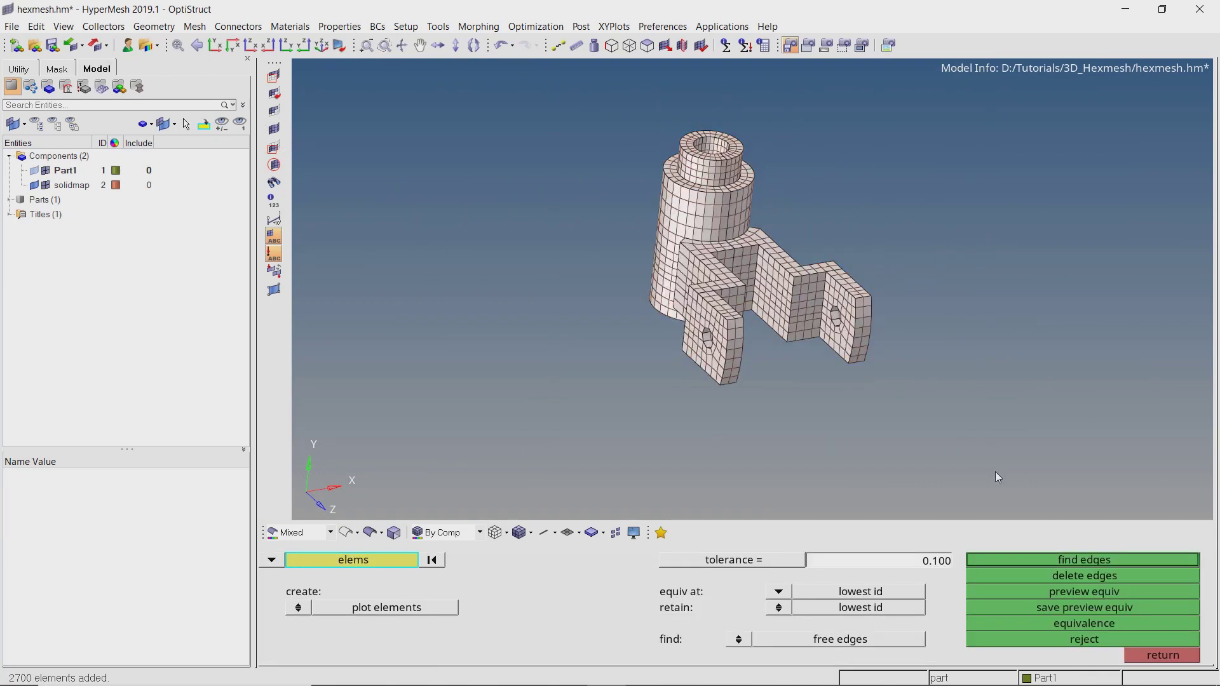
click(1080, 590)
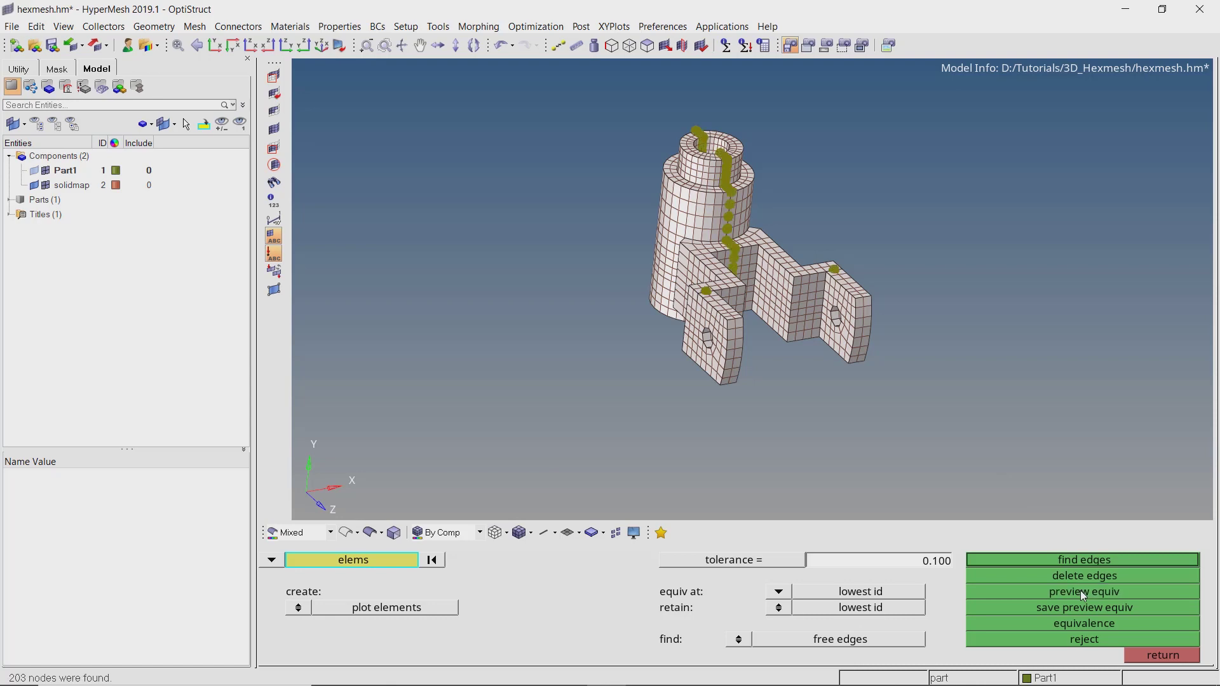
click(1076, 620)
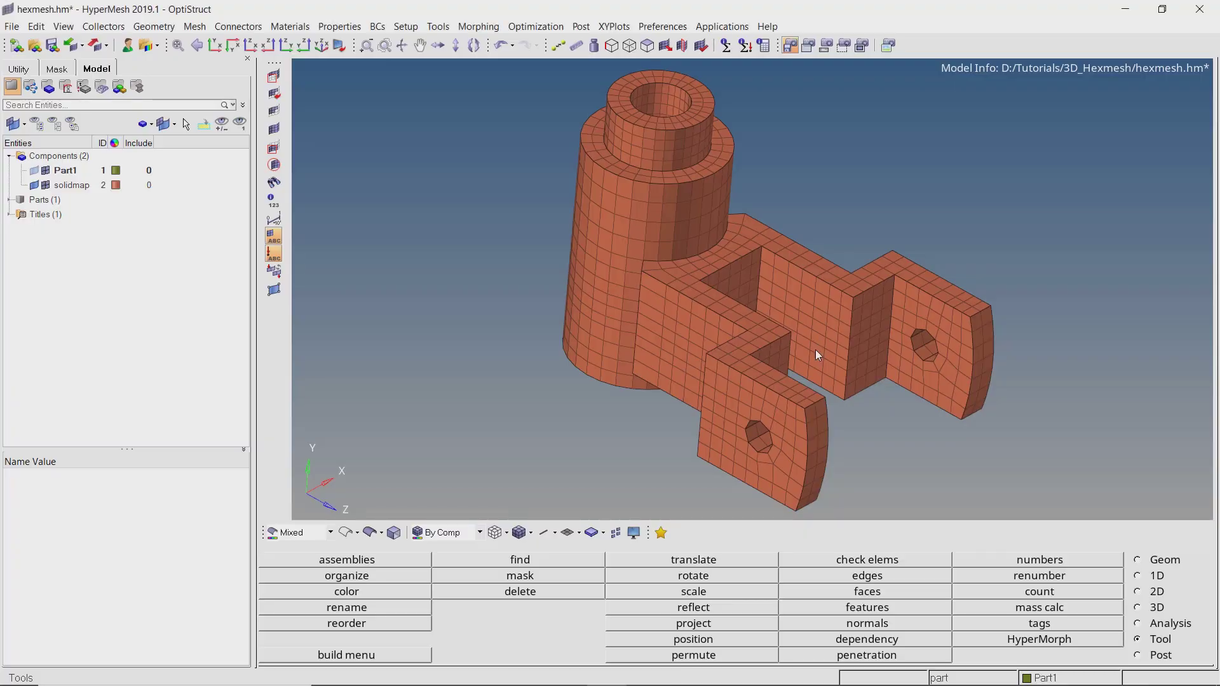
Step: Check the 3-D elements for warpage, aspect ratio, skew, cell squish and orthogonality
ctrl+drag(815, 350, 803, 332)
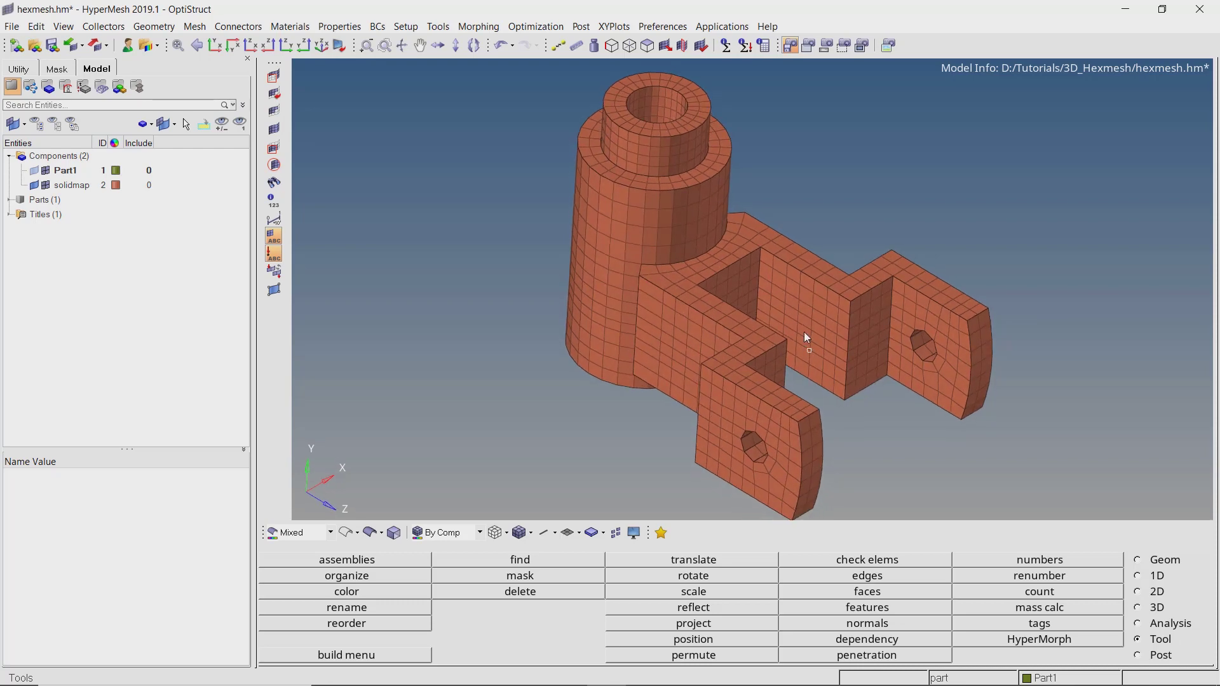
key(F10)
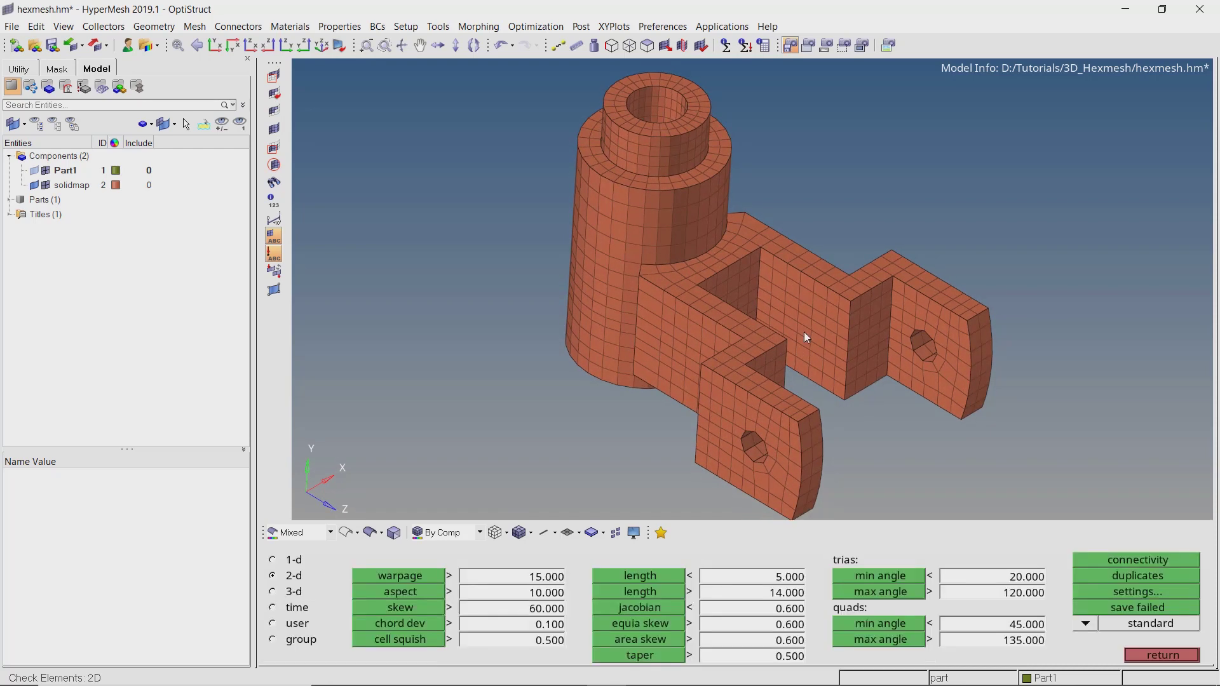
click(292, 593)
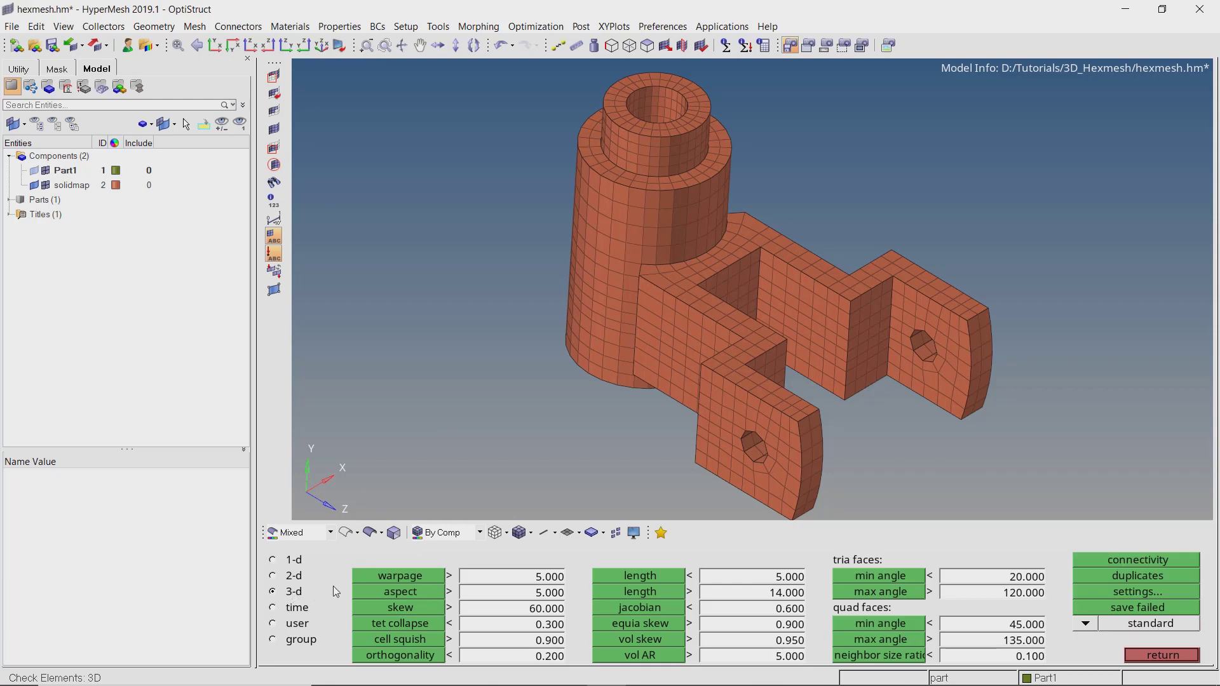
click(384, 576)
click(390, 597)
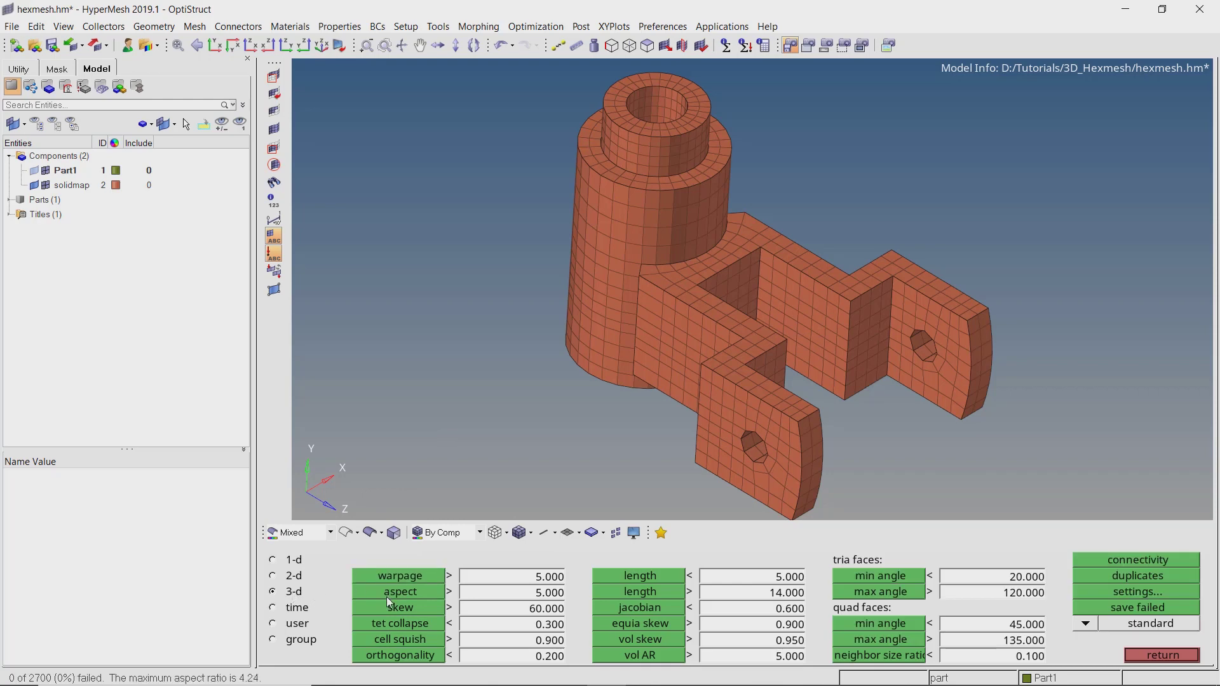
click(389, 610)
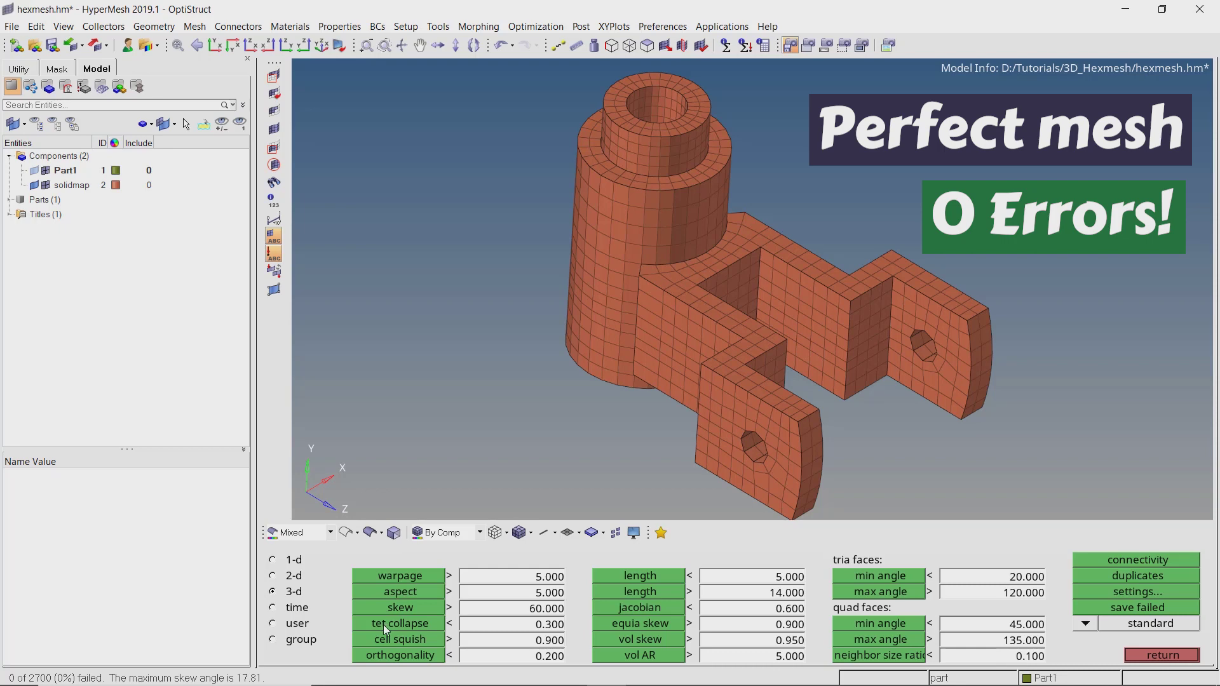
click(382, 641)
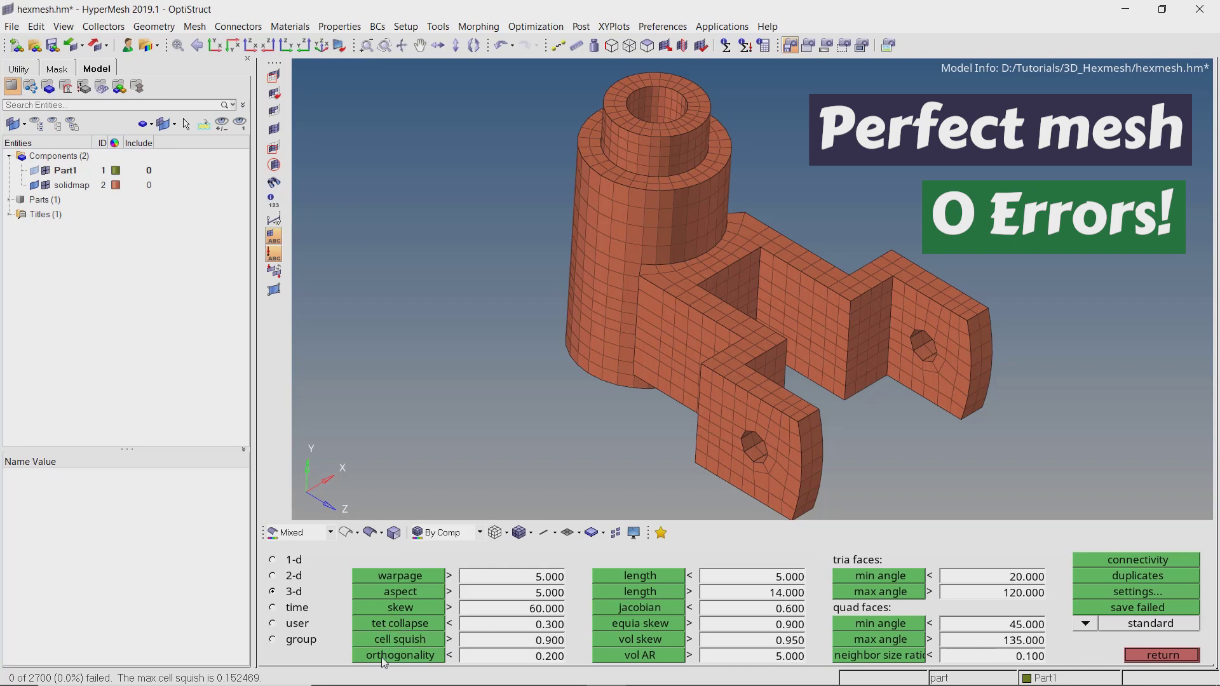
click(383, 657)
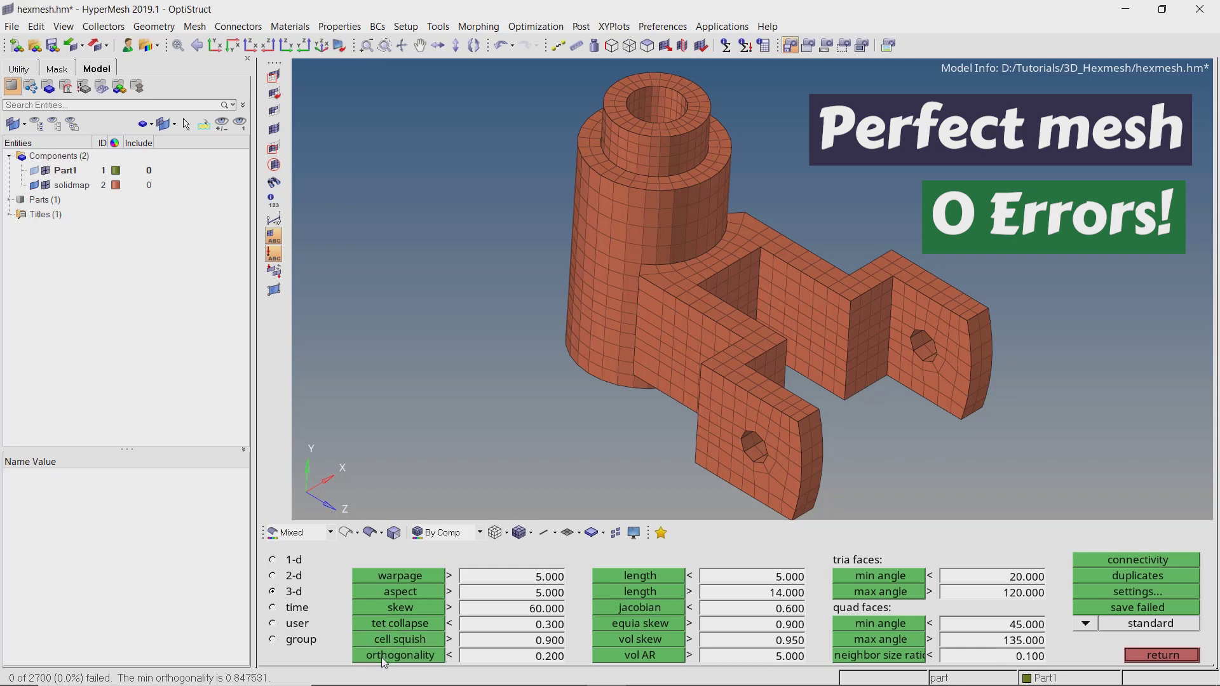
Step: Check the 3-D elements' jacobian, volume skew, equia skew, volume aspect ratio, quad-face minimum and maximum angles, and neighbor size ratio
click(623, 610)
click(620, 637)
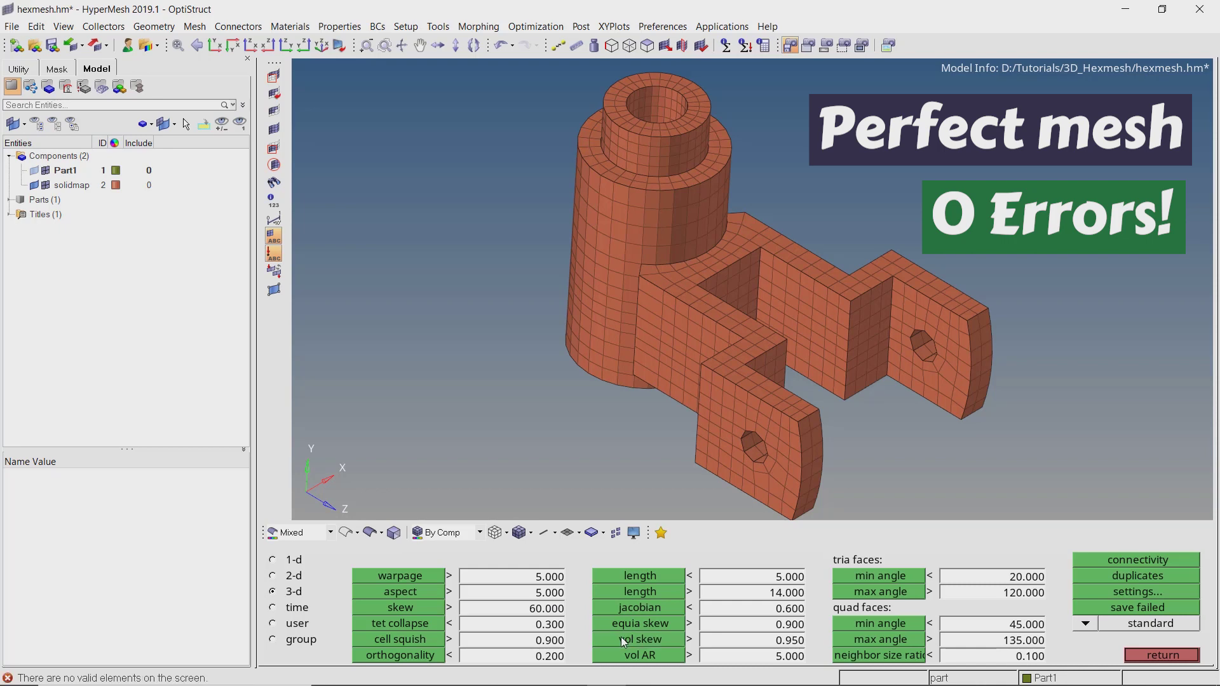
click(626, 624)
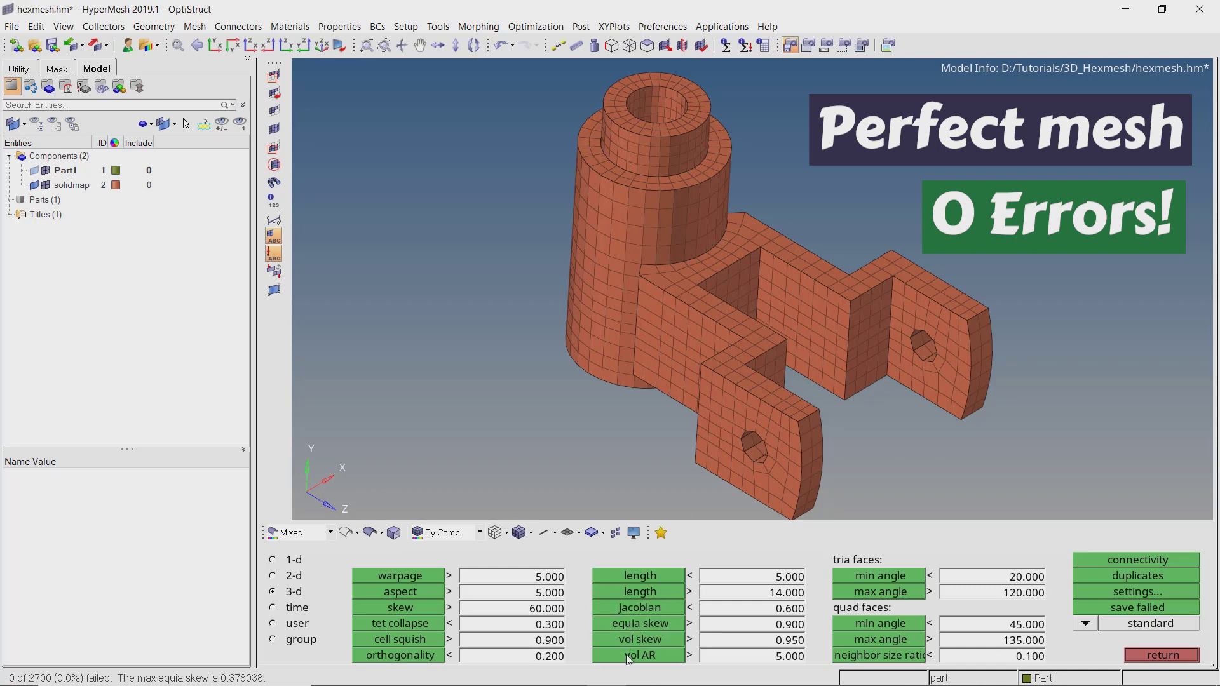
click(627, 655)
click(884, 624)
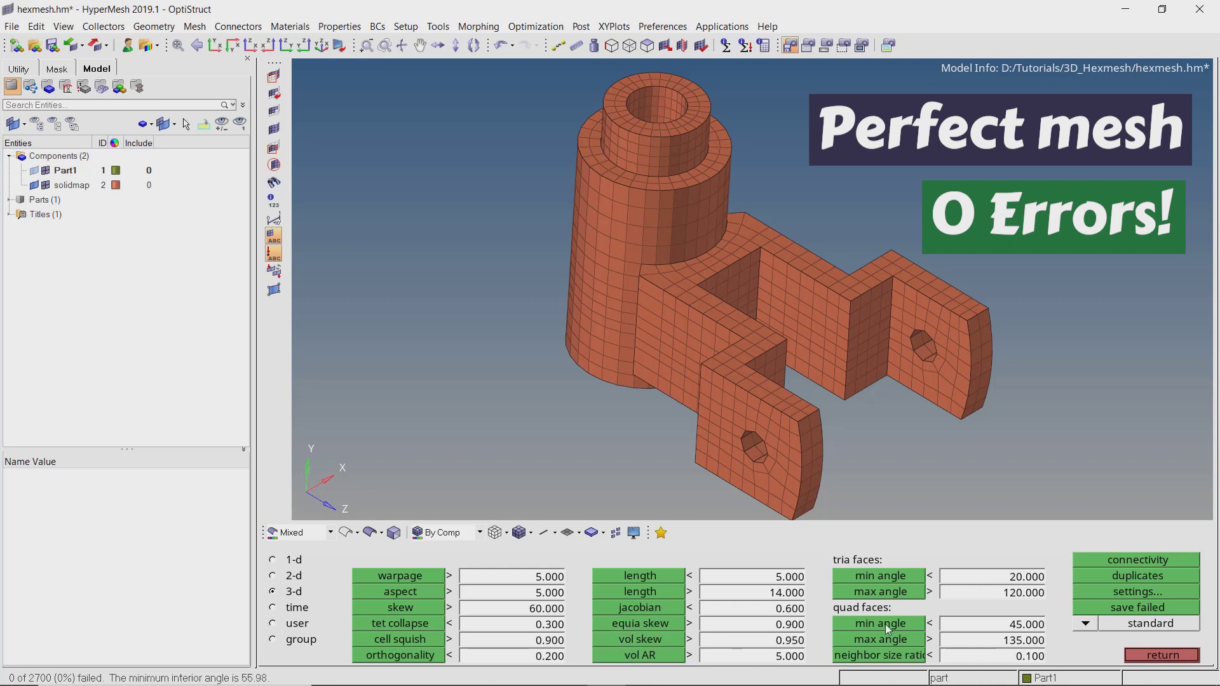
click(887, 641)
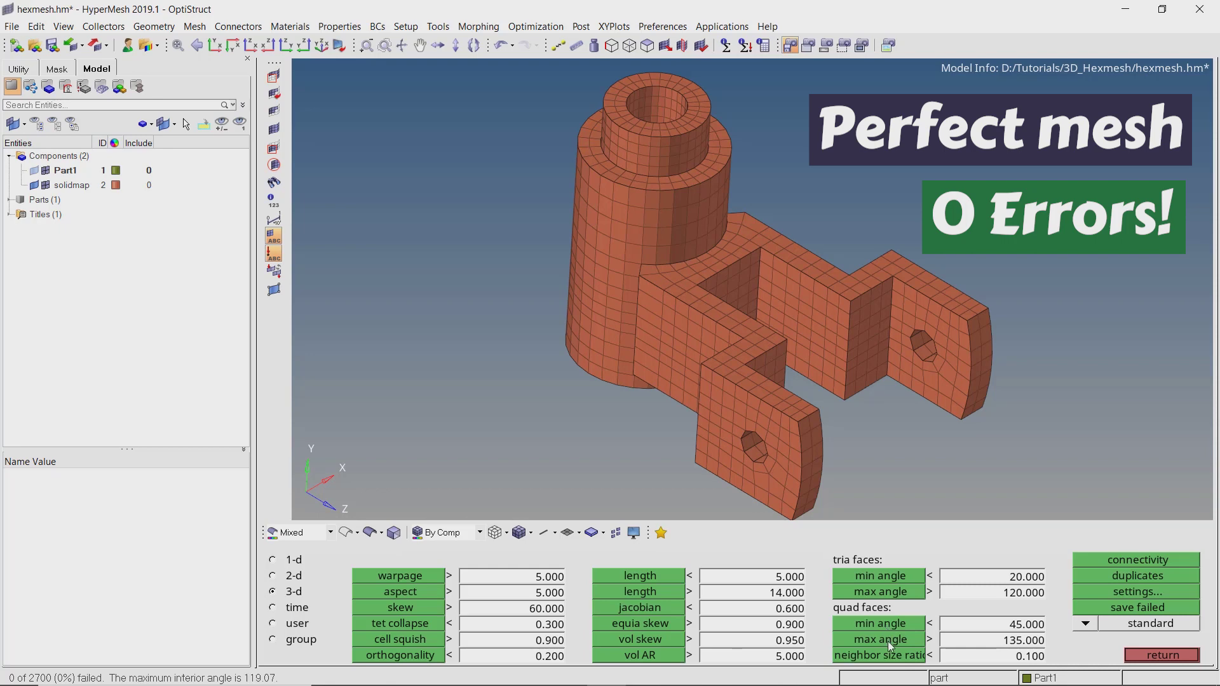
click(891, 656)
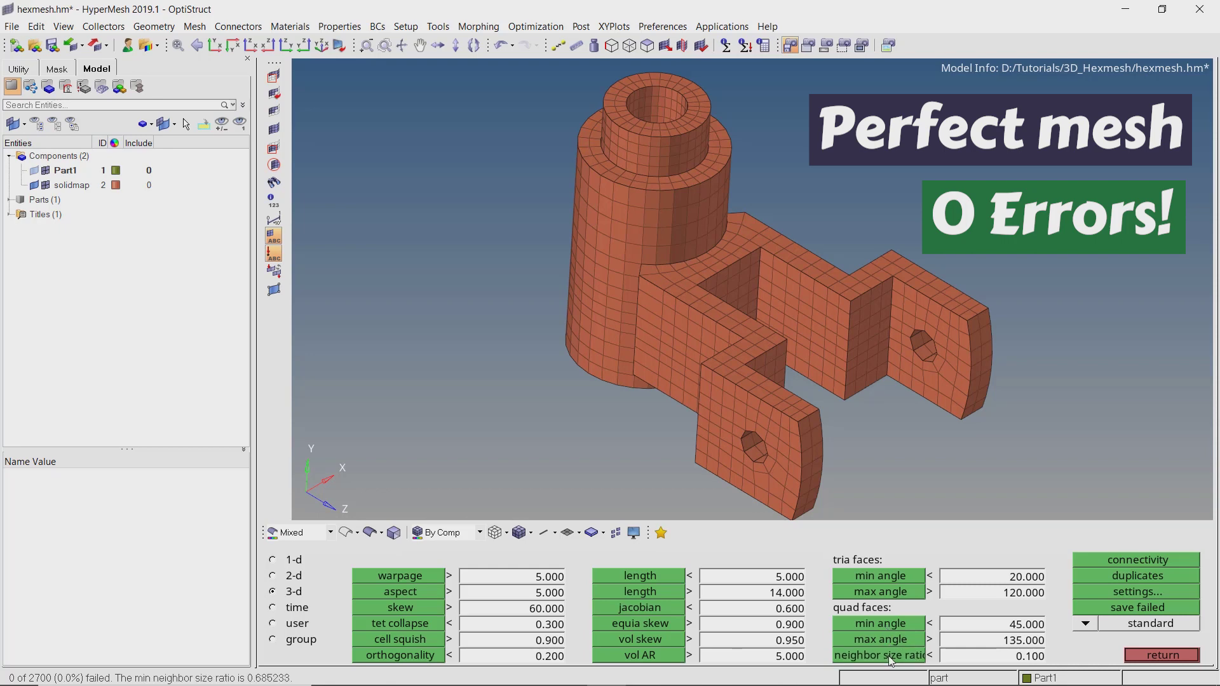
key(Escape)
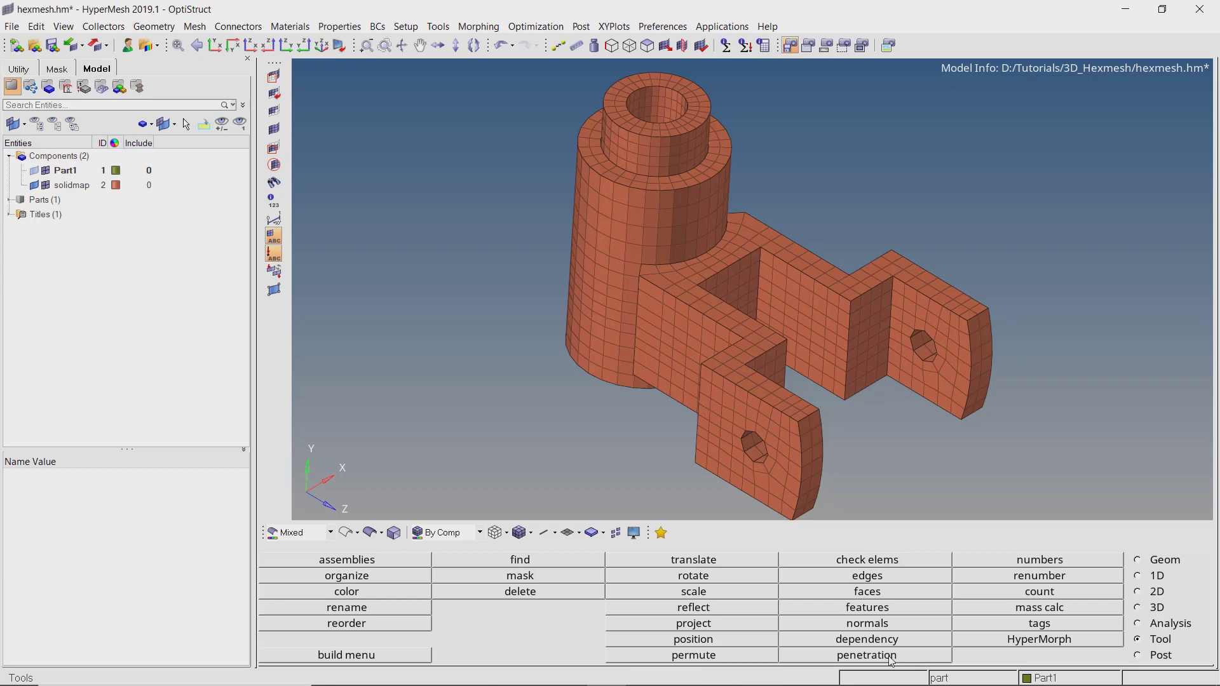